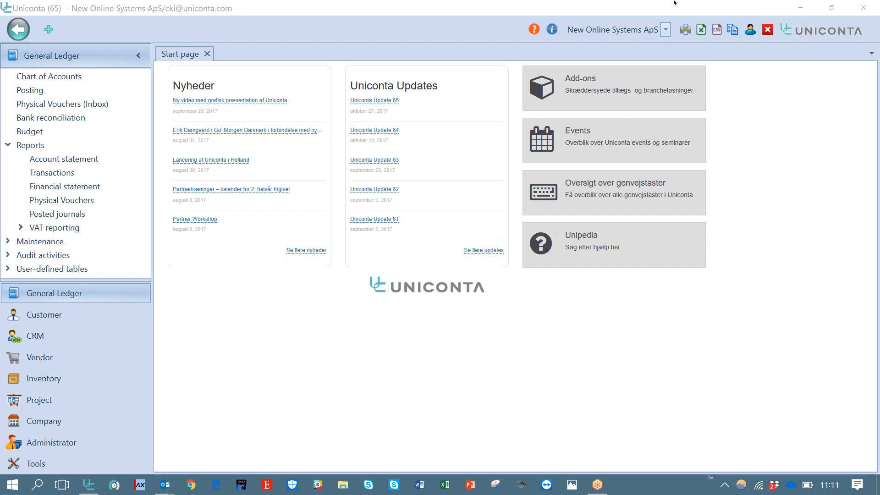
# Switch the active company to UK Demo Project
pyautogui.click(666, 32)
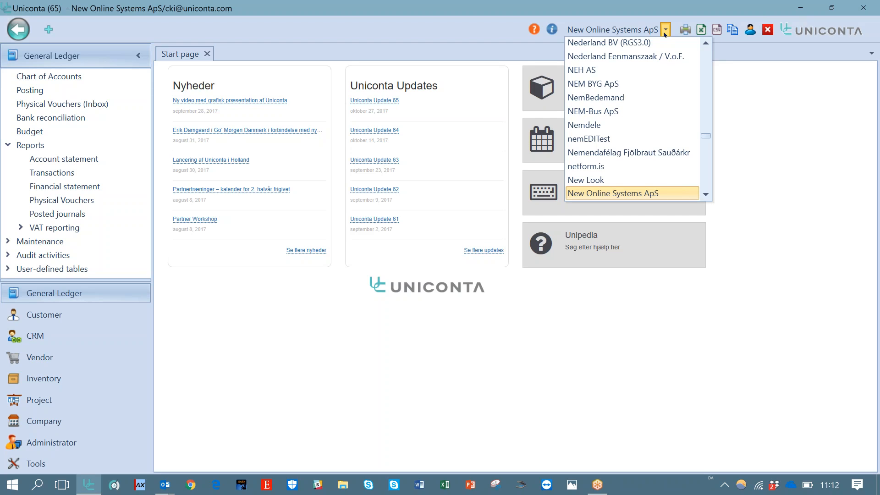
pyautogui.press('u')
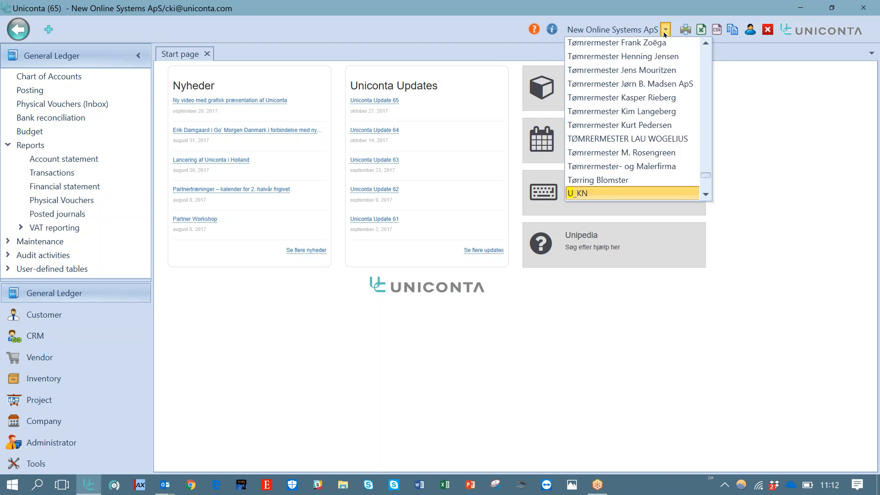
pyautogui.press('k')
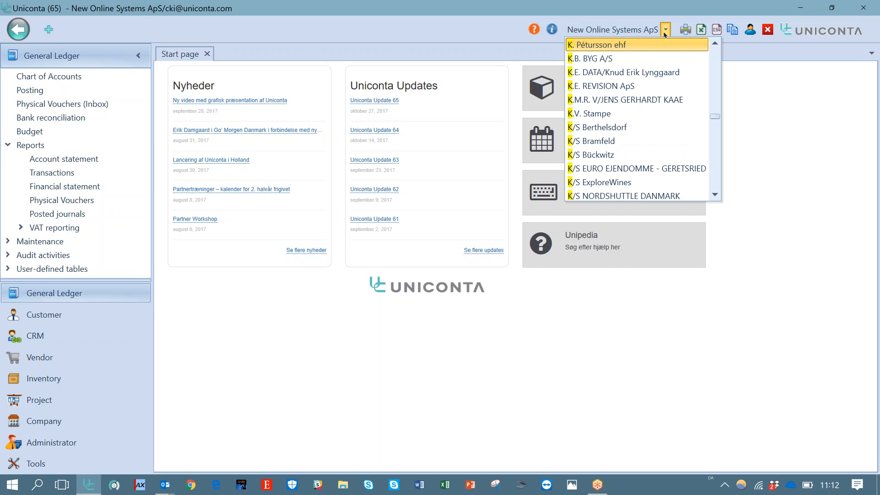
pyautogui.press('u')
pyautogui.press('k')
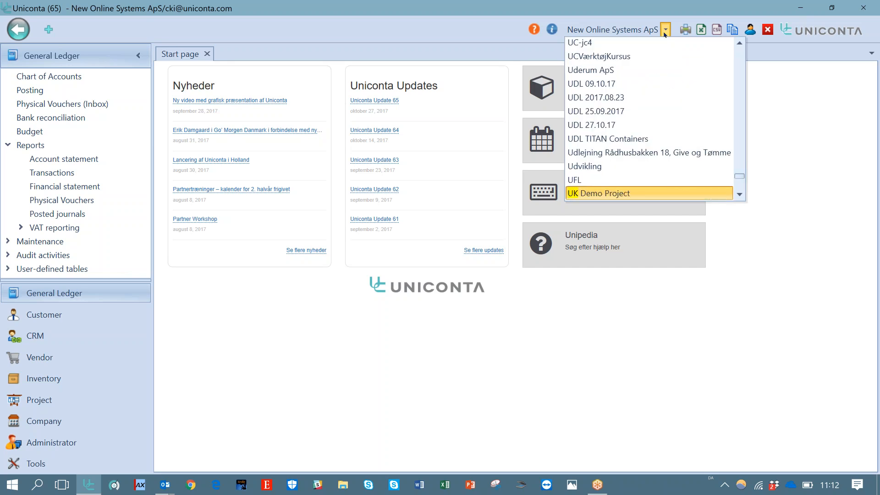
pyautogui.press('Down')
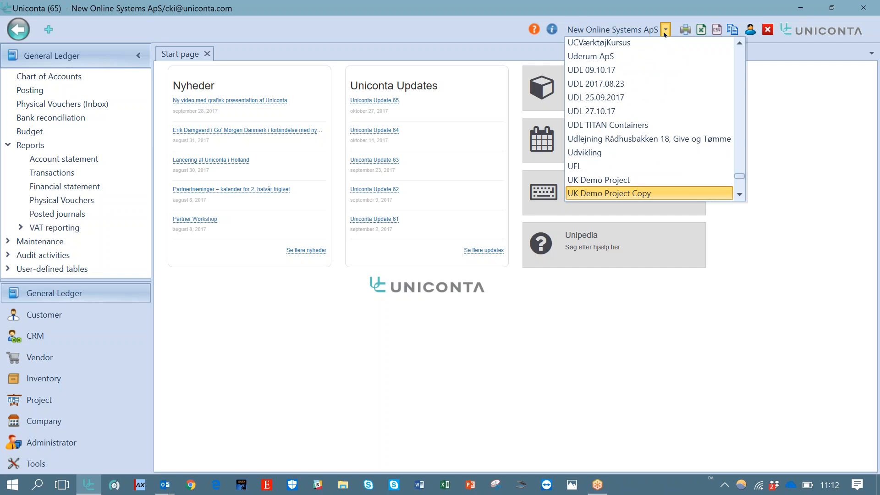
pyautogui.press('Down')
pyautogui.press('Up')
pyautogui.press('Up')
pyautogui.press('Return')
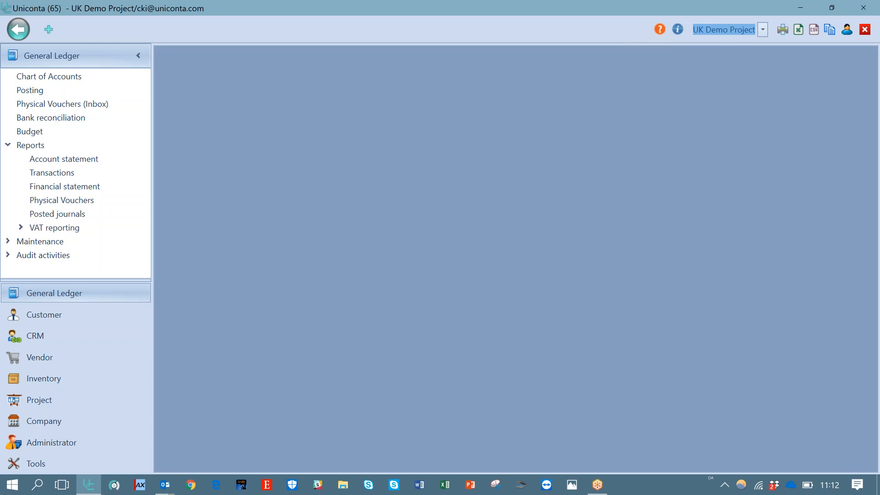
pyautogui.press('XF86AudioRaiseVolume')
pyautogui.press('XF86AudioRaiseVolume')
pyautogui.press('XF86AudioRaiseVolume')
pyautogui.press('XF86AudioRaiseVolume')
pyautogui.press('XF86AudioRaiseVolume')
pyautogui.press('XF86AudioRaiseVolume')
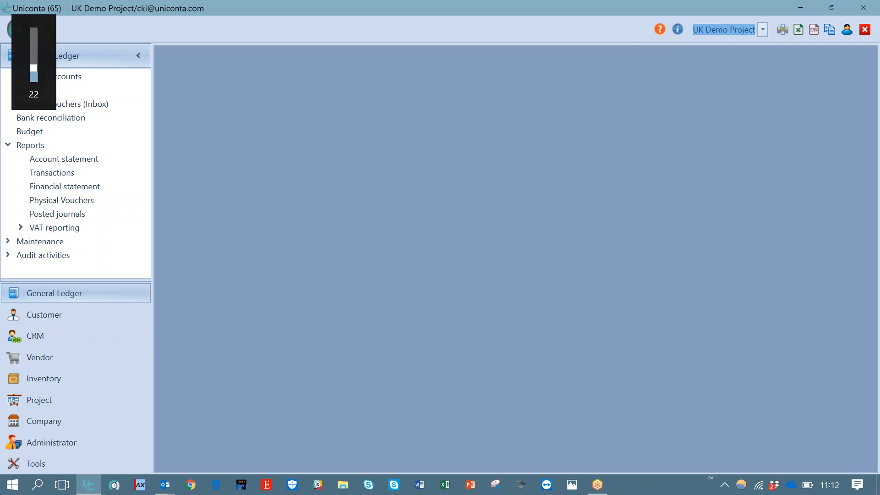
pyautogui.press('XF86AudioRaiseVolume')
pyautogui.press('XF86AudioRaiseVolume')
pyautogui.press('XF86AudioRaiseVolume')
pyautogui.press('XF86AudioRaiseVolume')
pyautogui.press('XF86AudioRaiseVolume')
pyautogui.press('XF86AudioRaiseVolume')
pyautogui.press('XF86AudioRaiseVolume')
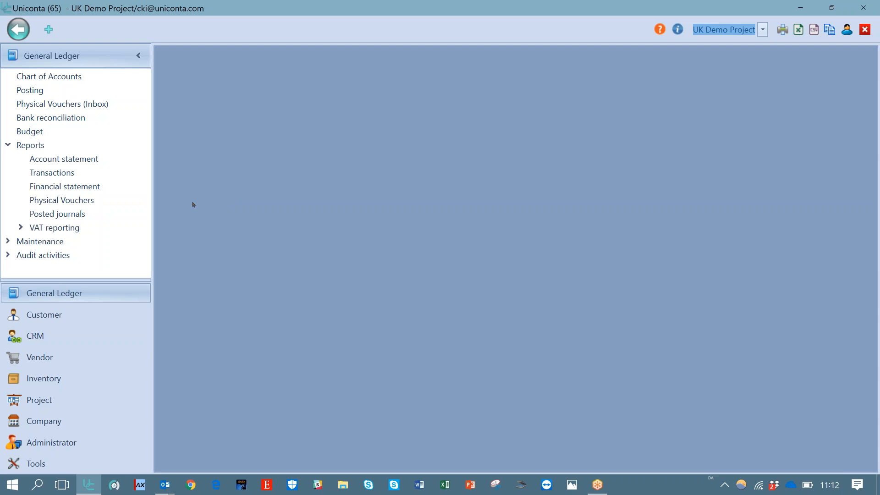
# Open the General Ledger voucher number series and rename the KøbsFaktBi series to Purchase, saving it
pyautogui.click(9, 241)
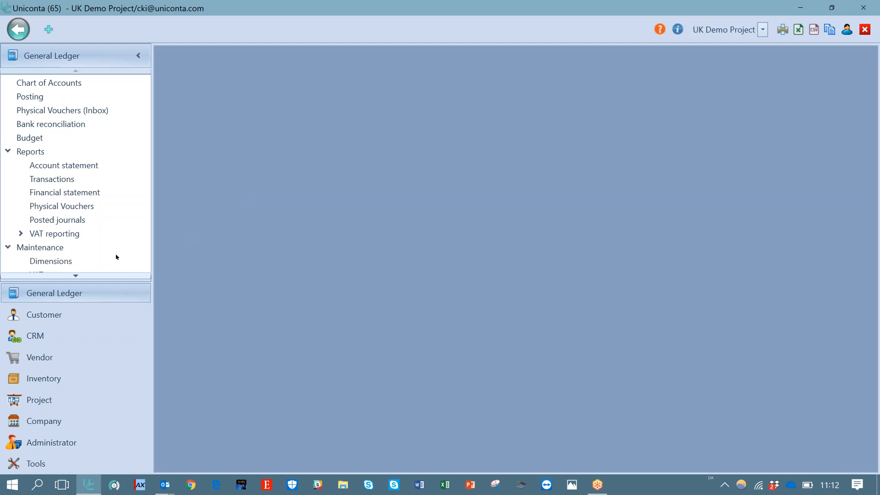
pyautogui.click(75, 276)
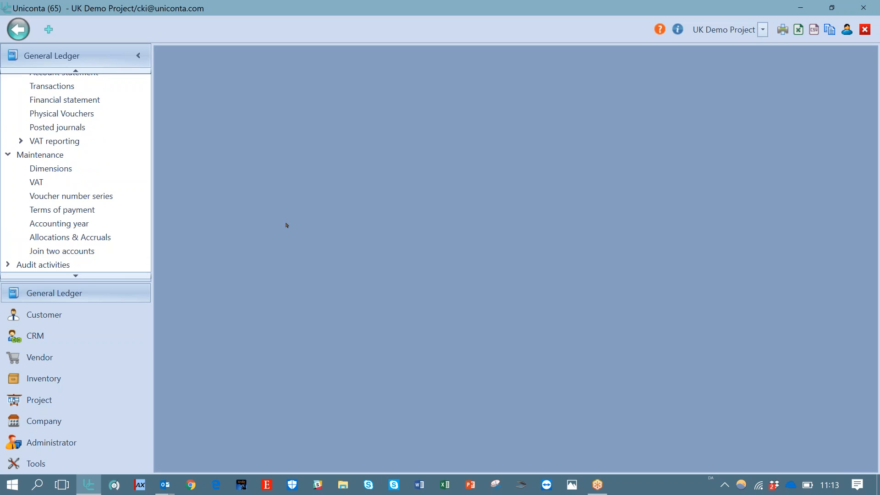
pyautogui.click(101, 194)
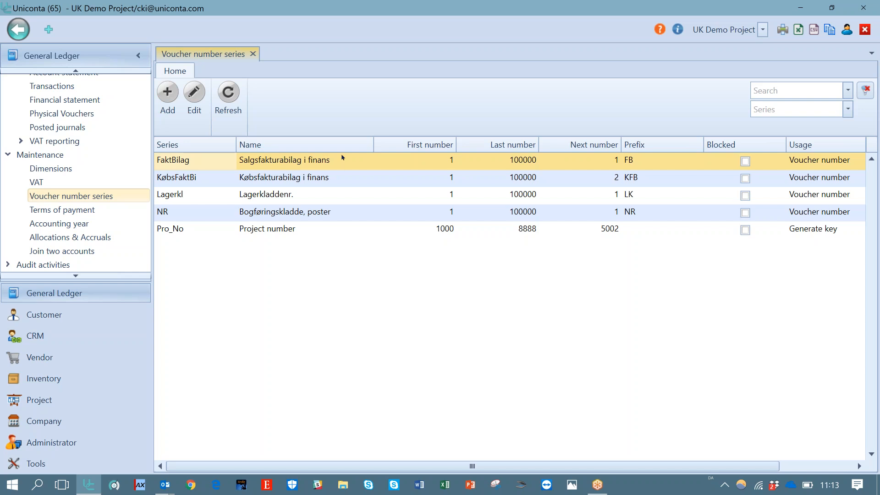
pyautogui.click(338, 174)
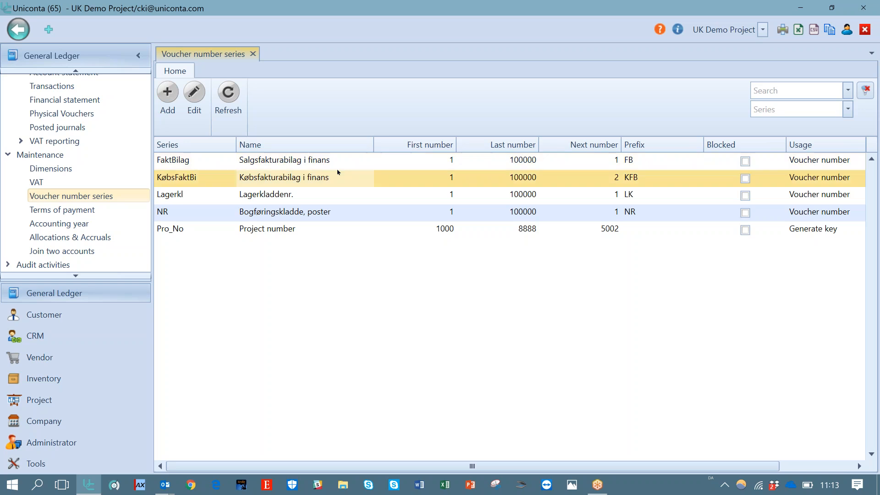
pyautogui.click(202, 100)
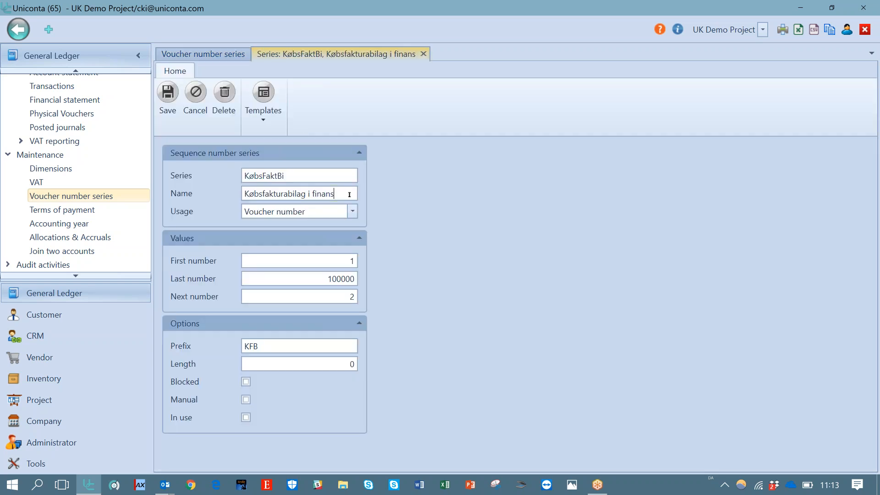
pyautogui.moveTo(349, 194); pyautogui.dragTo(185, 195)
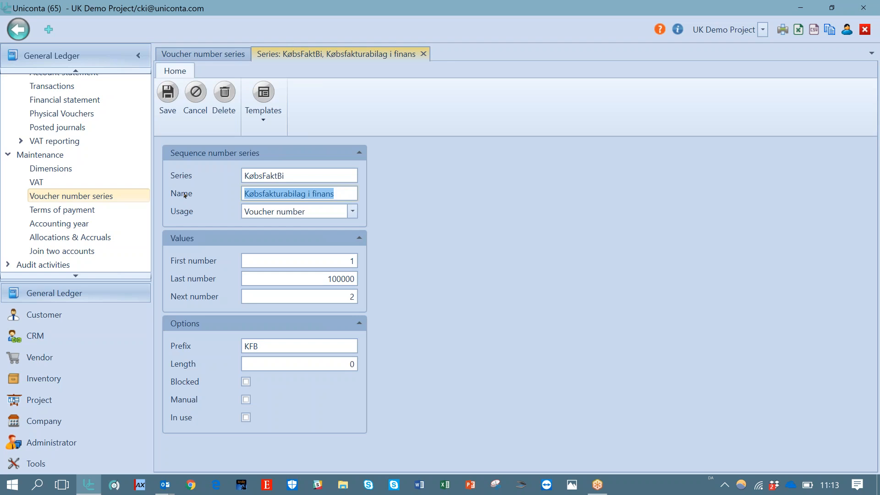
pyautogui.write('Purchase')
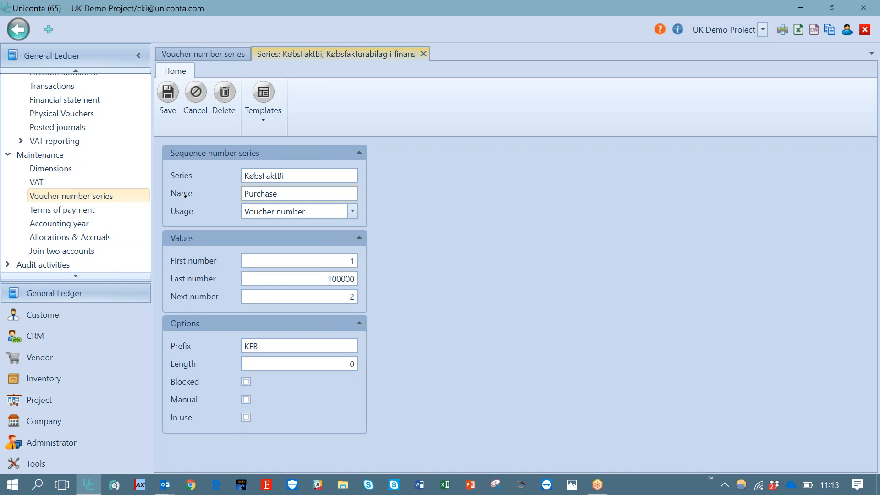
pyautogui.click(167, 98)
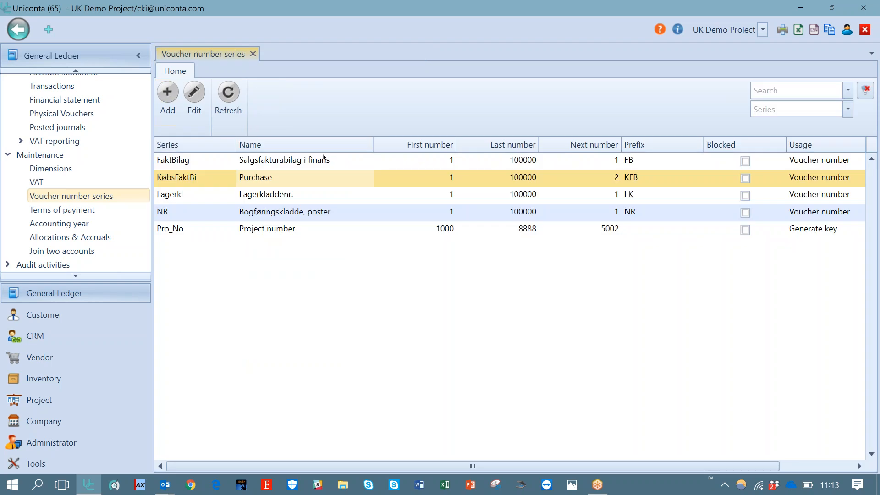
# Rename the FaktBilag series to Sales voucher in Finance and save it
pyautogui.click(195, 102)
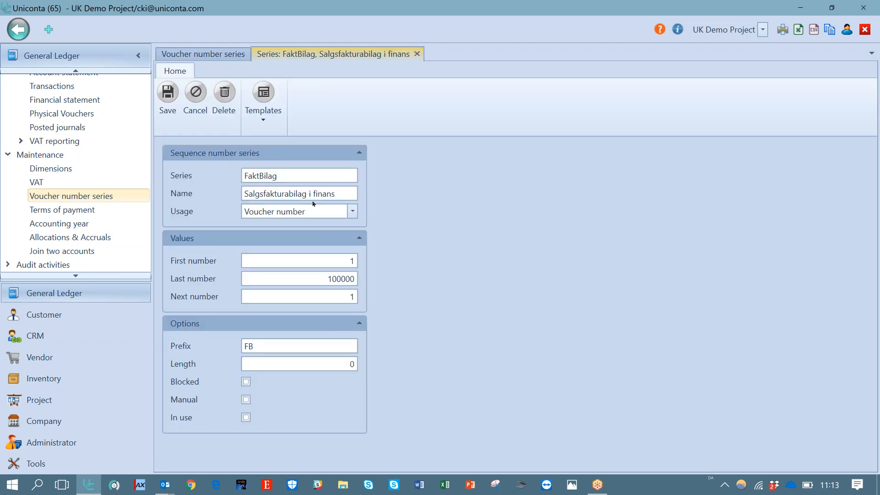
pyautogui.hotkey('ctrl', 'a')
pyautogui.write('Sales voucher in Finance')
pyautogui.click(168, 103)
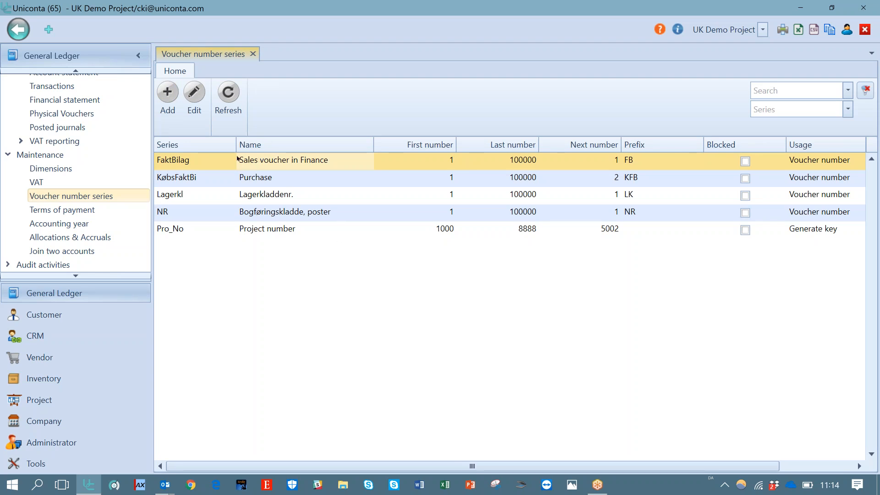
# Set the FaktBilag series' length to 6, keeping usage as Voucher number, and save it
pyautogui.click(195, 102)
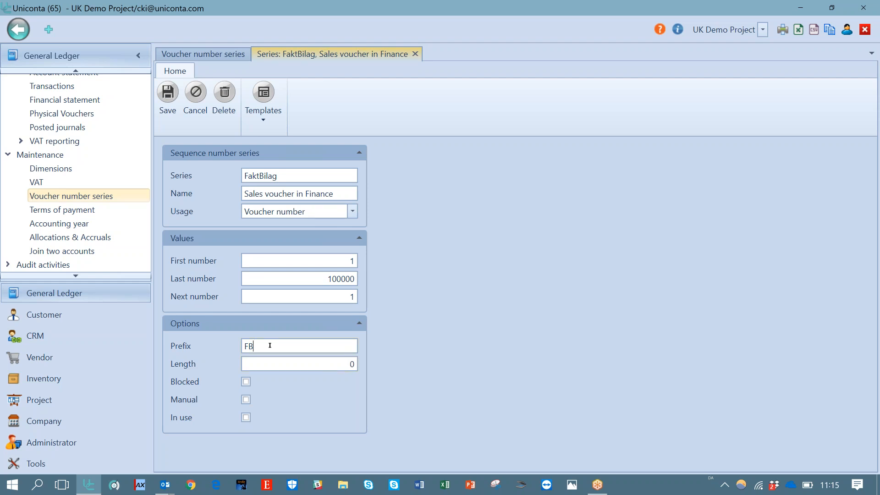
pyautogui.doubleClick(347, 275)
pyautogui.click(352, 364)
pyautogui.press('BackSpace')
pyautogui.write('6')
pyautogui.click(354, 210)
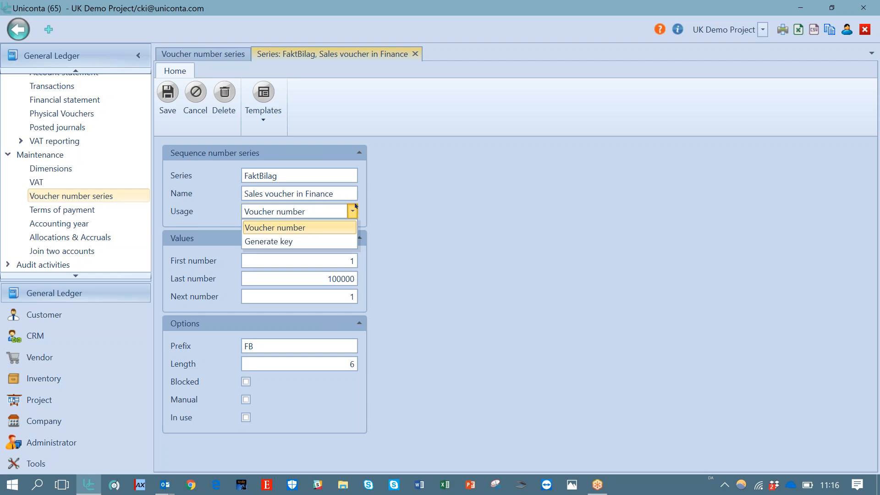
pyautogui.click(411, 211)
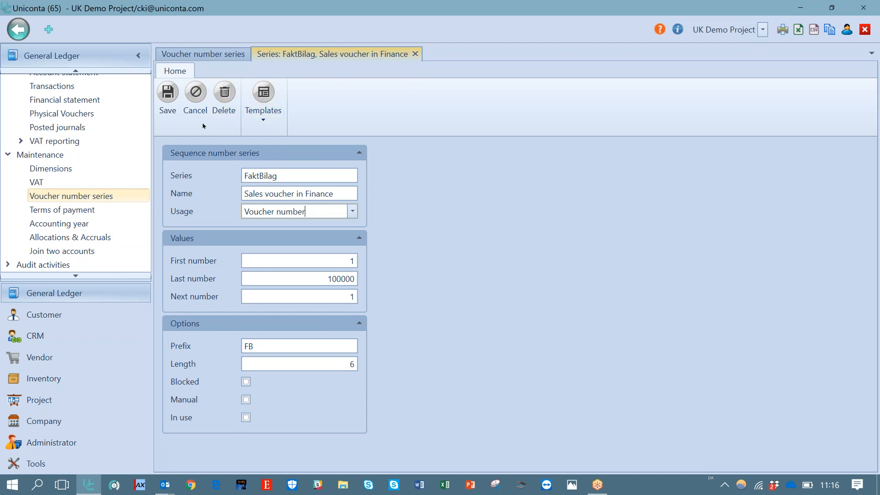
pyautogui.click(168, 101)
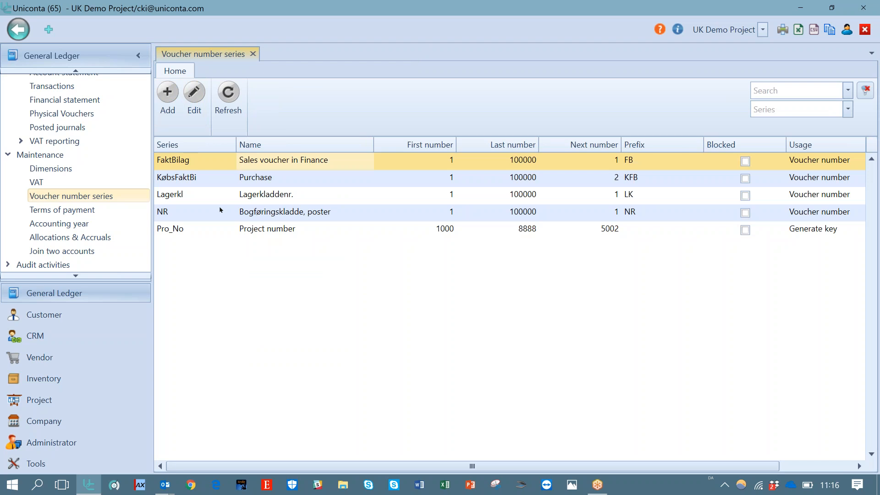
# Give the Pro_No project number series the prefix Pro and a length of 4, then save it
pyautogui.click(175, 229)
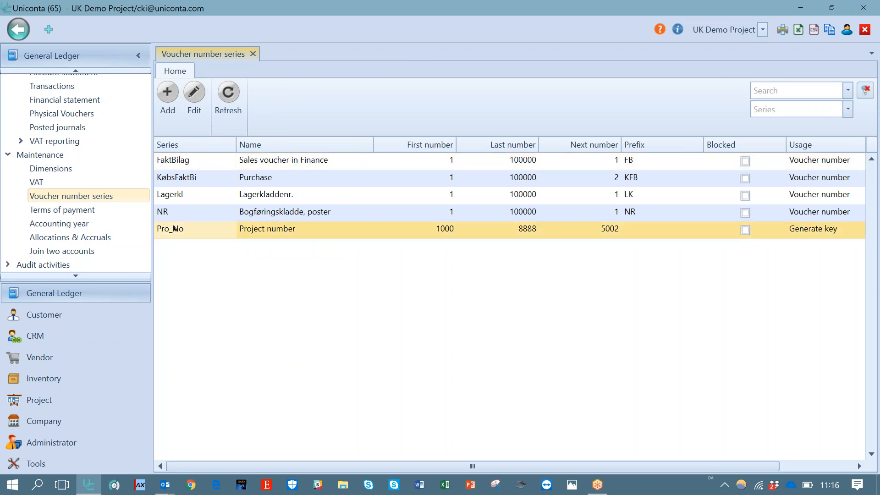
pyautogui.click(203, 97)
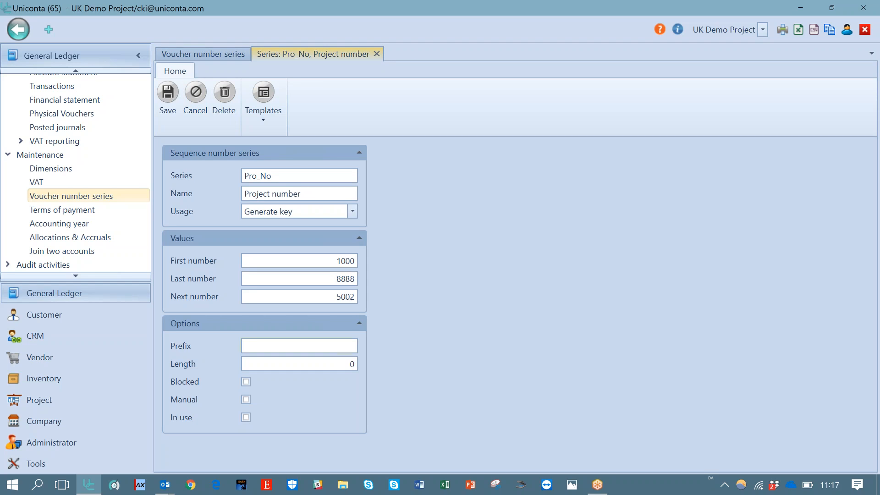
pyautogui.write('Pro')
pyautogui.press('Tab')
pyautogui.write('4')
pyautogui.click(166, 93)
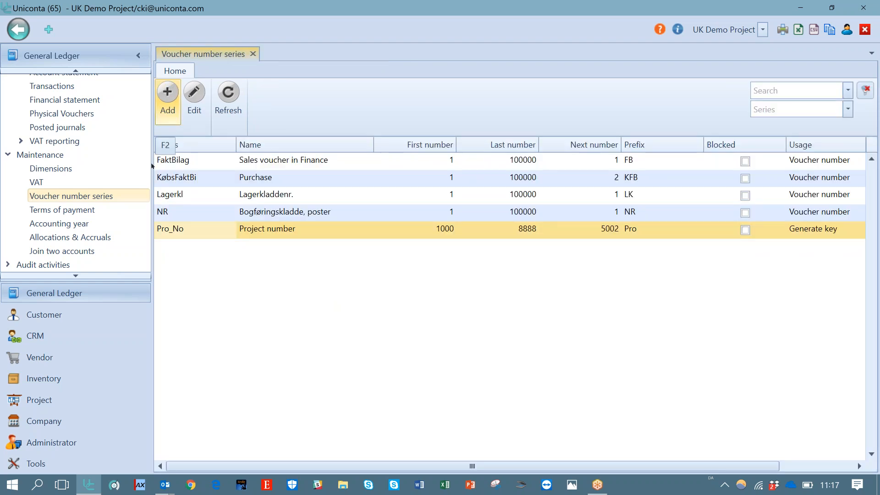
# Create a new project named test in group Standard for customer Jersey LTD and save it
pyautogui.click(40, 400)
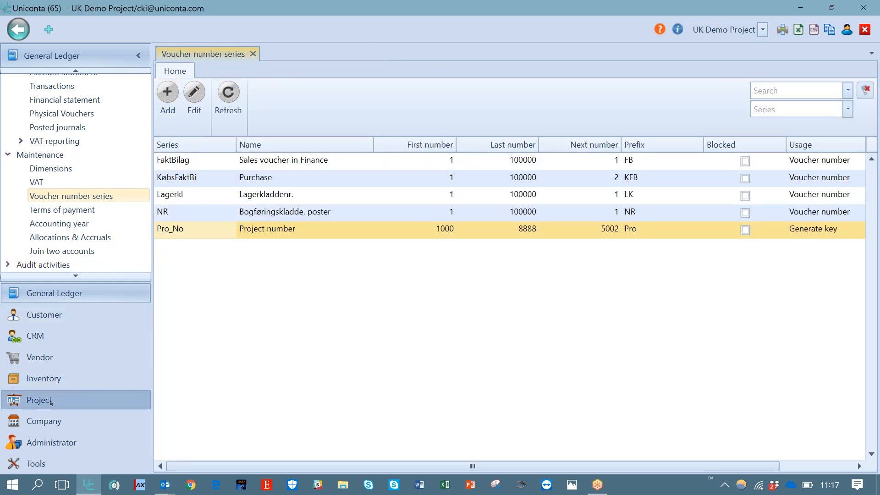
pyautogui.click(40, 76)
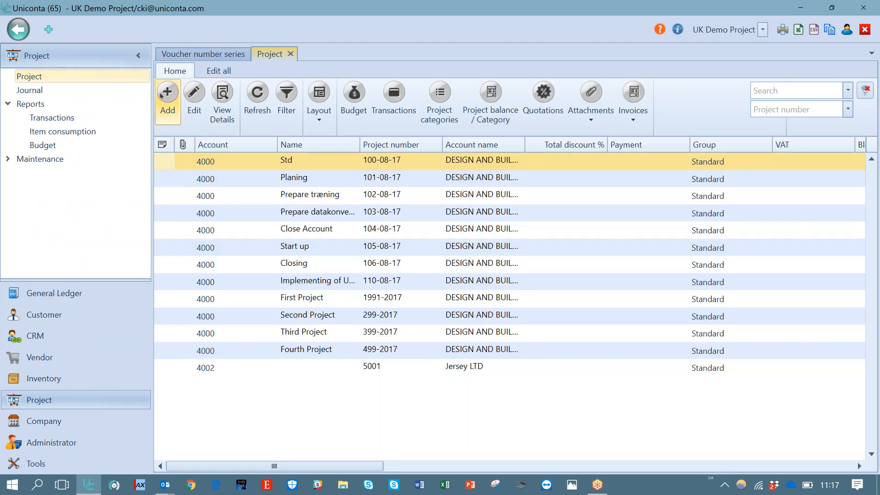
pyautogui.click(163, 95)
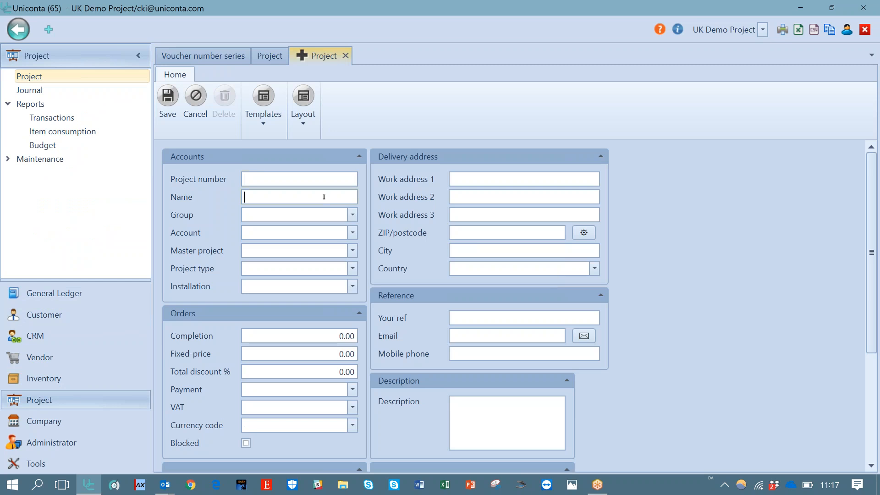
pyautogui.write('test')
pyautogui.click(352, 216)
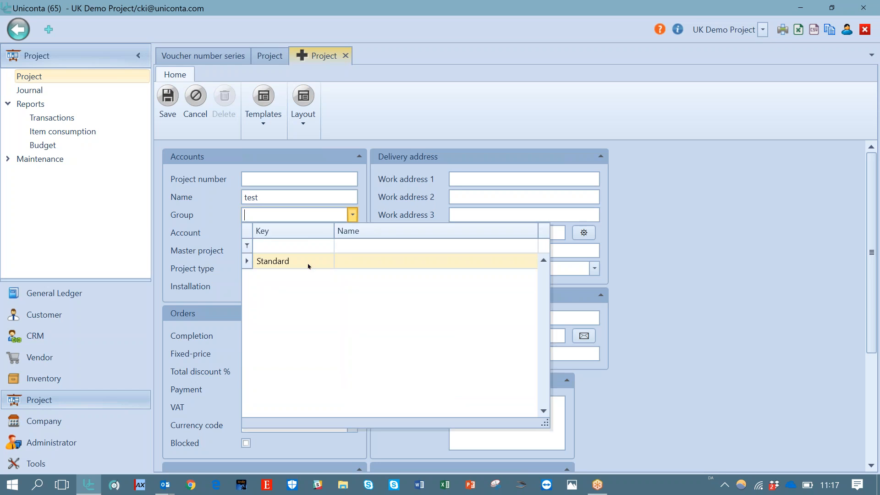
pyautogui.click(308, 261)
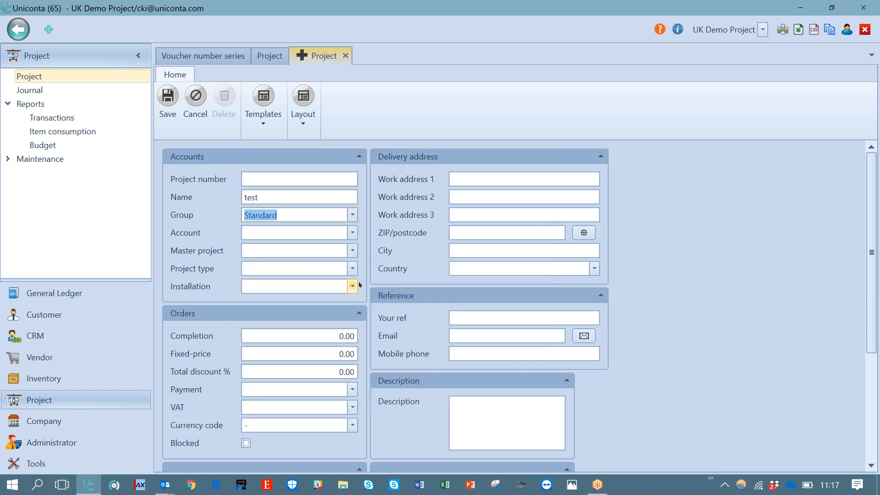
pyautogui.click(161, 98)
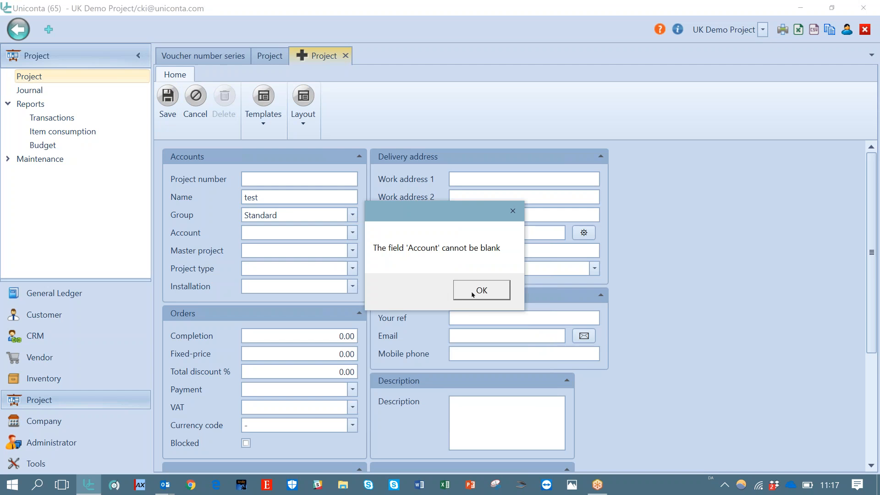
pyautogui.click(477, 289)
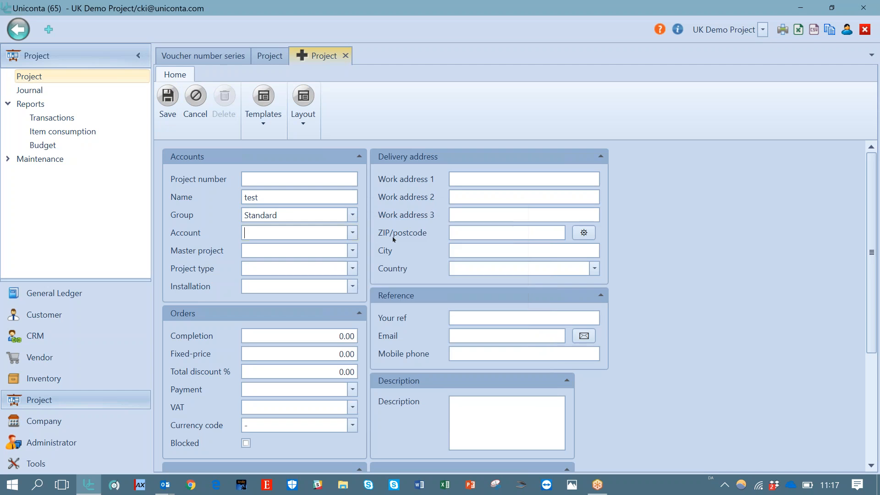
pyautogui.click(352, 232)
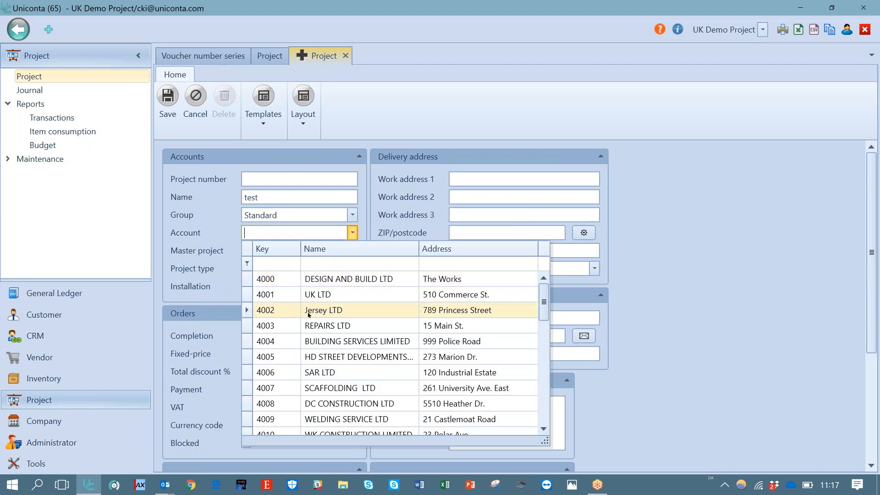
pyautogui.click(309, 315)
pyautogui.click(167, 103)
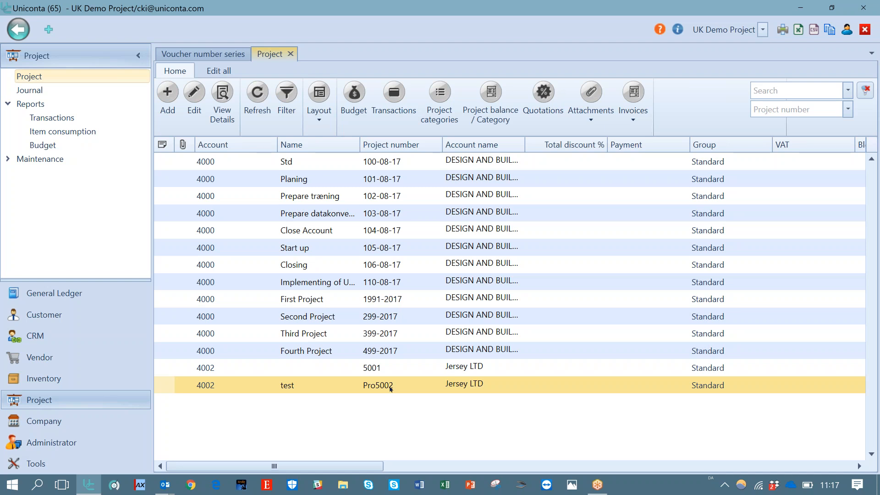
# Return to the voucher number series list
pyautogui.click(227, 55)
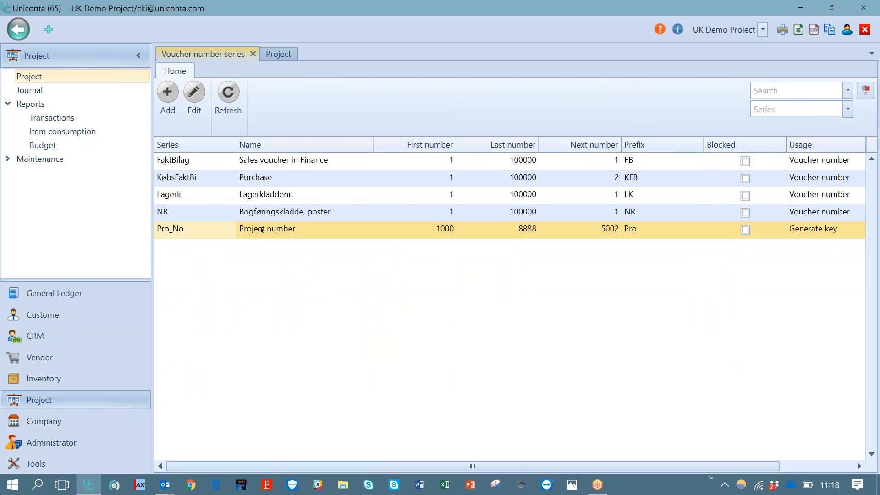
# Change the Pro_No series prefix to Pro- and save it
pyautogui.click(197, 96)
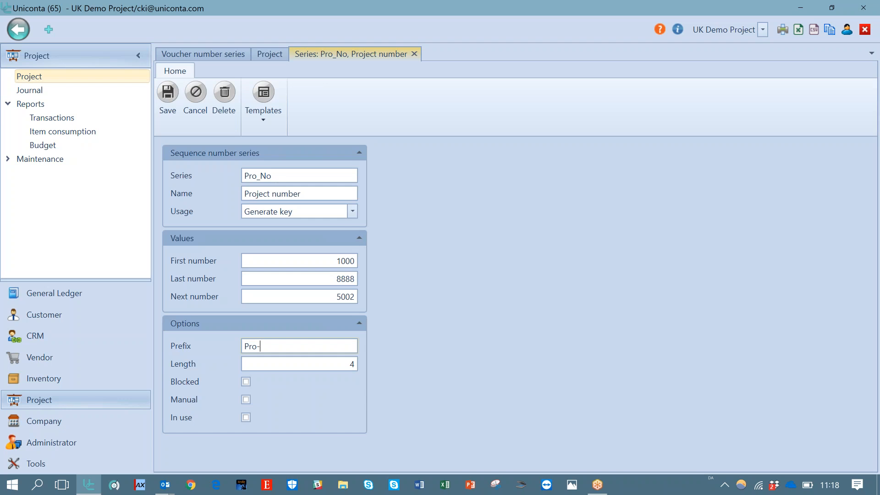
pyautogui.click(168, 94)
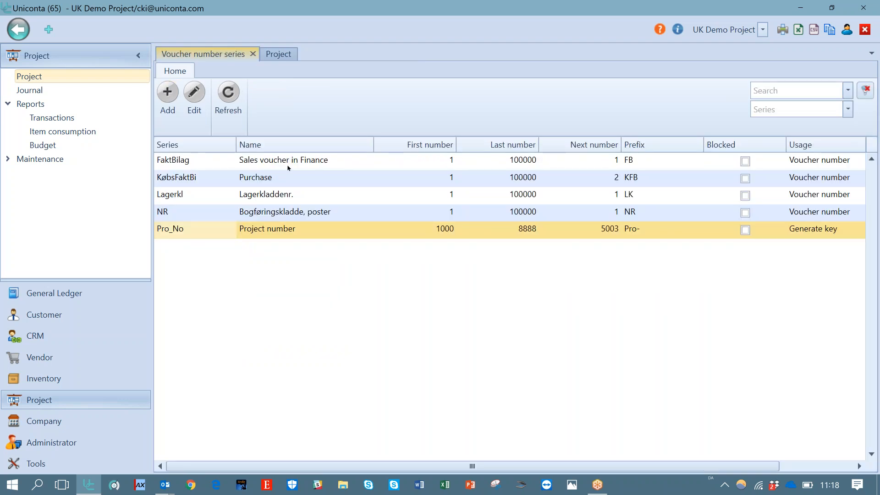
# Rename the NR voucher number series to Jornal postings and save it
pyautogui.click(279, 212)
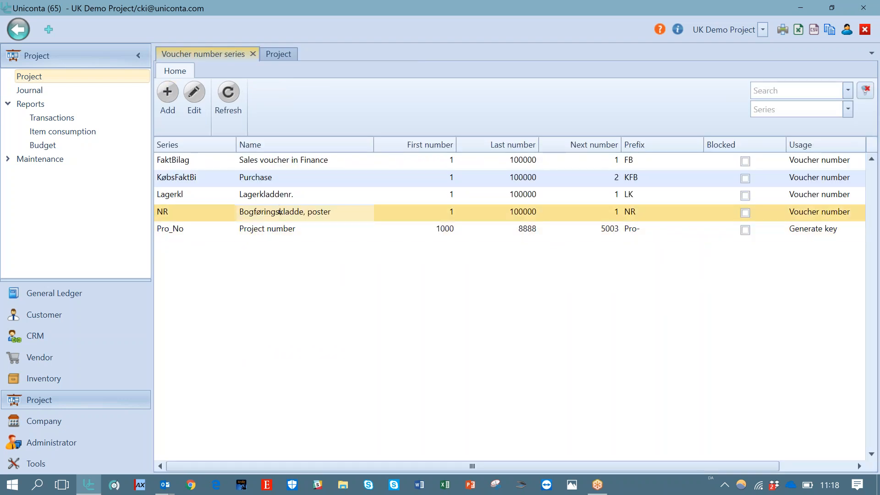
pyautogui.click(195, 94)
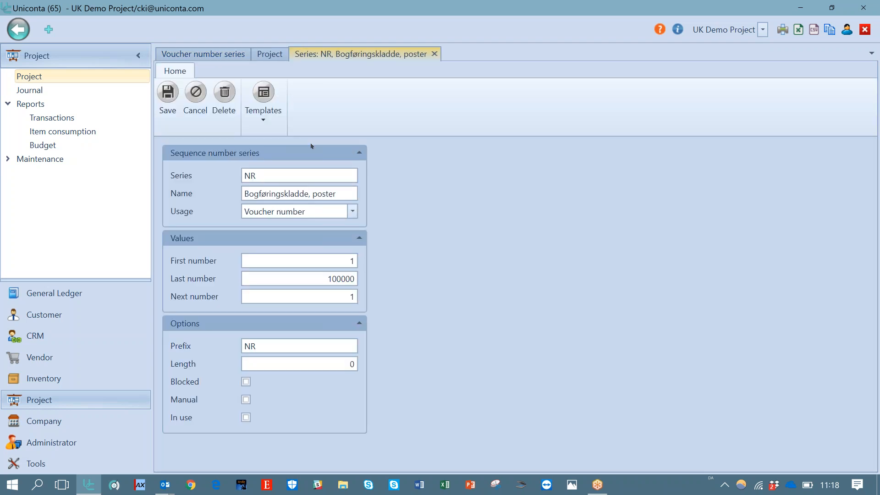
pyautogui.hotkey('ctrl', 'a')
pyautogui.press('BackSpace')
pyautogui.write('Jornal')
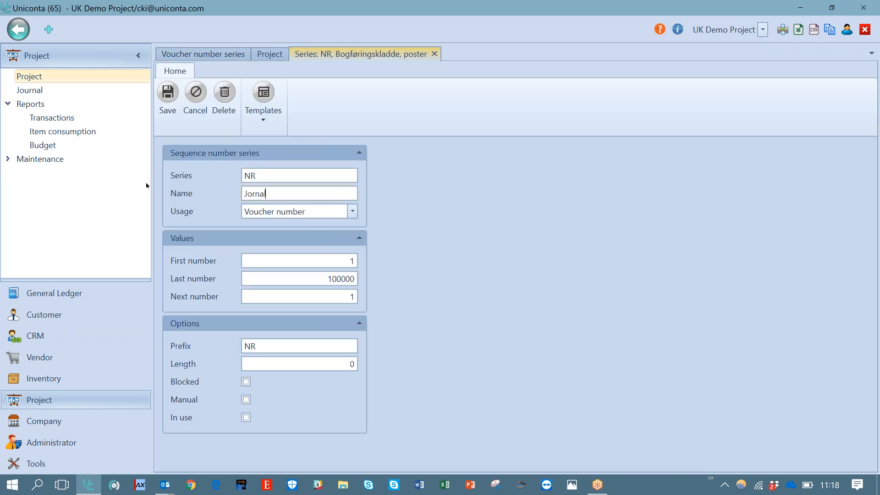
pyautogui.write(' postings')
pyautogui.press('Tab')
pyautogui.click(167, 102)
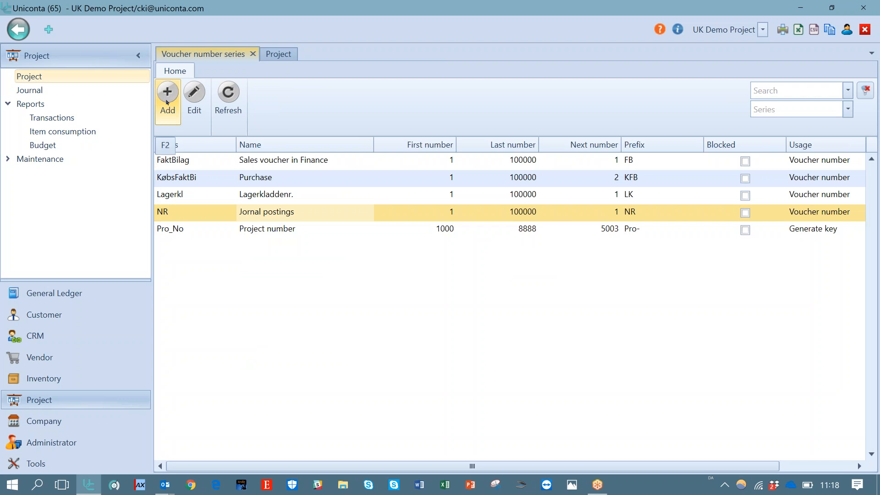
# Open the Dag (Daglig kladde) journal from General Ledger posting
pyautogui.click(55, 293)
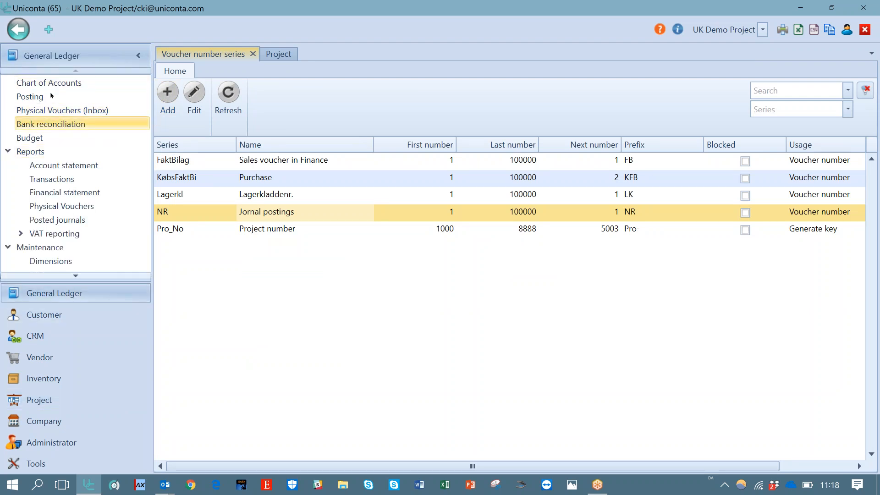
pyautogui.click(52, 96)
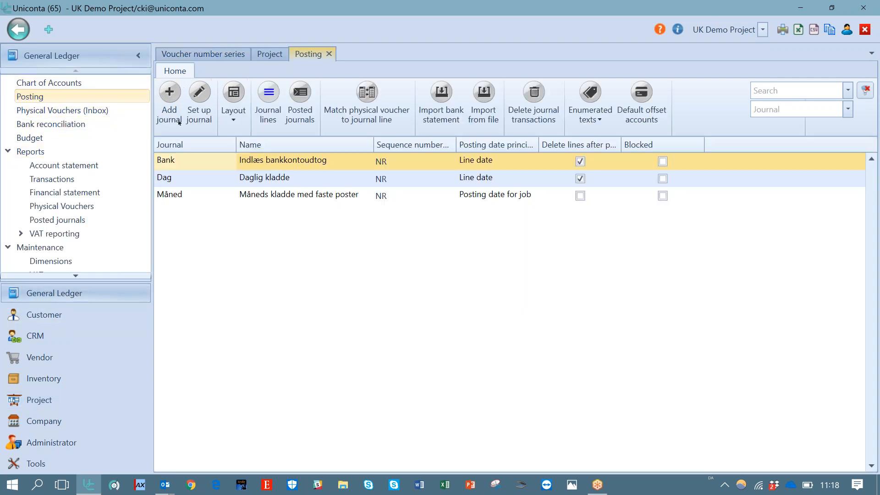
pyautogui.click(178, 178)
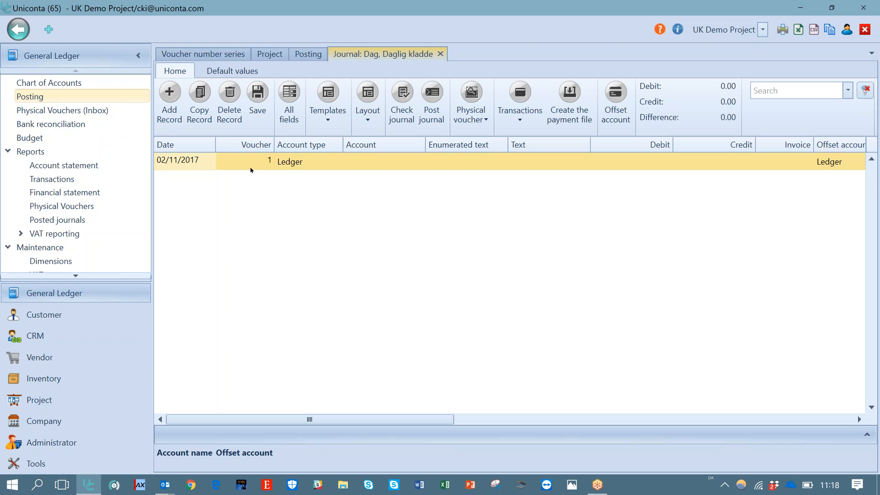
# Set the first journal line's account to 11110 Bank of Scotland
pyautogui.click(252, 167)
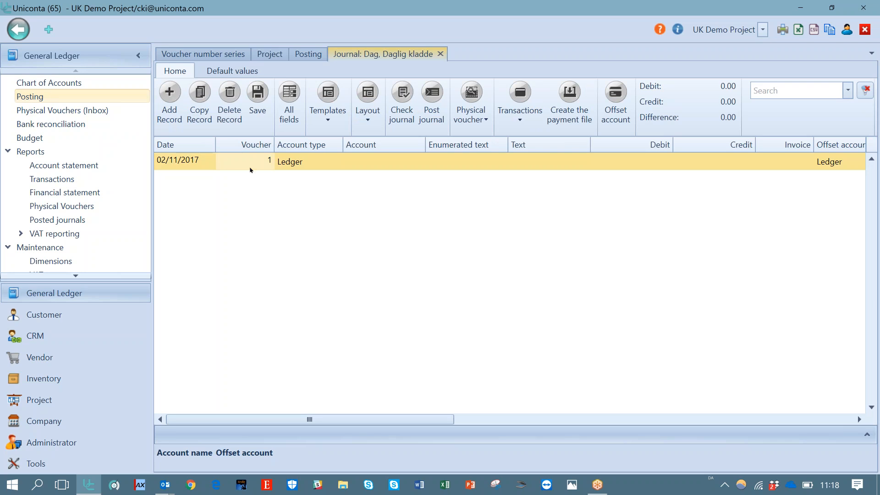
pyautogui.click(320, 161)
pyautogui.press('Tab')
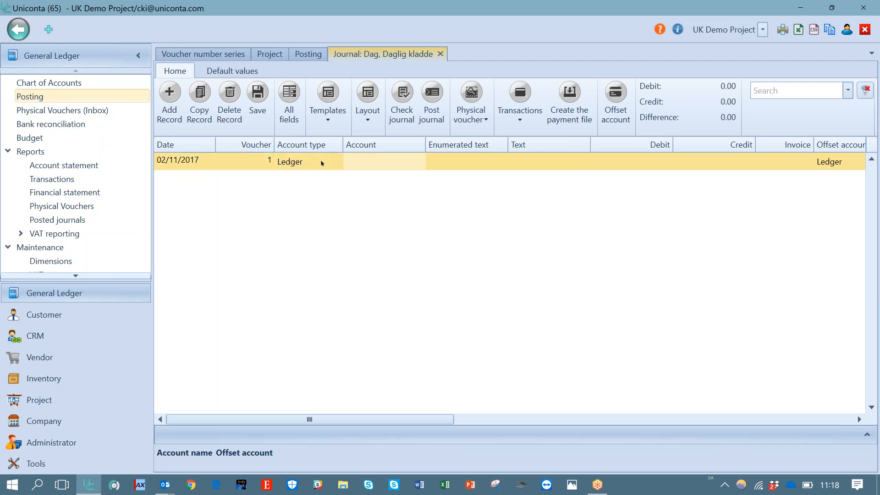
pyautogui.write('ban')
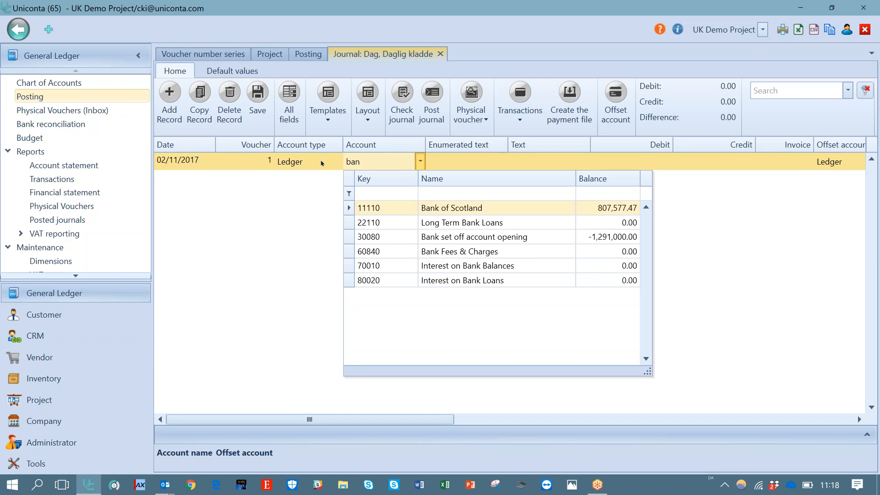
pyautogui.write('"')
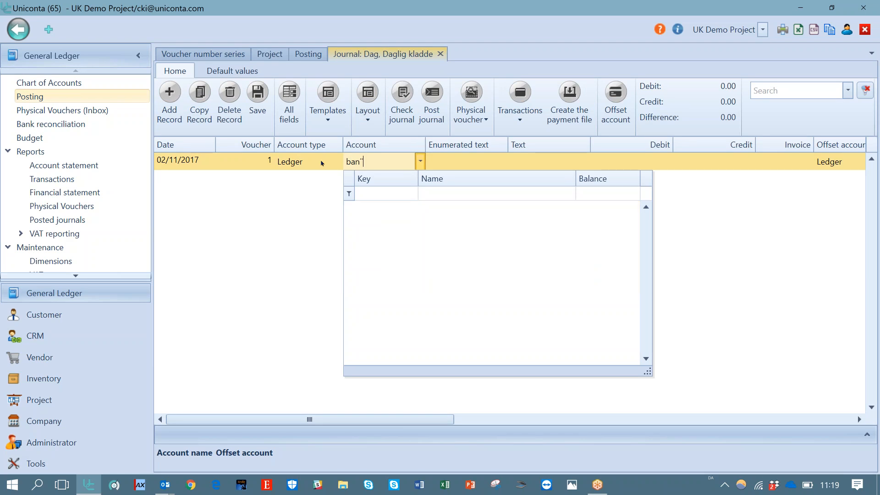
pyautogui.press('BackSpace')
pyautogui.write('k')
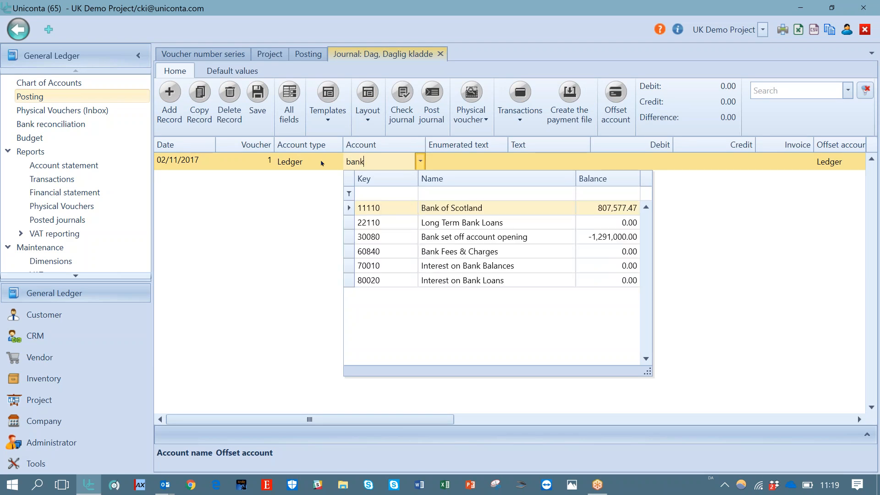
pyautogui.press('Return')
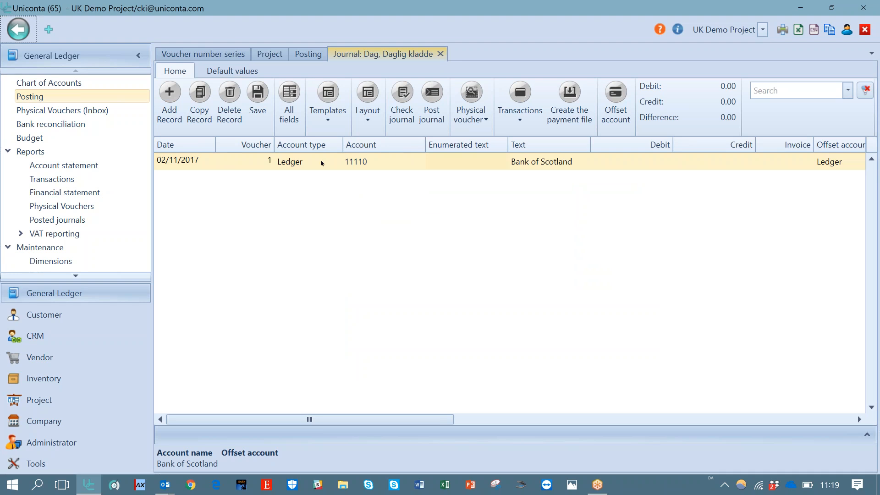
# Enter a debit amount of 10,000 on the first journal line
pyautogui.click(625, 164)
pyautogui.write('1')
pyautogui.write('0,00')
pyautogui.write('0000')
pyautogui.press('Tab')
pyautogui.press('Tab')
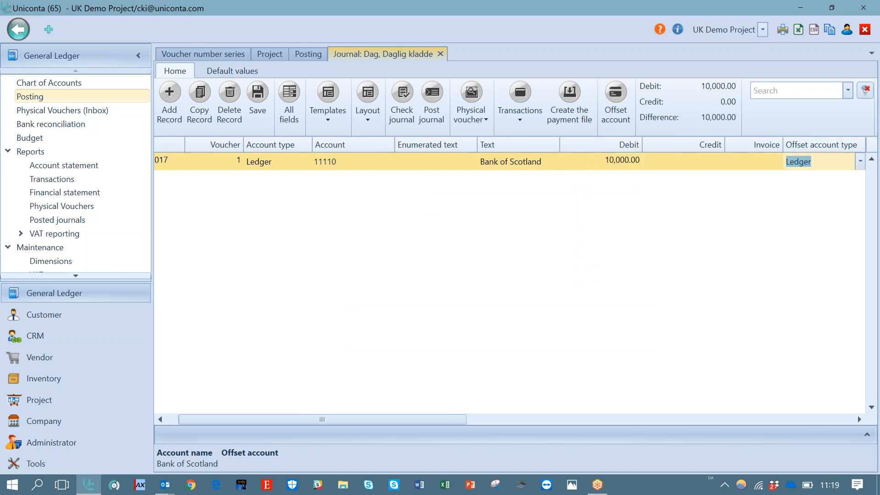
pyautogui.press('Tab')
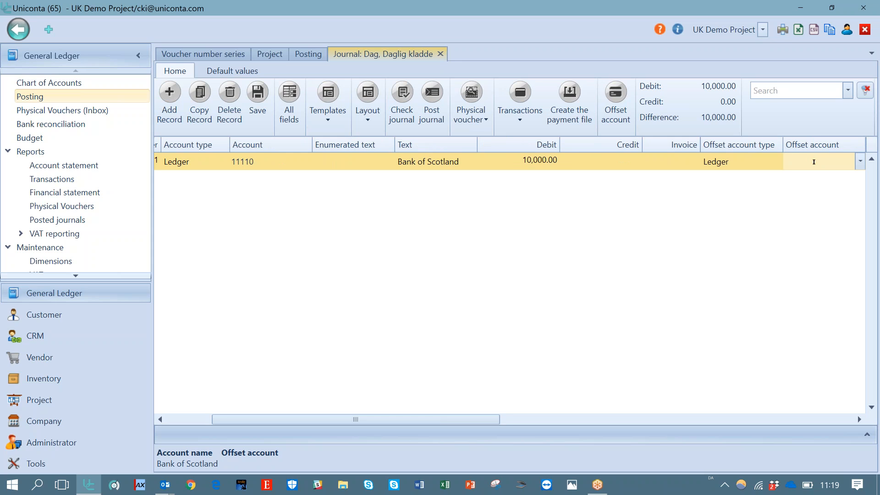
# Set the line's offset account to 40112 Sales Raw Materials and move on to a new journal line
pyautogui.write('sal')
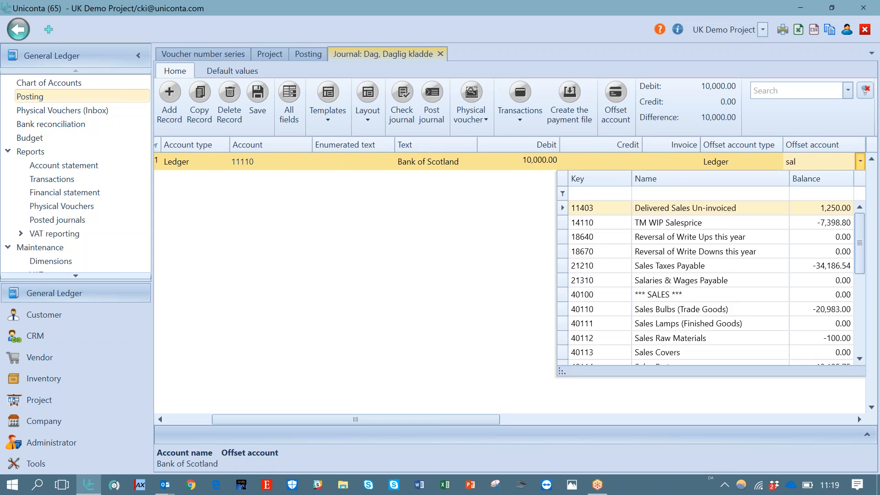
pyautogui.press('Down')
pyautogui.press('Down')
pyautogui.press('Down')
pyautogui.press('Down')
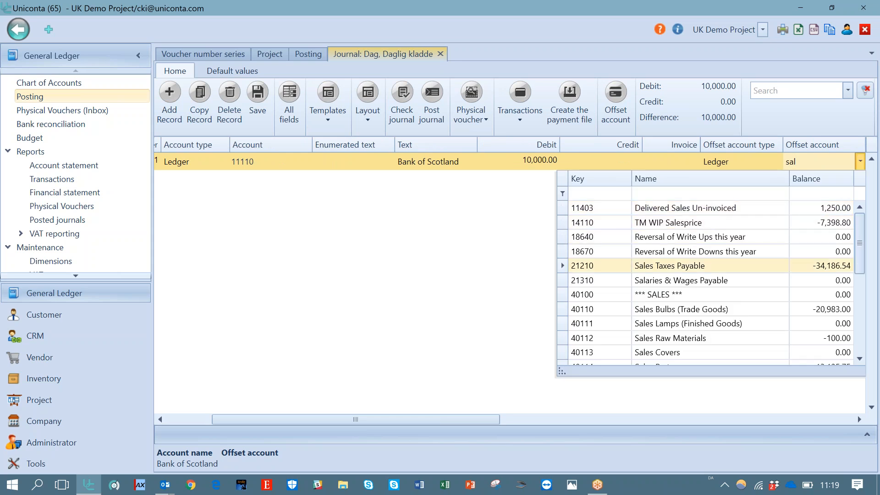
pyautogui.press('Up')
pyautogui.press('Down')
pyautogui.press('Down')
pyautogui.press('Down')
pyautogui.press('Down')
pyautogui.write('¨')
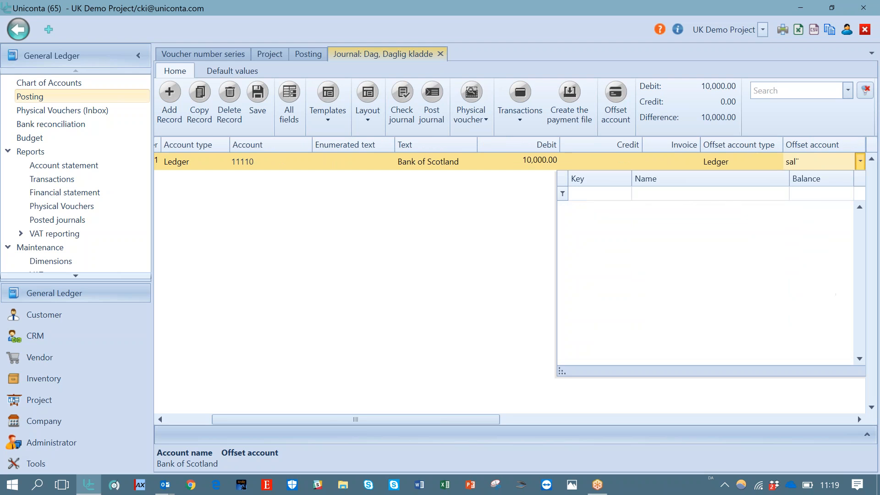
pyautogui.press('BackSpace')
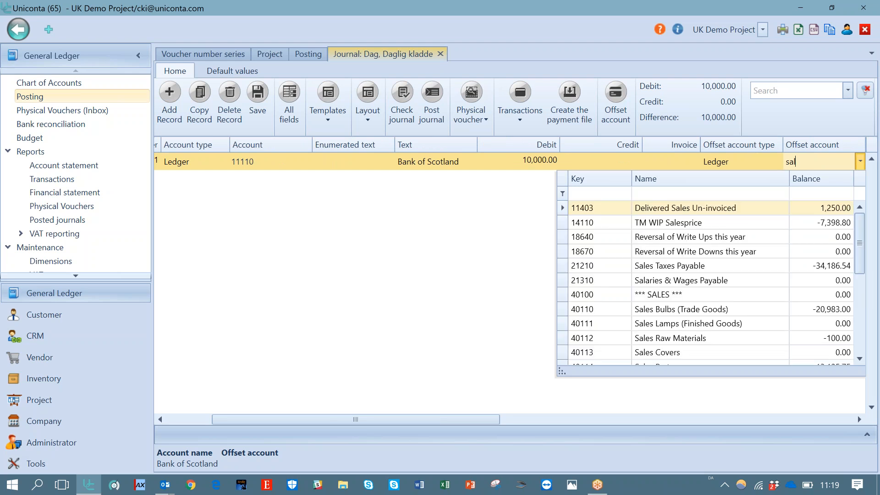
pyautogui.write('es')
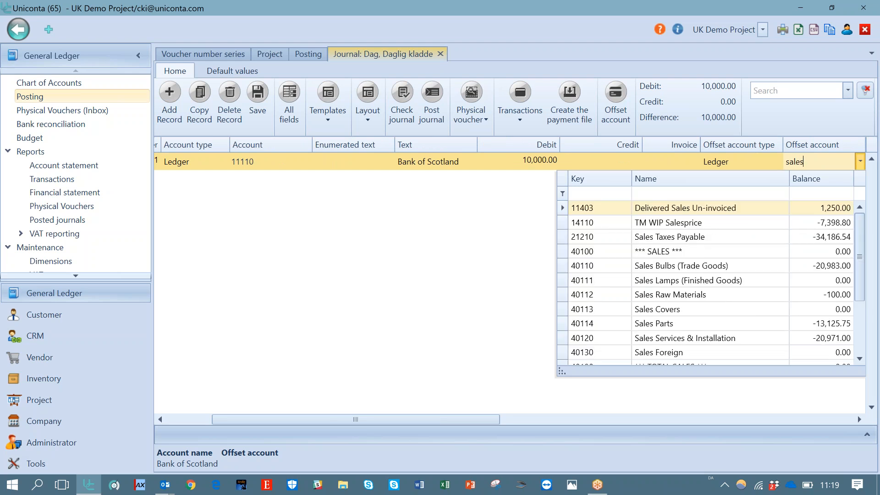
pyautogui.click(694, 292)
pyautogui.press('Tab')
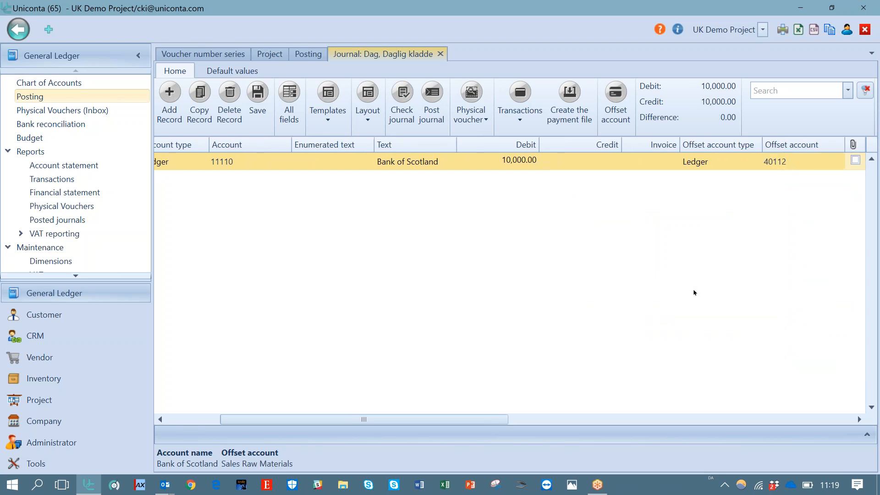
pyautogui.press('Tab')
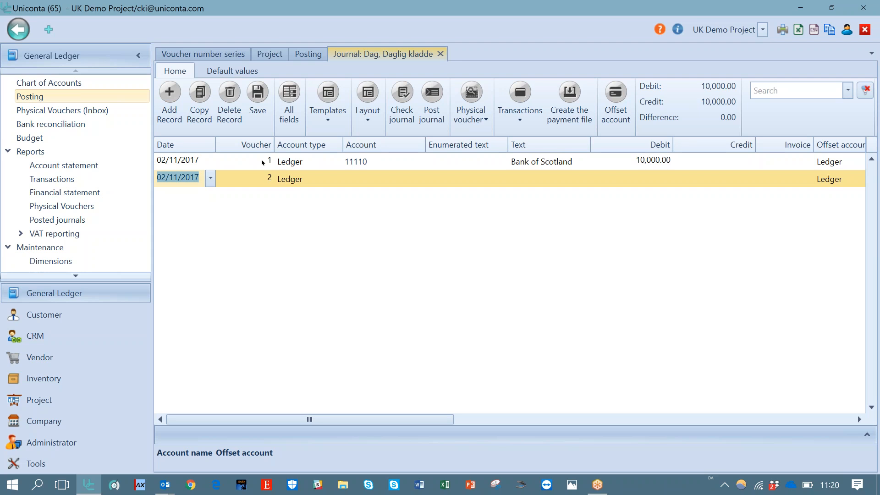
# Examine the voucher numbers assigned to the two journal lines
pyautogui.click(263, 162)
pyautogui.click(261, 178)
pyautogui.click(261, 164)
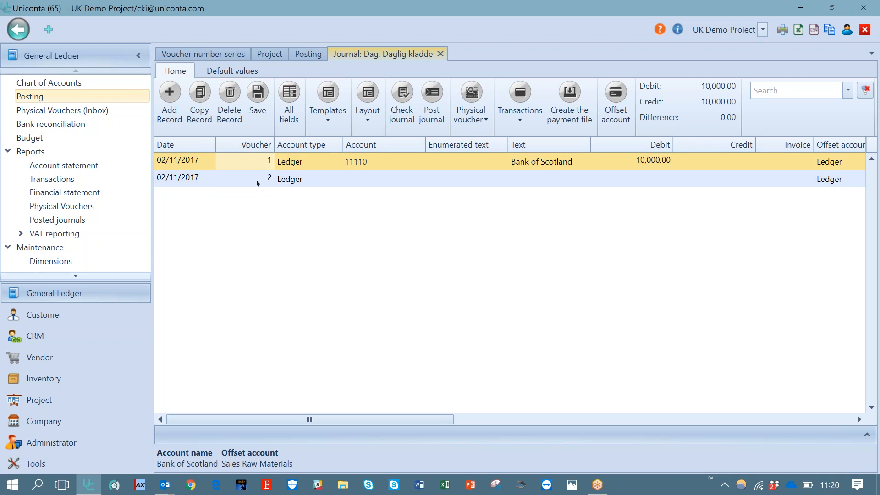
pyautogui.click(258, 183)
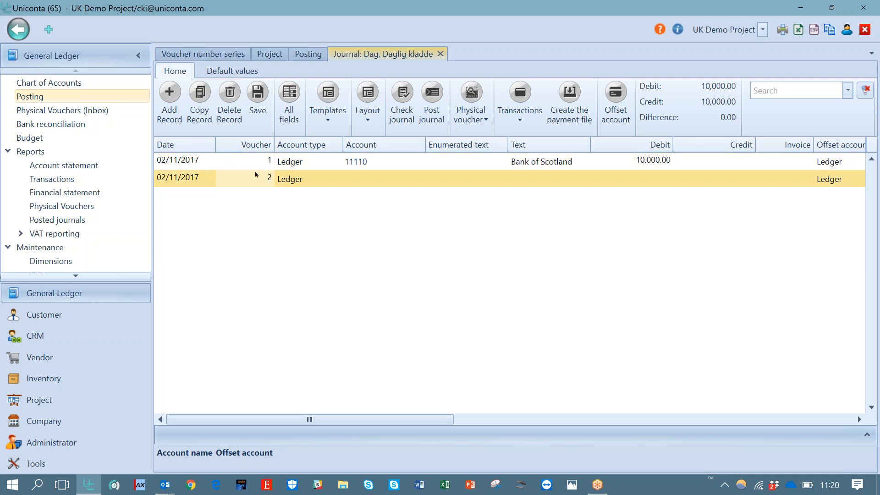
pyautogui.press('Up')
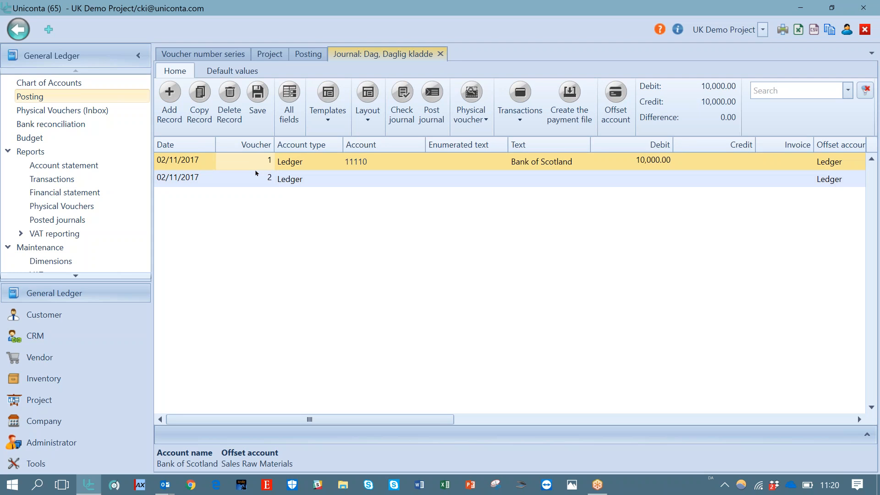
pyautogui.click(256, 176)
pyautogui.press('Up')
pyautogui.click(255, 177)
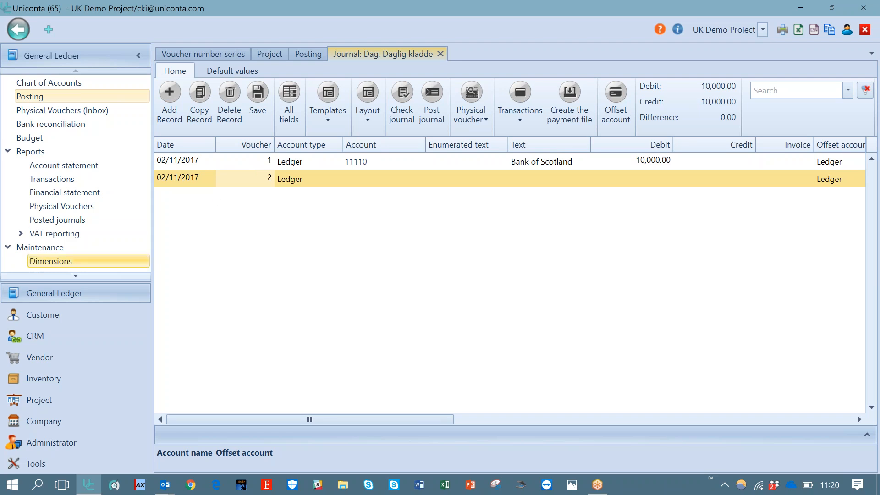
# Review the voucher number series list and return to the journal's second line
pyautogui.click(79, 277)
pyautogui.click(78, 277)
pyautogui.scroll(-1, 88, 250)
pyautogui.click(88, 237)
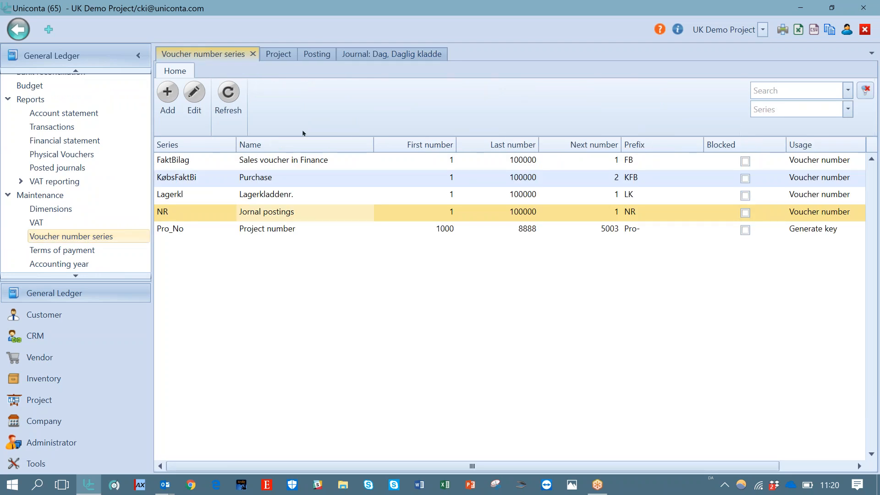
pyautogui.click(389, 54)
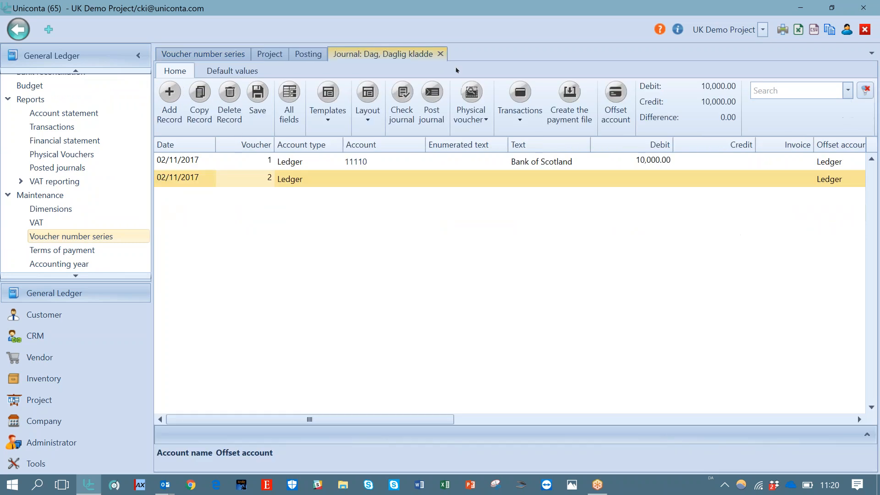
pyautogui.click(270, 179)
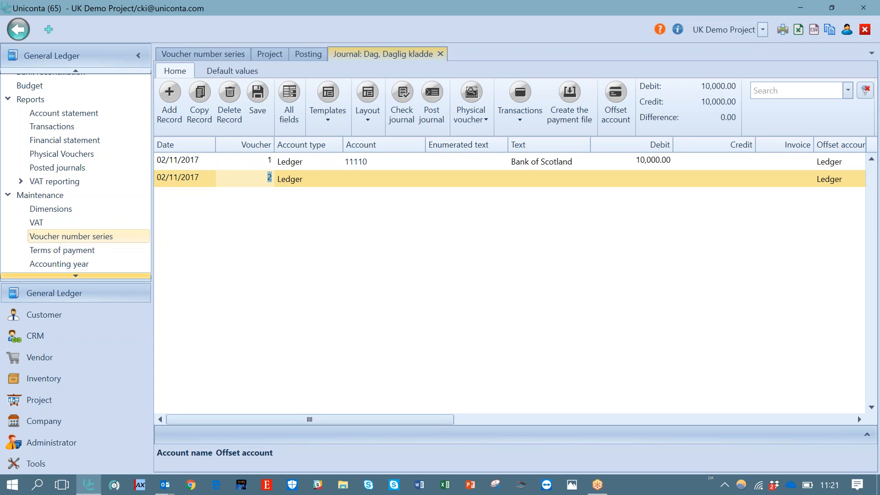
# Open the Chart of Accounts and close it again
pyautogui.click(76, 276)
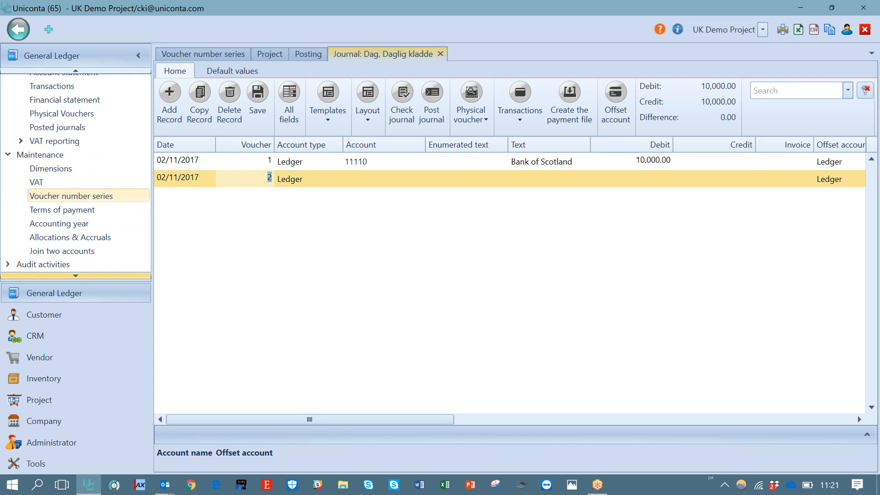
pyautogui.click(78, 71)
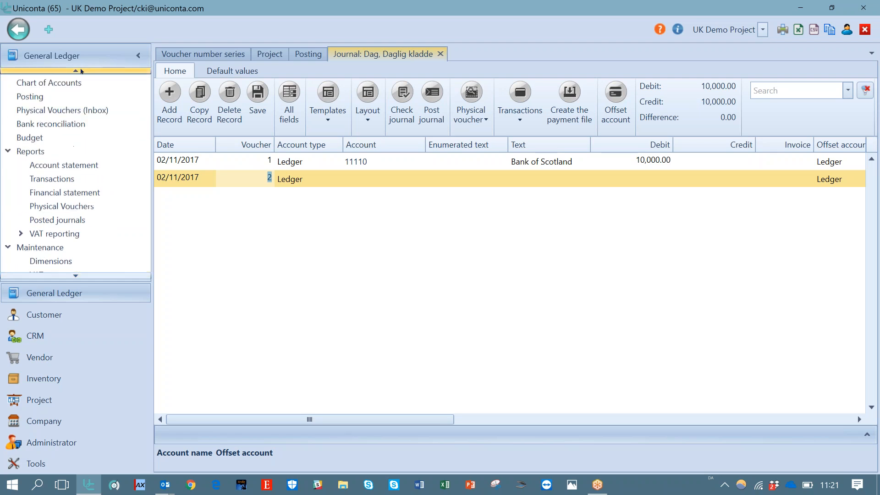
pyautogui.click(71, 85)
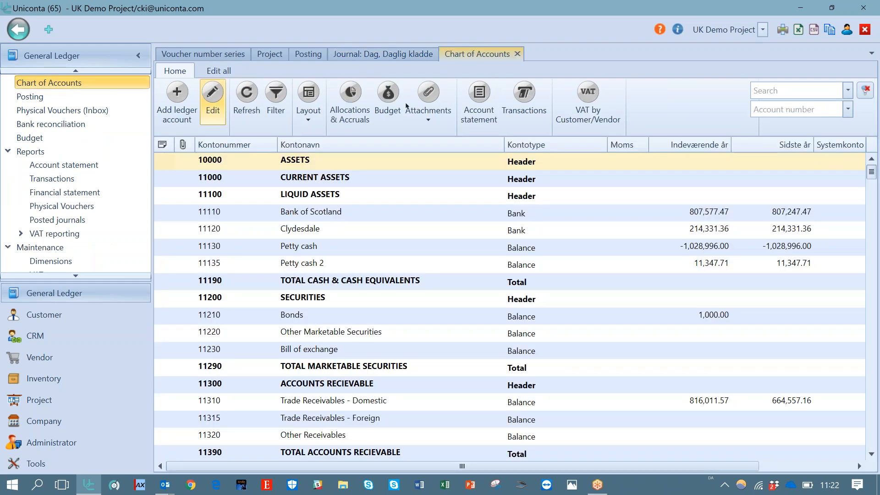
pyautogui.click(518, 54)
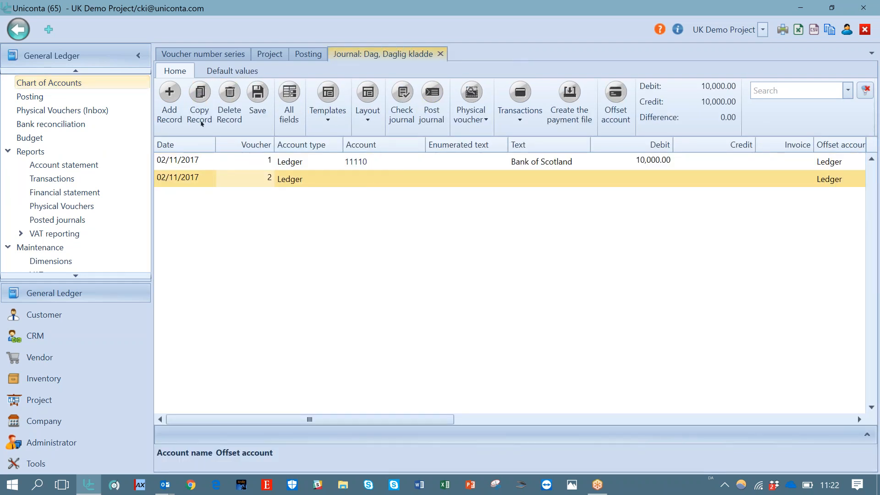
# Delete the Chart of Accounts' saved layout, close the list and reopen the Chart of Accounts
pyautogui.click(62, 86)
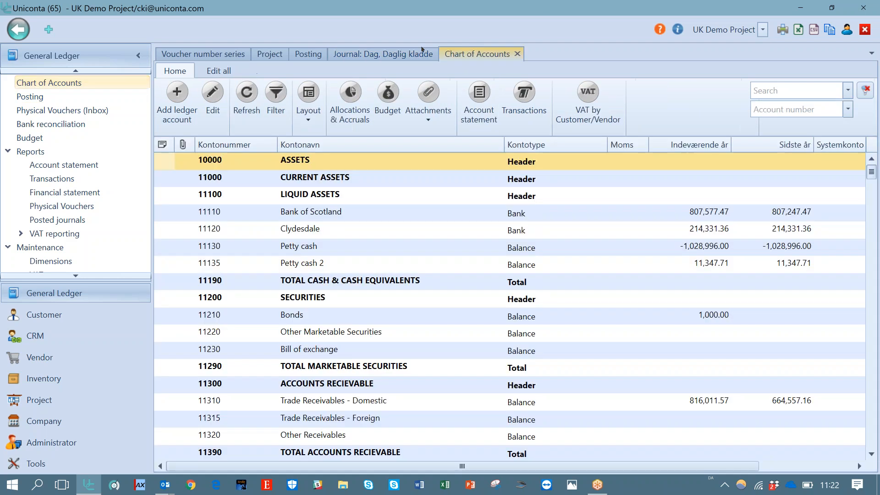
pyautogui.click(395, 204)
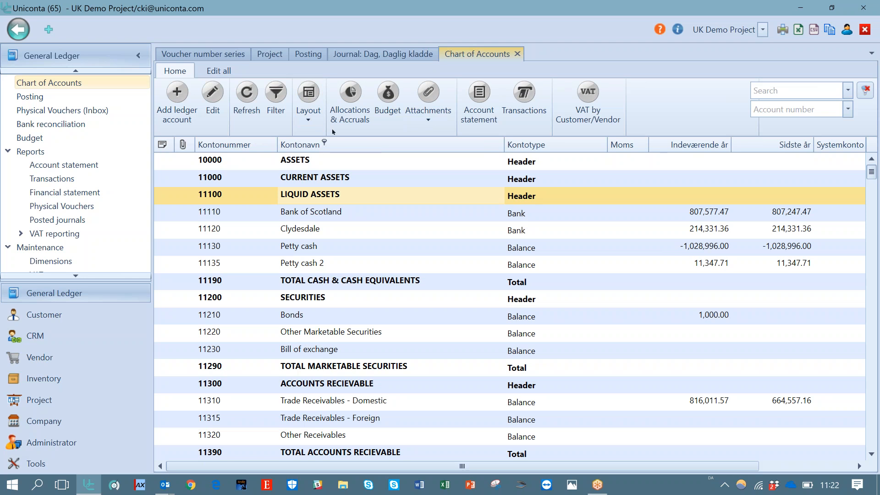
pyautogui.click(309, 117)
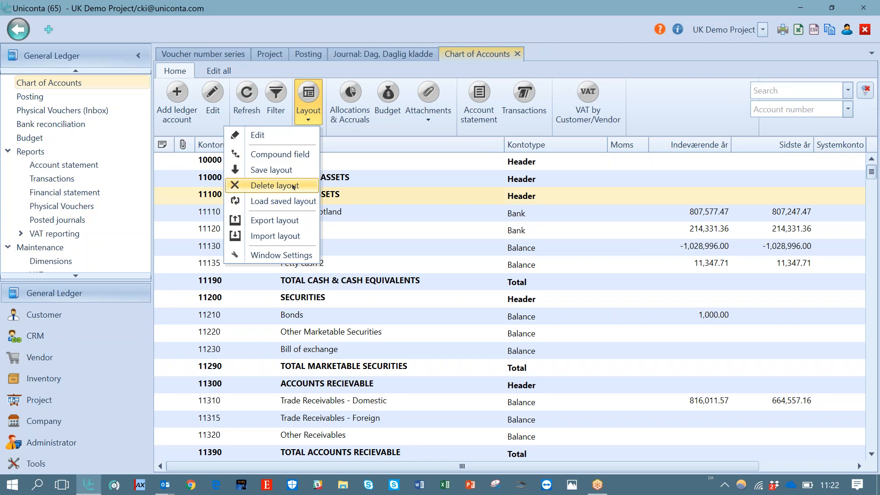
pyautogui.click(294, 186)
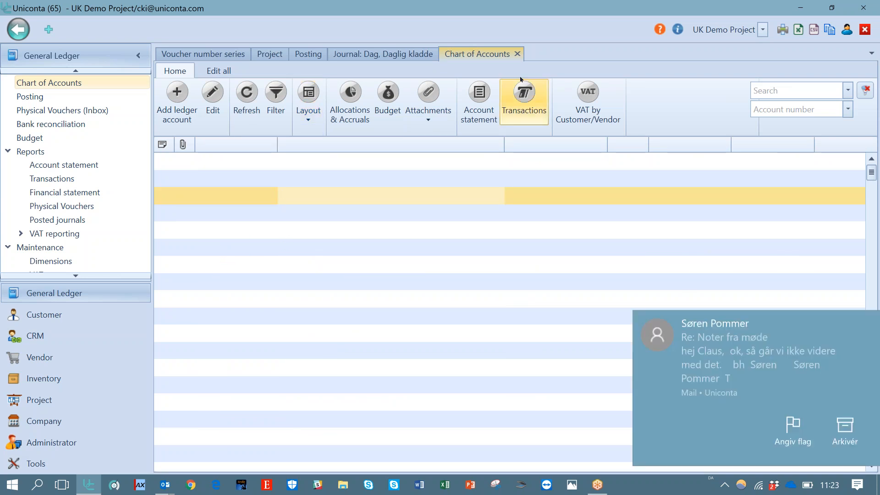
pyautogui.click(518, 54)
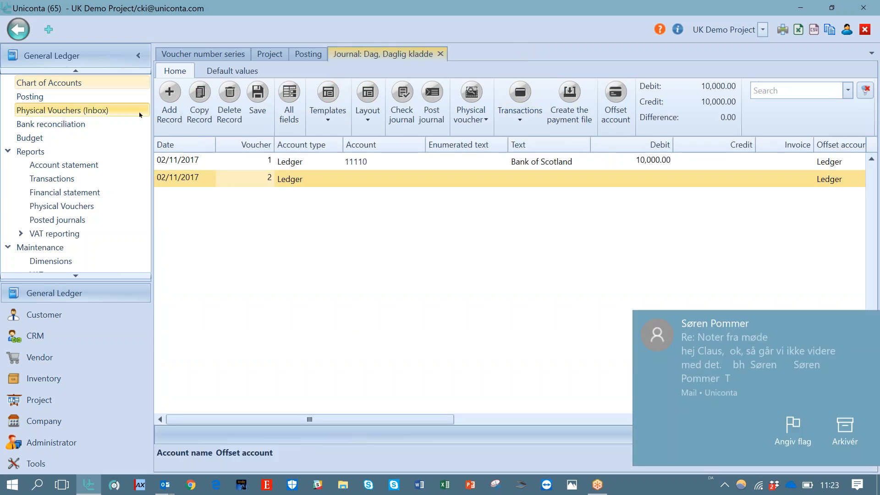
pyautogui.click(68, 83)
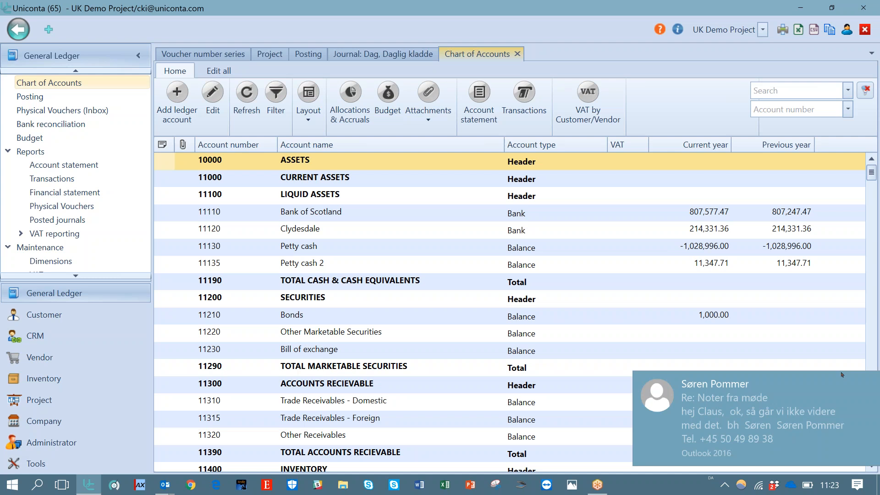
pyautogui.click(874, 386)
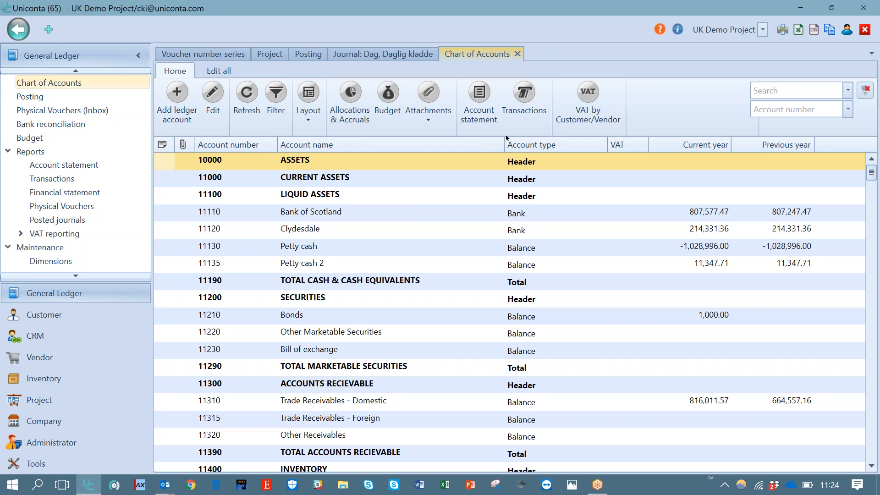
pyautogui.click(309, 117)
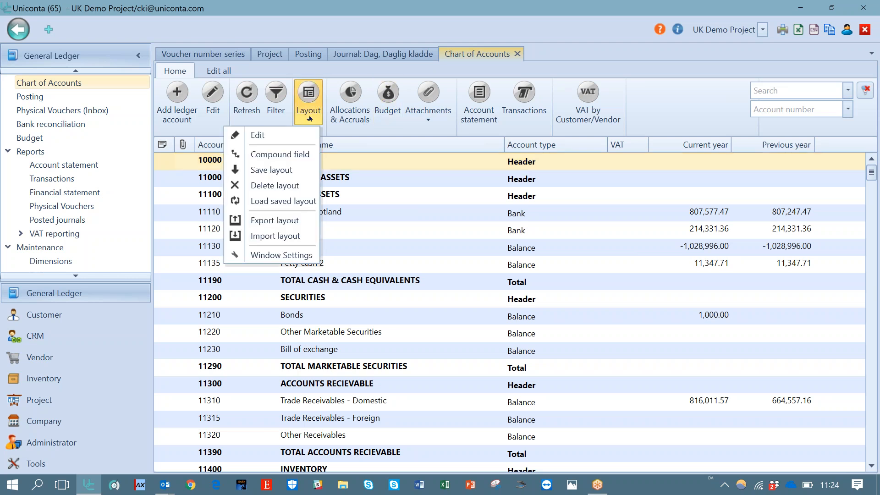
pyautogui.click(292, 169)
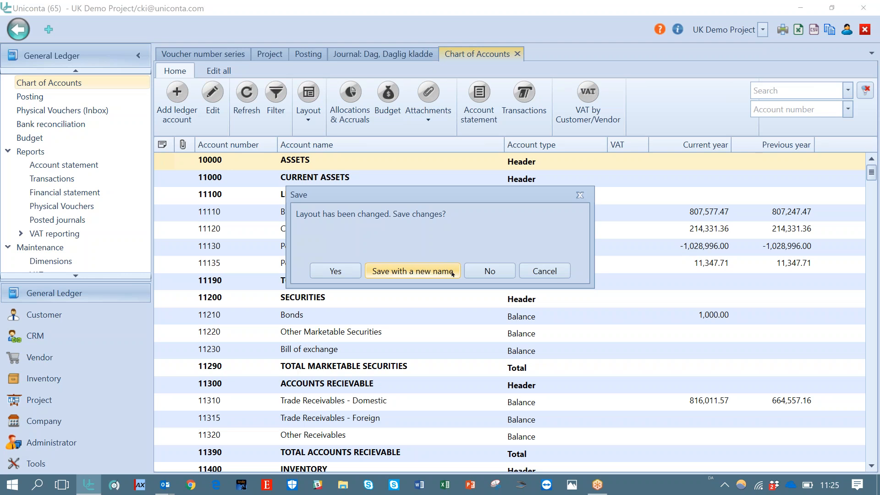
pyautogui.click(538, 270)
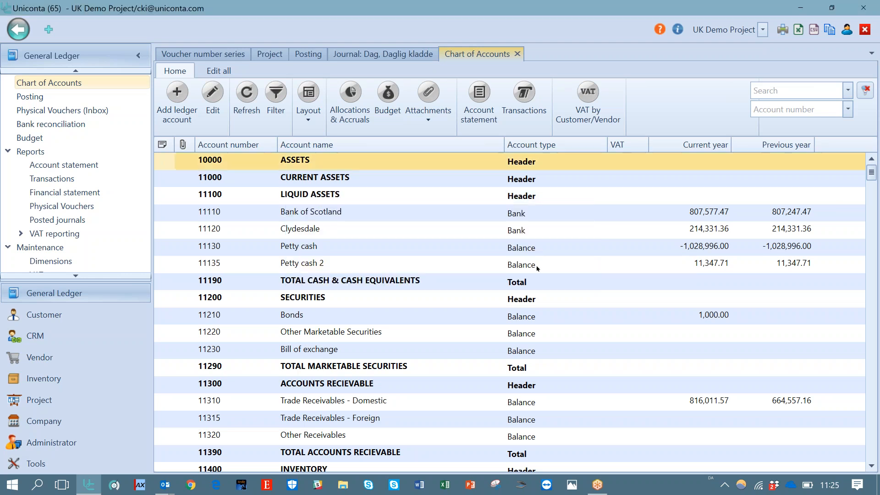
pyautogui.click(476, 193)
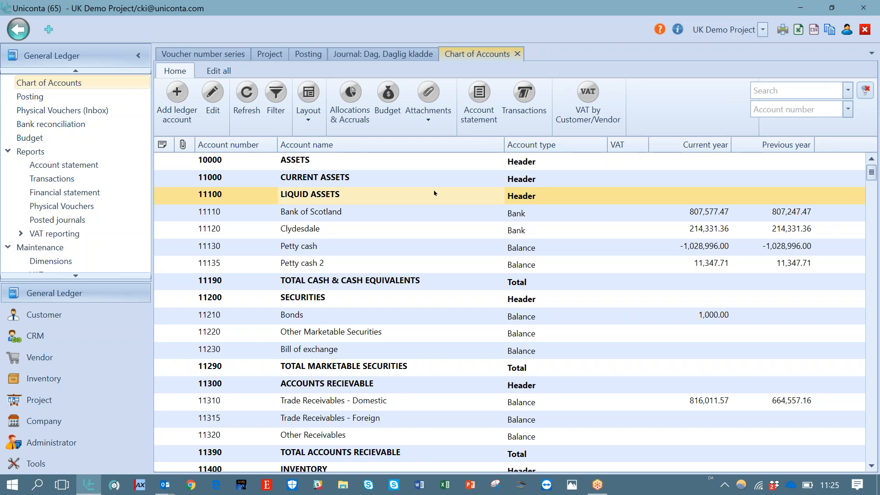
# Add the System account column to the Chart of Accounts grid and save the layout
pyautogui.click(315, 123)
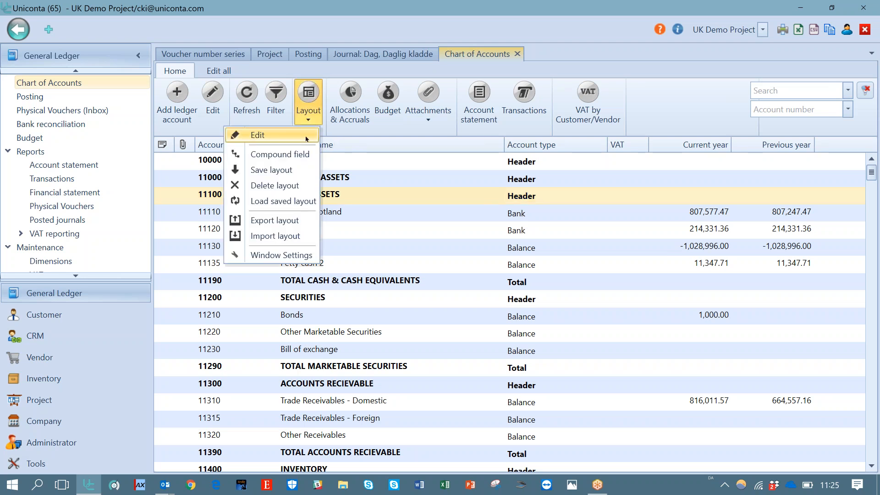
pyautogui.click(307, 137)
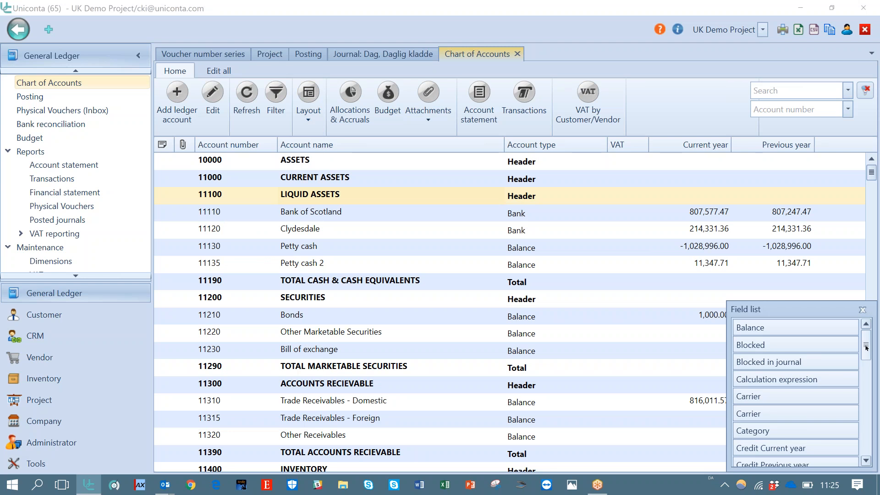
pyautogui.moveTo(867, 347); pyautogui.dragTo(862, 461)
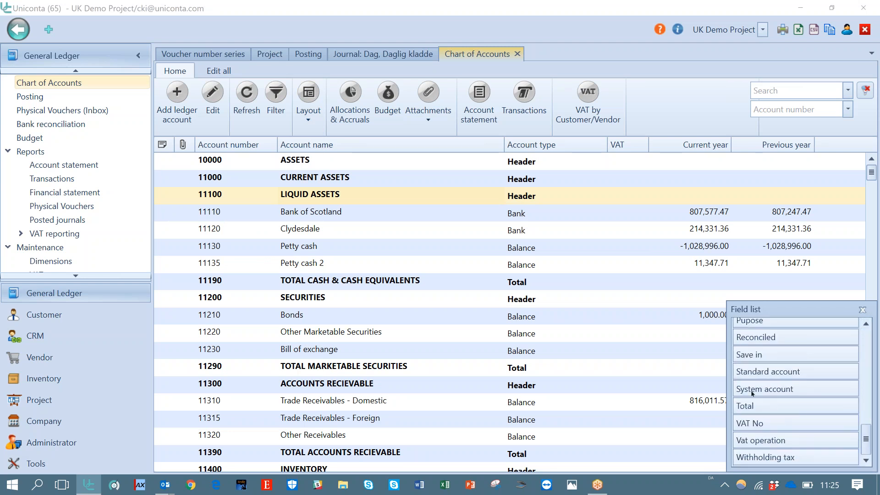
pyautogui.moveTo(754, 385); pyautogui.dragTo(593, 147)
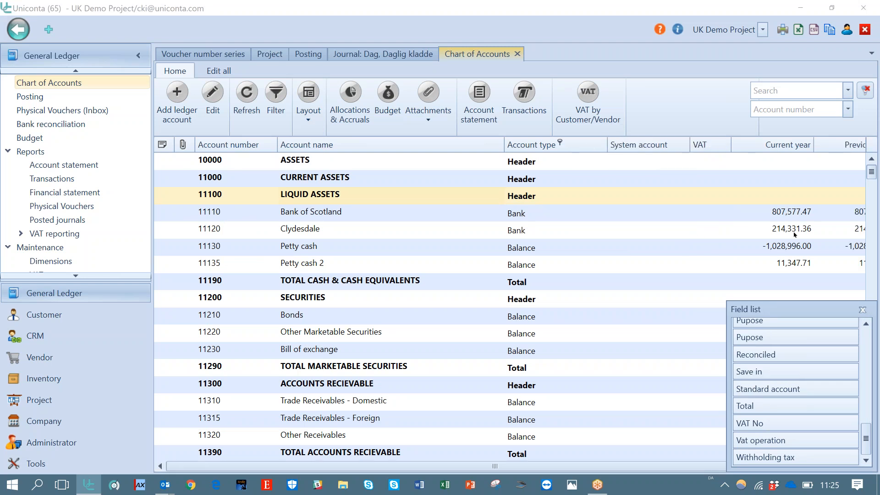
pyautogui.click(863, 310)
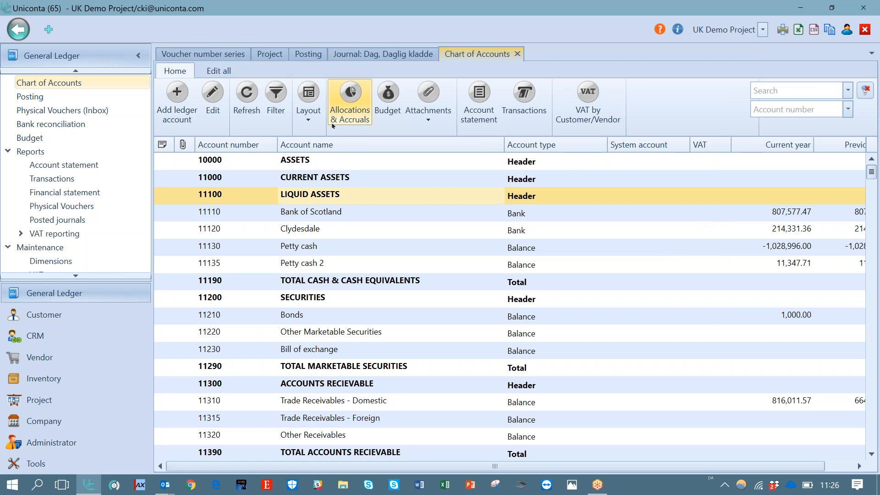
pyautogui.click(304, 118)
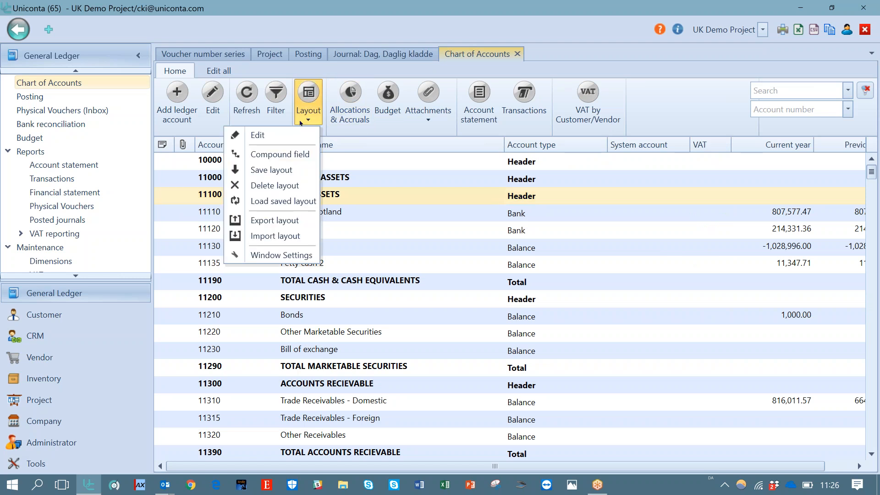
pyautogui.click(285, 170)
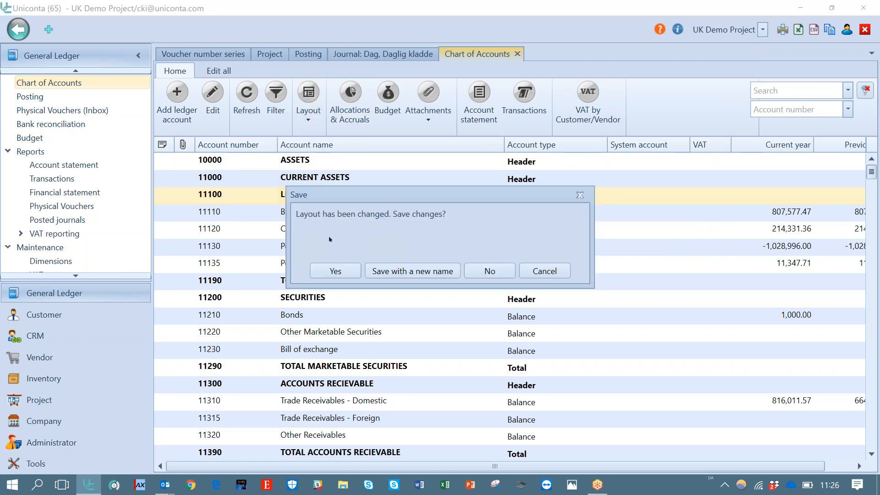
pyautogui.click(335, 271)
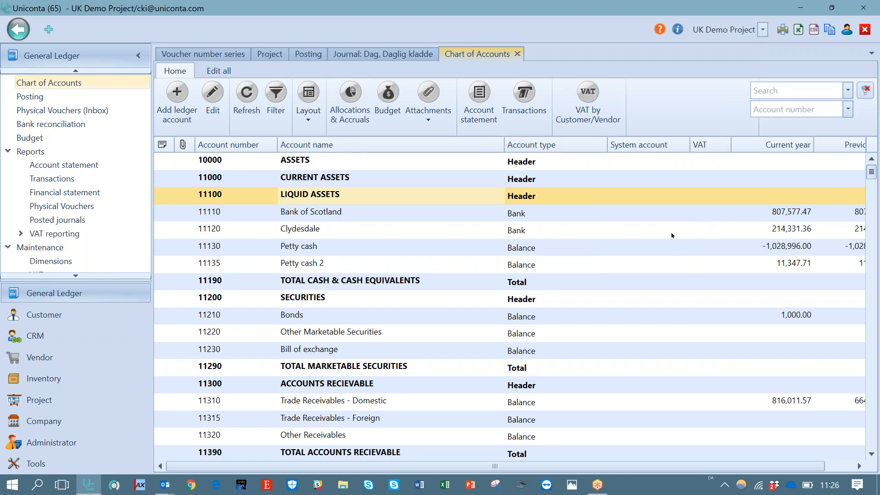
# Check the values offered in the System account column's filter
pyautogui.click(661, 164)
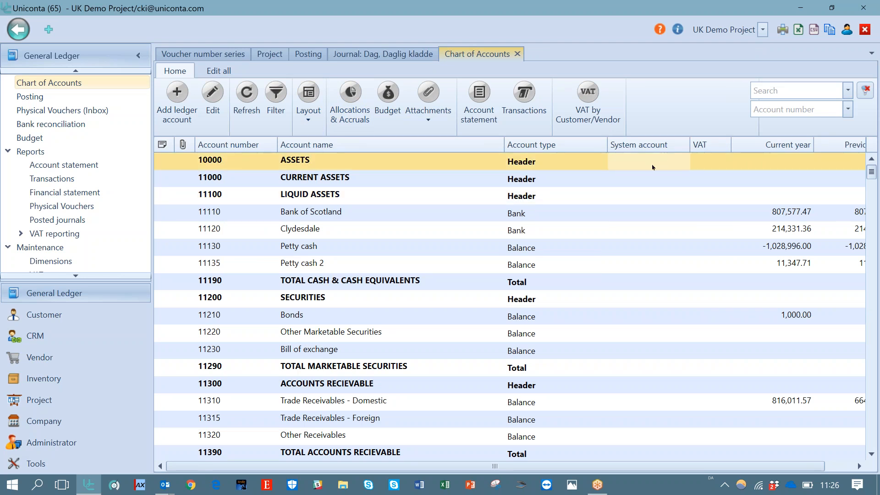
pyautogui.click(672, 142)
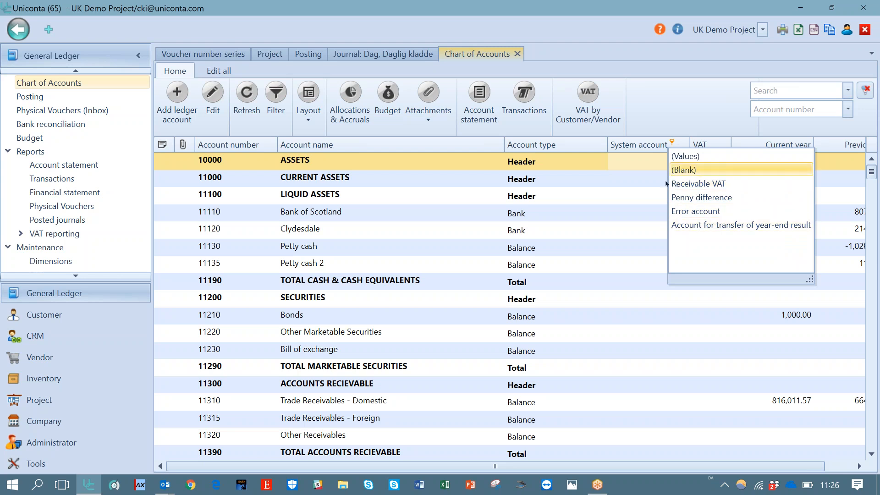
pyautogui.click(622, 172)
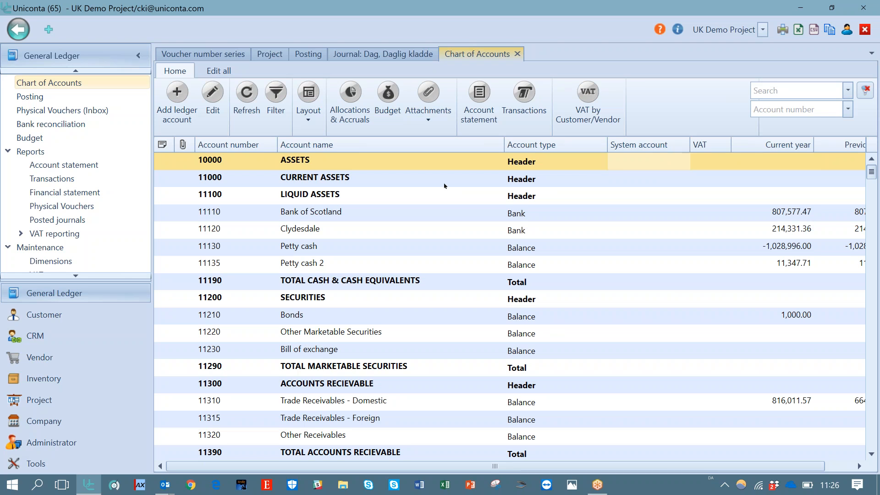
pyautogui.click(372, 213)
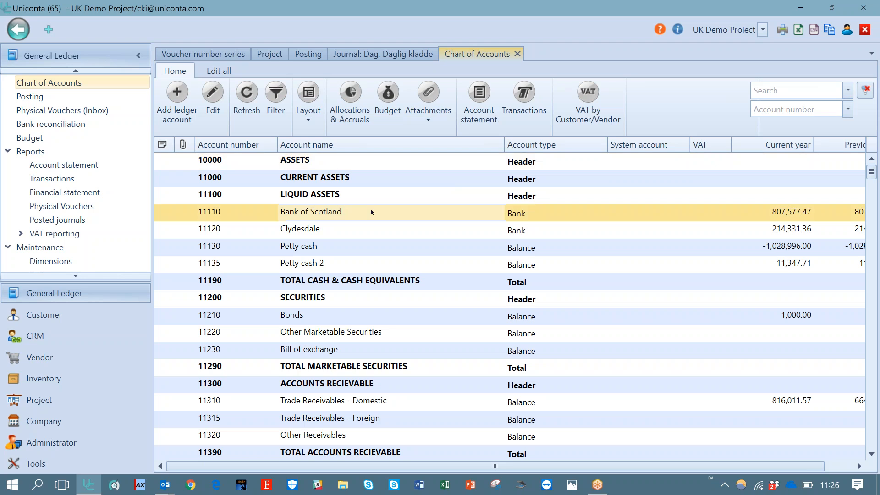
# Browse down the chart of accounts to the sales accounts
pyautogui.press('Down')
pyautogui.press('Down')
pyautogui.press('Down')
pyautogui.press('Down')
pyautogui.press('Down')
pyautogui.press('Down')
pyautogui.press('Down')
pyautogui.press('Down')
pyautogui.press('Down')
pyautogui.press('Down')
pyautogui.press('Down')
pyautogui.press('Down')
pyautogui.press('Down')
pyautogui.press('Down')
pyautogui.press('Down')
pyautogui.press('Down')
pyautogui.press('Down')
pyautogui.press('Down')
pyautogui.press('Down')
pyautogui.press('Down')
pyautogui.press('Down')
pyautogui.press('Down')
pyautogui.press('Down')
pyautogui.press('Down')
pyautogui.press('Down')
pyautogui.press('Down')
pyautogui.press('Down')
pyautogui.press('Down')
pyautogui.press('Down')
pyautogui.press('Down')
pyautogui.press('Down')
pyautogui.press('Down')
pyautogui.press('Down')
pyautogui.press('Down')
pyautogui.press('Down')
pyautogui.press('Down')
pyautogui.press('Down')
pyautogui.press('Down')
pyautogui.press('Down')
pyautogui.press('Down')
pyautogui.press('Down')
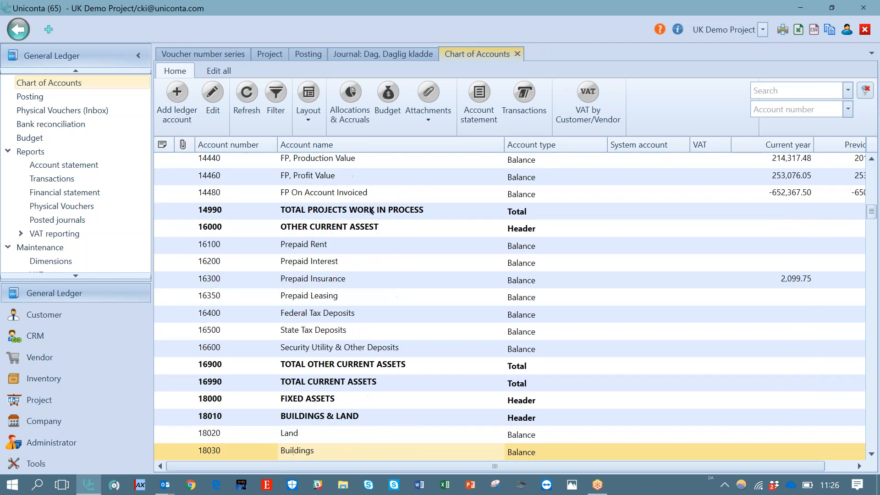
pyautogui.press('Down')
pyautogui.press('Down')
pyautogui.press('Down')
pyautogui.press('Down')
pyautogui.press('Down')
pyautogui.press('Down')
pyautogui.press('Down')
pyautogui.press('Down')
pyautogui.press('Down')
pyautogui.press('Down')
pyautogui.press('Down')
pyautogui.press('Down')
pyautogui.press('Down')
pyautogui.press('Down')
pyautogui.press('Down')
pyautogui.press('Down')
pyautogui.press('Down')
pyautogui.press('Down')
pyautogui.press('Down')
pyautogui.press('Down')
pyautogui.press('Down')
pyautogui.press('Down')
pyautogui.press('Down')
pyautogui.press('Down')
pyautogui.press('Down')
pyautogui.press('Down')
pyautogui.press('Down')
pyautogui.press('Down')
pyautogui.press('Down')
pyautogui.press('Down')
pyautogui.press('Down')
pyautogui.press('Down')
pyautogui.press('Down')
pyautogui.press('Down')
pyautogui.press('Down')
pyautogui.press('Down')
pyautogui.press('Down')
pyautogui.press('Down')
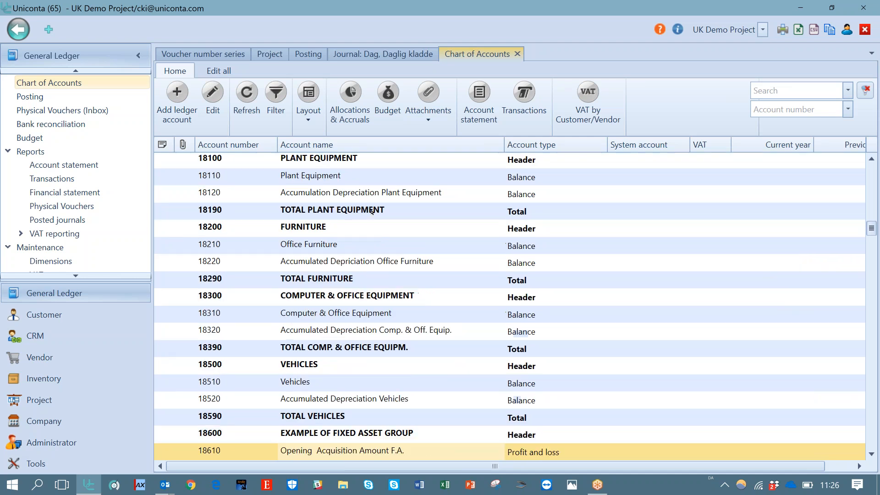
pyautogui.press('Down')
pyautogui.press('Down')
pyautogui.press('Down')
pyautogui.press('Down')
pyautogui.press('Down')
pyautogui.press('Down')
pyautogui.press('Down')
pyautogui.press('Down')
pyautogui.press('Down')
pyautogui.press('Down')
pyautogui.press('Down')
pyautogui.press('Down')
pyautogui.press('Down')
pyautogui.press('Down')
pyautogui.press('Down')
pyautogui.press('Down')
pyautogui.press('Down')
pyautogui.press('Down')
pyautogui.press('Down')
pyautogui.press('Down')
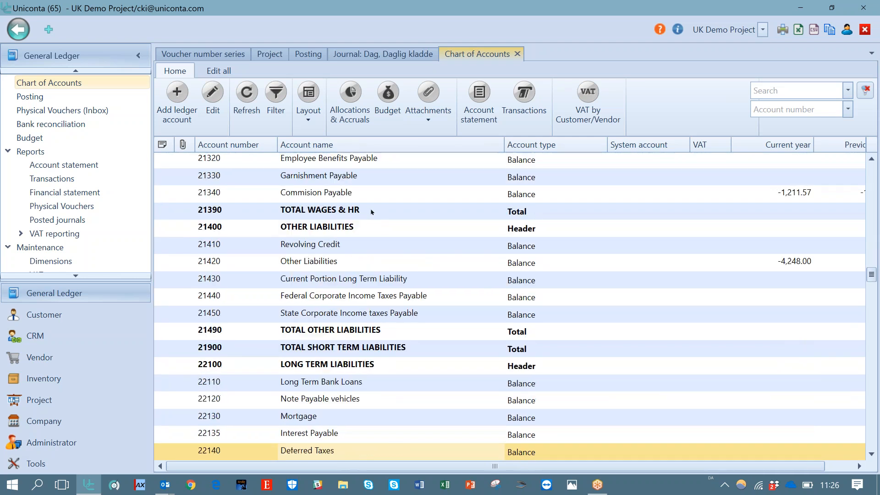
pyautogui.press('Down')
pyautogui.press('Down')
pyautogui.press('Down')
pyautogui.press('Down')
pyautogui.press('Down')
pyautogui.press('Down')
pyautogui.press('Down')
pyautogui.press('Down')
pyautogui.press('Down')
pyautogui.press('Down')
pyautogui.press('Down')
pyautogui.press('Down')
pyautogui.press('Down')
pyautogui.press('Down')
pyautogui.press('Down')
pyautogui.press('Down')
pyautogui.press('Down')
pyautogui.press('Down')
pyautogui.press('Down')
pyautogui.press('Down')
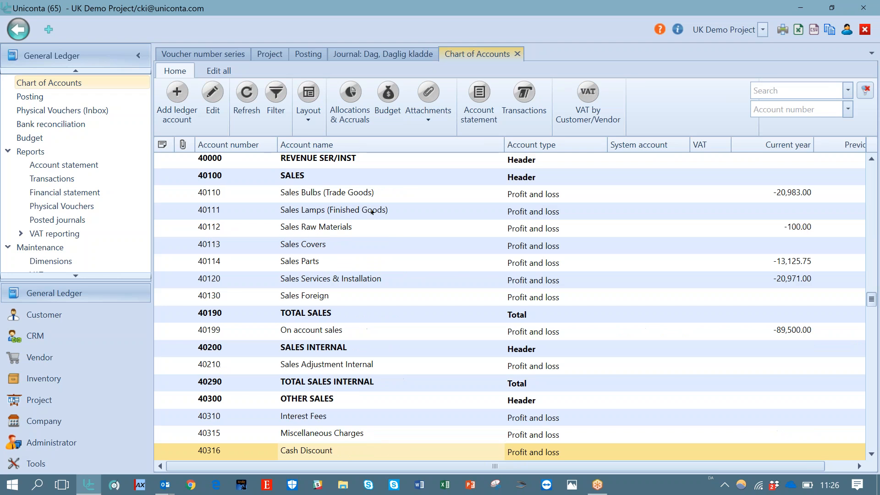
pyautogui.press('Down')
pyautogui.press('Down')
pyautogui.press('Down')
pyautogui.press('Down')
pyautogui.press('Down')
pyautogui.press('Up')
pyautogui.press('Up')
pyautogui.press('Up')
pyautogui.press('Up')
pyautogui.press('Up')
pyautogui.press('Up')
pyautogui.press('Up')
pyautogui.press('Up')
pyautogui.press('Up')
pyautogui.press('Up')
pyautogui.press('Up')
pyautogui.press('Up')
pyautogui.press('Up')
pyautogui.press('Up')
pyautogui.press('Up')
pyautogui.press('Up')
pyautogui.press('Up')
pyautogui.press('Up')
pyautogui.press('Up')
pyautogui.press('Up')
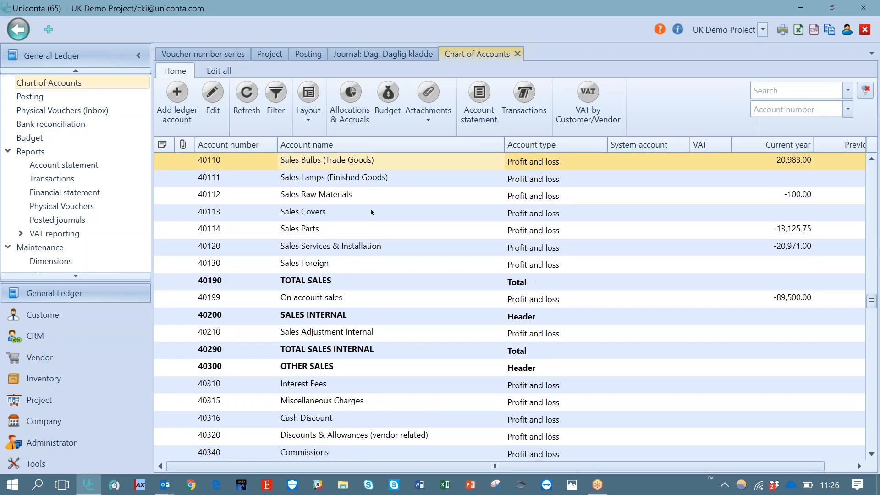
pyautogui.press('Up')
pyautogui.press('Down')
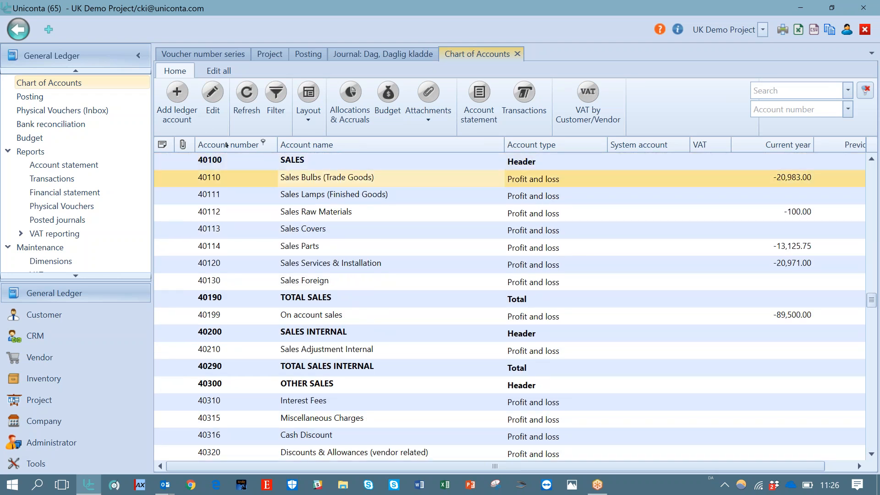
# Open account 40110 Sales Bulbs (Trade Goods) for editing and review the available account types
pyautogui.click(215, 96)
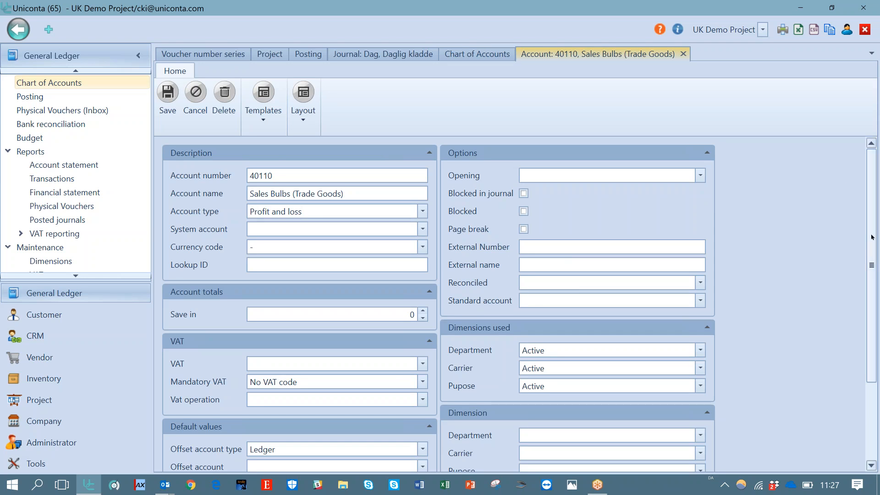
pyautogui.scroll(-3, 871, 275)
pyautogui.scroll(3, 878, 255)
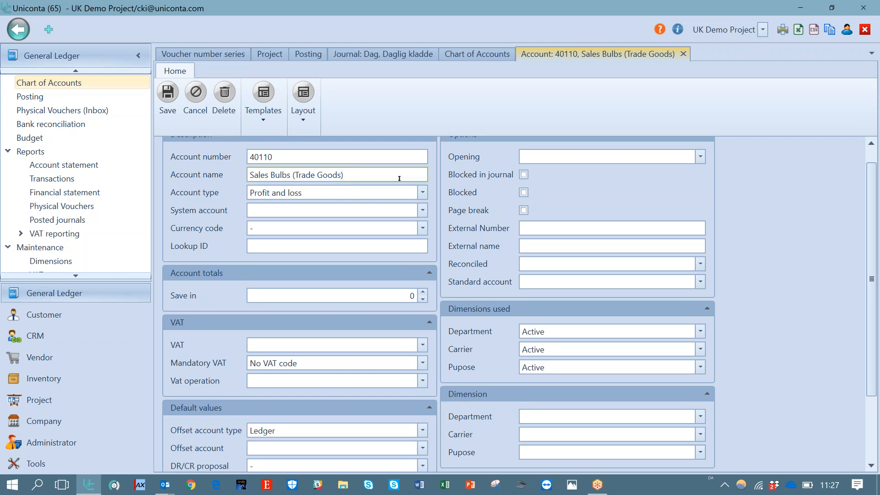
pyautogui.click(422, 194)
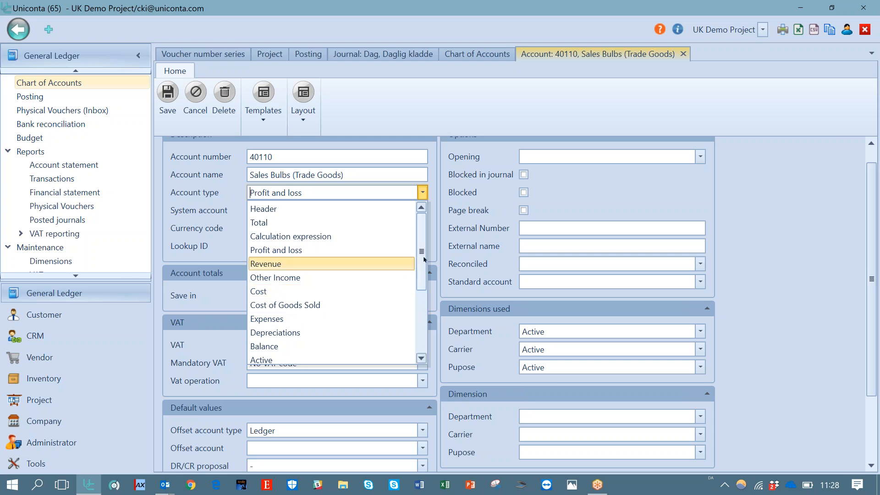
pyautogui.moveTo(424, 260); pyautogui.dragTo(417, 345)
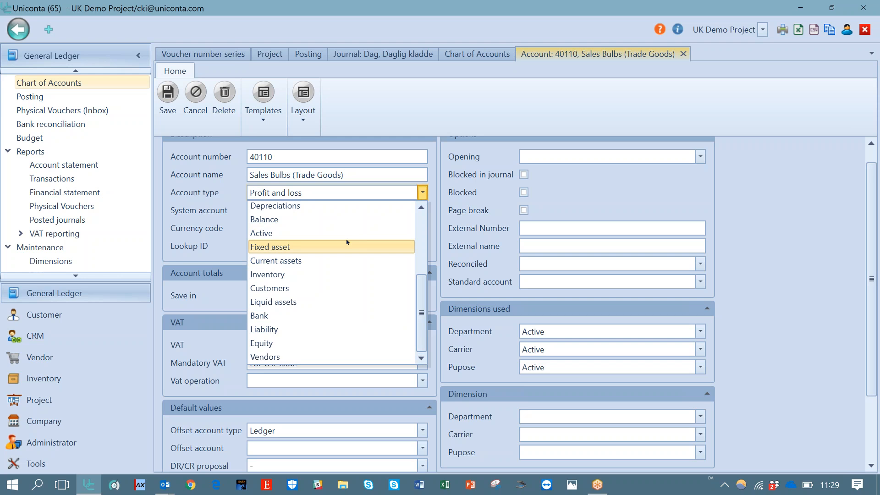
pyautogui.moveTo(421, 298); pyautogui.dragTo(419, 199)
pyautogui.click(386, 195)
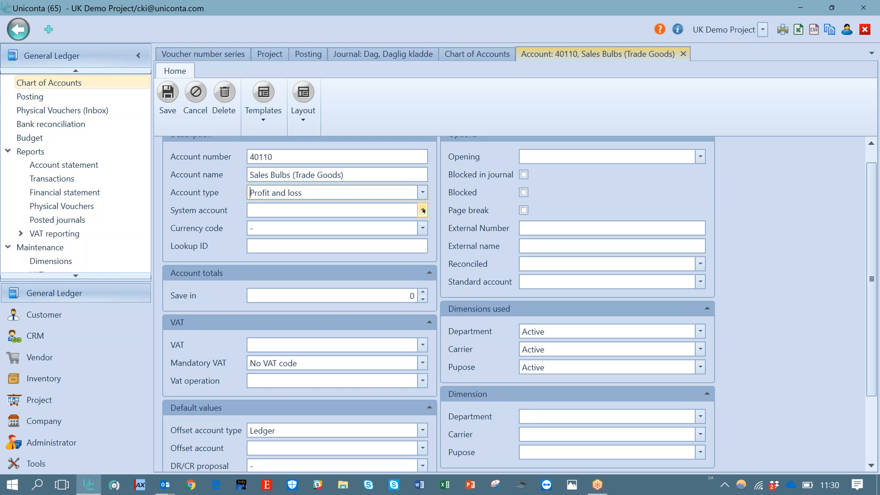
# Open the company information and review its settings before closing it
pyautogui.click(69, 422)
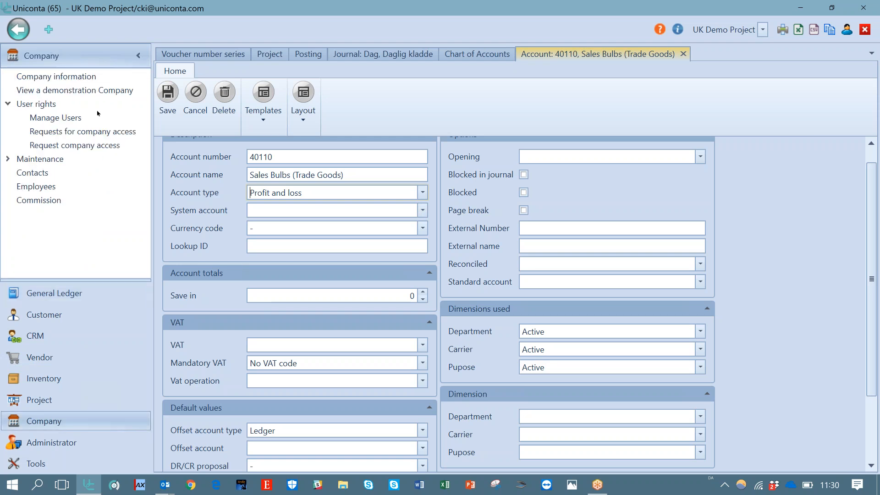
pyautogui.click(96, 77)
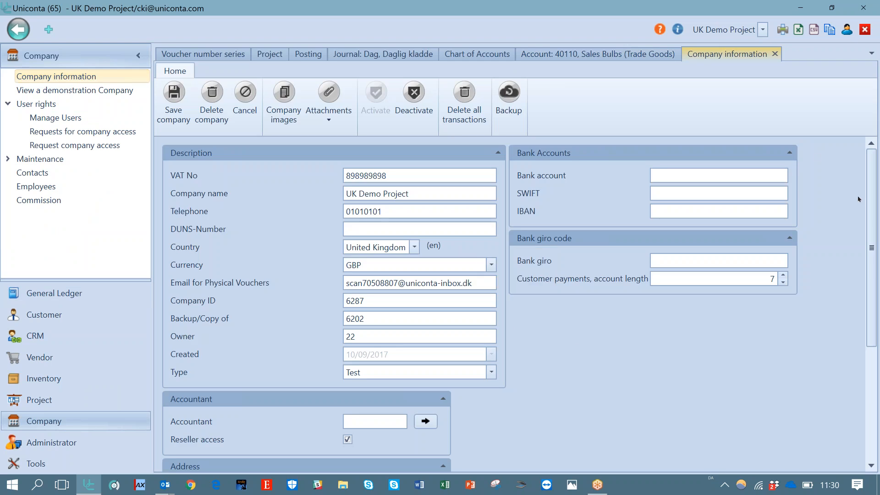
pyautogui.scroll(-4, 872, 202)
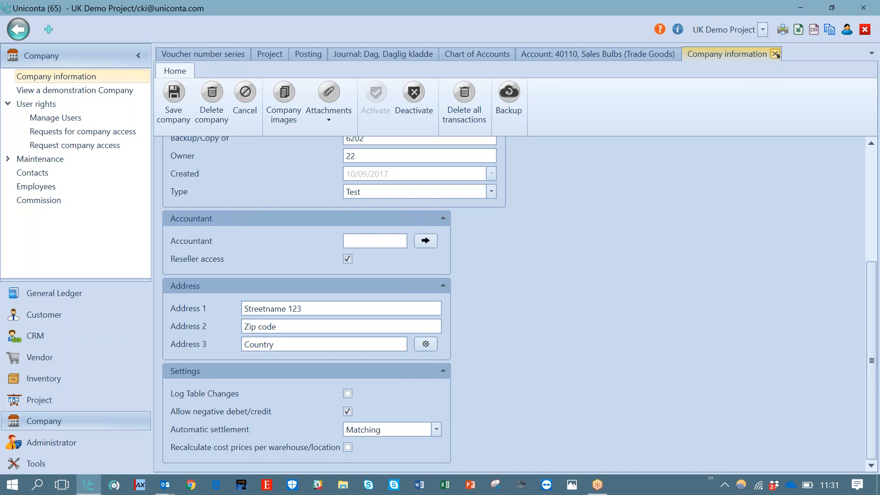
pyautogui.click(775, 54)
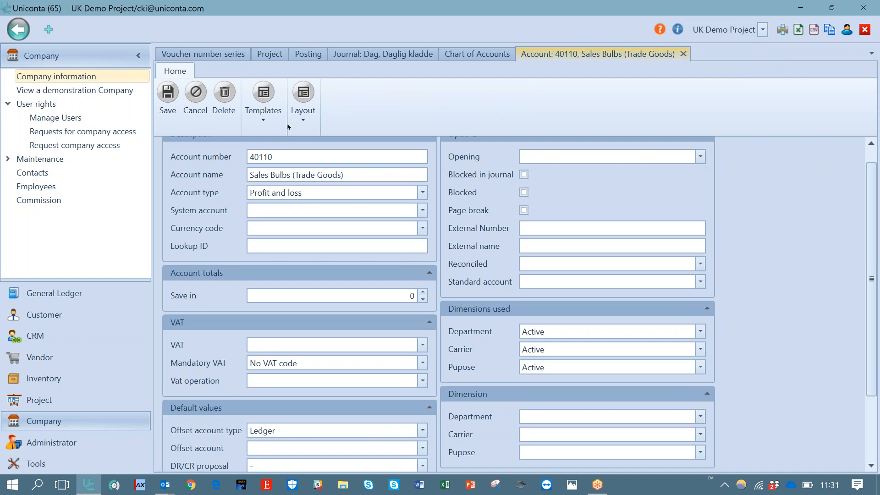
# Review the posted journals list and the company information settings
pyautogui.click(61, 293)
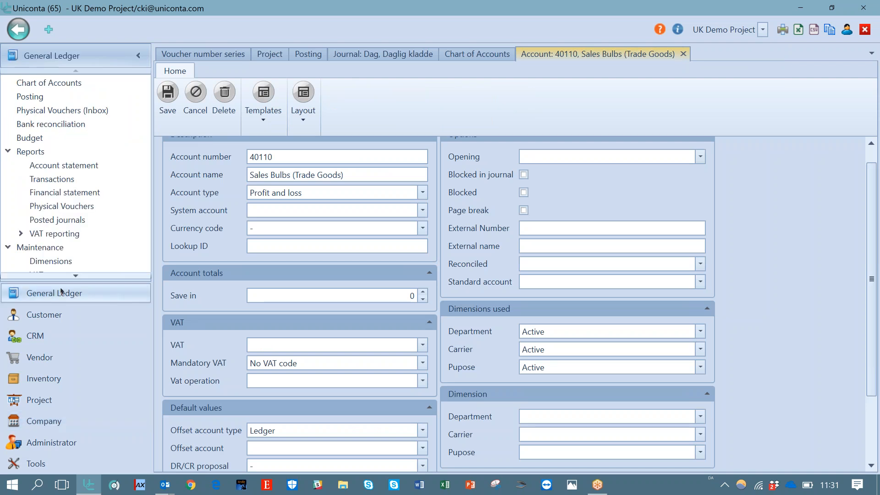
pyautogui.click(63, 220)
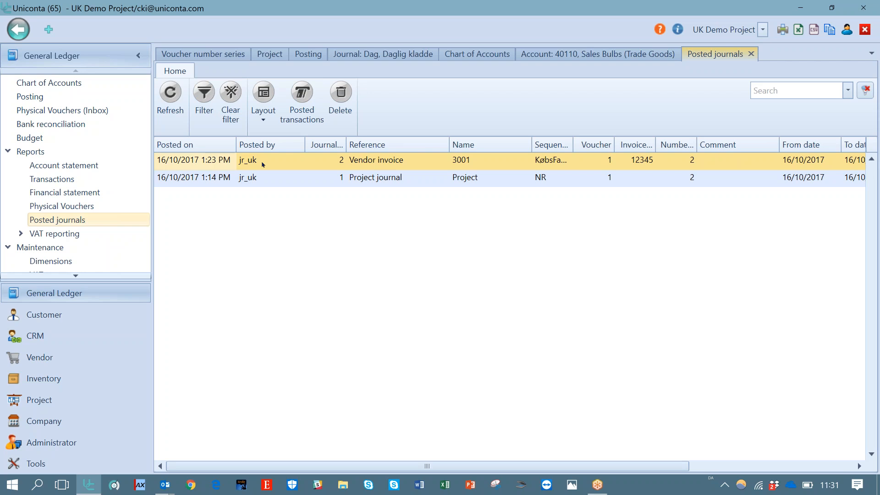
pyautogui.click(61, 421)
pyautogui.click(68, 77)
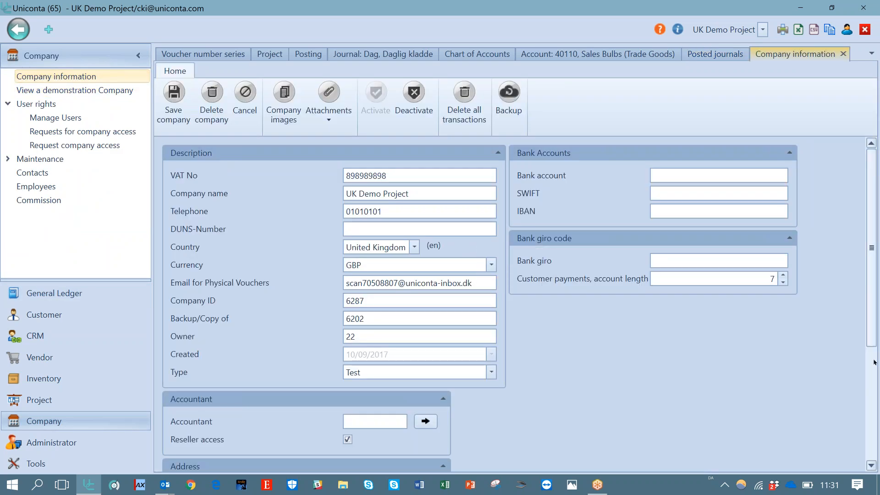
pyautogui.scroll(-4, 369, 395)
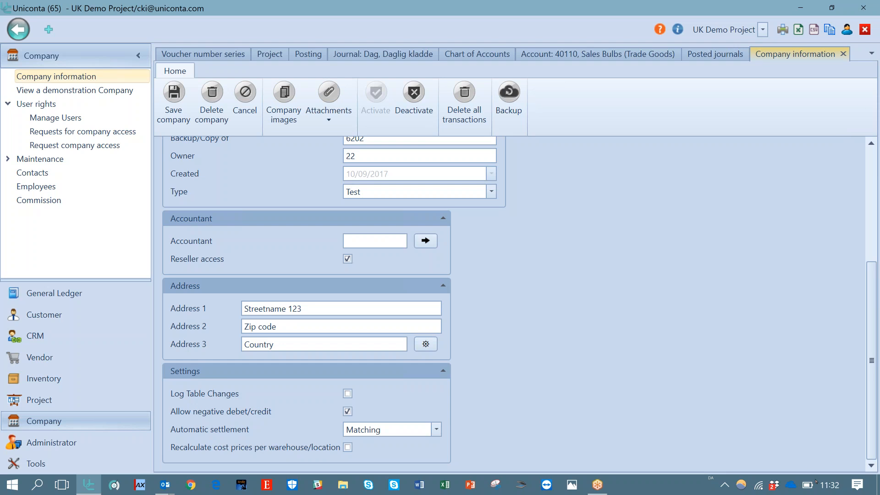
pyautogui.click(810, 361)
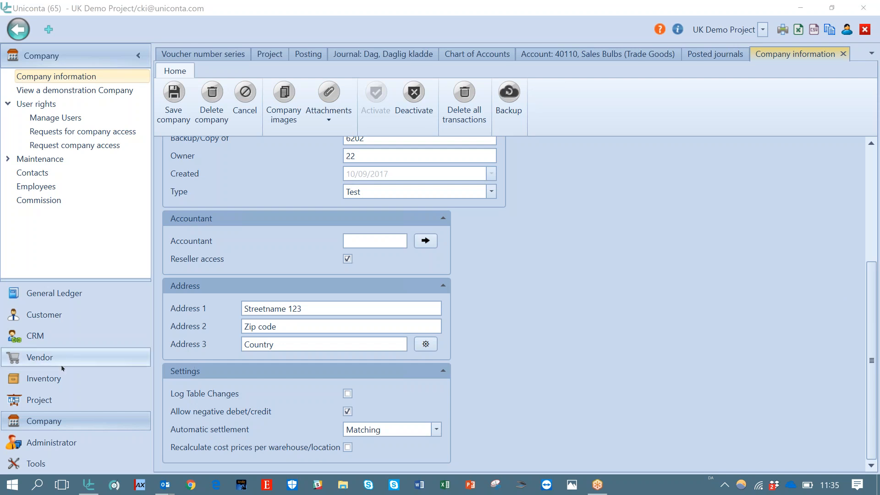
# Create a new purchase order for vendor account 3001 and continue to its order lines
pyautogui.click(51, 358)
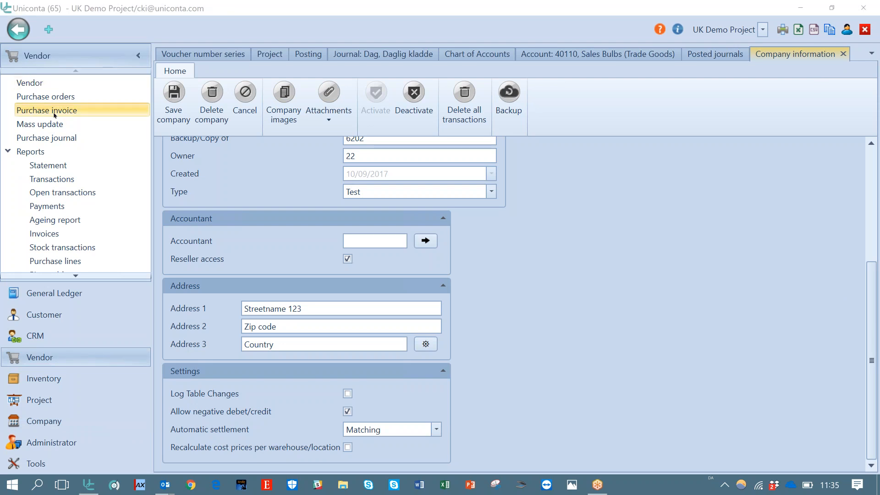
pyautogui.click(56, 97)
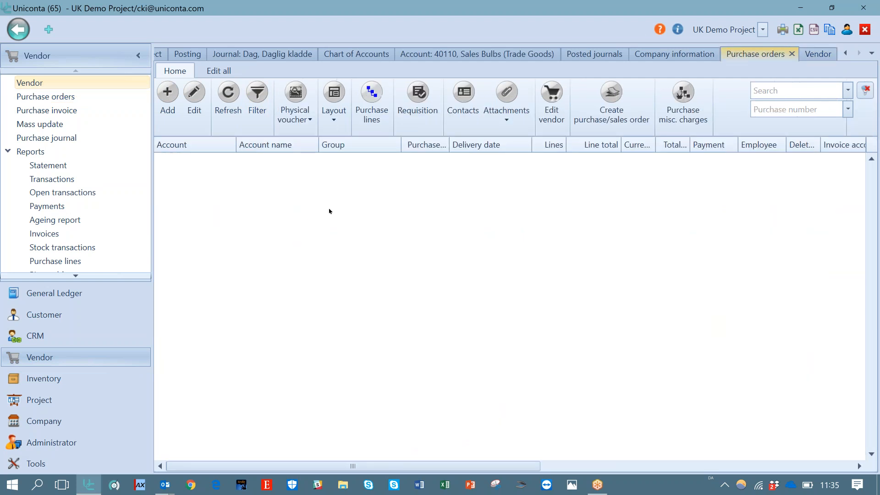
pyautogui.click(167, 101)
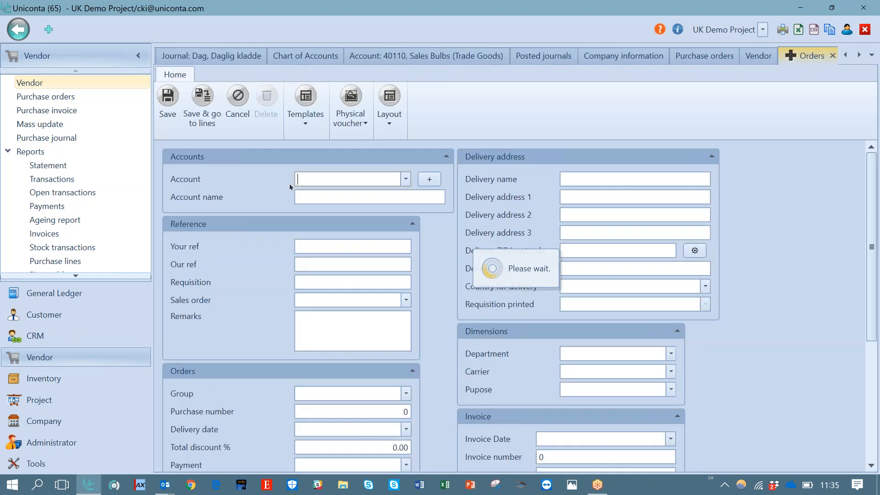
pyautogui.click(406, 179)
pyautogui.click(396, 244)
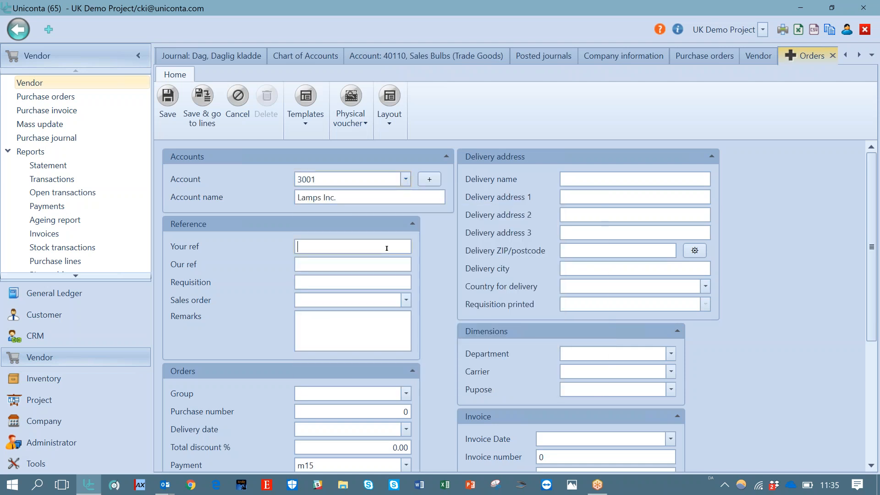
pyautogui.click(406, 394)
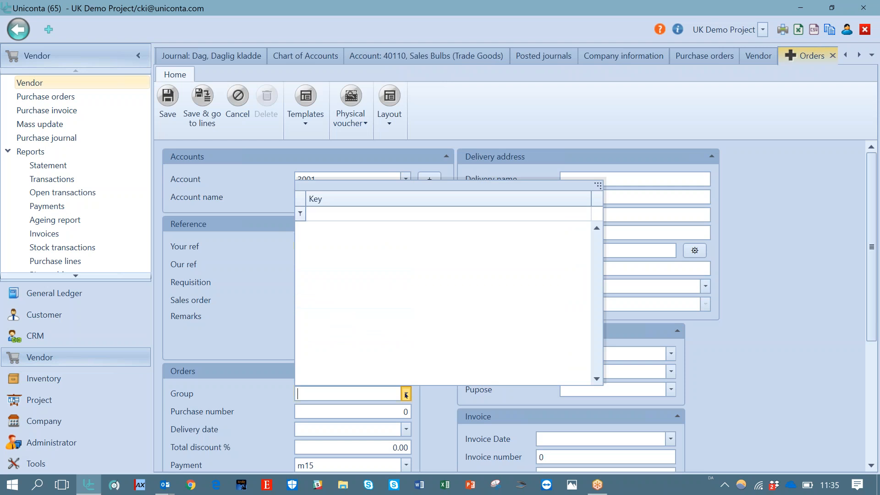
pyautogui.click(276, 338)
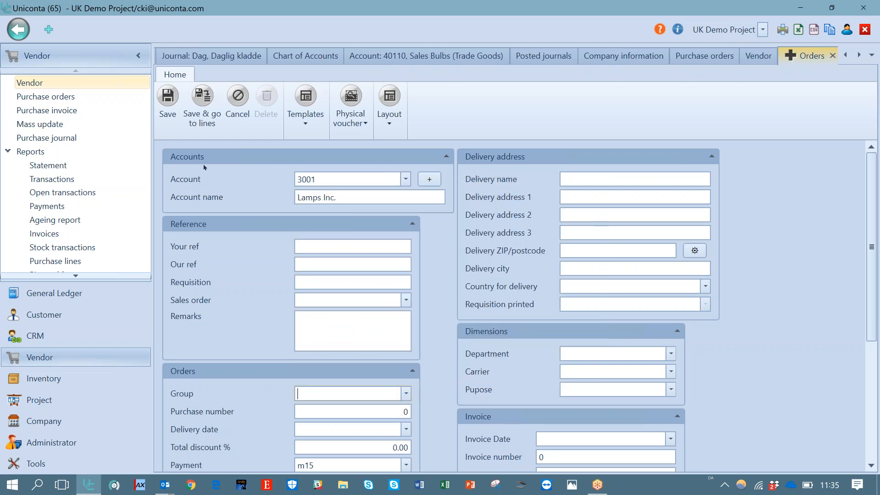
pyautogui.click(201, 110)
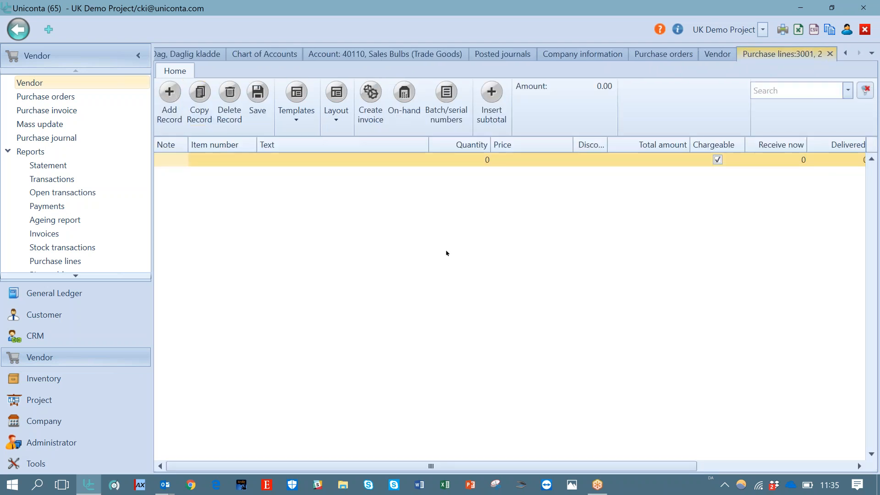
# Add a purchase line with text "I want to buy", quantity 3 and price 1200
pyautogui.click(291, 158)
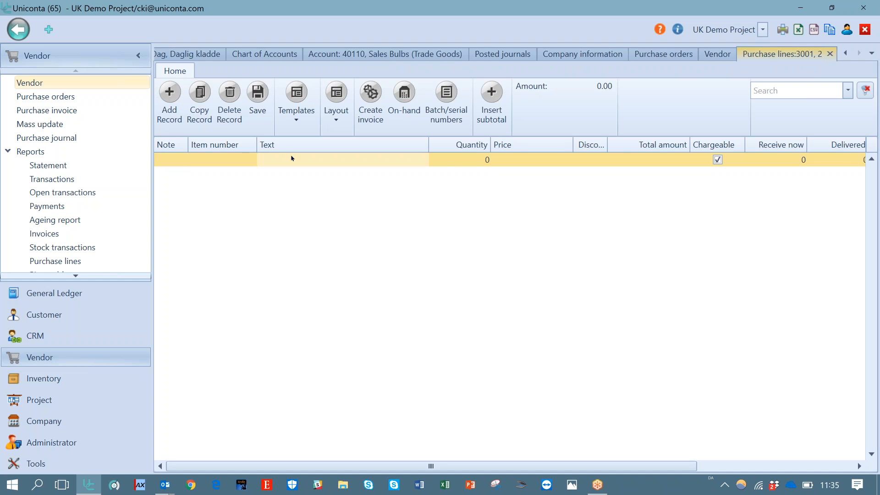
pyautogui.write('I want tto')
pyautogui.press('BackSpace')
pyautogui.press('BackSpace')
pyautogui.write('o buy')
pyautogui.press('Tab')
pyautogui.write('3')
pyautogui.press('Tab')
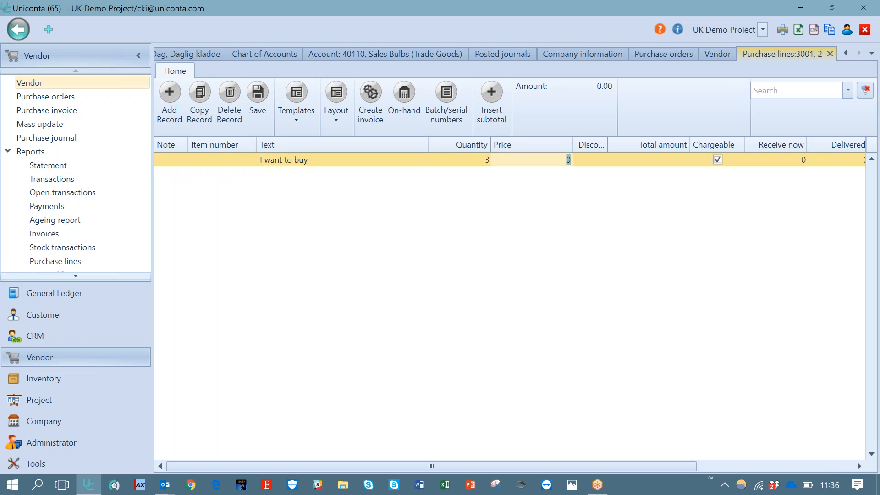
pyautogui.write('1200')
pyautogui.press('Tab')
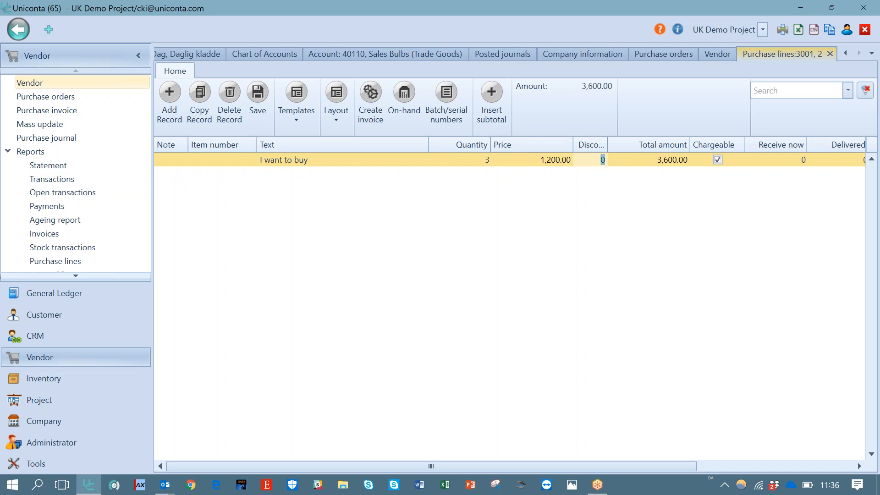
# Save the purchase line and close the purchase lines view
pyautogui.click(377, 101)
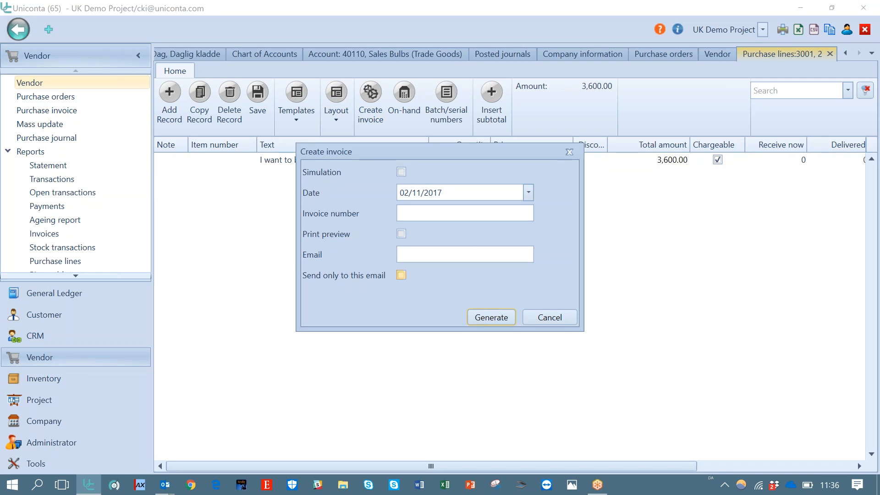
pyautogui.click(549, 318)
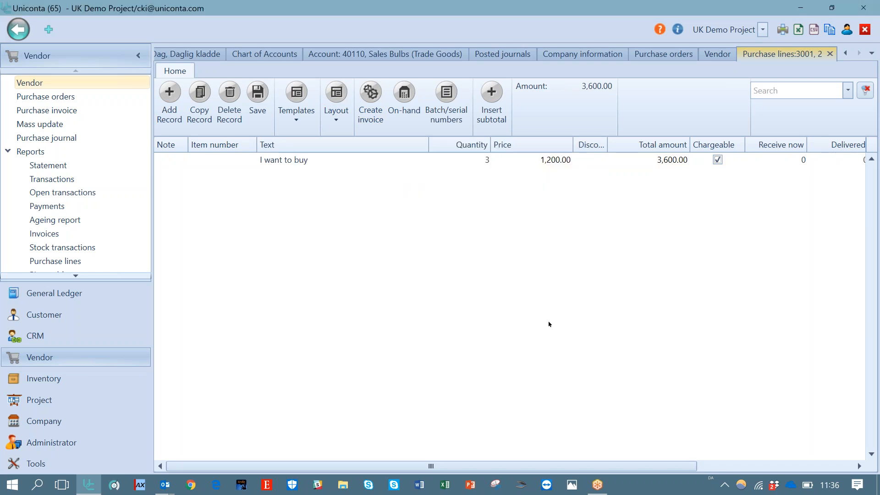
pyautogui.click(353, 160)
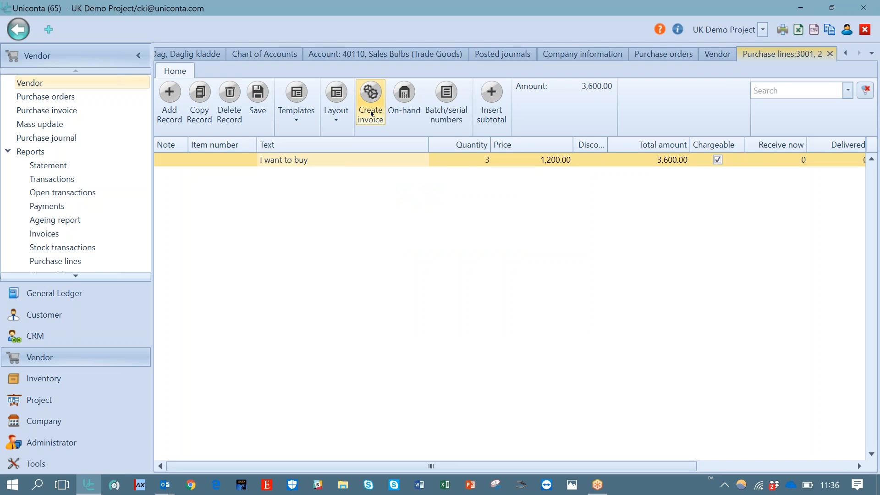
pyautogui.click(253, 102)
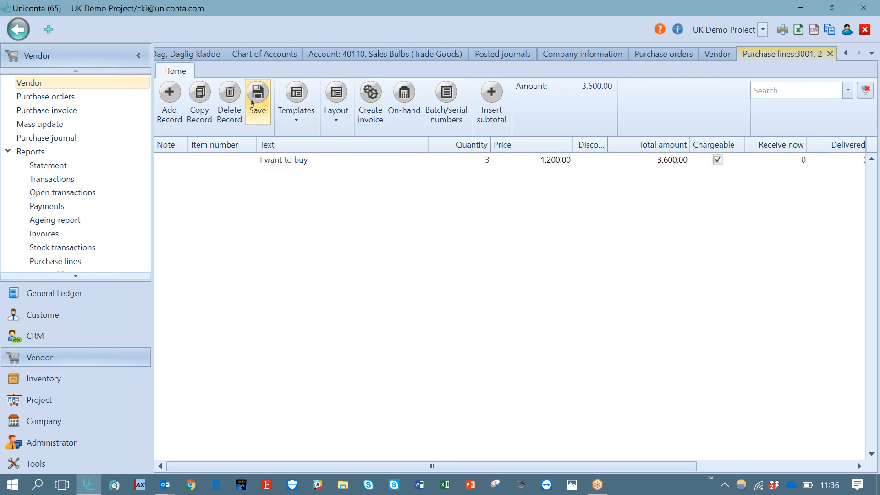
pyautogui.click(830, 52)
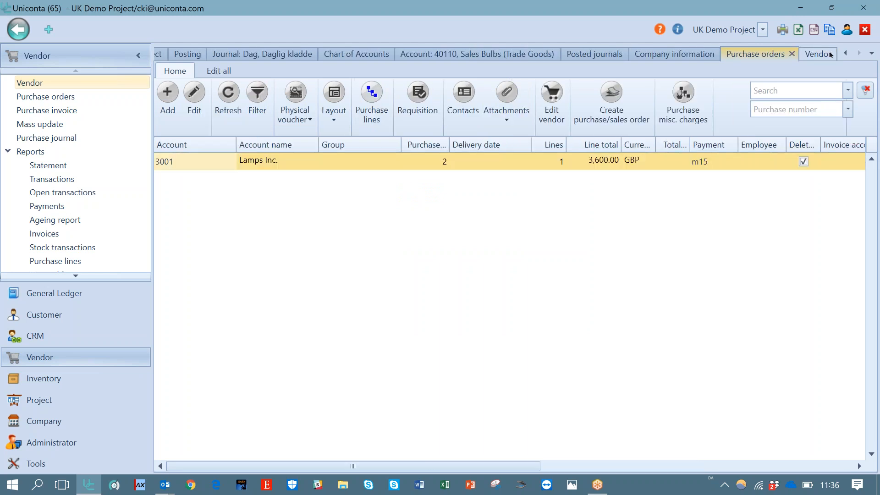
pyautogui.click(609, 121)
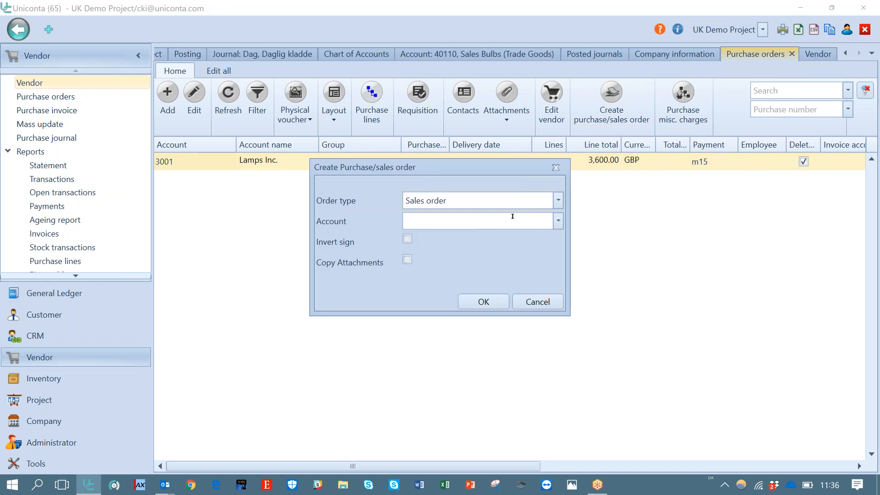
pyautogui.click(559, 203)
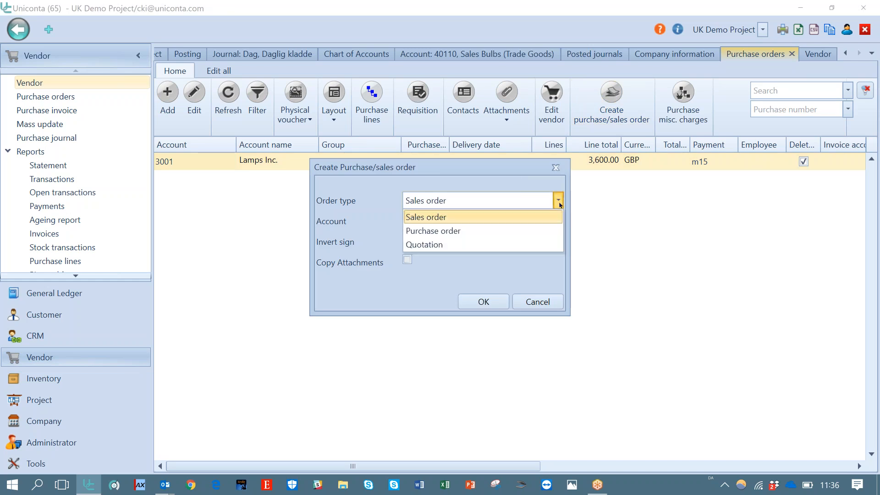
pyautogui.click(507, 231)
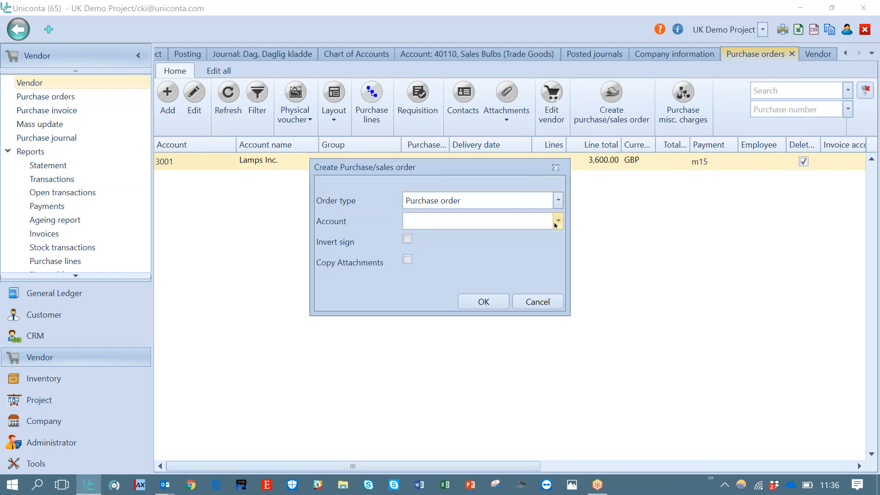
pyautogui.click(557, 224)
pyautogui.click(510, 282)
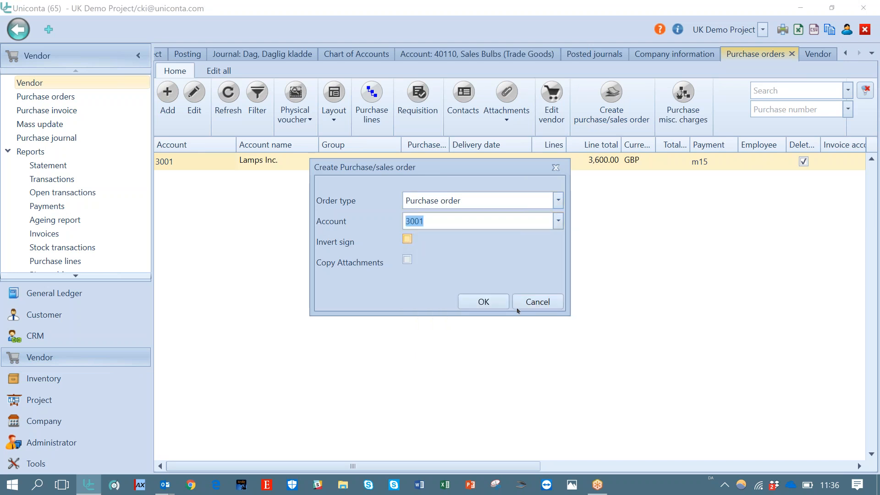
pyautogui.click(533, 303)
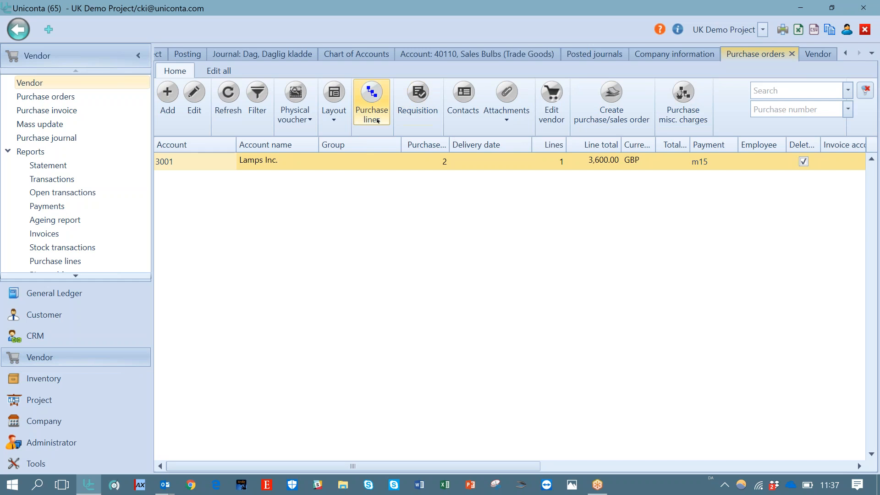
# Generate the order confirmation as a Purchase order document, review the preview and close it
pyautogui.click(423, 114)
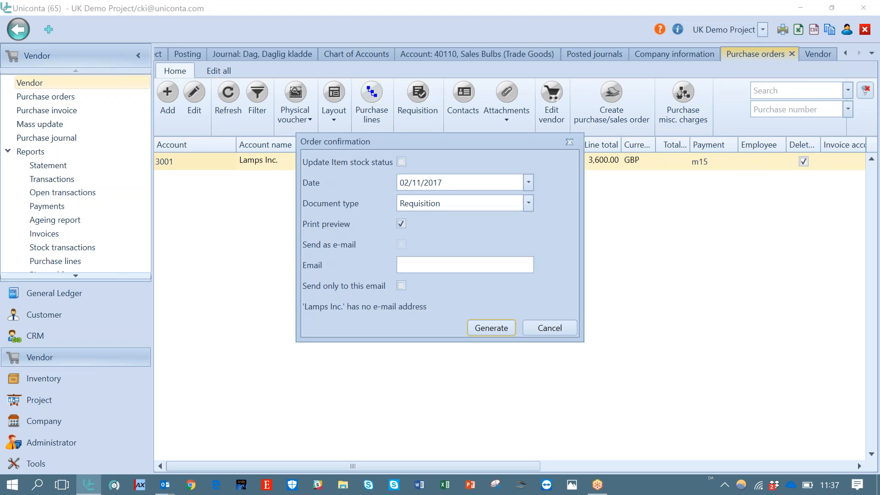
pyautogui.click(527, 203)
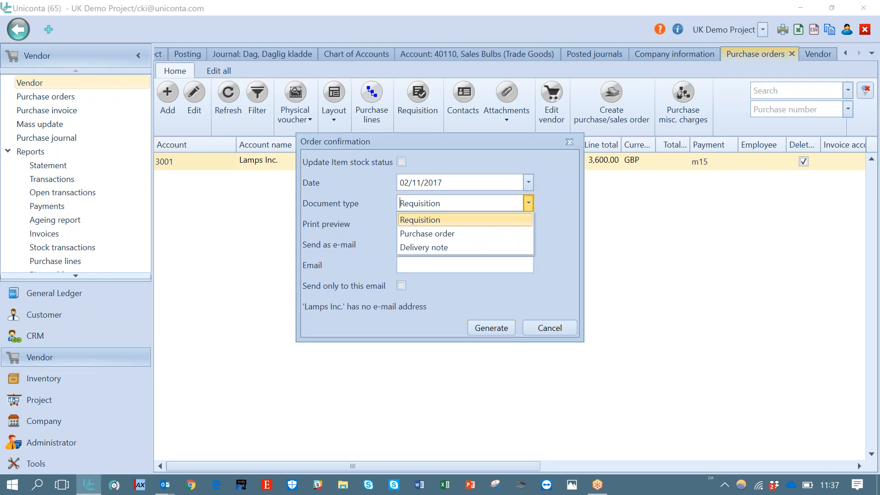
pyautogui.click(503, 234)
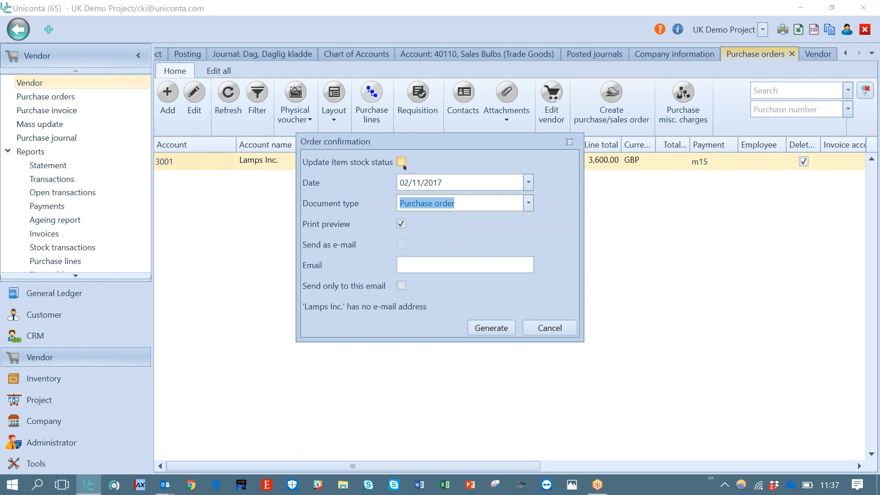
pyautogui.click(416, 265)
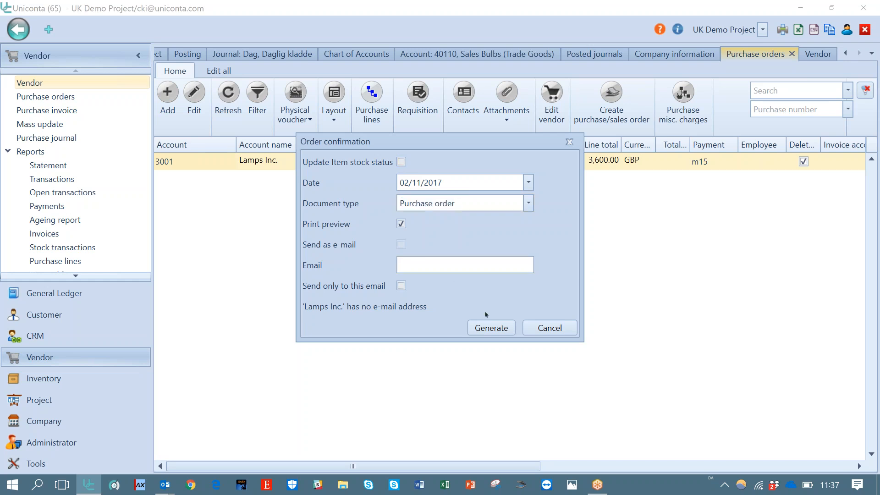
pyautogui.click(485, 327)
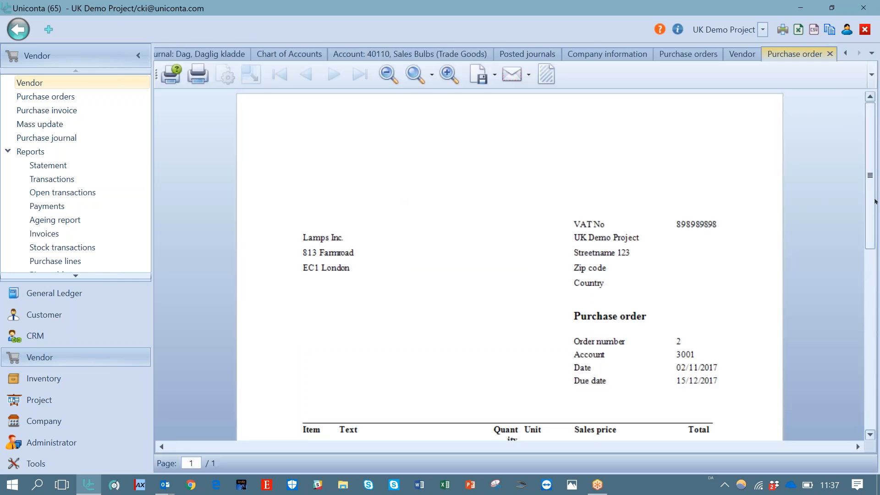
pyautogui.scroll(-2, 873, 283)
pyautogui.moveTo(874, 284); pyautogui.dragTo(879, 178)
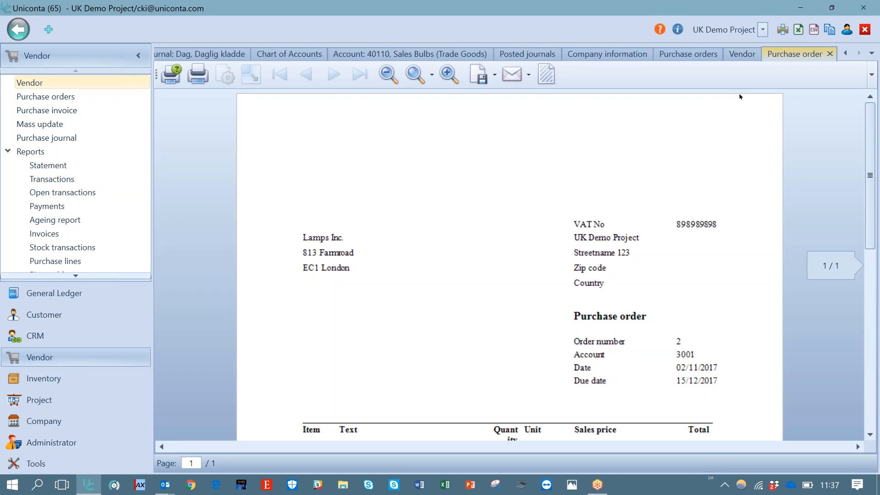
pyautogui.click(830, 54)
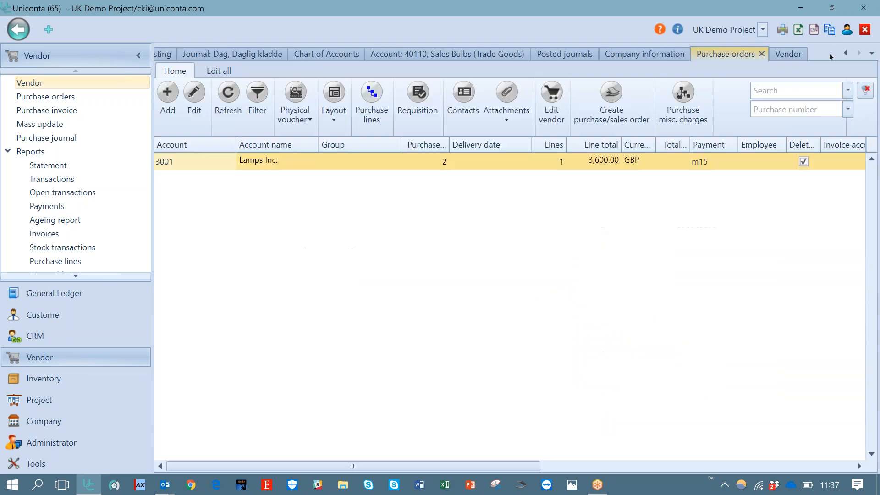
# Invoice the vendor purchase order with invoice number 1234 and print preview enabled, acknowledging the posting message
pyautogui.click(436, 161)
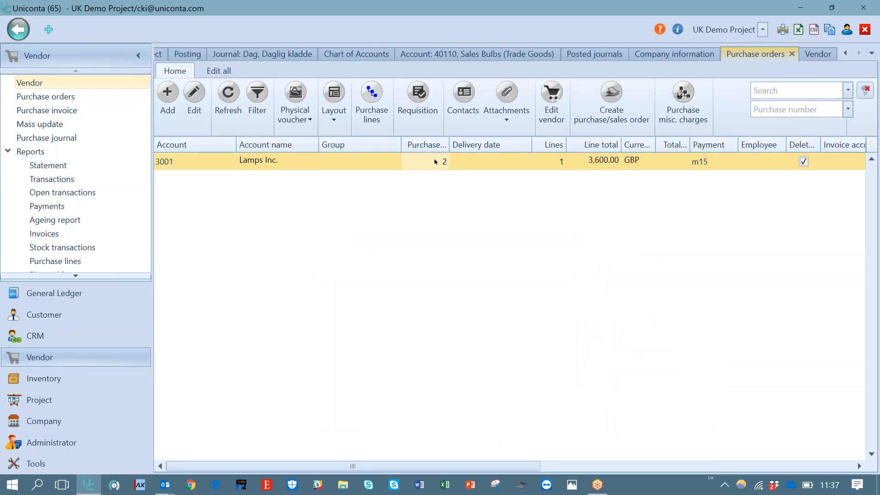
pyautogui.click(371, 105)
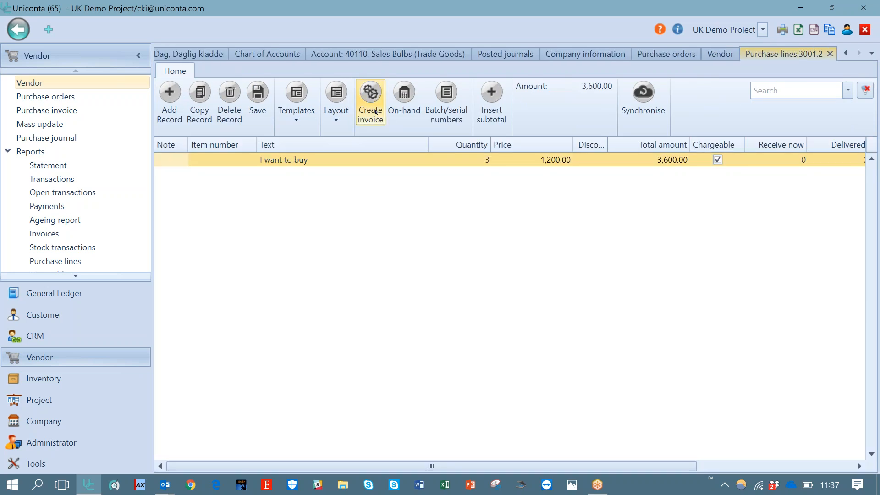
pyautogui.click(376, 111)
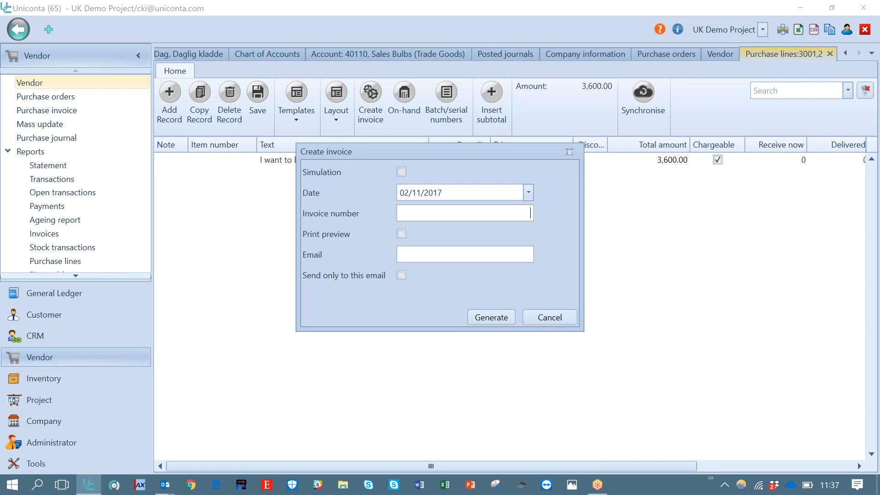
pyautogui.write('1234')
pyautogui.click(401, 234)
pyautogui.click(492, 319)
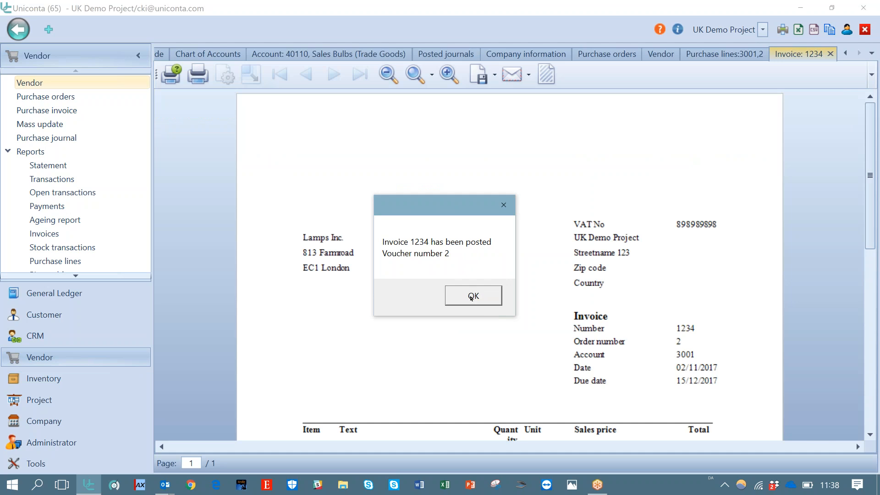
pyautogui.click(472, 295)
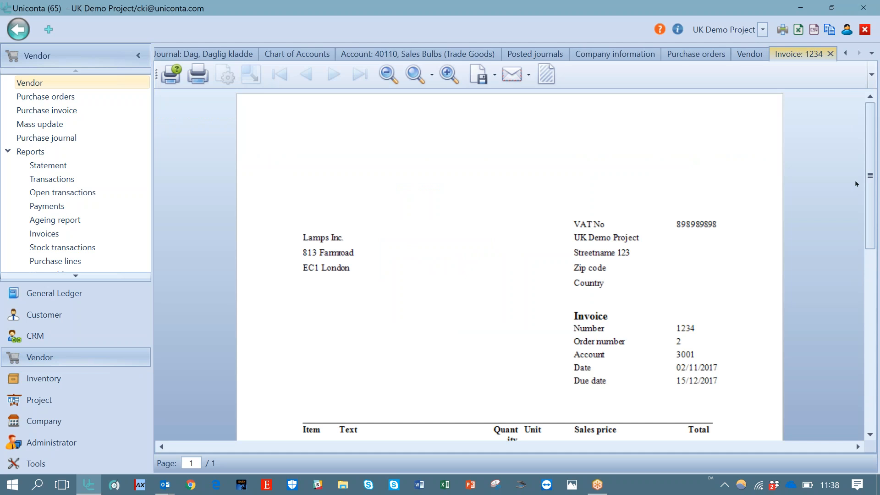
# Review the invoice preview, then close it together with the purchase orders view
pyautogui.moveTo(870, 181); pyautogui.dragTo(865, 162)
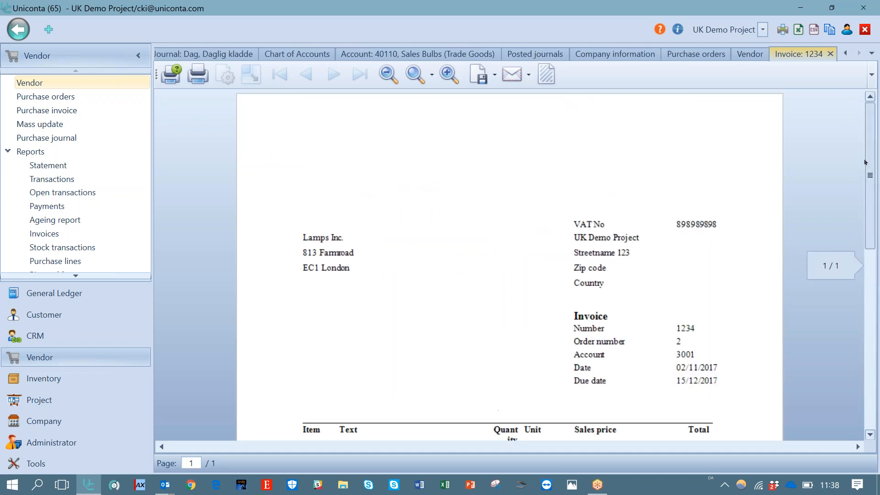
pyautogui.click(830, 54)
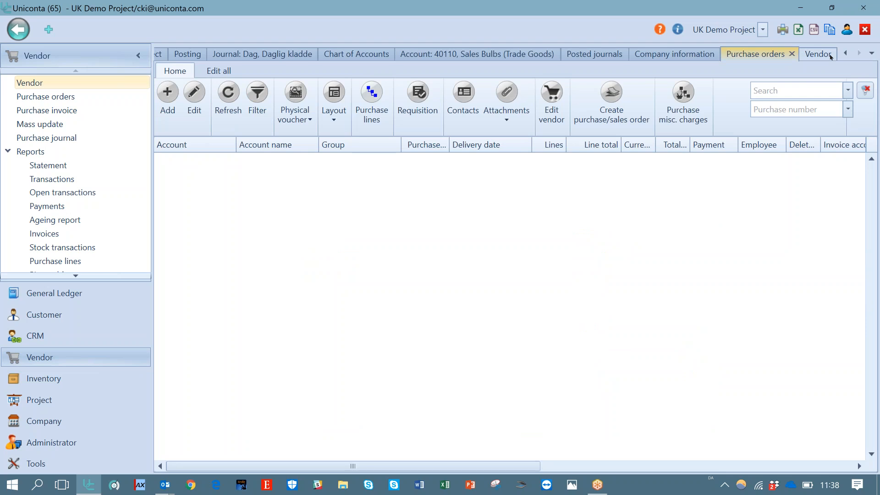
pyautogui.click(792, 54)
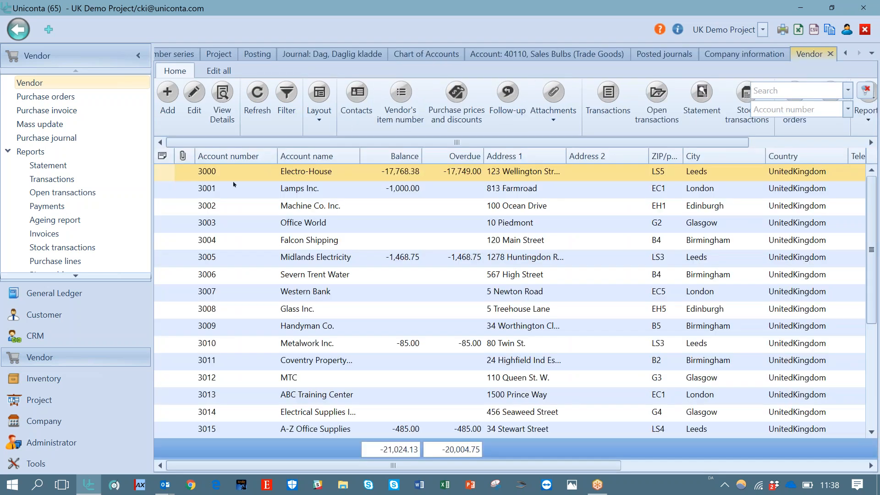
# Open the selected vendor account record for editing
pyautogui.click(197, 101)
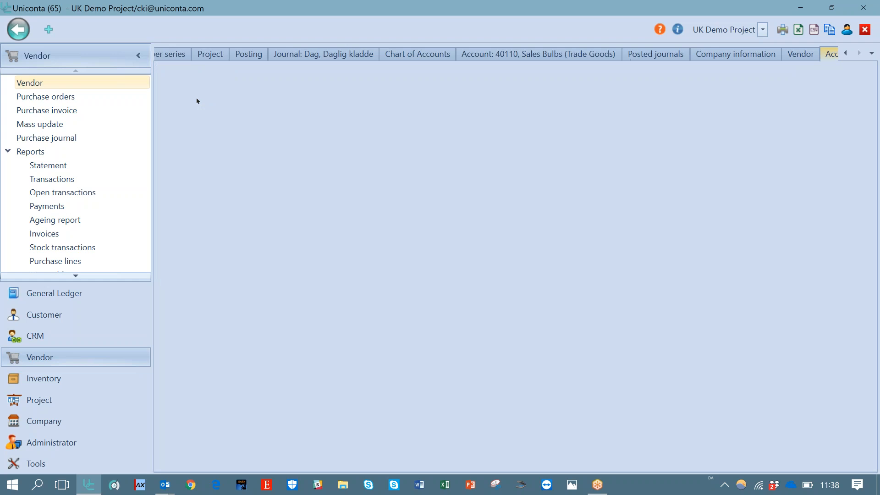
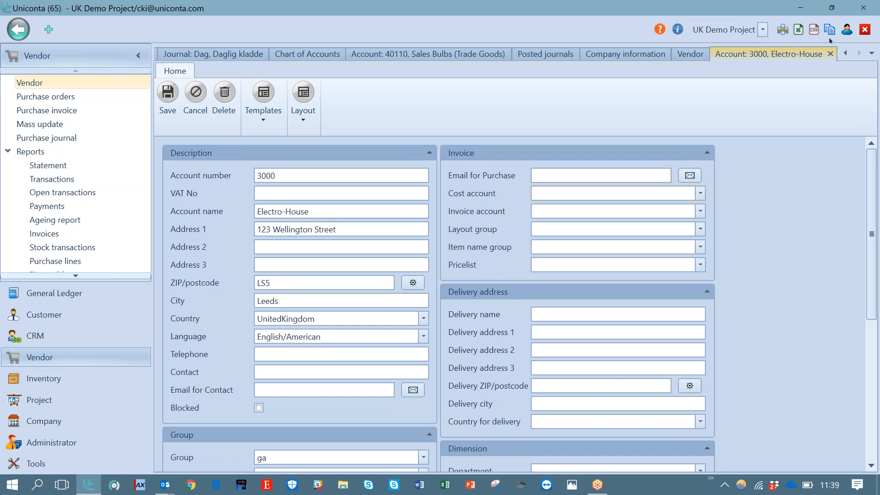
# Close the vendor account record and open the Purchase invoice view
pyautogui.click(831, 53)
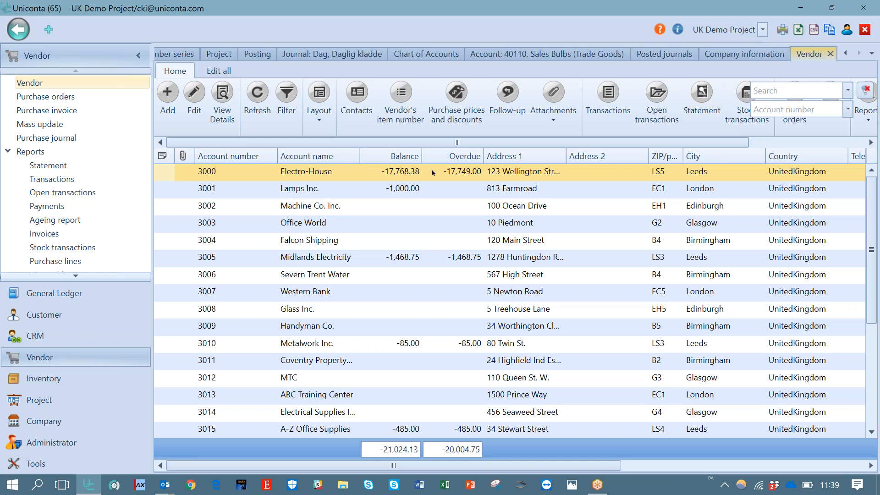
pyautogui.click(72, 98)
pyautogui.click(80, 112)
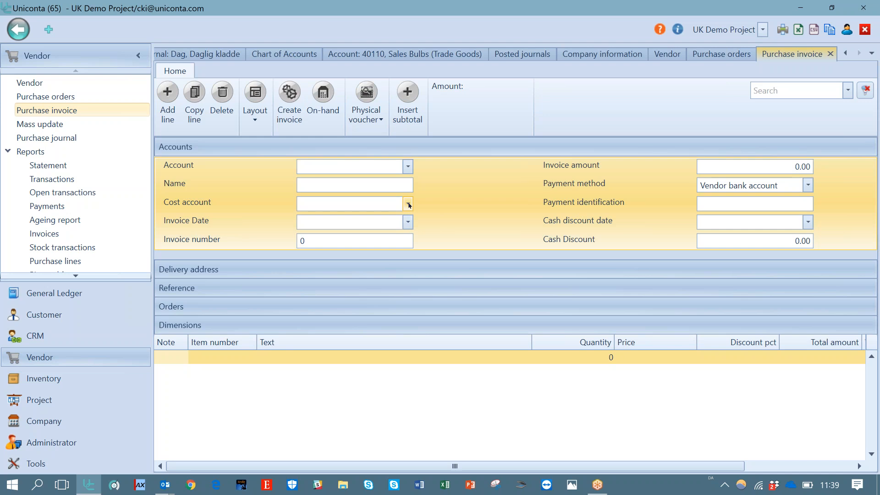
# Open a new purchase order form, review its fields, and close it without saving
pyautogui.click(72, 96)
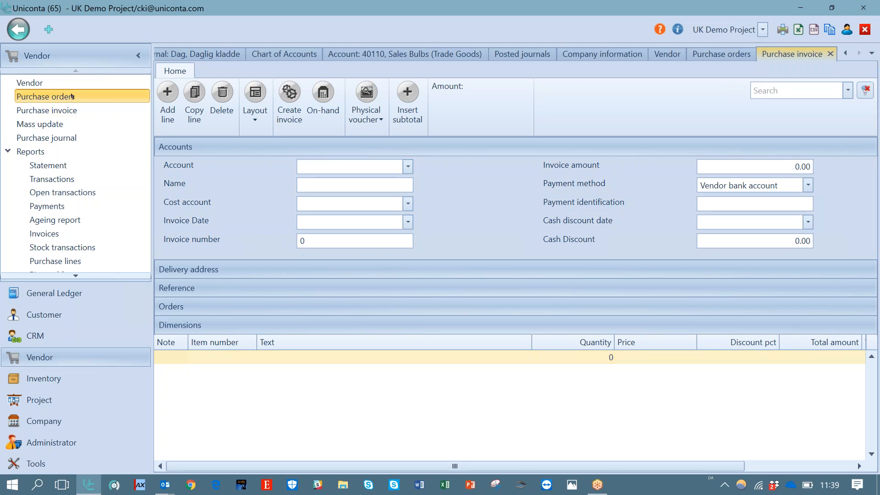
pyautogui.click(158, 91)
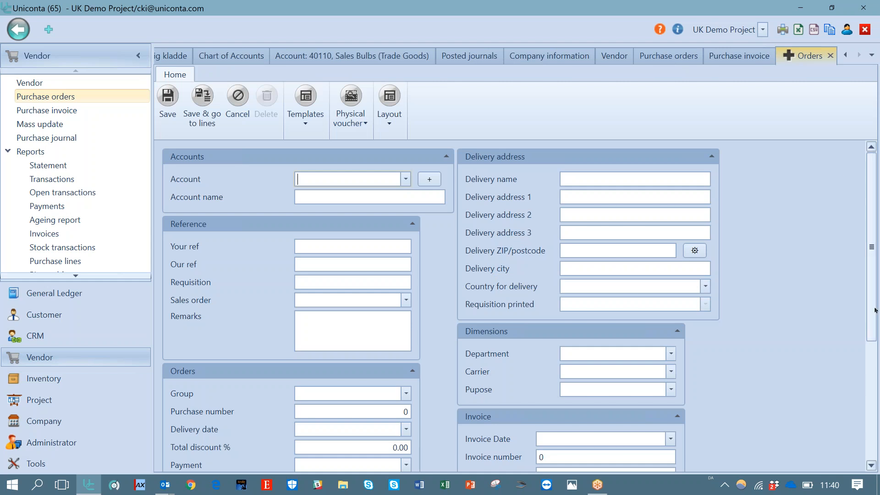
pyautogui.moveTo(875, 310); pyautogui.dragTo(872, 445)
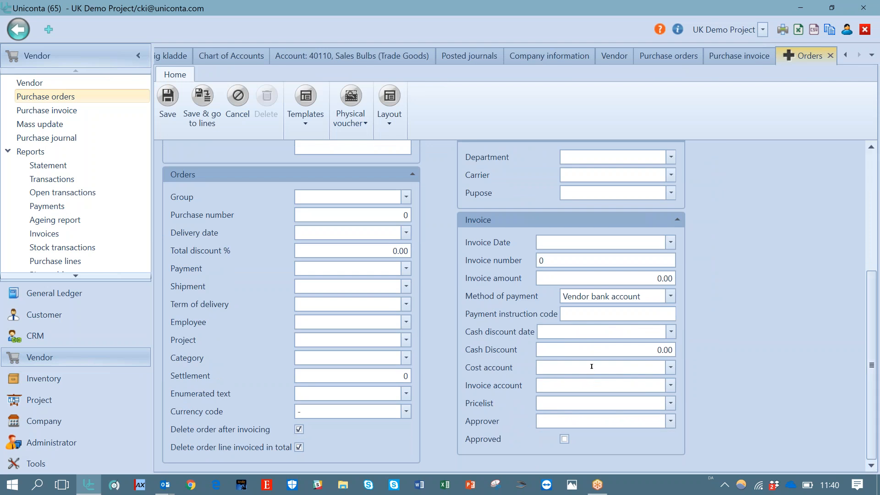
pyautogui.click(831, 55)
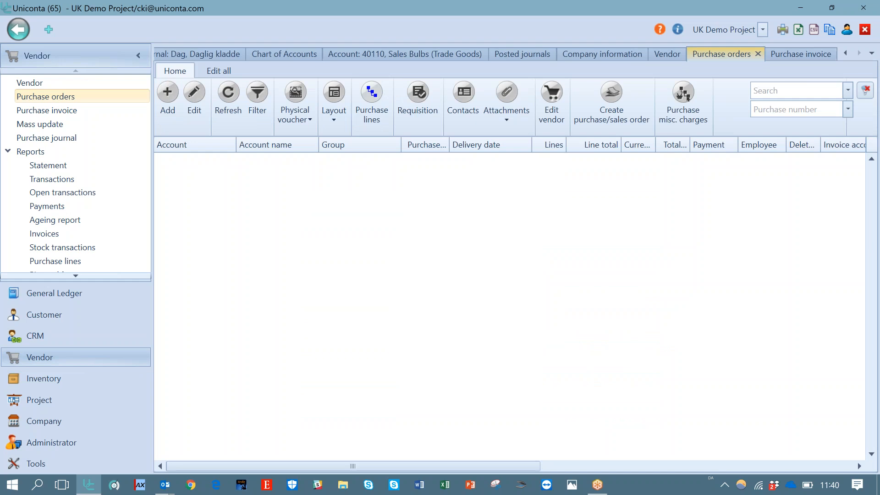
# Add the Cost account column to the purchase invoice lines grid through layout editing
pyautogui.click(774, 59)
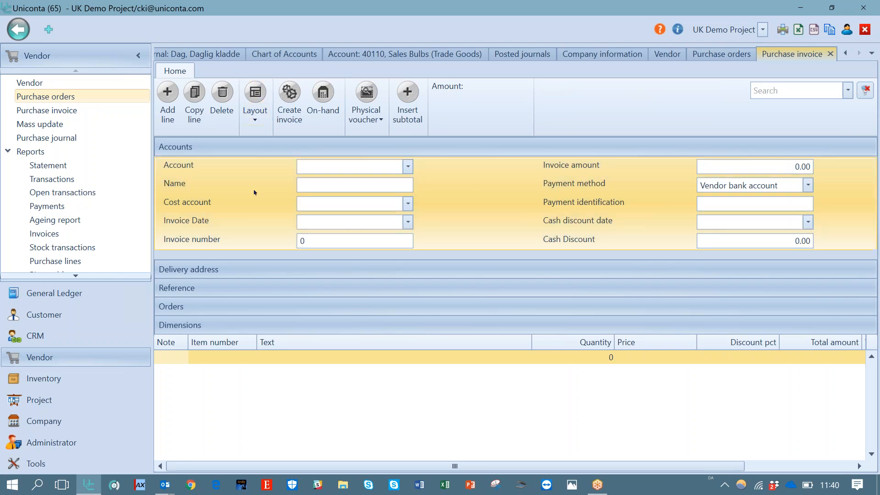
pyautogui.click(311, 203)
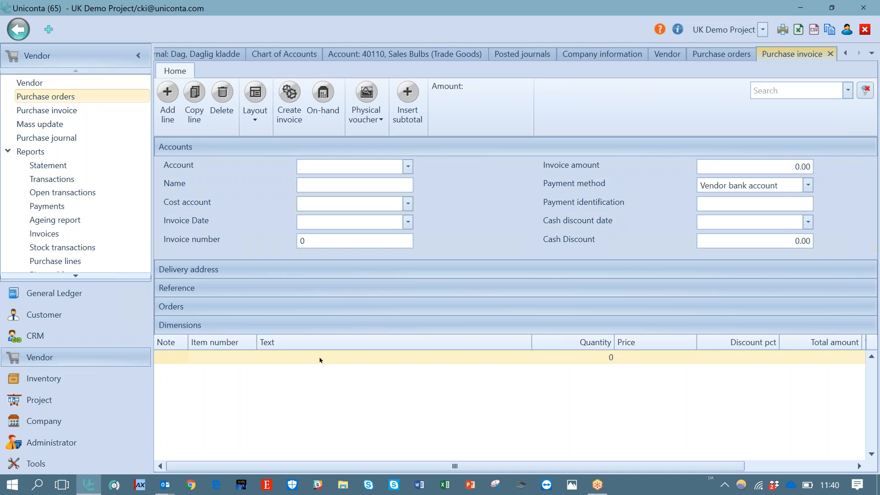
pyautogui.click(320, 356)
pyautogui.click(260, 121)
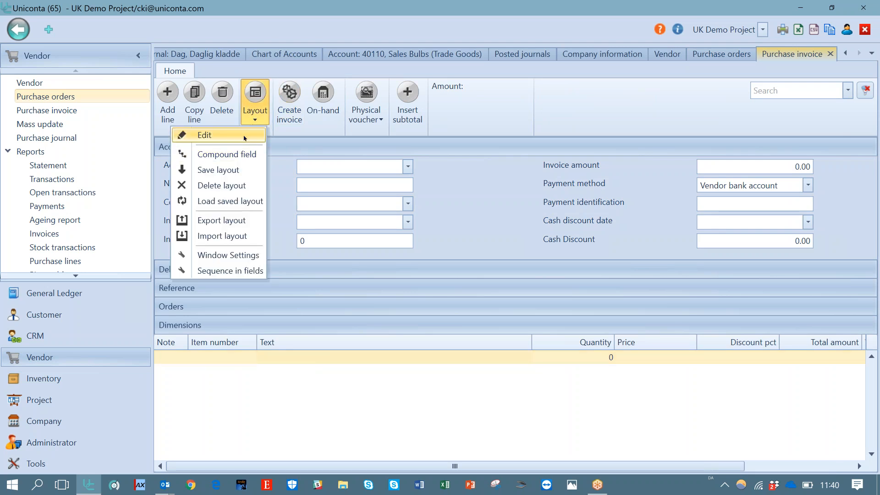
pyautogui.click(247, 135)
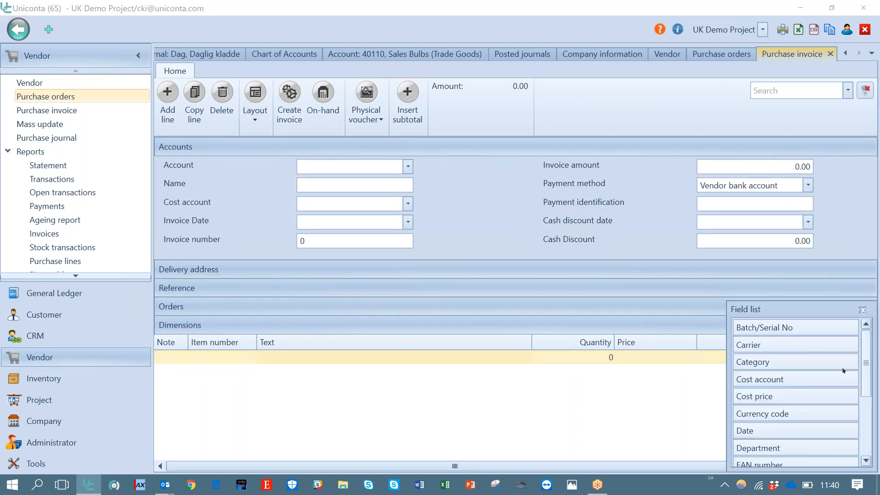
pyautogui.moveTo(787, 381); pyautogui.dragTo(532, 351)
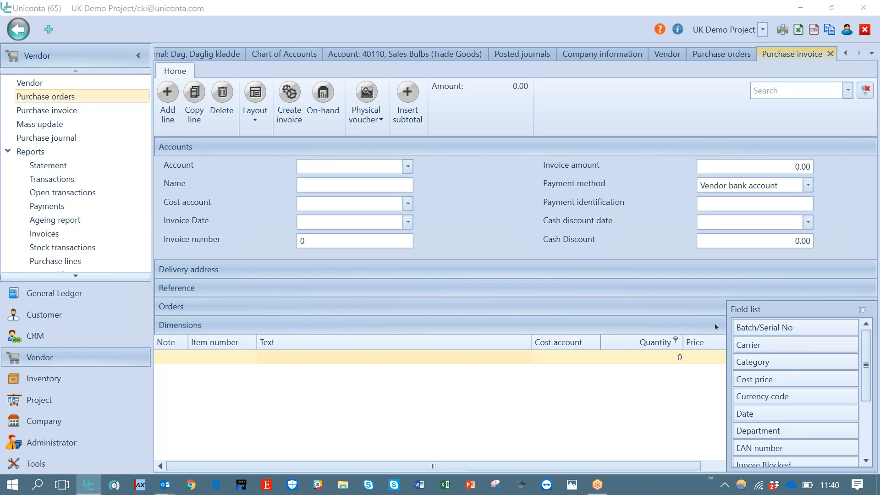
pyautogui.click(862, 310)
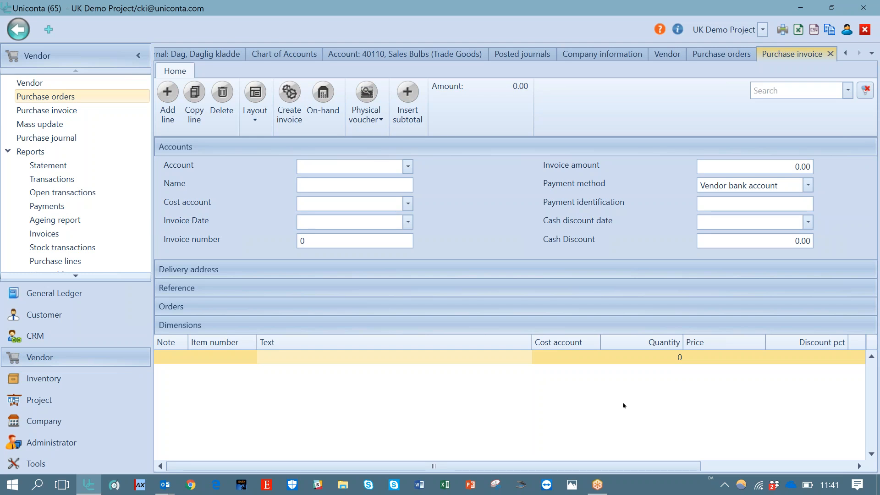
# Scroll through the purchase invoice line columns to review them
pyautogui.click(725, 352)
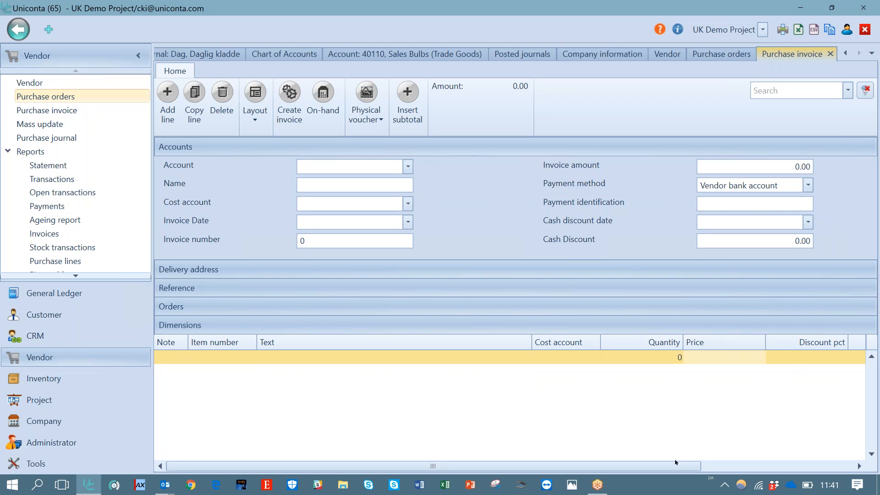
pyautogui.moveTo(681, 467); pyautogui.dragTo(799, 464)
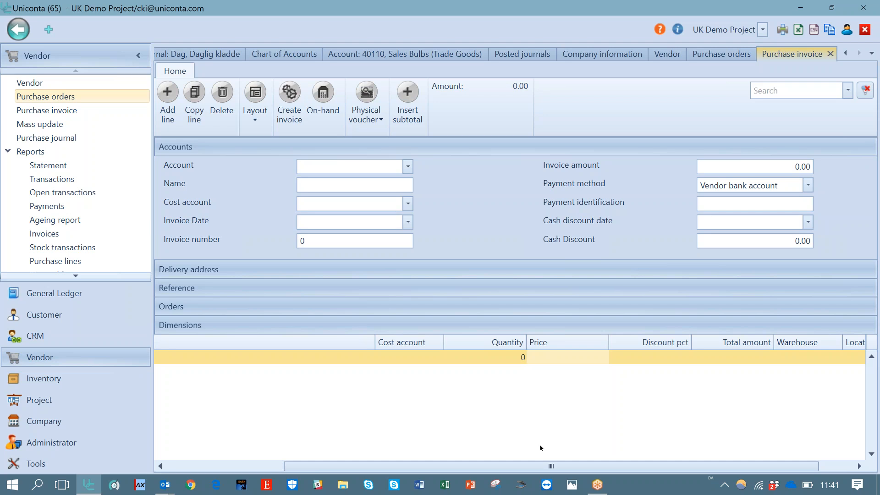
pyautogui.moveTo(495, 462); pyautogui.dragTo(328, 471)
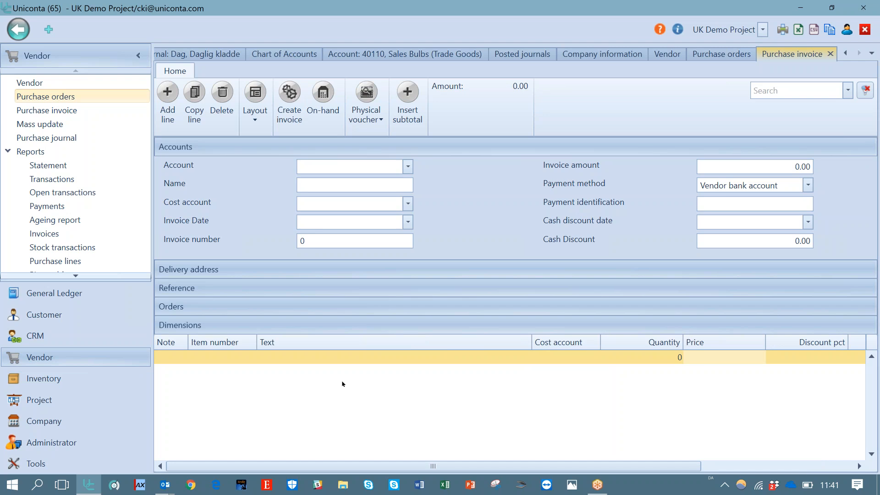
pyautogui.click(347, 358)
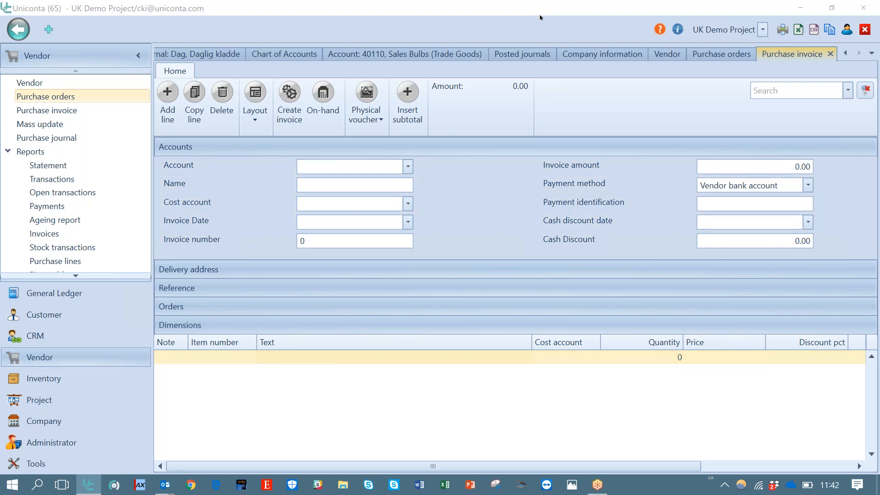
pyautogui.click(540, 17)
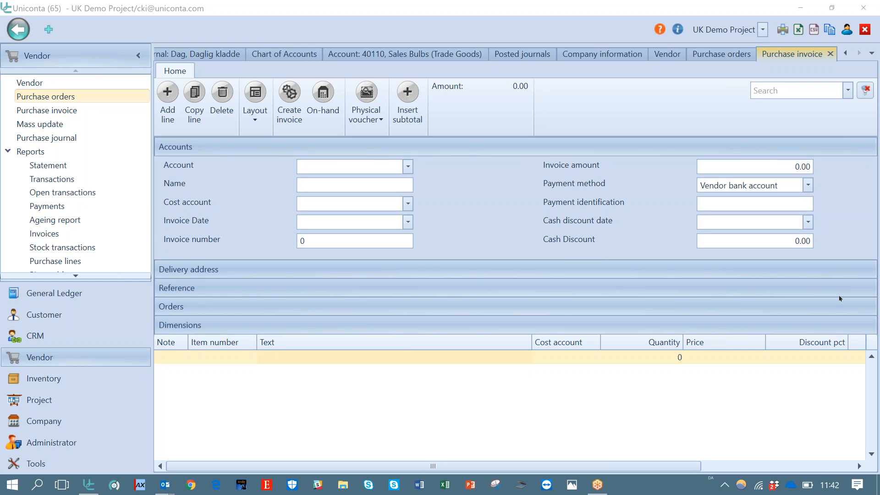
pyautogui.click(544, 361)
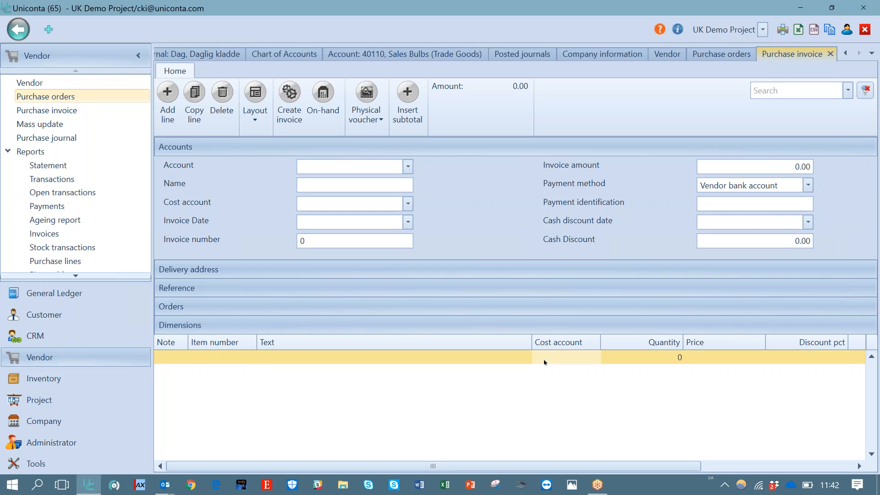
pyautogui.click(822, 77)
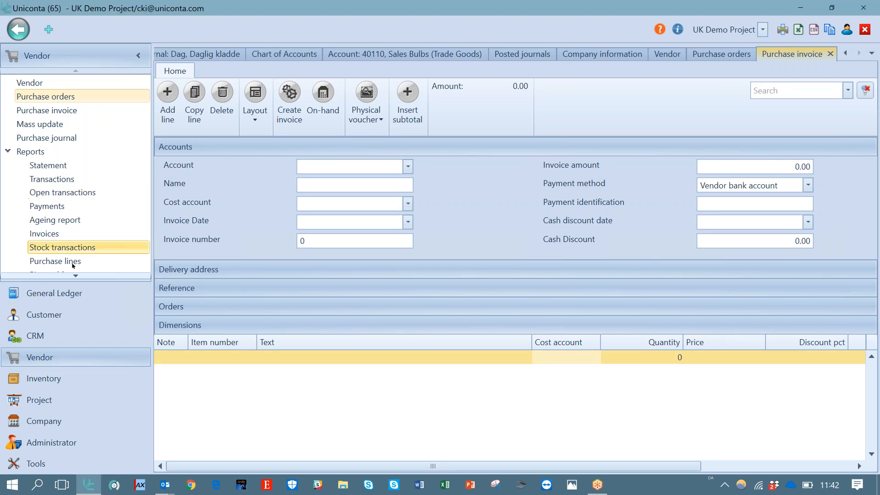
# Review the General Ledger dimension setup, then return to the purchase invoice
pyautogui.scroll(-2, 75, 271)
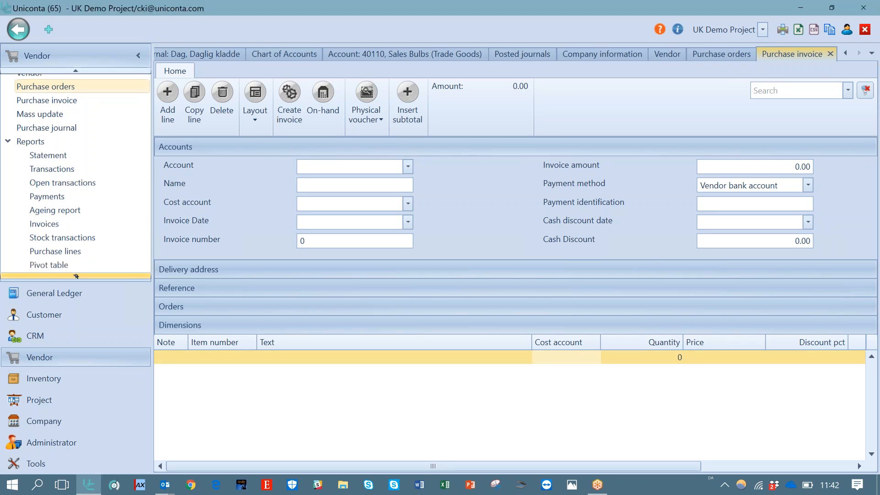
pyautogui.click(55, 293)
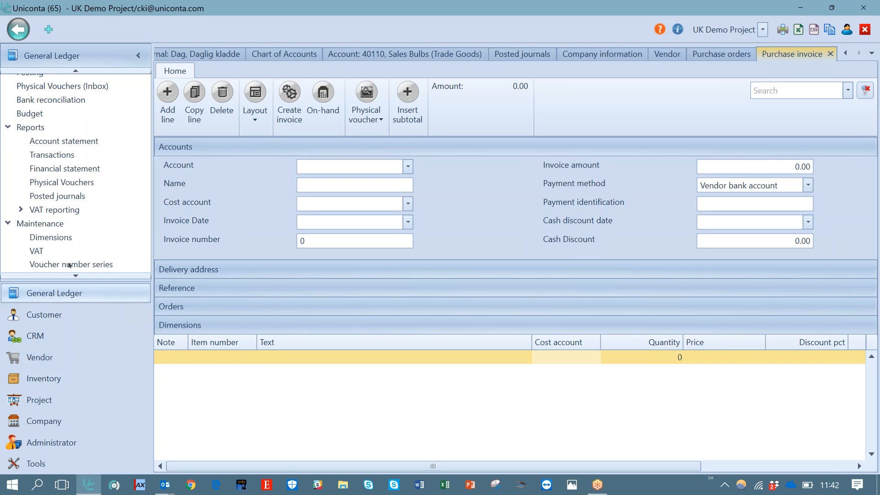
pyautogui.click(58, 238)
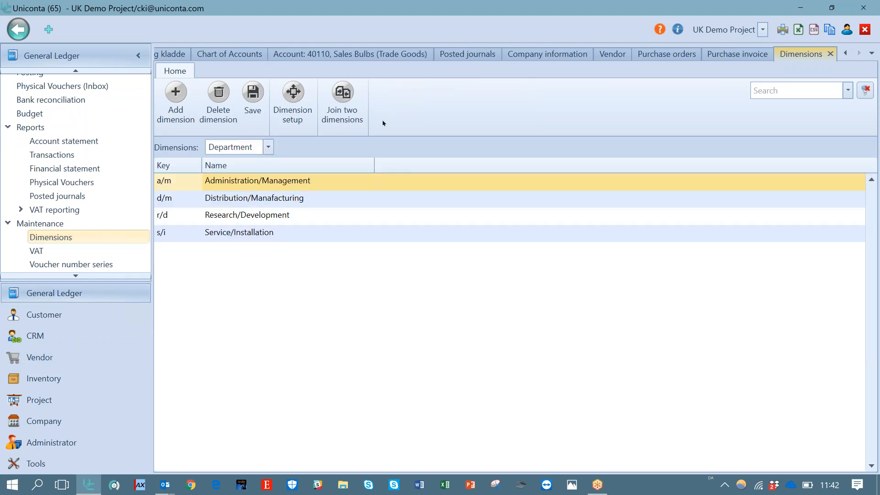
pyautogui.click(289, 104)
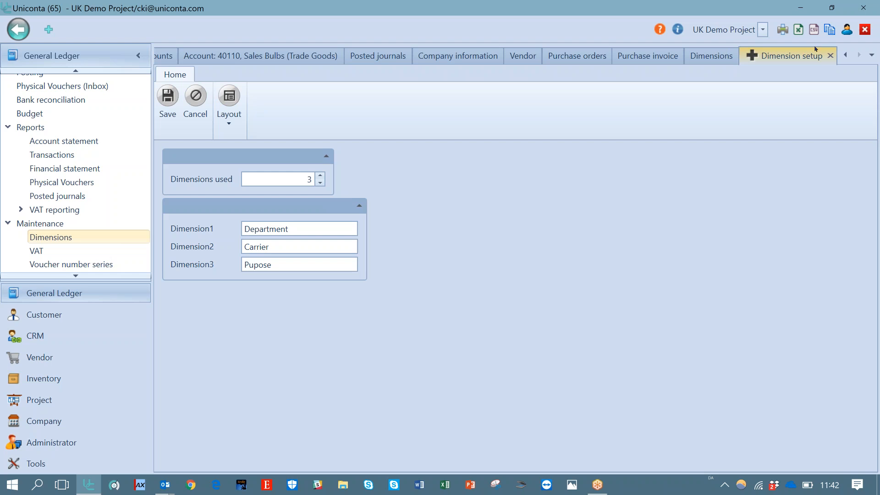
pyautogui.click(831, 56)
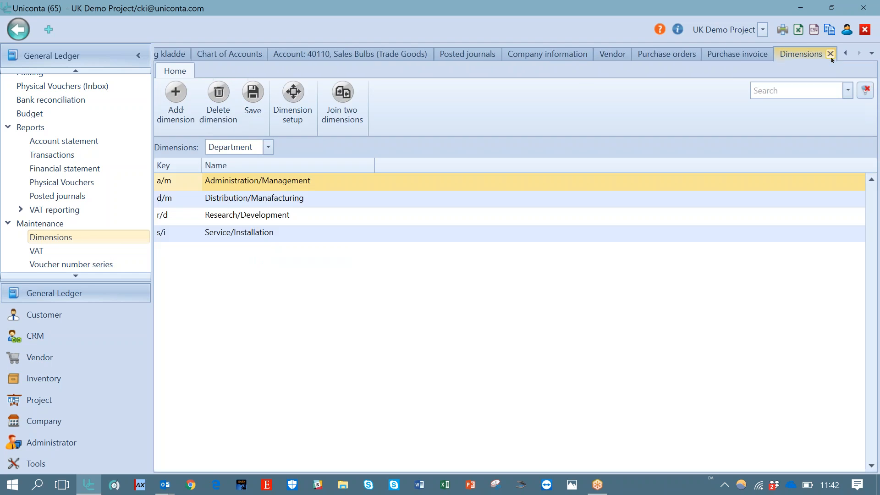
pyautogui.click(744, 55)
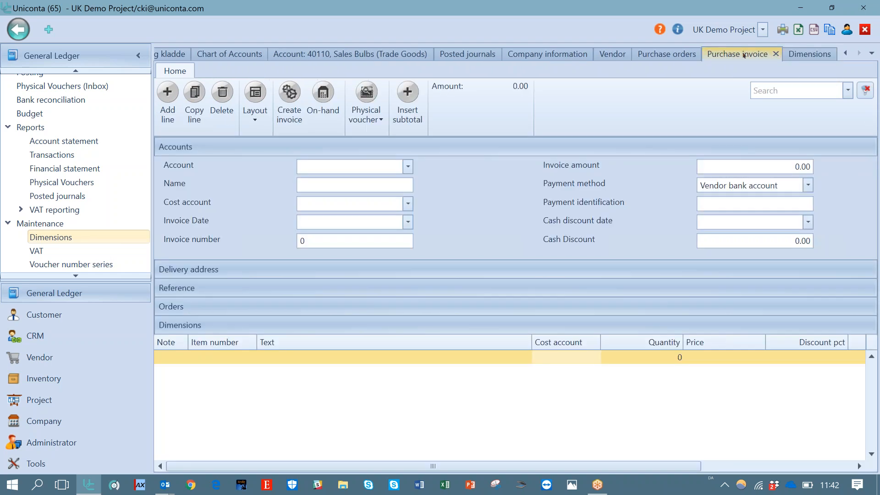
# Add the Department and Pupose dimension columns to the purchase invoice lines grid
pyautogui.click(303, 222)
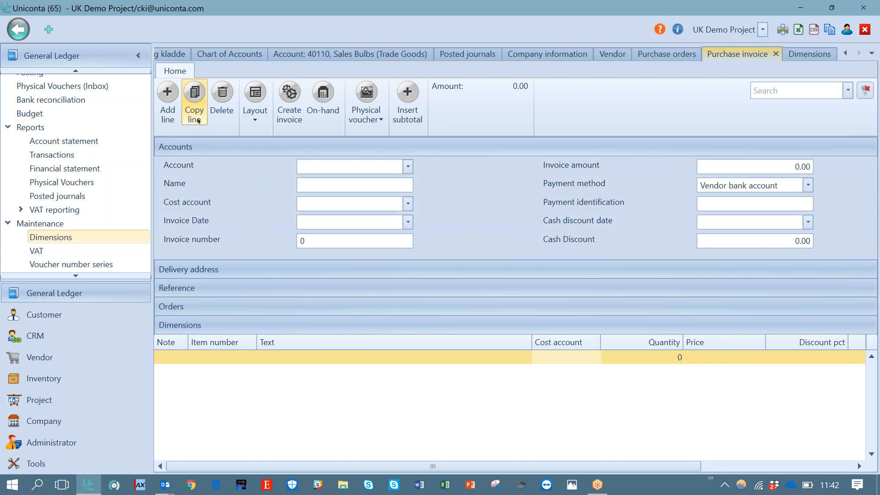
pyautogui.click(253, 359)
pyautogui.click(254, 117)
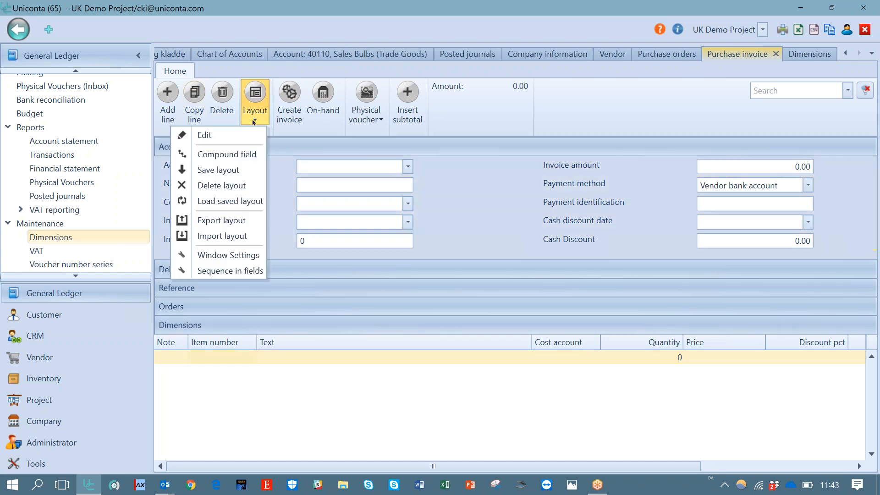
pyautogui.click(251, 133)
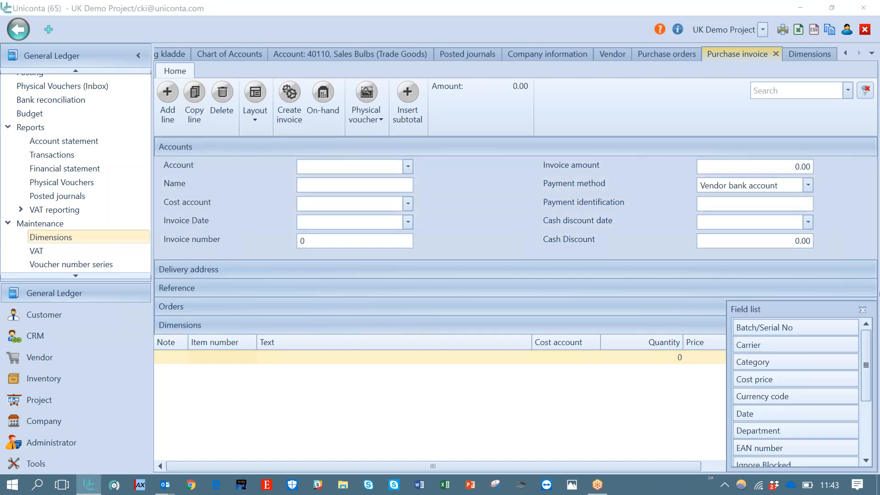
pyautogui.moveTo(873, 366); pyautogui.dragTo(869, 384)
pyautogui.moveTo(622, 376); pyautogui.dragTo(601, 341)
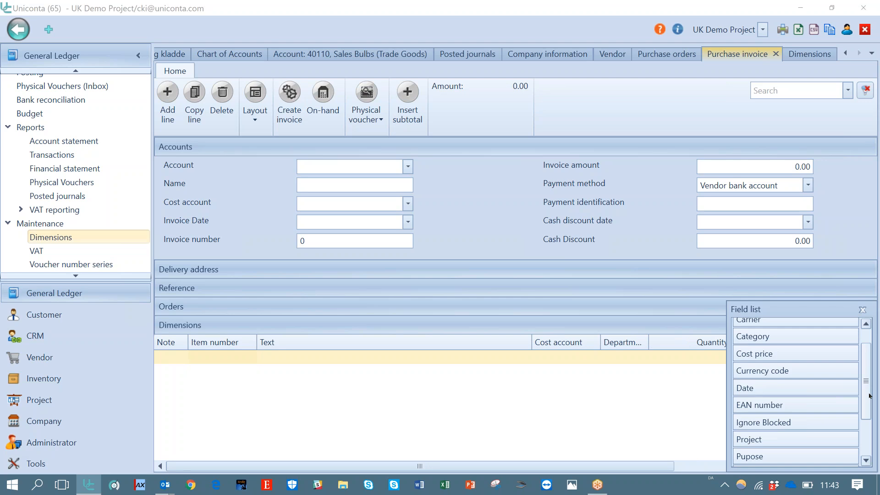
pyautogui.moveTo(775, 459); pyautogui.dragTo(649, 345)
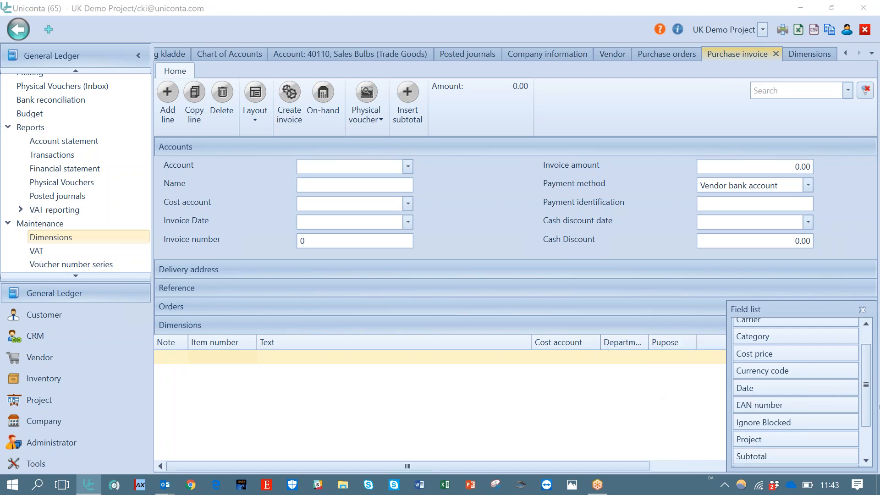
pyautogui.click(863, 310)
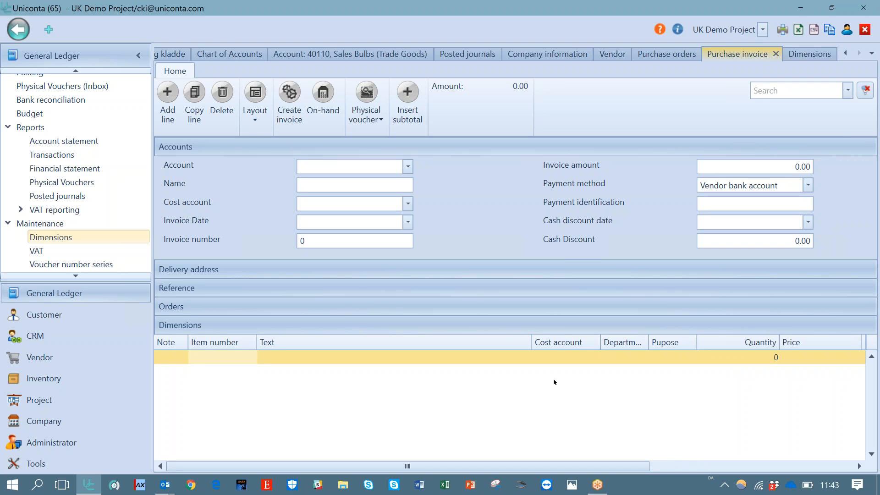
pyautogui.click(537, 18)
pyautogui.click(820, 80)
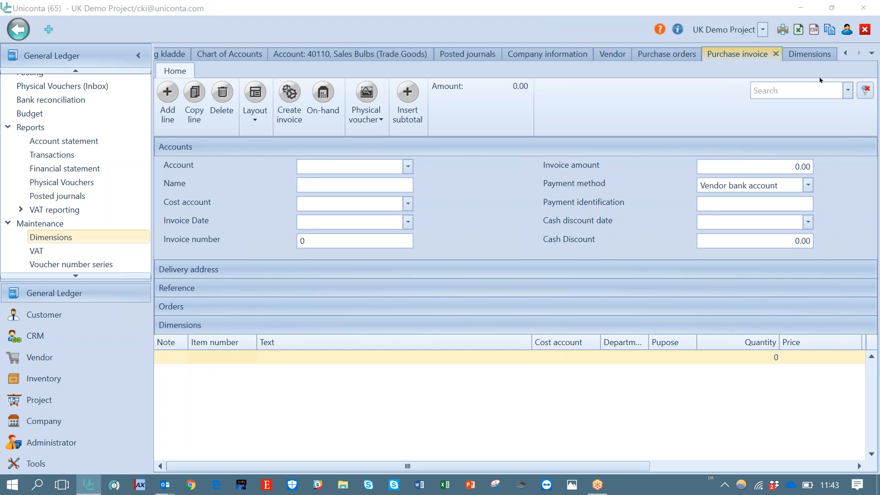
pyautogui.click(820, 81)
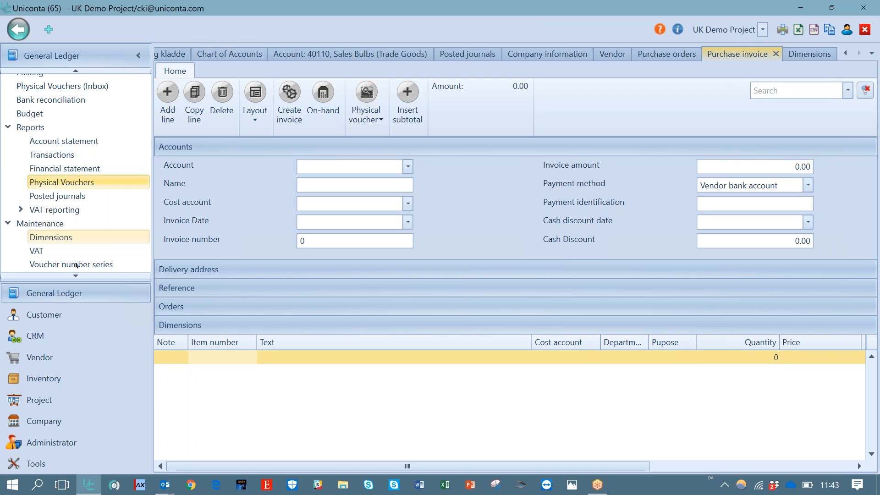
# Open the General Ledger transactions list and select the first transaction
pyautogui.click(64, 155)
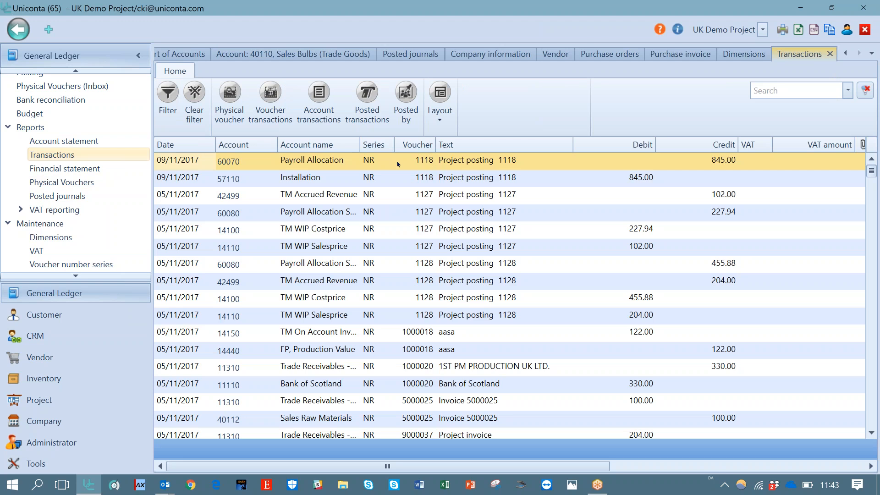
pyautogui.click(335, 163)
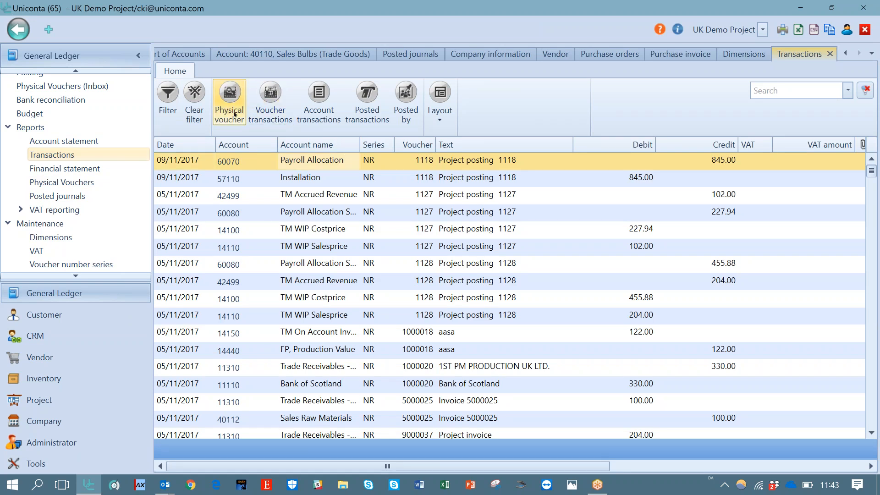
# Open the voucher transactions for voucher 1118 from the selected transaction
pyautogui.click(277, 110)
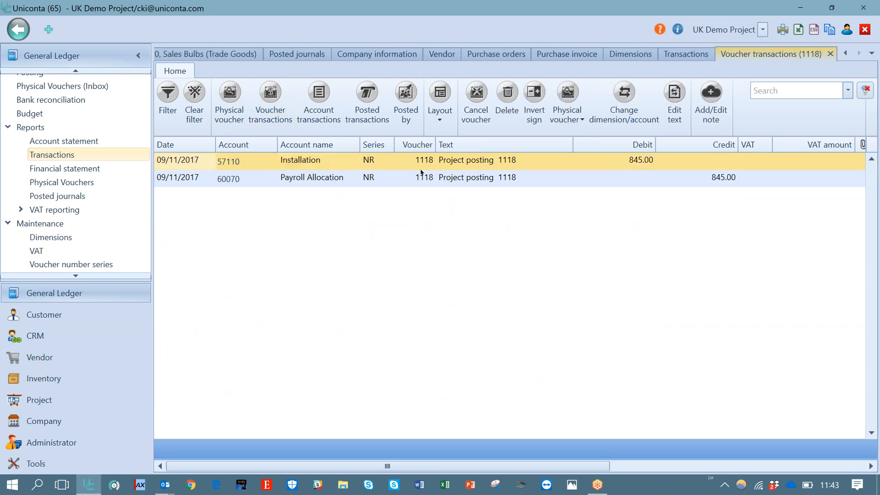
pyautogui.click(582, 121)
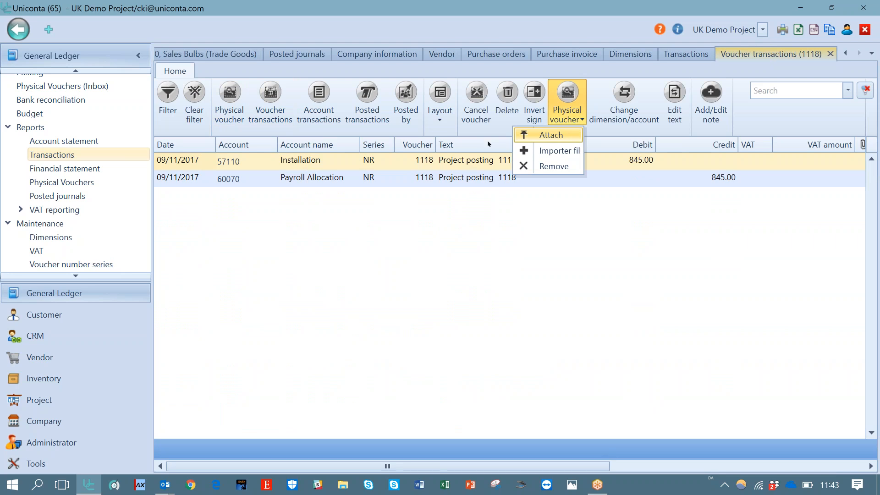
pyautogui.click(76, 72)
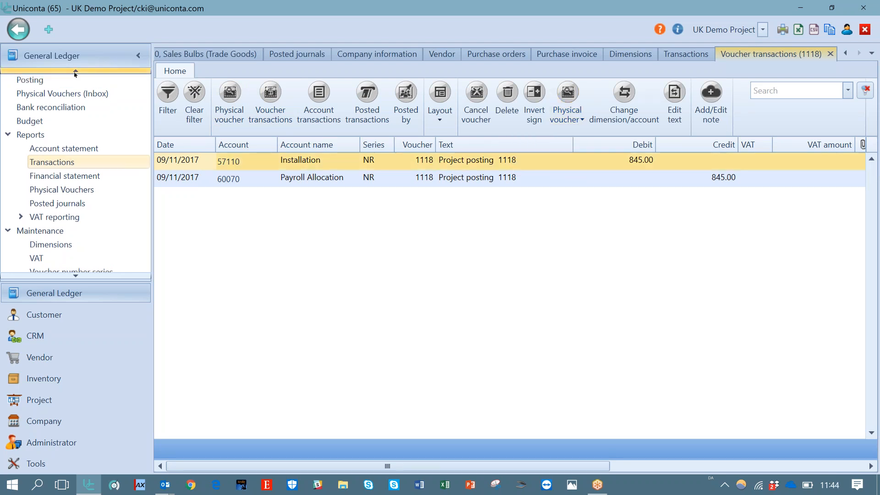
pyautogui.click(74, 72)
pyautogui.click(48, 111)
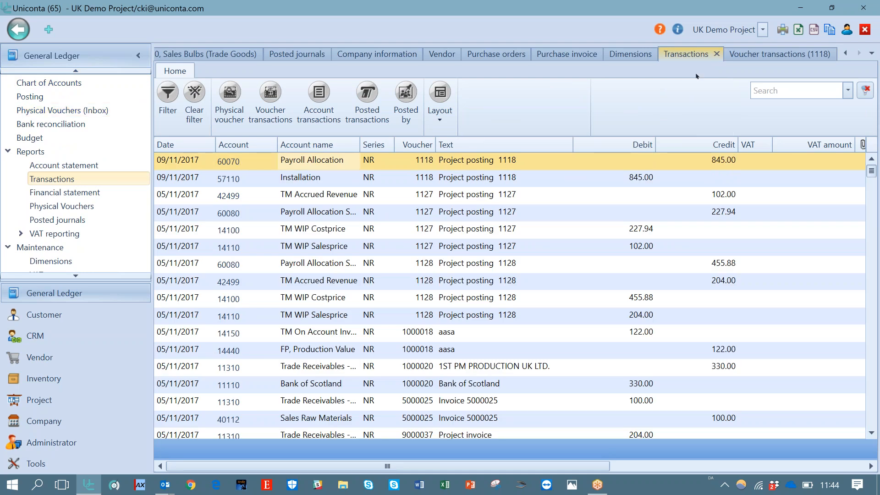
pyautogui.click(744, 56)
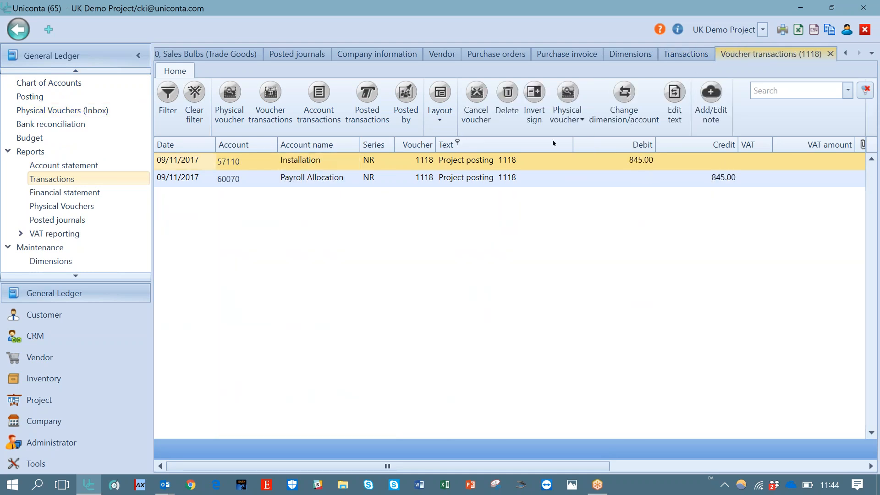
# Review the physical voucher attach and file import dialogs for the first transaction, closing each without saving
pyautogui.click(529, 163)
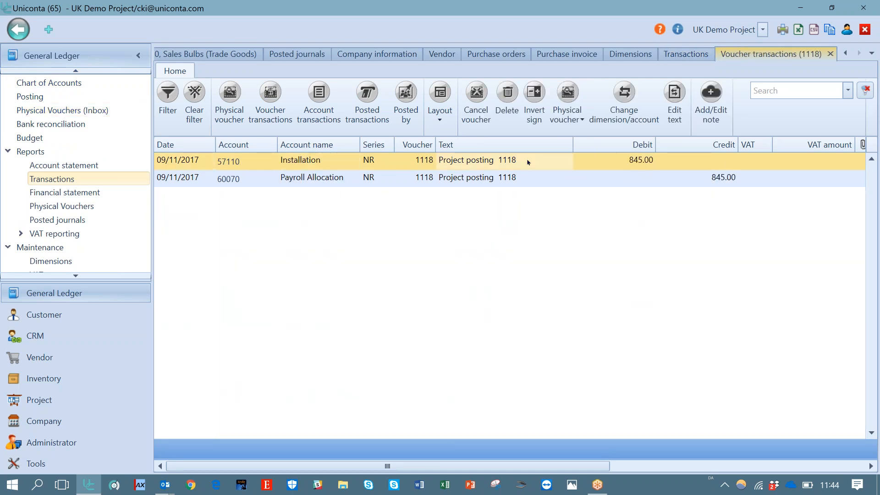
pyautogui.click(580, 118)
pyautogui.click(560, 137)
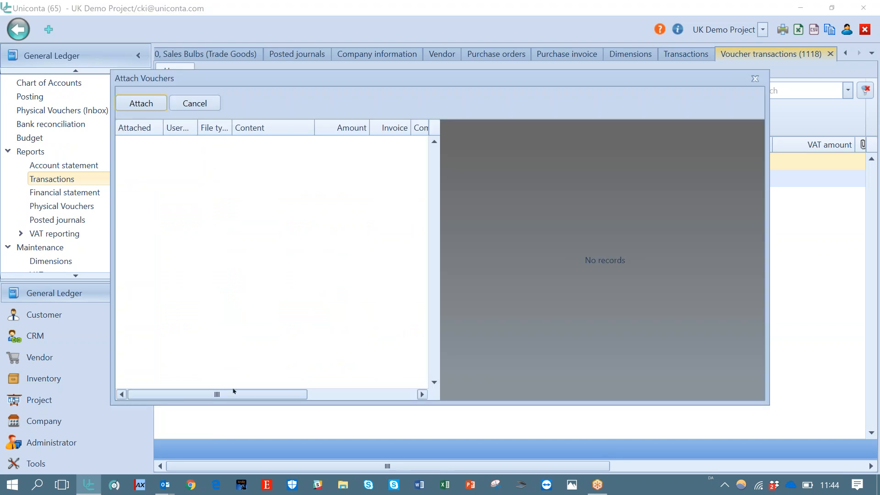
pyautogui.moveTo(281, 394); pyautogui.dragTo(302, 399)
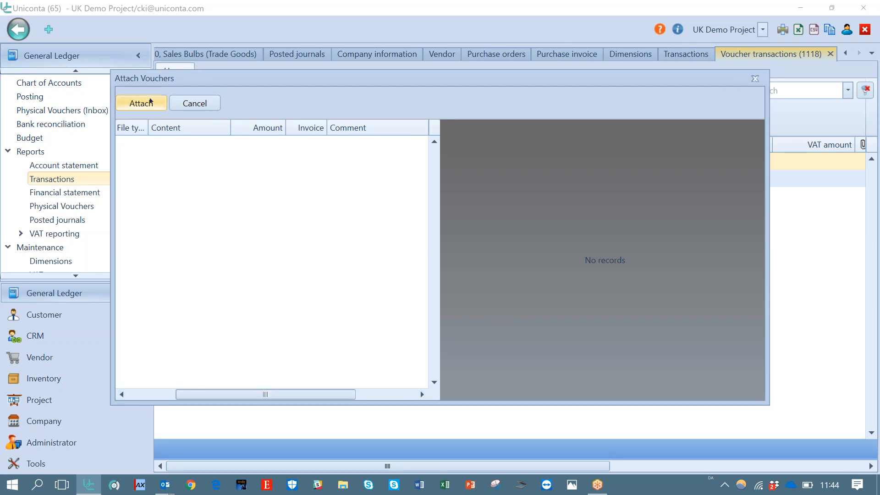
pyautogui.click(755, 78)
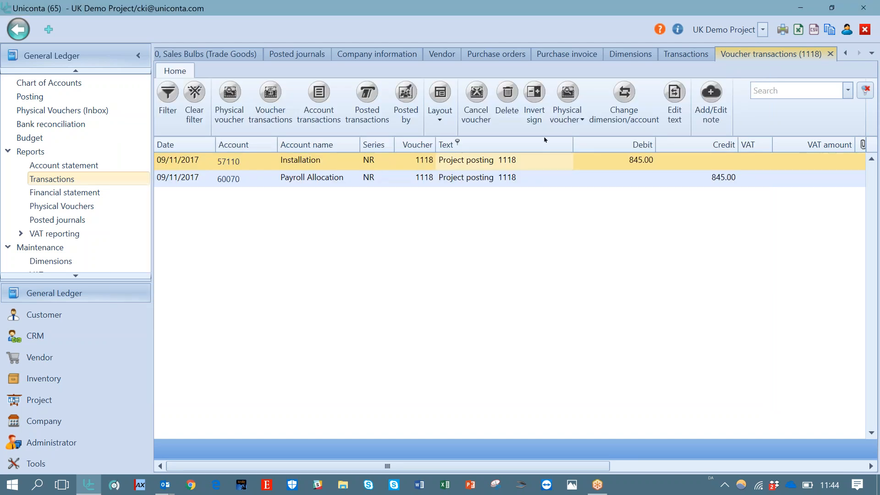
pyautogui.click(568, 117)
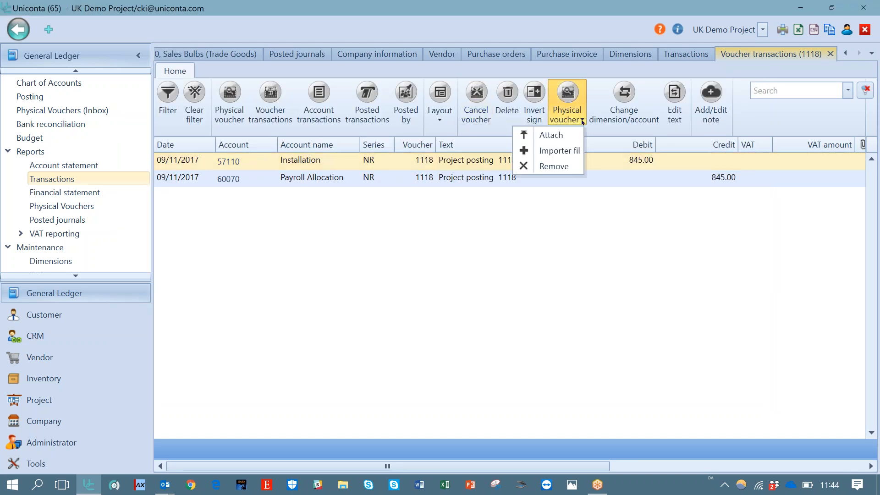
pyautogui.click(573, 151)
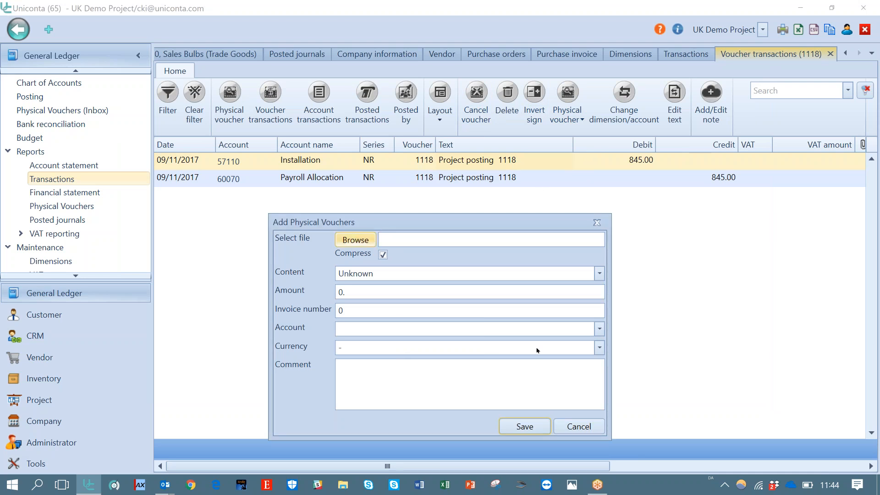
pyautogui.click(578, 430)
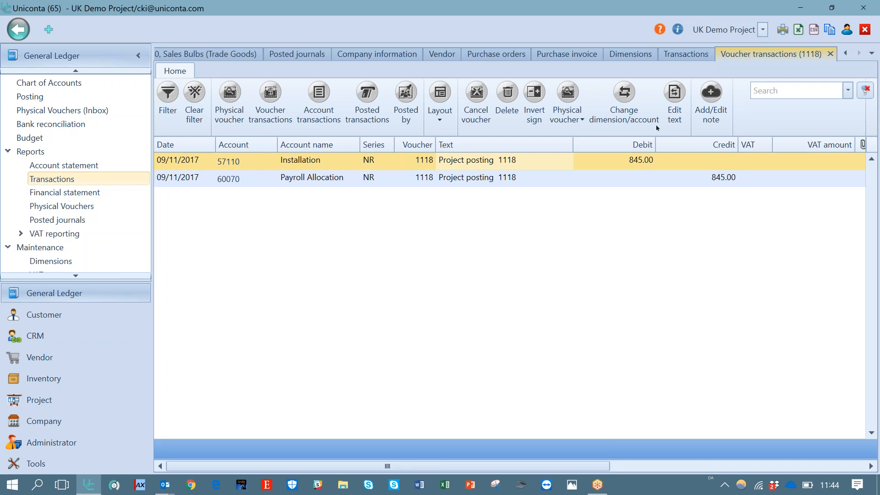
# Change the text of the first voucher transaction to Change text
pyautogui.click(681, 120)
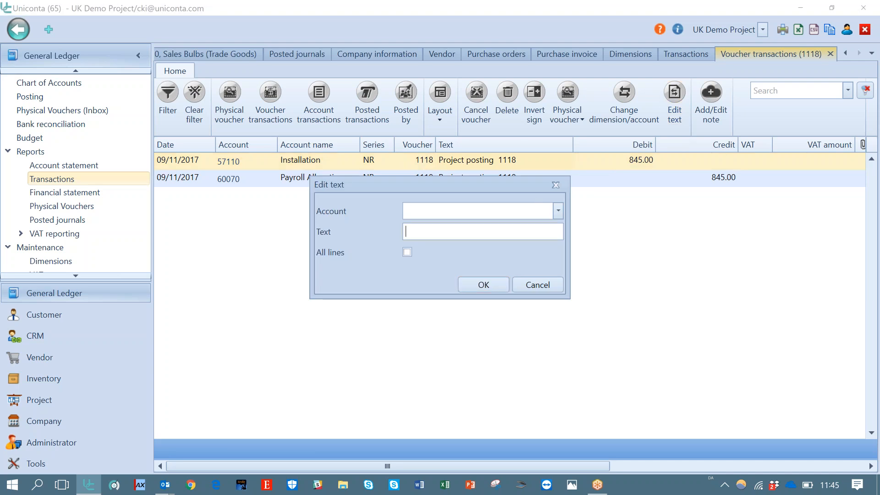
pyautogui.write('Change text')
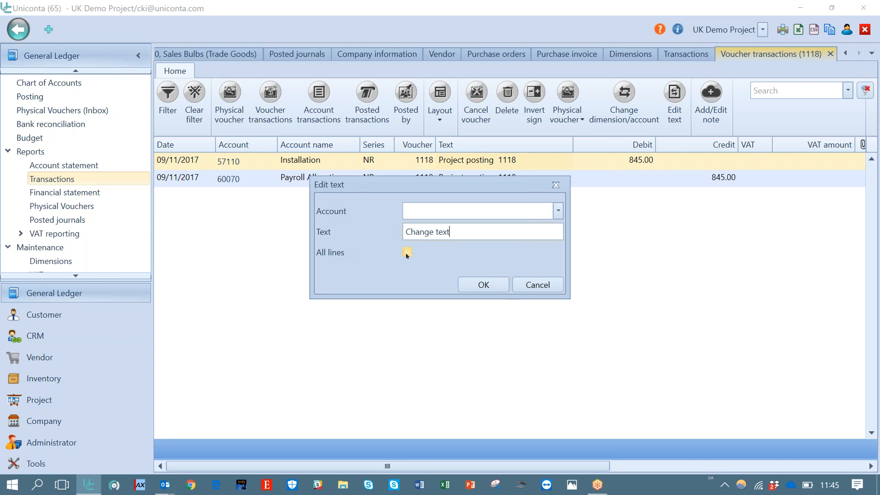
pyautogui.click(483, 285)
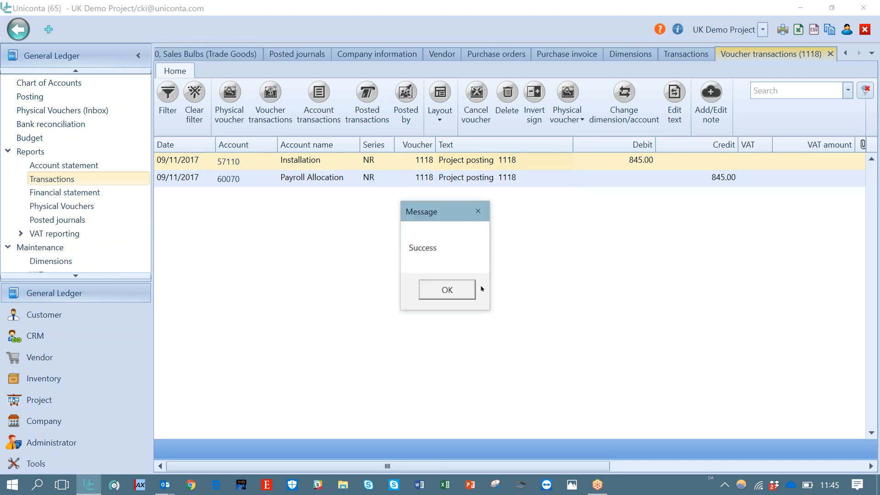
pyautogui.click(448, 289)
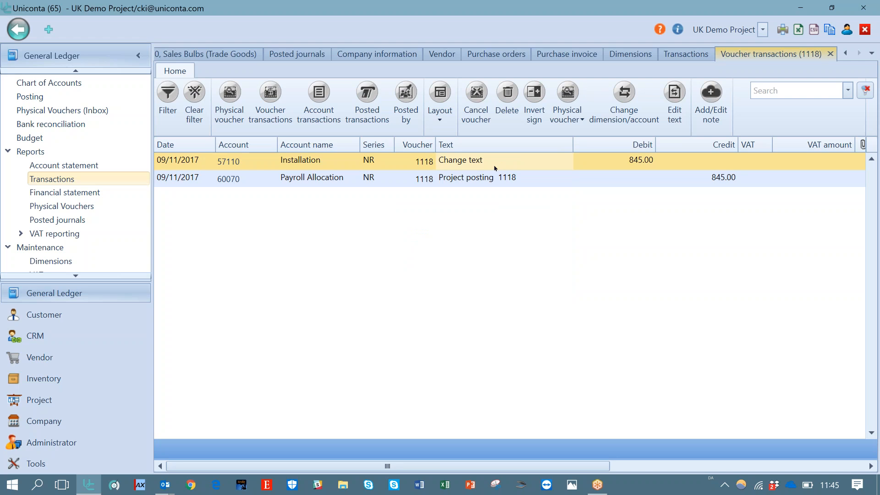
# Try setting the voucher's Department to a/m (Administration/Management), then cancel the dimension/account change
pyautogui.click(623, 115)
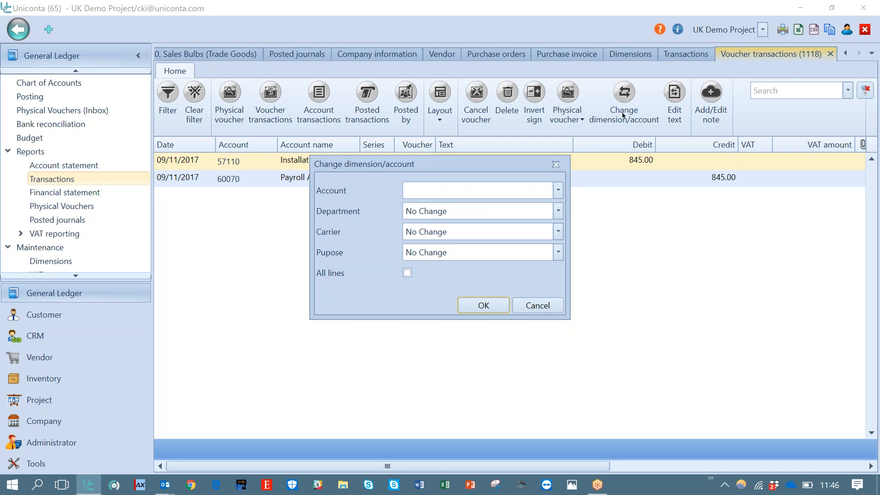
pyautogui.click(558, 211)
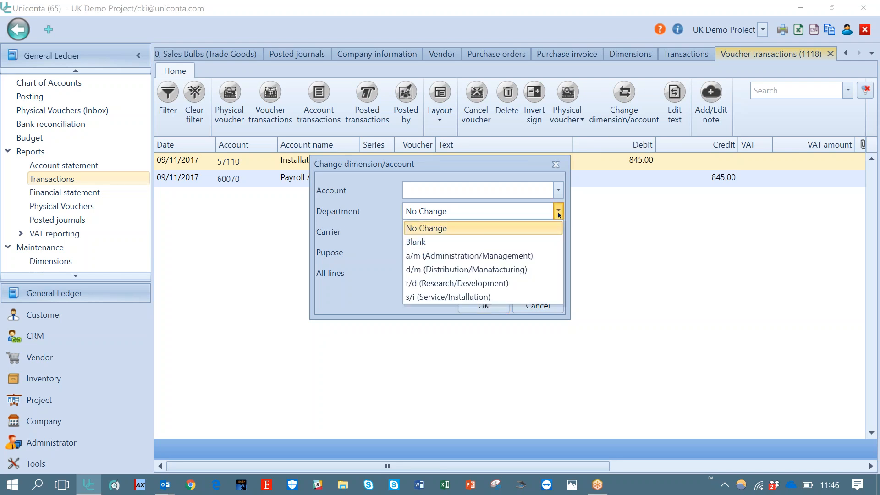
pyautogui.click(477, 256)
pyautogui.click(407, 274)
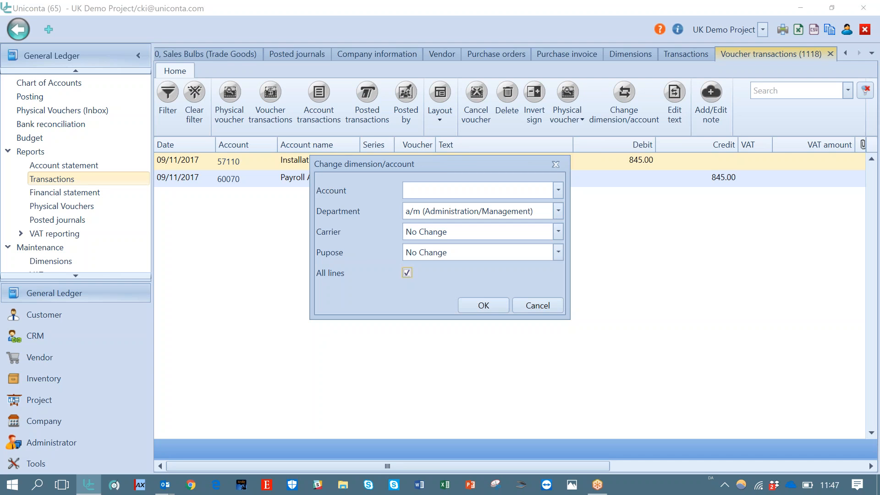
pyautogui.click(407, 273)
pyautogui.click(559, 190)
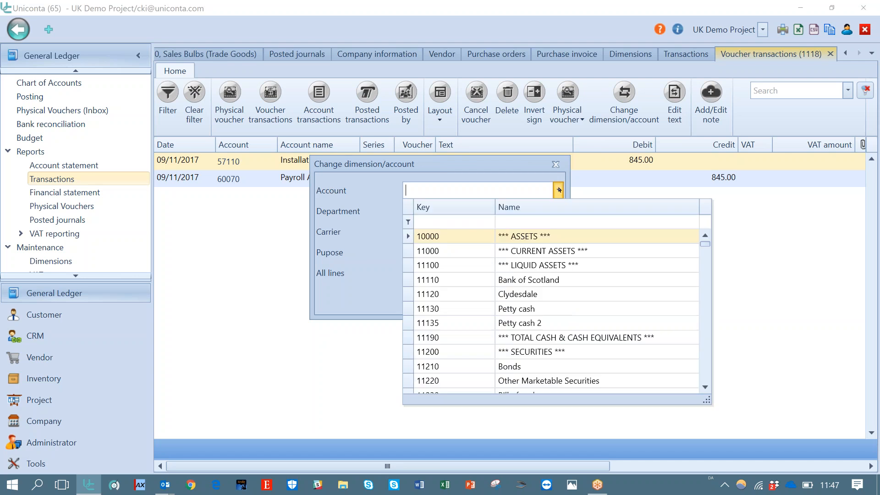
pyautogui.click(591, 185)
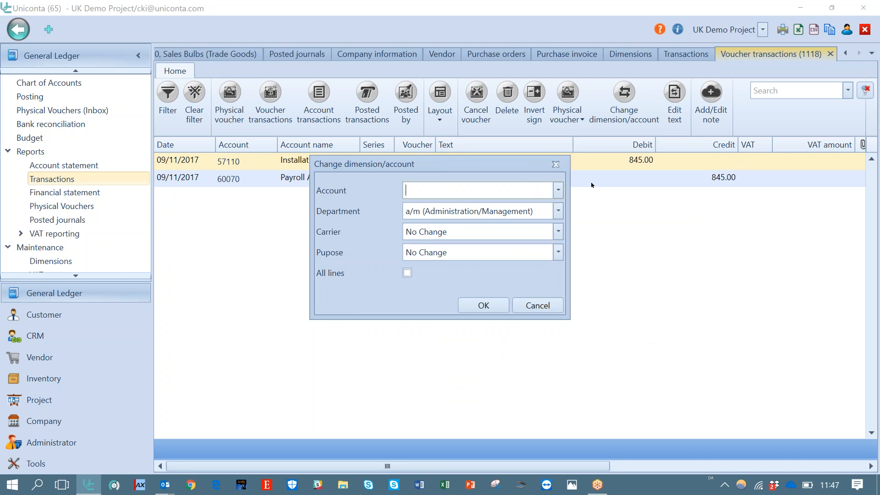
pyautogui.click(533, 303)
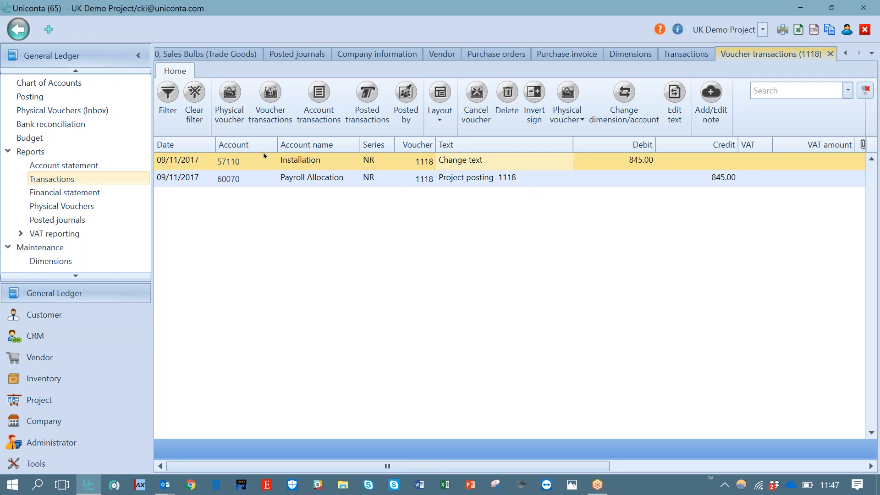
# Change the first voucher transaction's account to 60040 Depreciation Plant Equipment
pyautogui.click(251, 165)
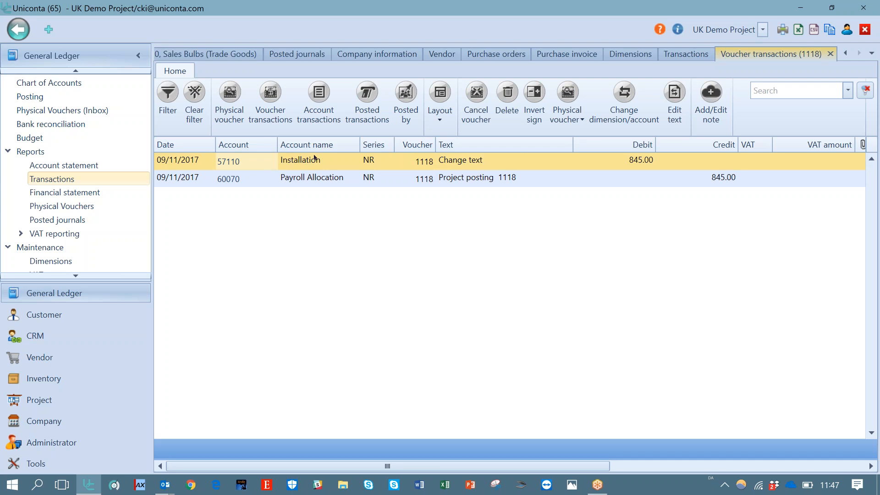
pyautogui.click(625, 106)
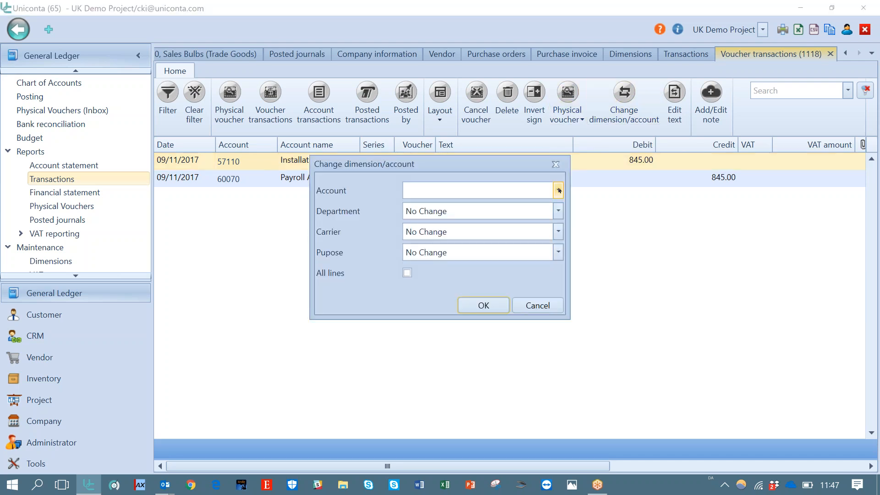
pyautogui.click(559, 190)
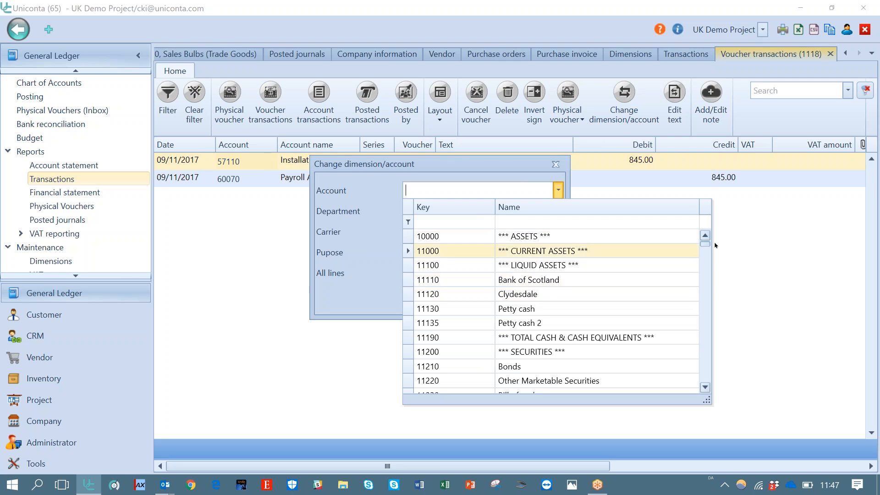
pyautogui.moveTo(705, 253); pyautogui.dragTo(704, 337)
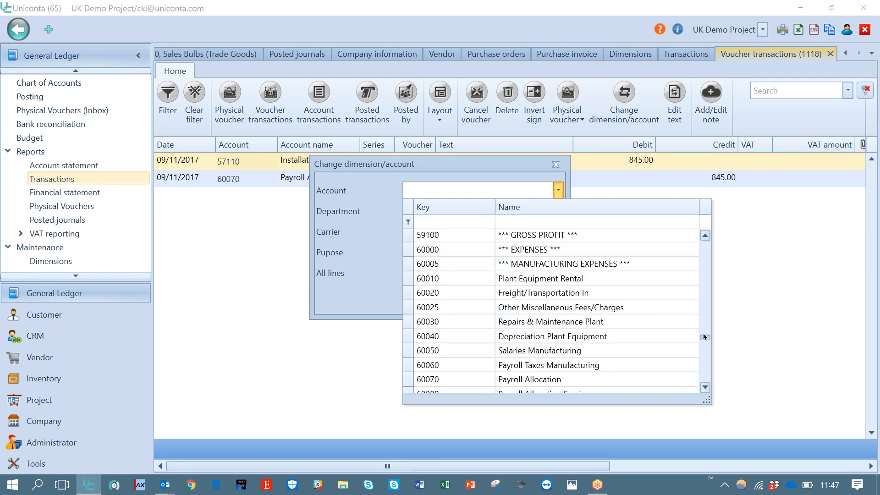
pyautogui.click(640, 336)
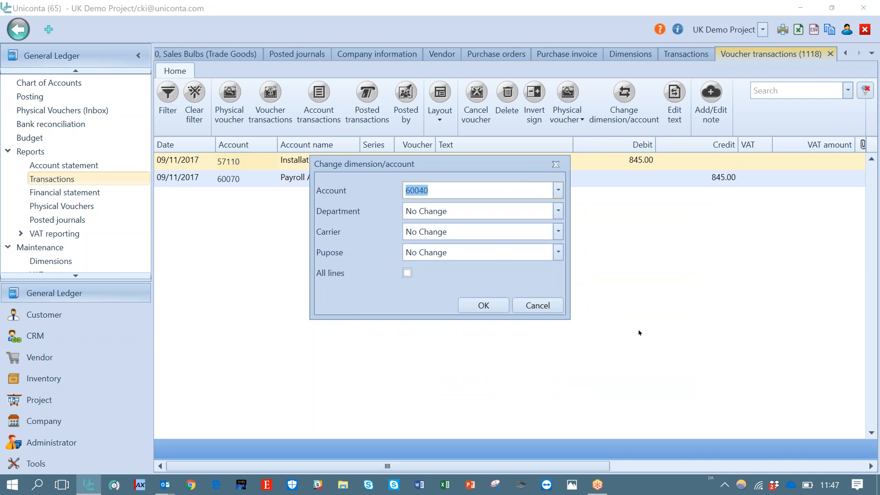
pyautogui.click(484, 305)
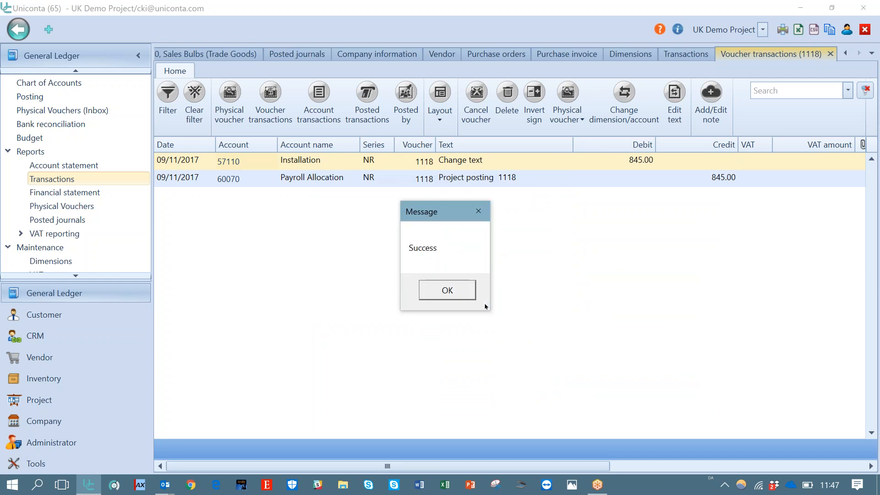
pyautogui.click(461, 290)
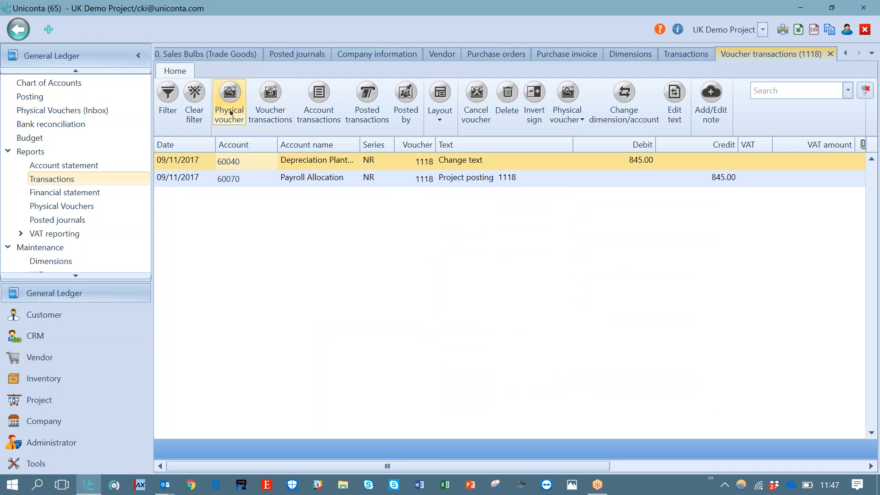
pyautogui.click(322, 108)
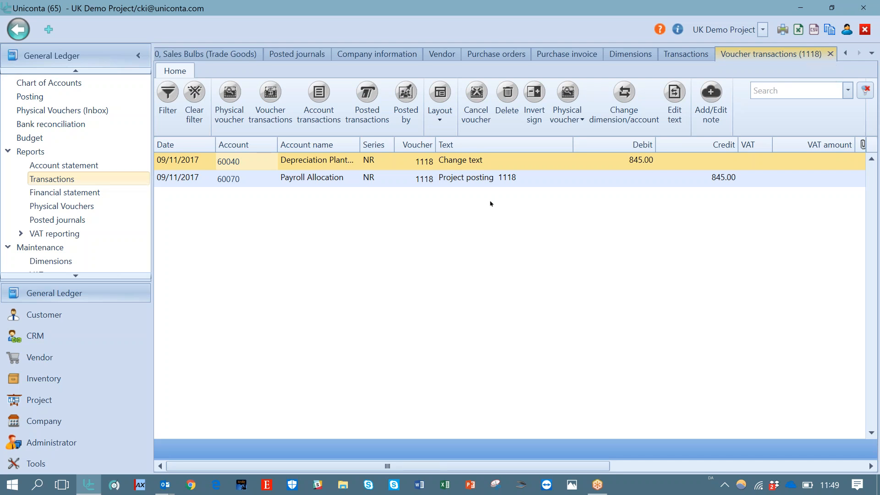
pyautogui.click(487, 184)
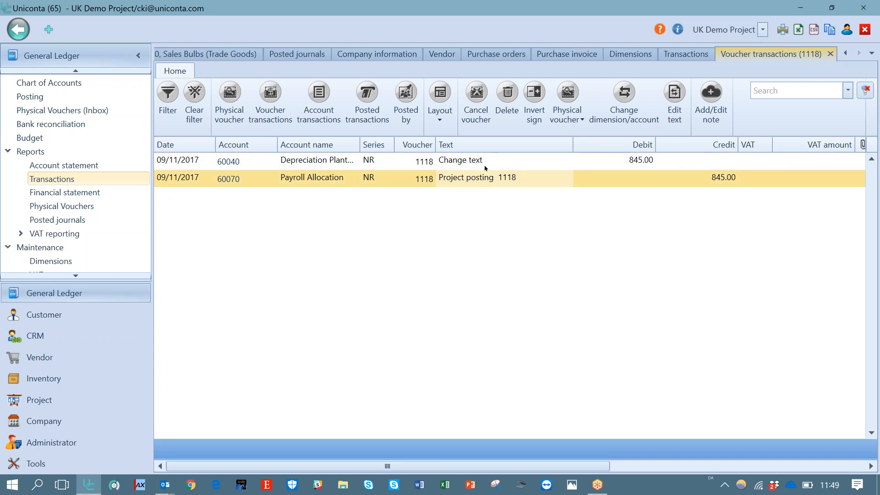
pyautogui.click(486, 166)
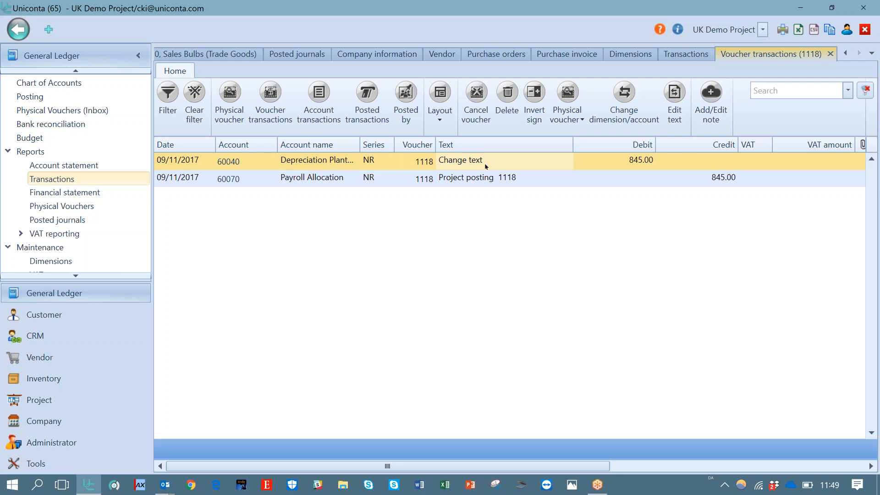
# Open the accounting year list and select the 2016 year
pyautogui.click(81, 276)
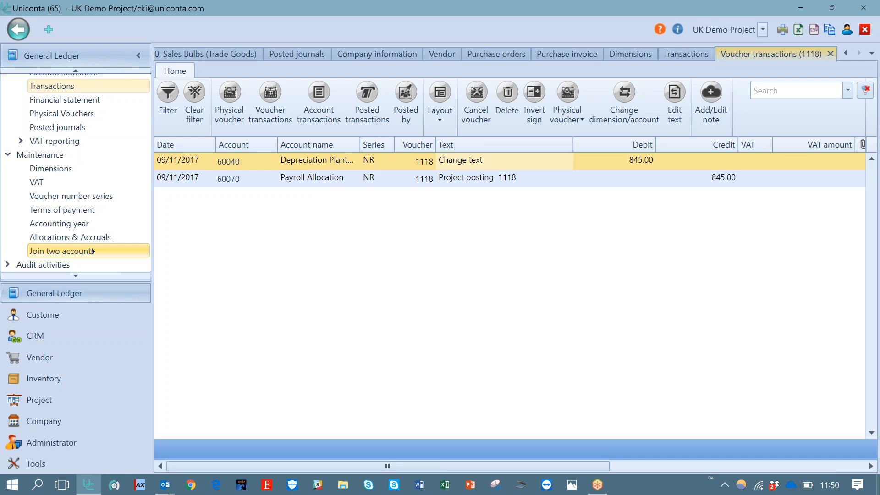
pyautogui.click(80, 225)
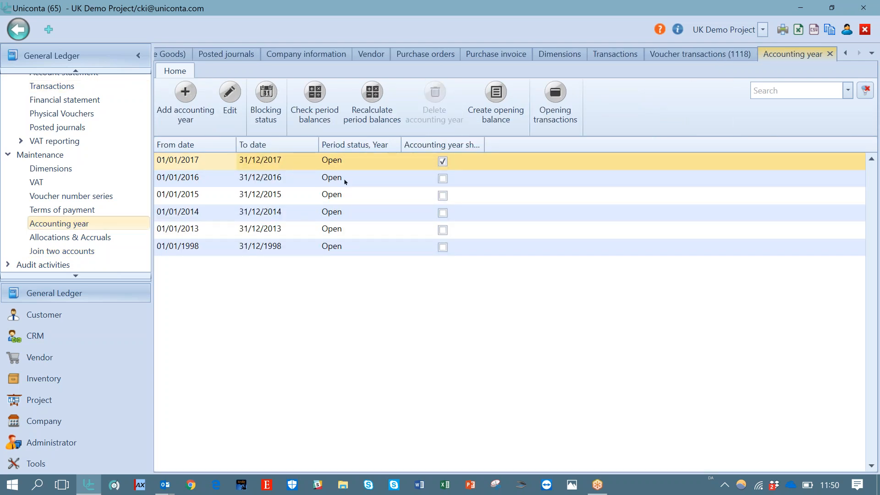
pyautogui.click(345, 181)
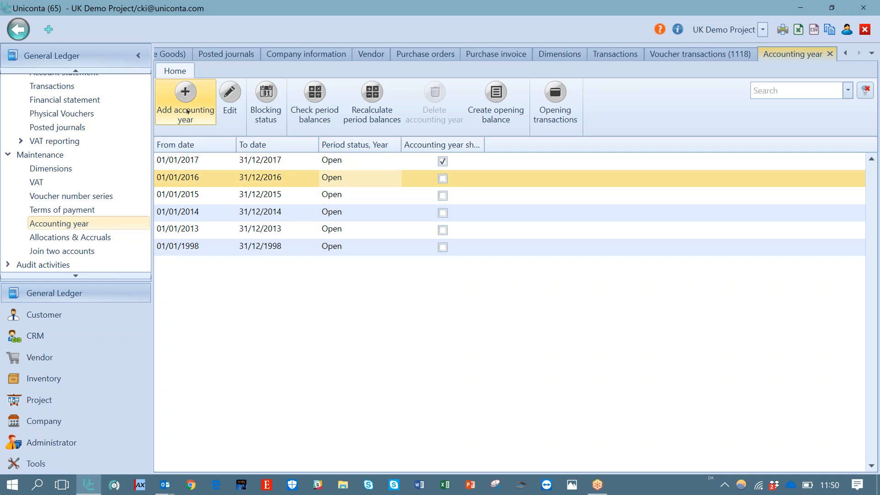
# Open the 2016 accounting year for editing, view its period status options, and close the form without saving
pyautogui.click(230, 97)
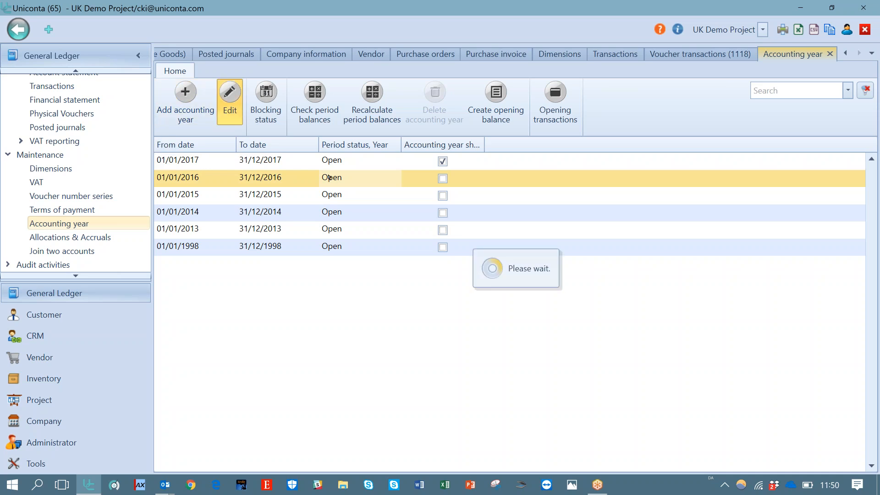
pyautogui.click(290, 247)
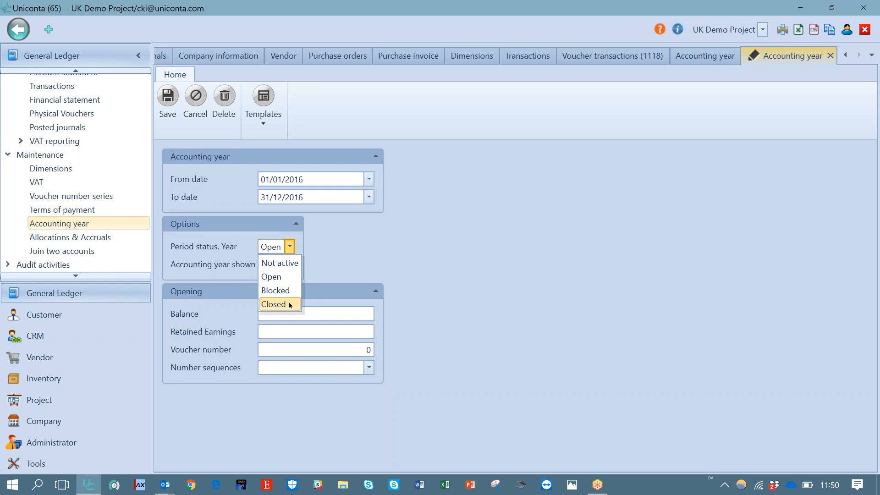
pyautogui.press('Up')
pyautogui.press('Escape')
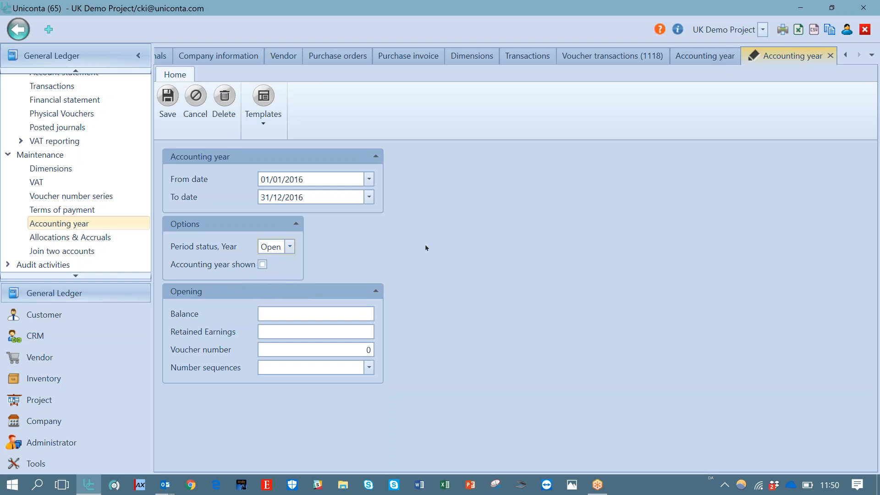
pyautogui.click(830, 55)
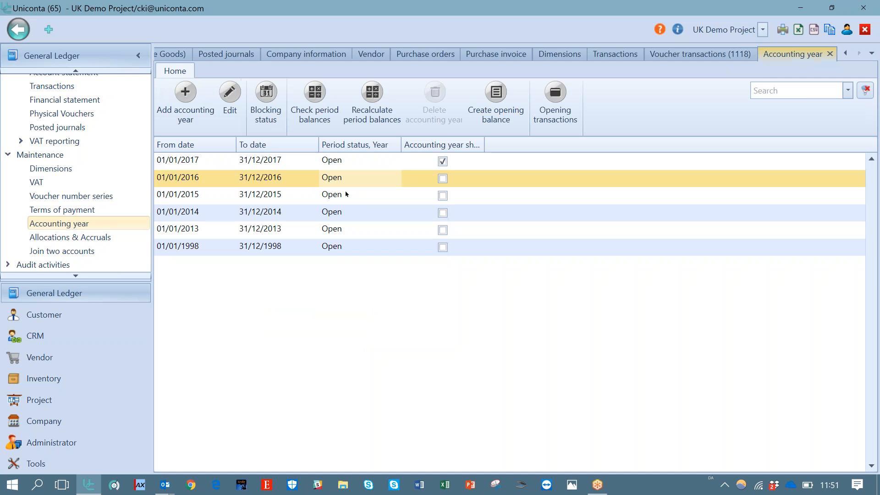
# Open the 2016 blocking status periods, view the status options for February 2016, and cancel the dialog
pyautogui.click(268, 111)
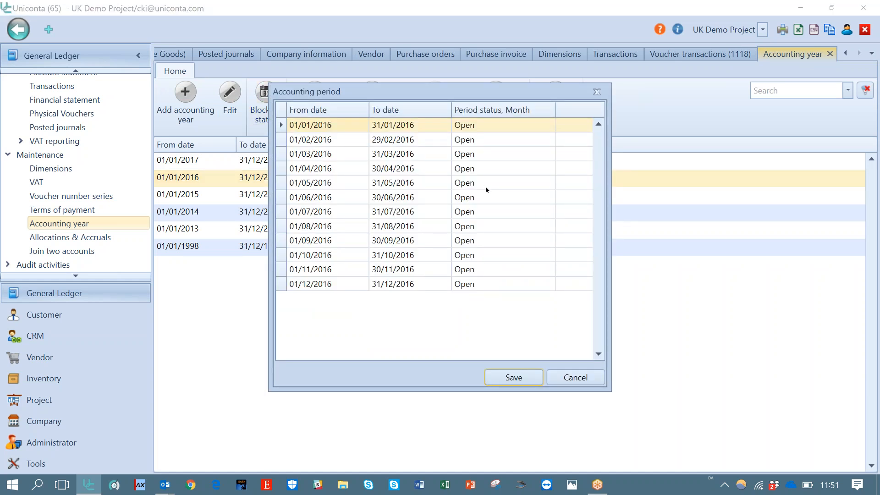
pyautogui.click(548, 143)
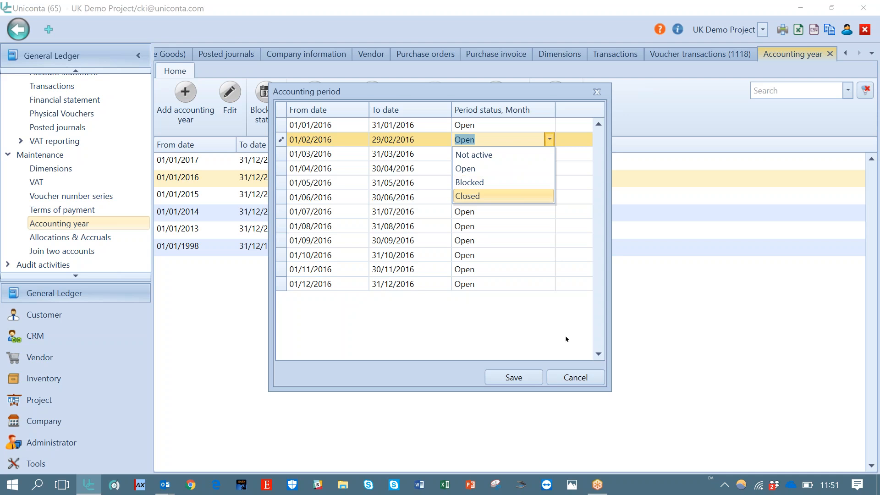
pyautogui.click(561, 379)
pyautogui.click(561, 379)
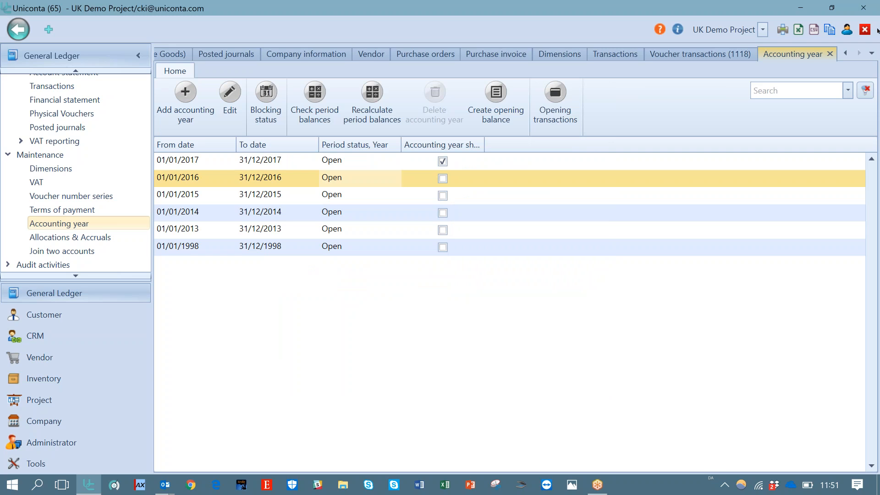
# Close the accounting year, voucher transactions and other open tabs
pyautogui.click(831, 54)
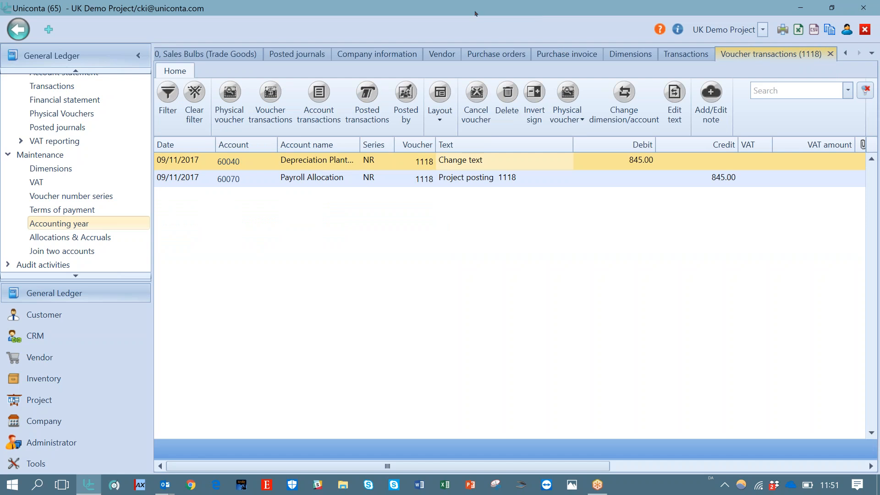
pyautogui.click(542, 18)
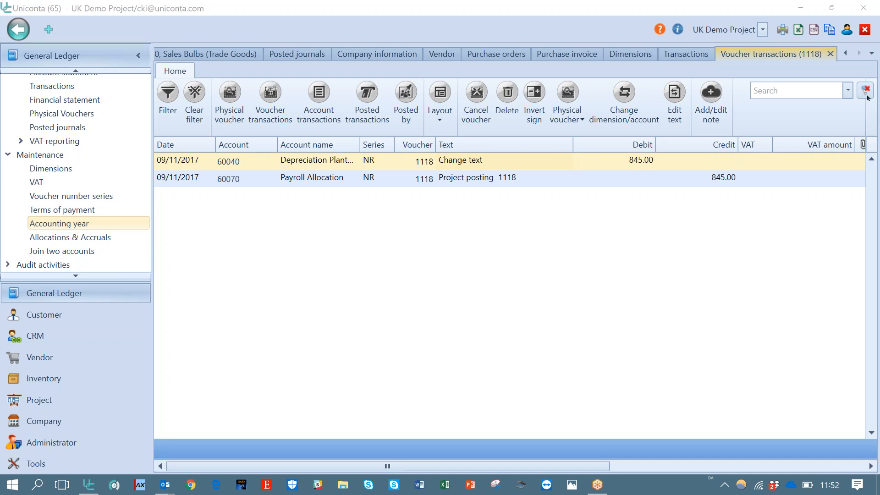
pyautogui.click(831, 54)
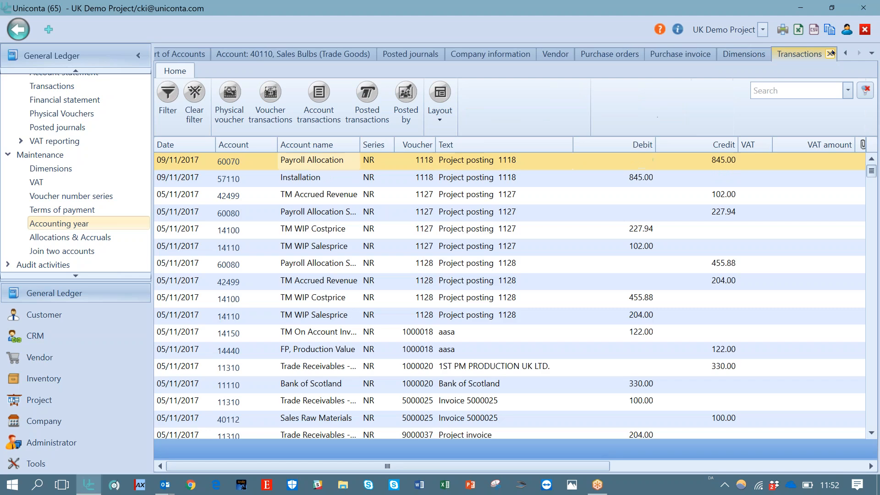
pyautogui.click(866, 30)
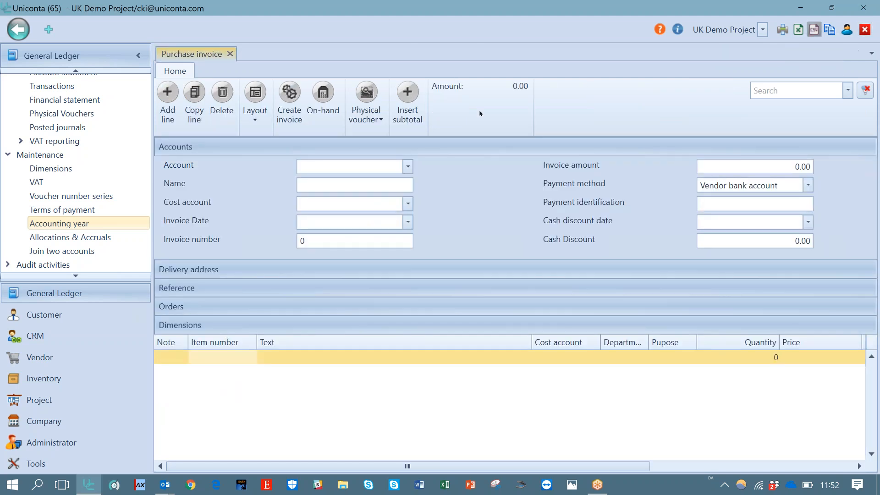
# Open the Chart of Accounts and move through the ledger accounts to select 40110 Sales Bulbs (Trade Goods)
pyautogui.click(230, 54)
pyautogui.click(539, 284)
pyautogui.scroll(4, 76, 72)
pyautogui.scroll(3, 76, 72)
pyautogui.click(70, 87)
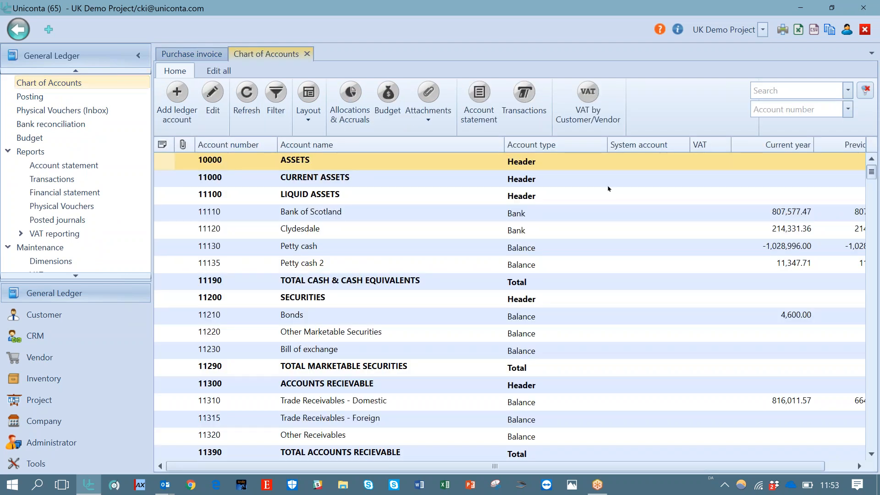
pyautogui.click(431, 220)
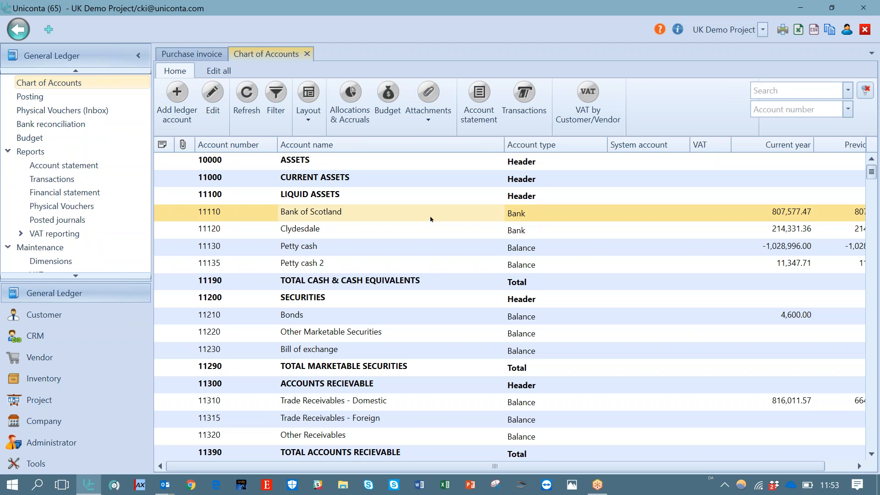
pyautogui.press('Down')
pyautogui.press('Down')
pyautogui.press('Down')
pyautogui.press('Down')
pyautogui.press('Down')
pyautogui.press('Down')
pyautogui.press('Down')
pyautogui.press('Down')
pyautogui.press('Down')
pyautogui.press('Down')
pyautogui.press('Down')
pyautogui.press('Down')
pyautogui.press('Down')
pyautogui.press('Down')
pyautogui.press('Down')
pyautogui.press('Down')
pyautogui.press('Down')
pyautogui.press('Down')
pyautogui.press('Down')
pyautogui.press('Down')
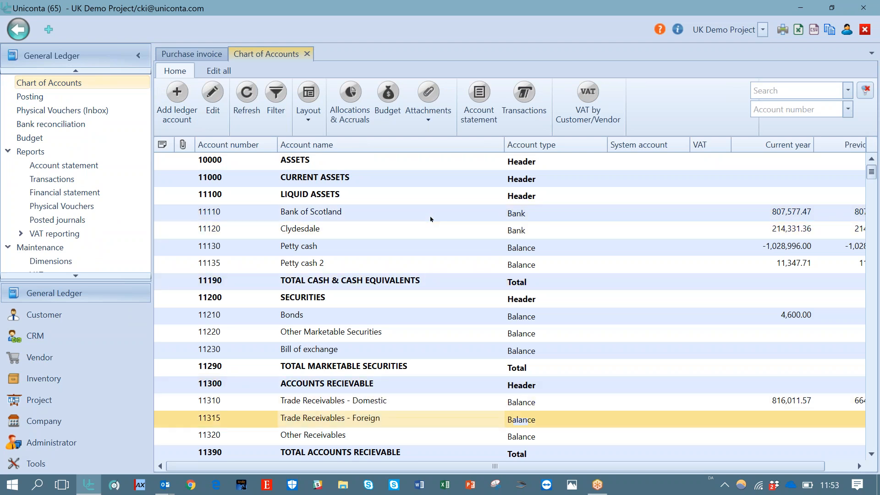
pyautogui.press('Down')
pyautogui.press('Down')
pyautogui.press('Down')
pyautogui.press('Down')
pyautogui.press('Down')
pyautogui.press('Down')
pyautogui.press('Down')
pyautogui.press('Down')
pyautogui.press('Down')
pyautogui.press('Down')
pyautogui.press('Down')
pyautogui.press('Down')
pyautogui.press('Down')
pyautogui.press('Down')
pyautogui.press('Down')
pyautogui.press('Down')
pyautogui.press('Down')
pyautogui.press('Down')
pyautogui.press('Down')
pyautogui.press('Down')
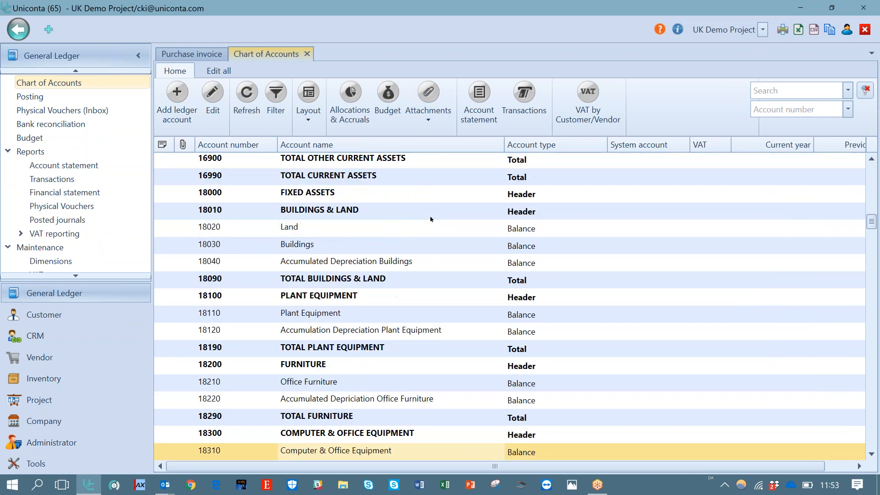
pyautogui.press('Down')
pyautogui.press('Down')
pyautogui.press('Down')
pyautogui.press('Down')
pyautogui.press('Down')
pyautogui.press('Down')
pyautogui.press('Down')
pyautogui.press('Down')
pyautogui.press('Down')
pyautogui.press('Down')
pyautogui.press('Down')
pyautogui.press('Down')
pyautogui.press('Down')
pyautogui.press('Down')
pyautogui.press('Down')
pyautogui.press('Down')
pyautogui.press('Down')
pyautogui.press('Down')
pyautogui.press('Down')
pyautogui.press('Down')
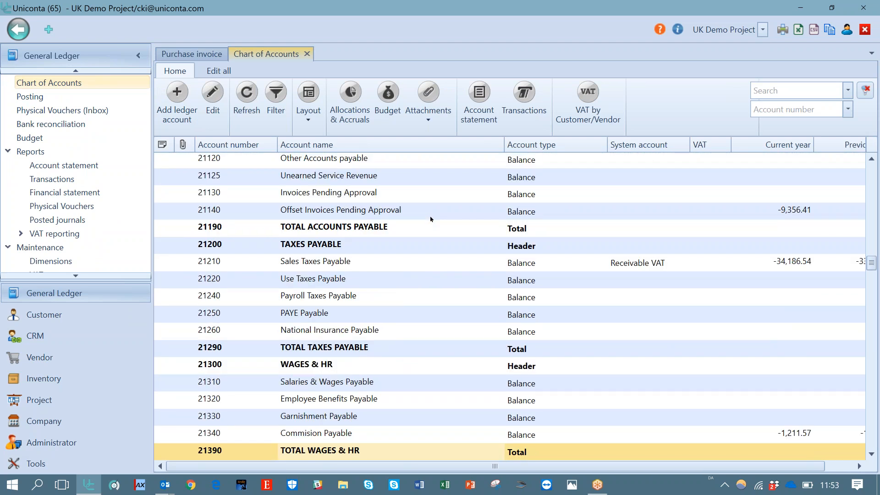
pyautogui.press('Down')
pyautogui.press('Down')
pyautogui.press('Down')
pyautogui.press('Down')
pyautogui.press('Down')
pyautogui.press('Down')
pyautogui.press('Down')
pyautogui.press('Down')
pyautogui.press('Down')
pyautogui.press('Down')
pyautogui.press('Down')
pyautogui.press('Down')
pyautogui.press('Down')
pyautogui.press('Down')
pyautogui.press('Down')
pyautogui.press('Down')
pyautogui.press('Down')
pyautogui.press('Down')
pyautogui.press('Down')
pyautogui.press('Down')
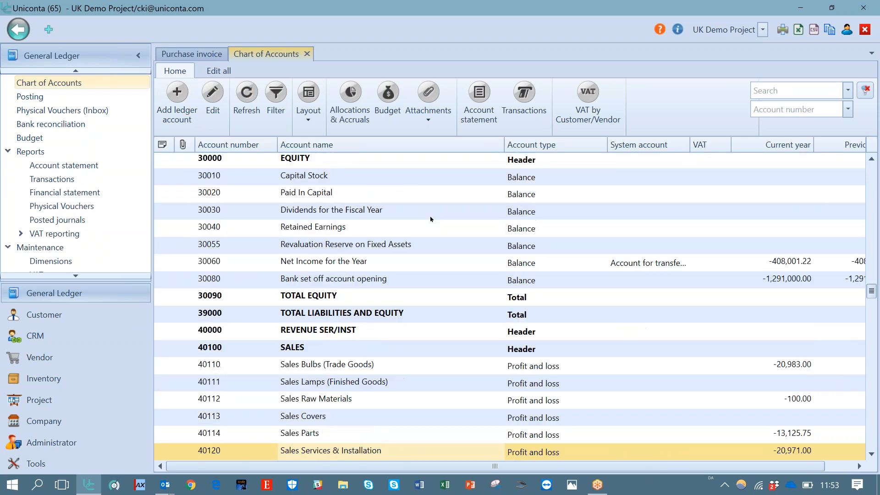
pyautogui.press('Up')
pyautogui.press('Up')
pyautogui.press('Up')
pyautogui.press('Up')
pyautogui.press('Up')
pyautogui.press('Up')
pyautogui.press('Up')
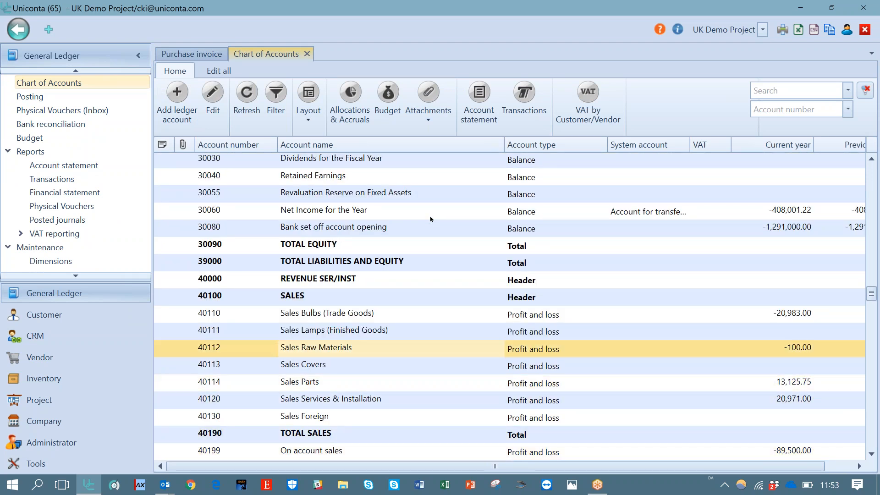
pyautogui.press('Up')
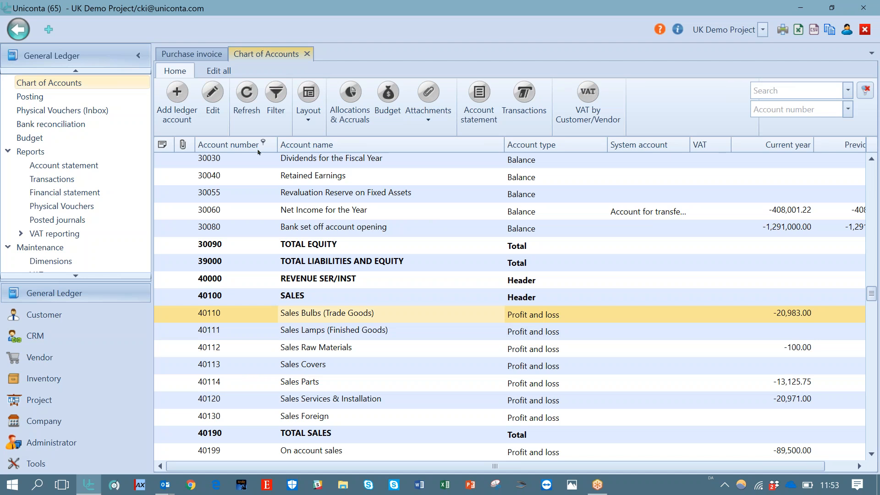
# Open account 40110 for editing and view the system account and opening account options
pyautogui.click(213, 99)
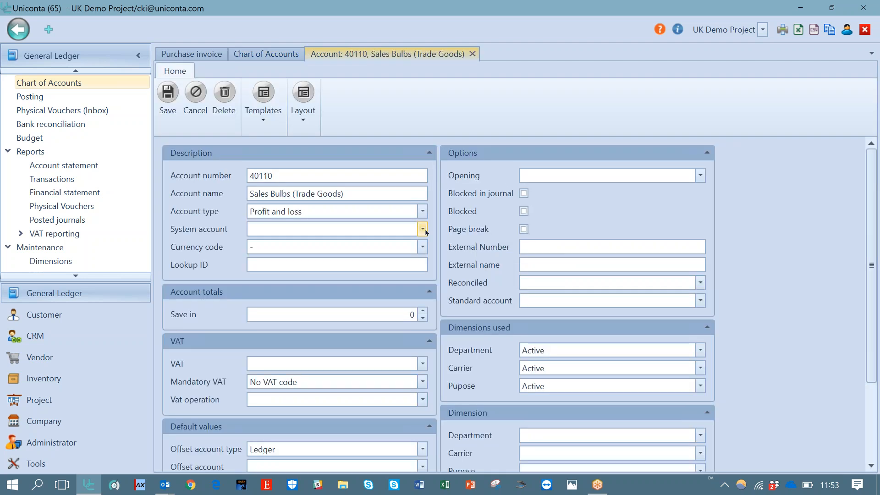
pyautogui.click(423, 230)
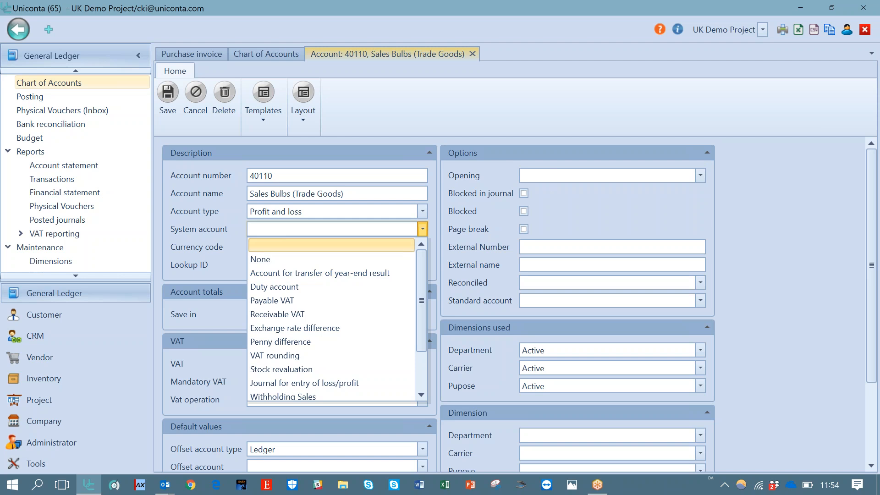
pyautogui.press('Escape')
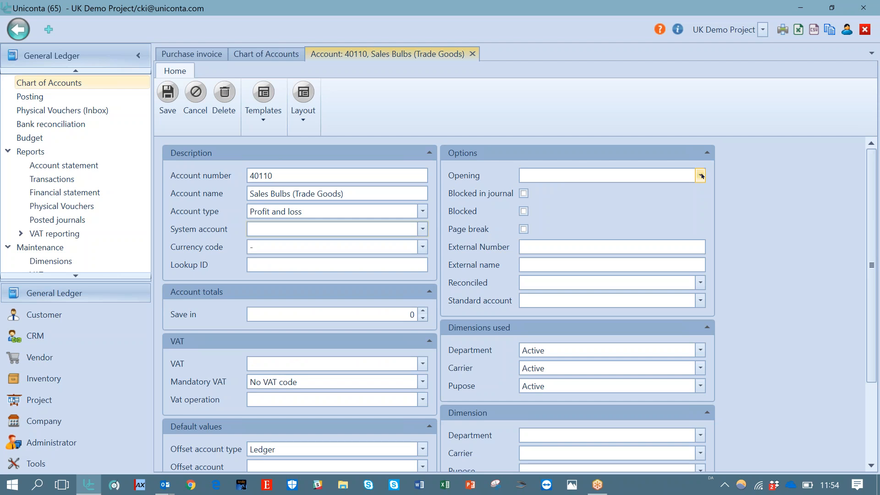
pyautogui.click(701, 176)
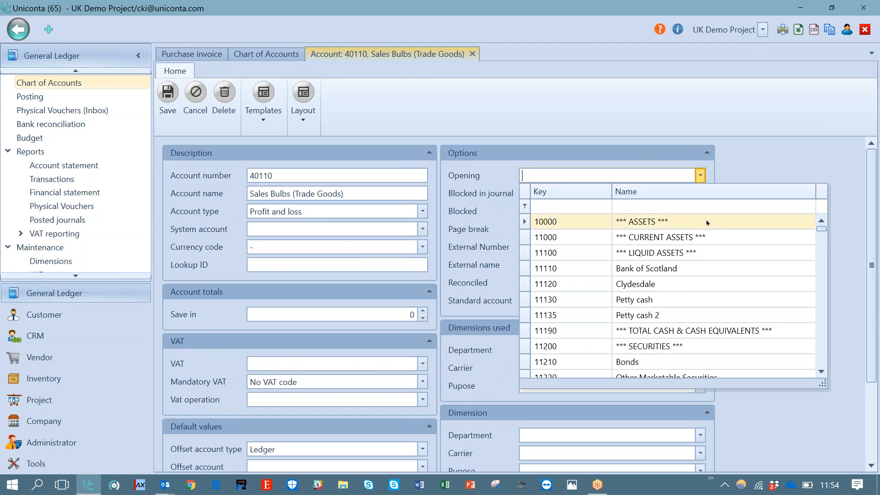
pyautogui.press('Tab')
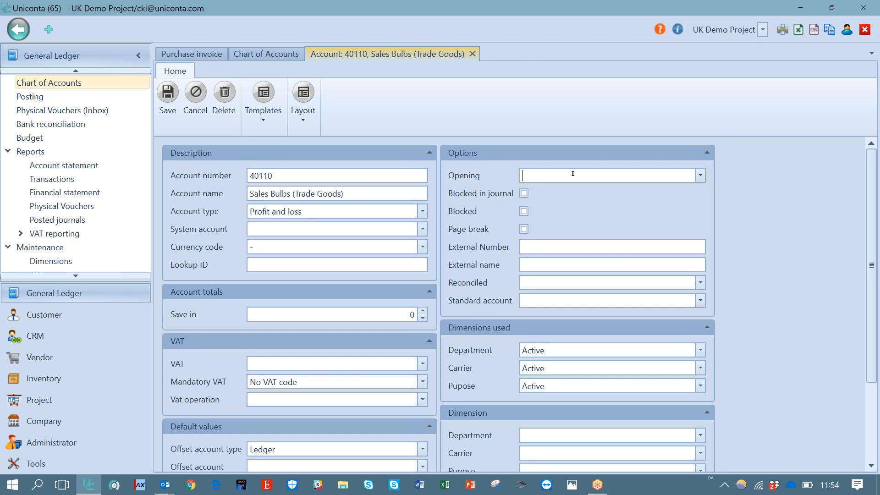
# Scroll through the full list of system account options for account 40110 and close it without choosing
pyautogui.click(423, 229)
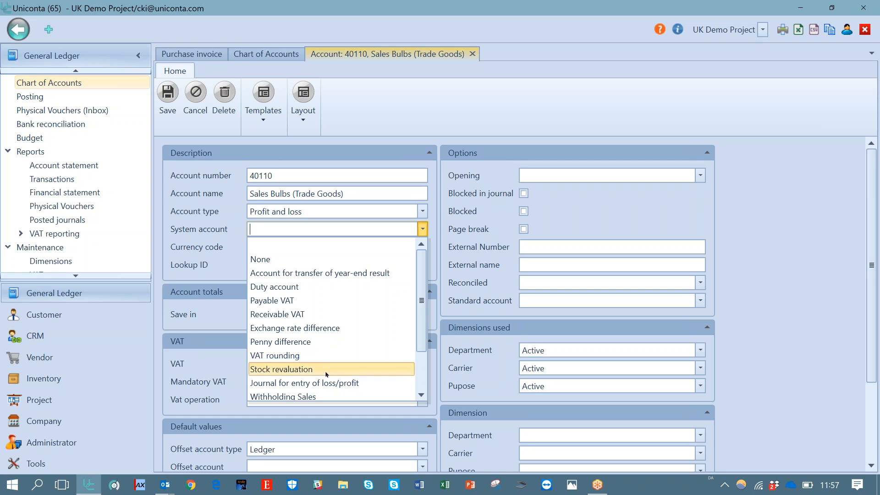
pyautogui.moveTo(422, 347); pyautogui.dragTo(421, 394)
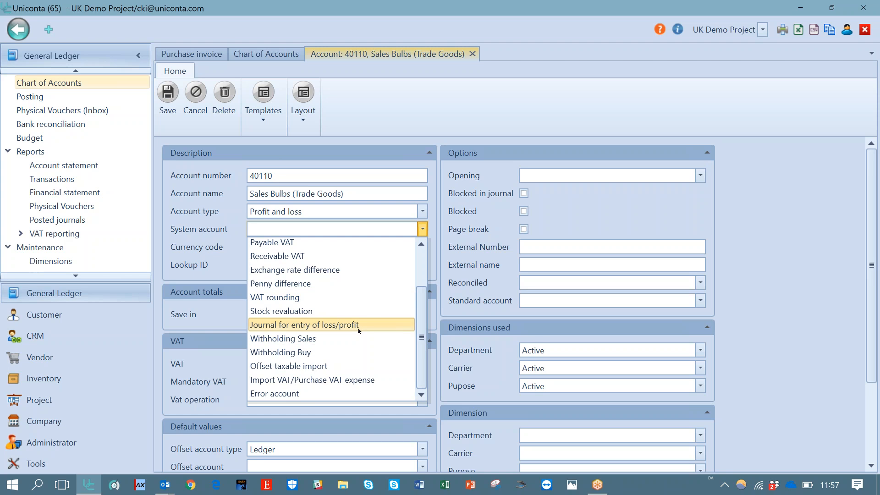
pyautogui.press('Down')
pyautogui.press('Down')
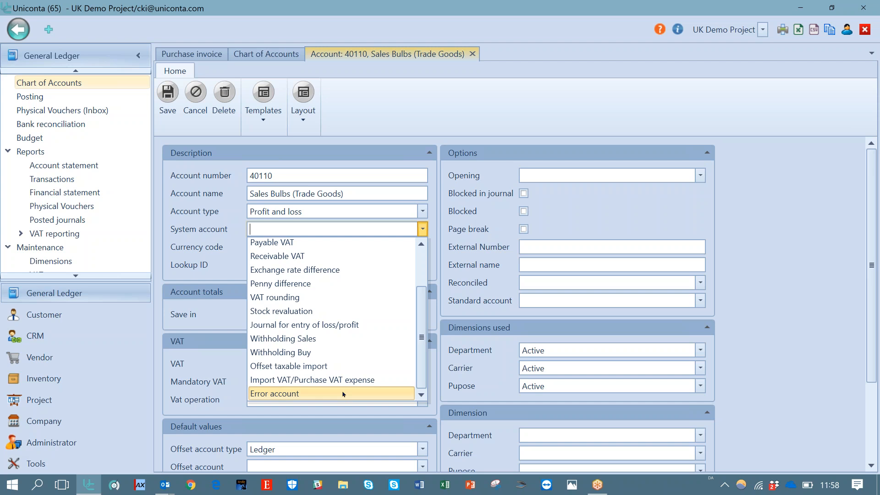
pyautogui.click(544, 17)
pyautogui.click(544, 18)
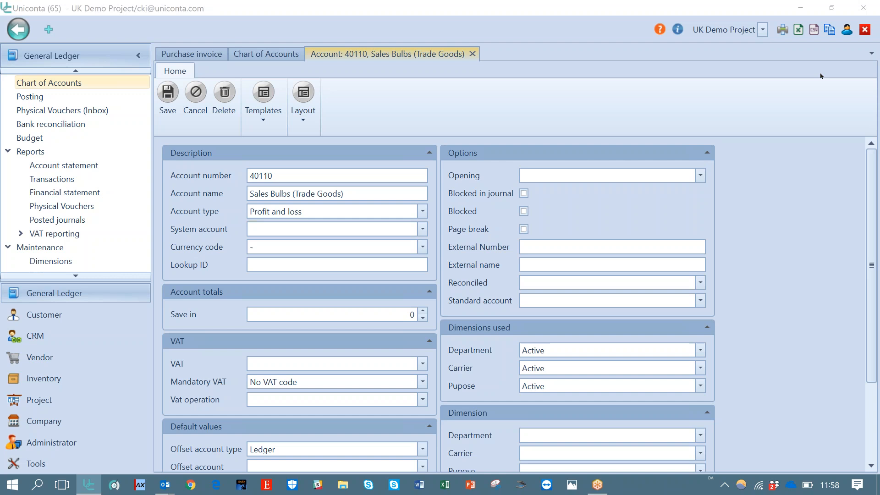
pyautogui.click(655, 64)
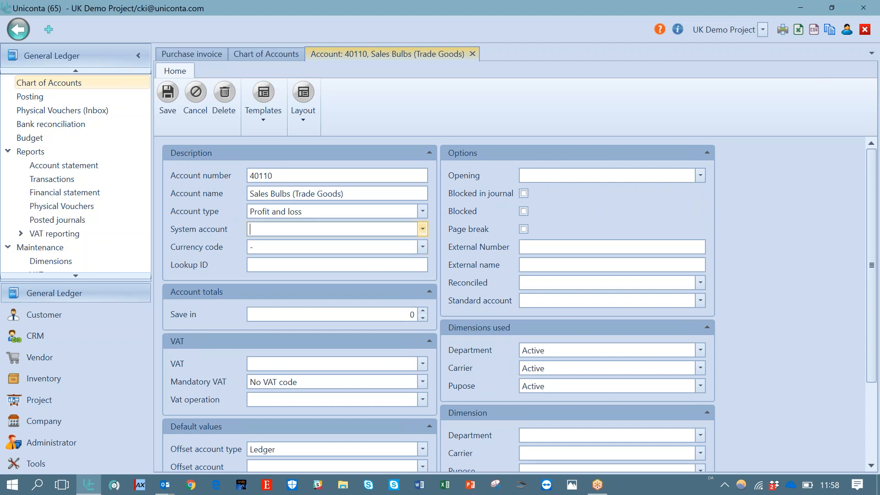
# View the account's currency code options, then check the company's currency in Company information and close that tab
pyautogui.click(424, 247)
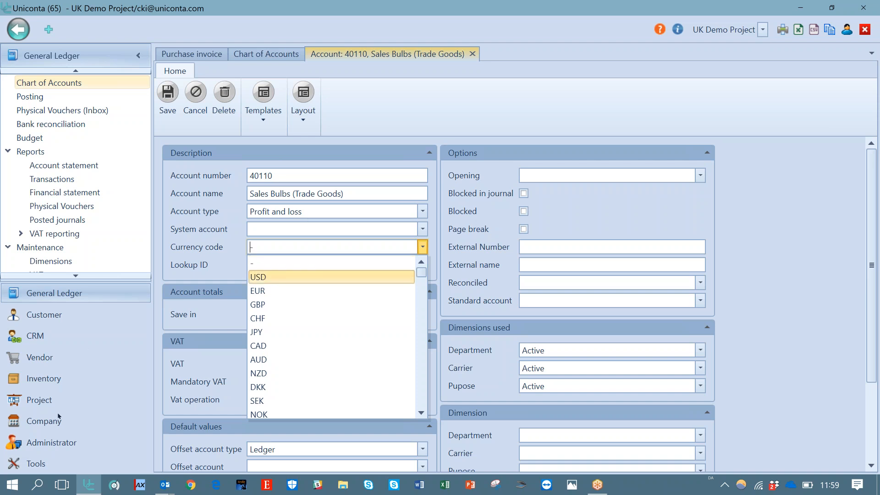
pyautogui.click(42, 426)
pyautogui.click(43, 426)
pyautogui.click(85, 78)
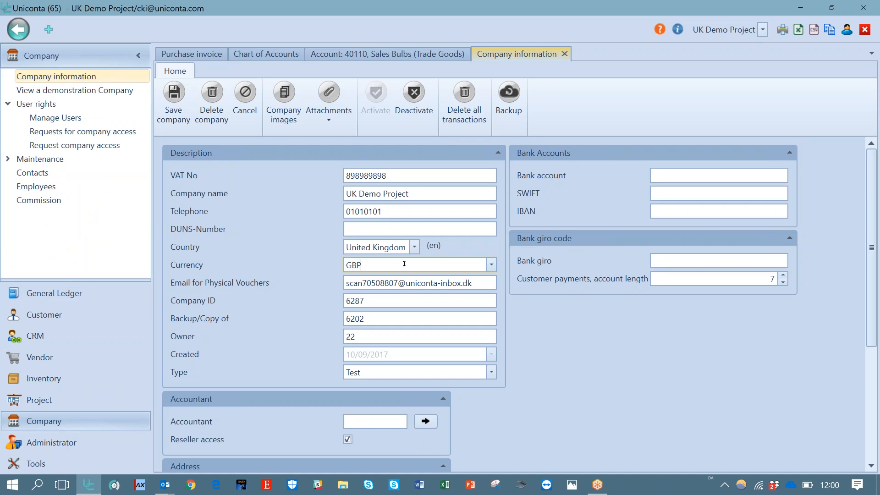
pyautogui.click(564, 54)
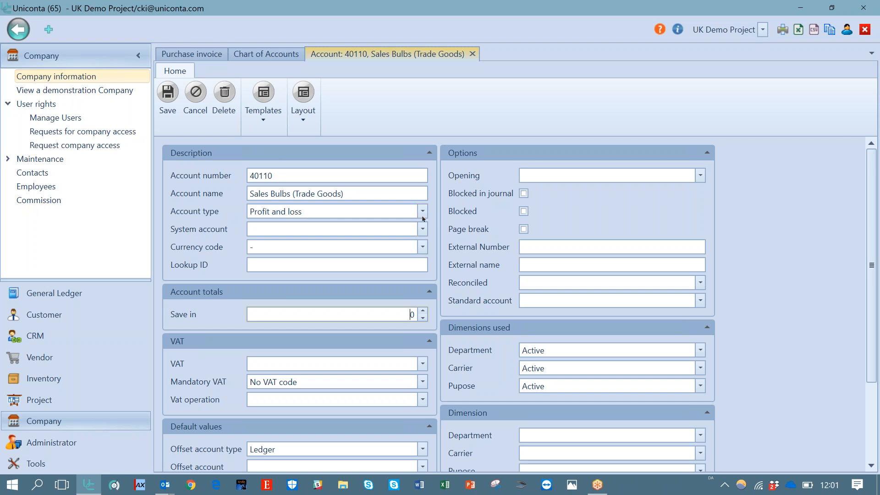
# Try switching account 40110's type to Total, then restore it to Profit and loss
pyautogui.click(422, 212)
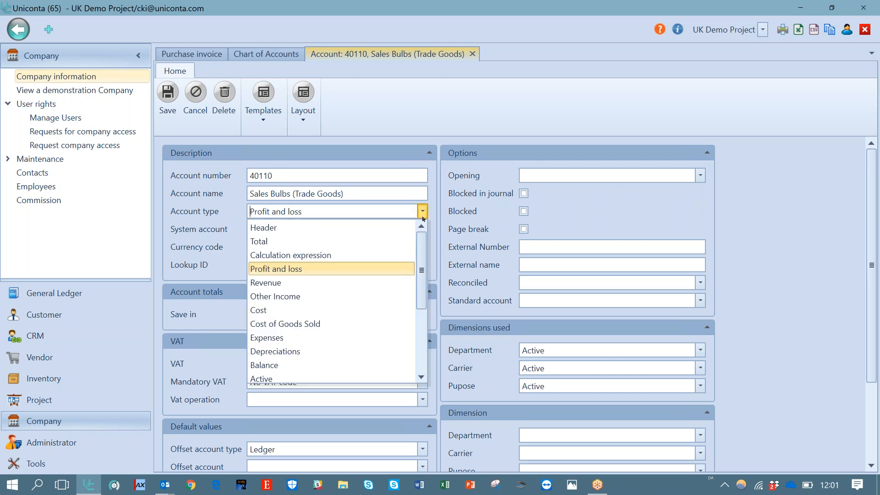
pyautogui.click(367, 242)
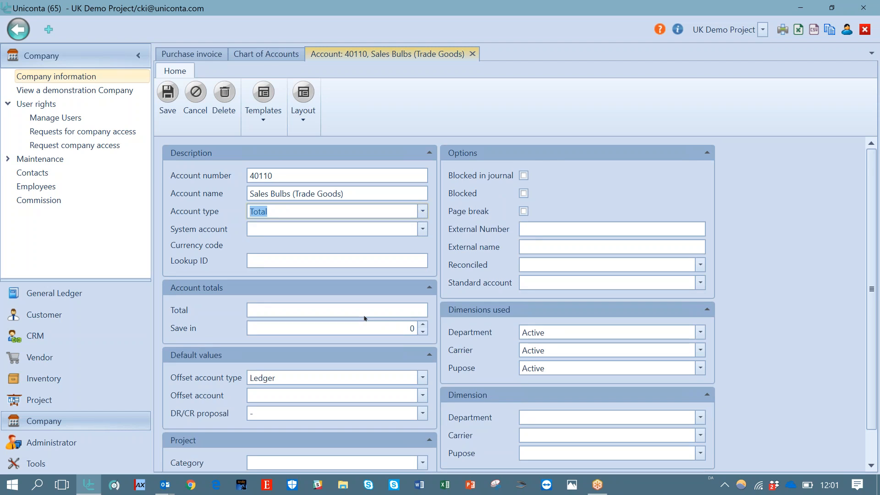
pyautogui.click(365, 311)
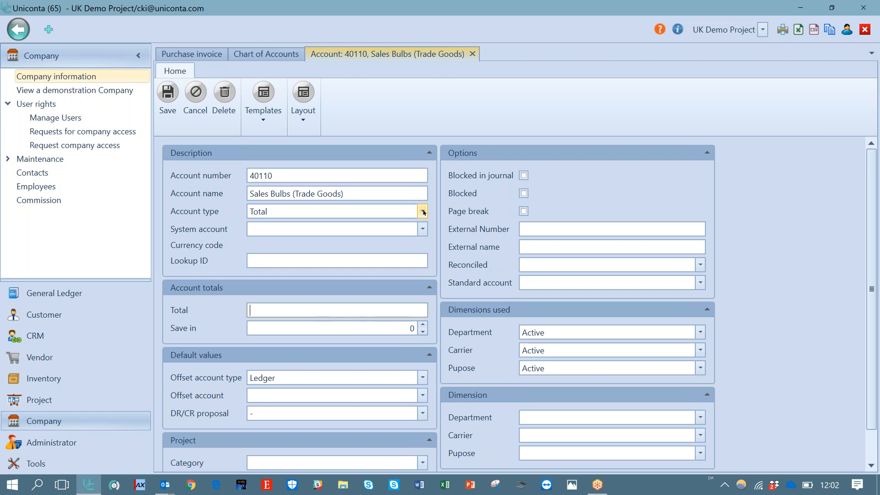
pyautogui.click(422, 212)
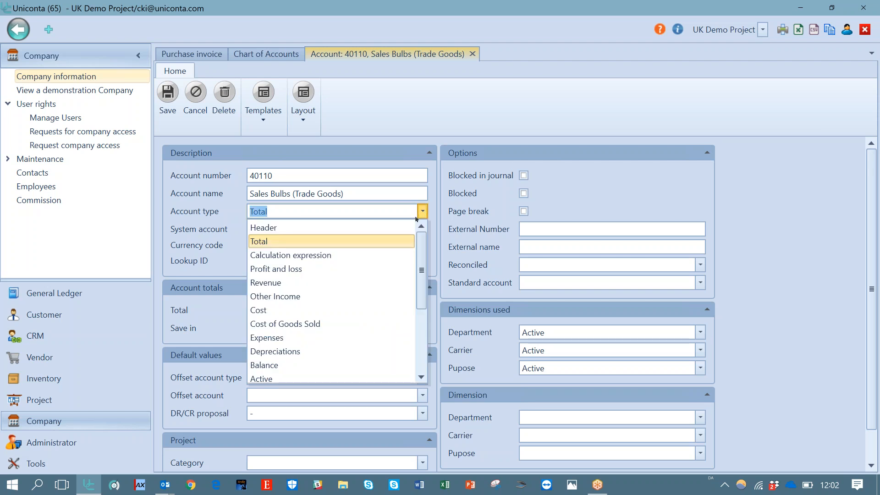
pyautogui.click(358, 270)
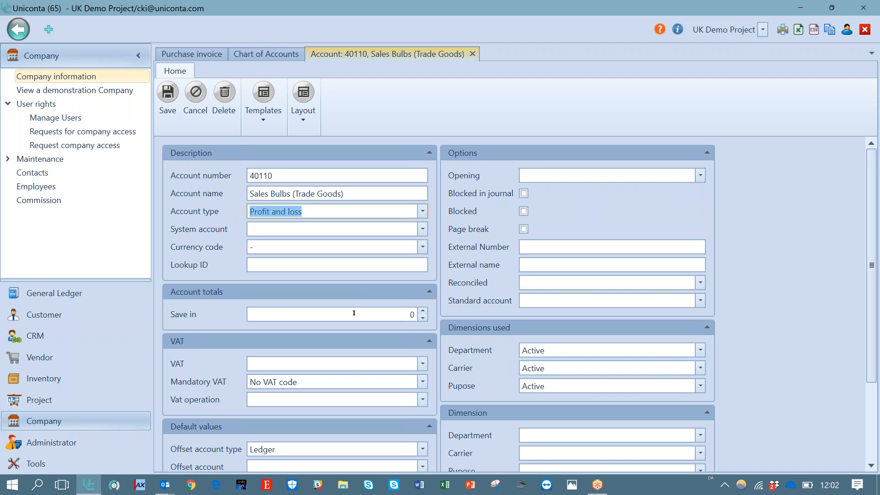
# Clear the Save in value of account 40110 and return to the Chart of Accounts
pyautogui.click(354, 313)
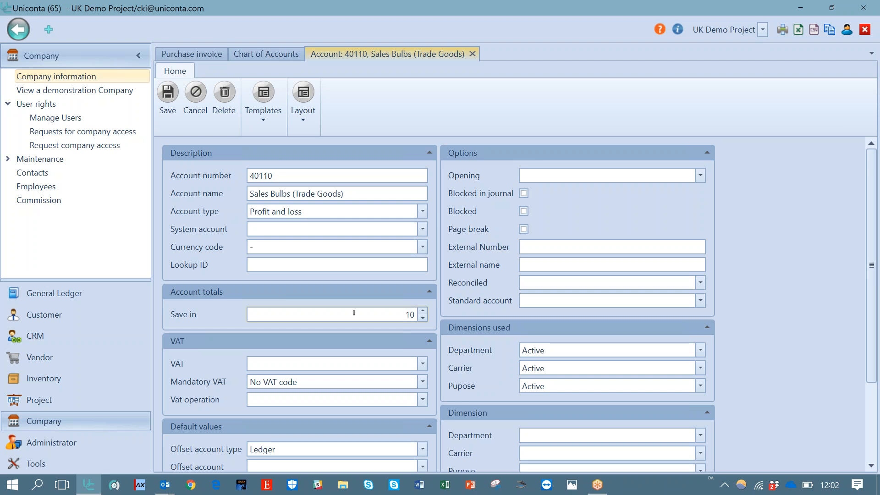
pyautogui.press('Delete')
pyautogui.scroll(-1, 354, 313)
pyautogui.click(272, 57)
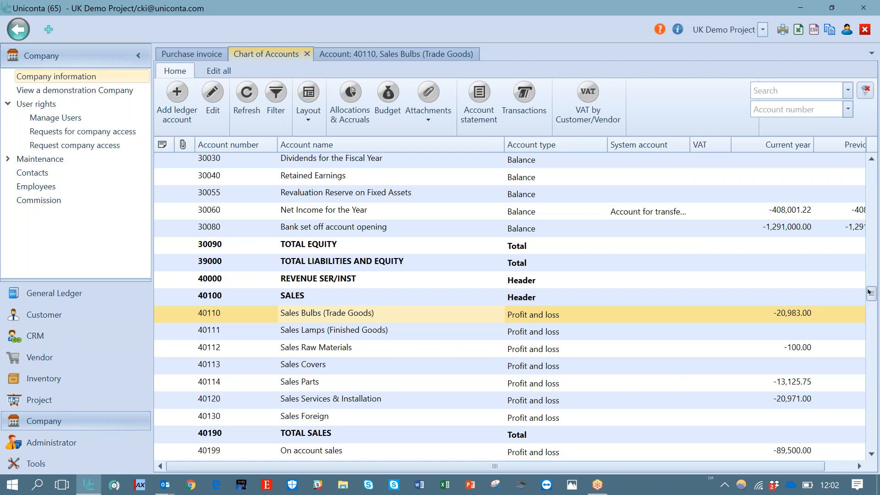
# Highlight the cost of goods accounts 50210, 50214 and 50217 in the chart of accounts
pyautogui.moveTo(869, 291); pyautogui.dragTo(873, 329)
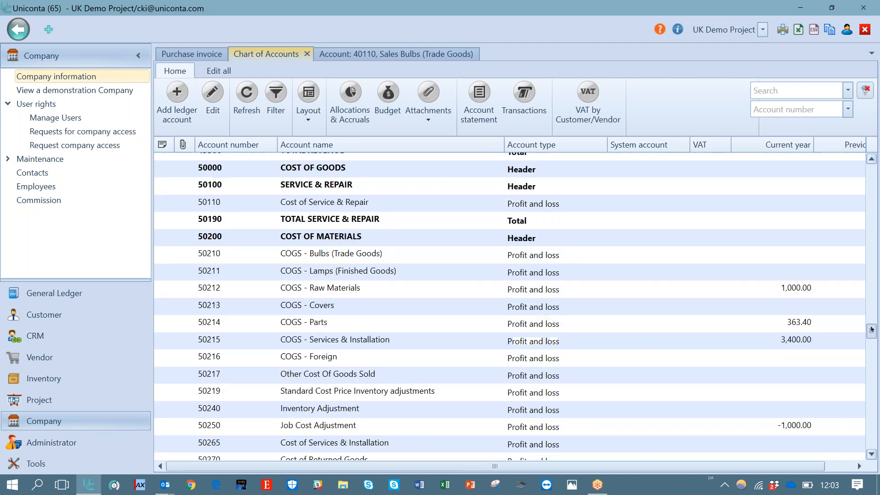
pyautogui.click(376, 255)
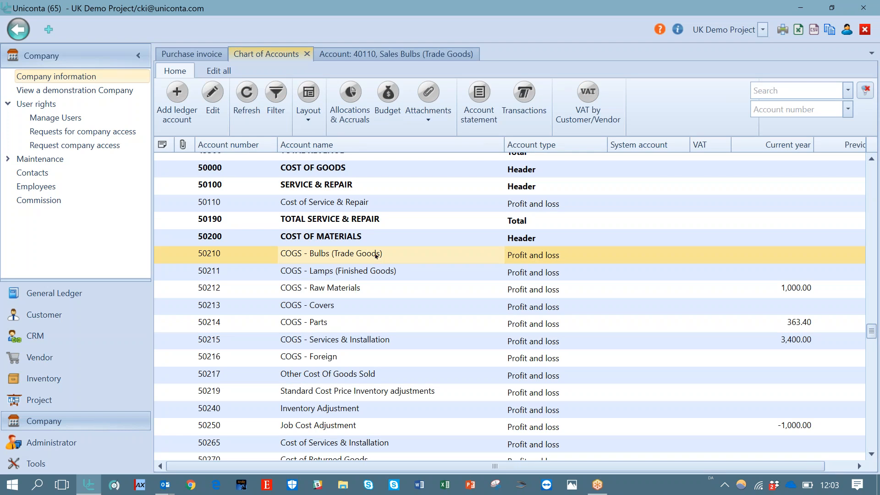
pyautogui.click(349, 323)
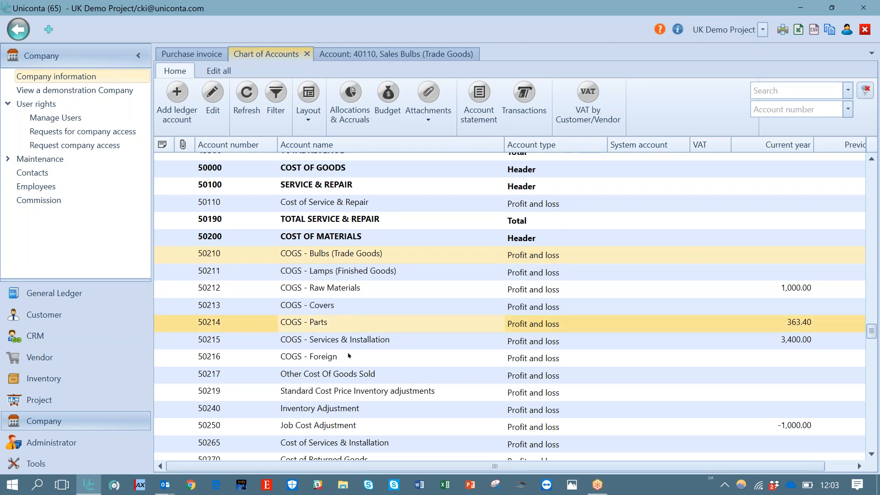
pyautogui.click(347, 376)
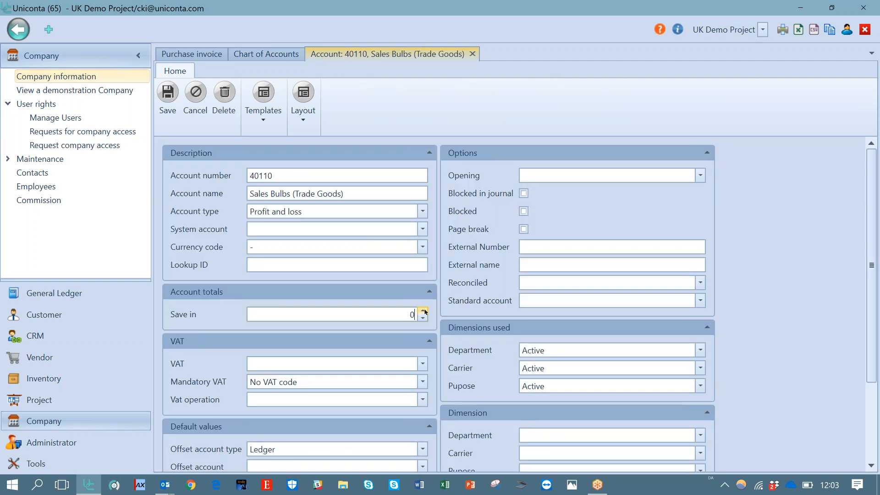
# Raise account 40110's Save in value to 1 and return to the Chart of Accounts
pyautogui.click(423, 311)
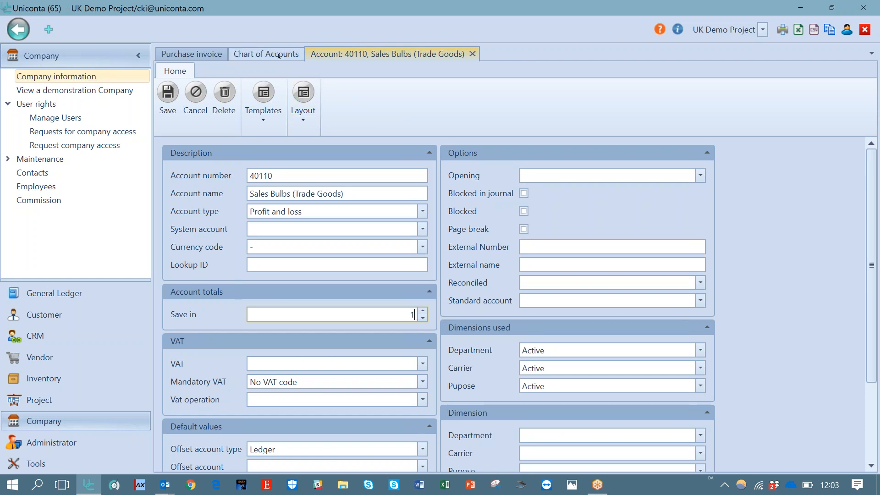
pyautogui.click(279, 56)
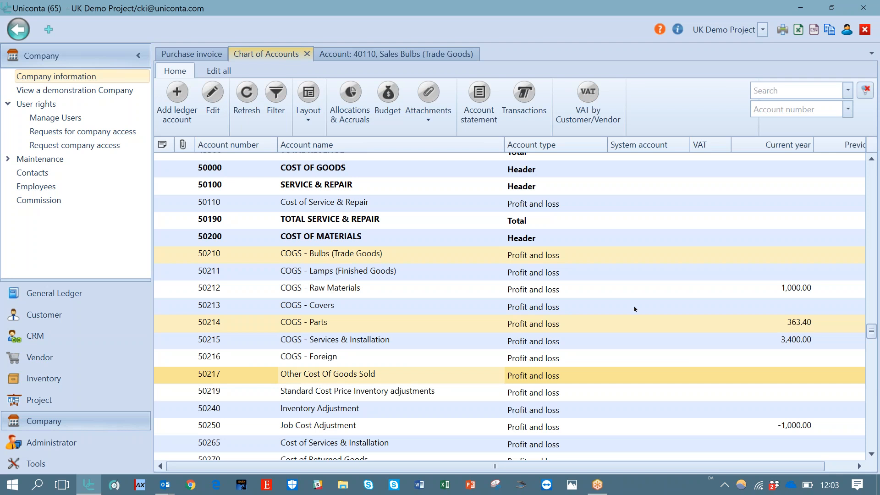
# Add the Calculation expression column to the chart of accounts grid through the layout field list
pyautogui.scroll(-3, 875, 349)
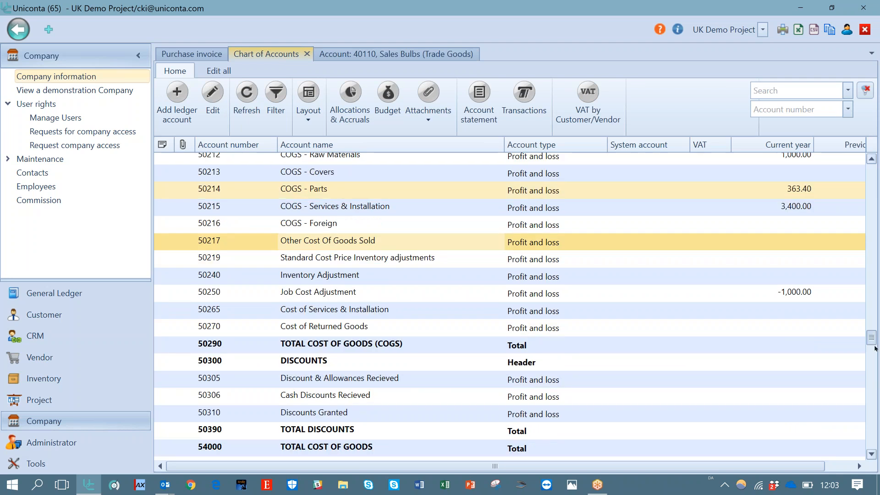
pyautogui.scroll(-3, 876, 349)
pyautogui.click(374, 288)
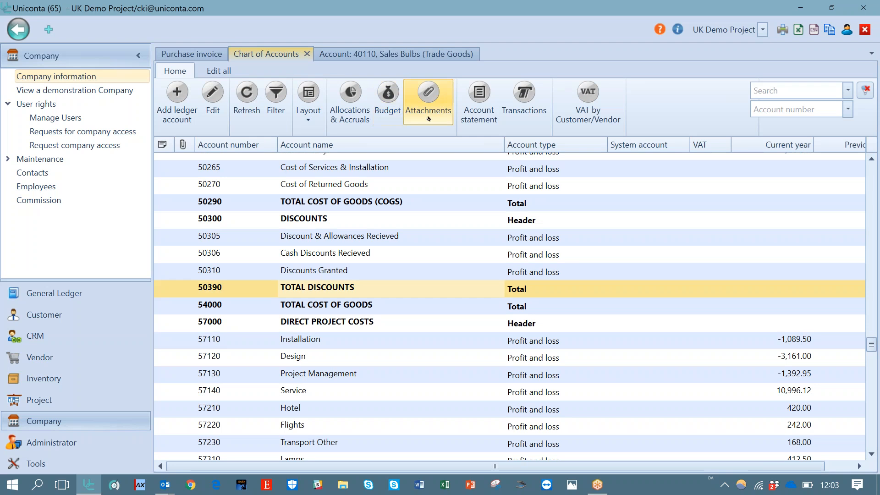
pyautogui.click(311, 123)
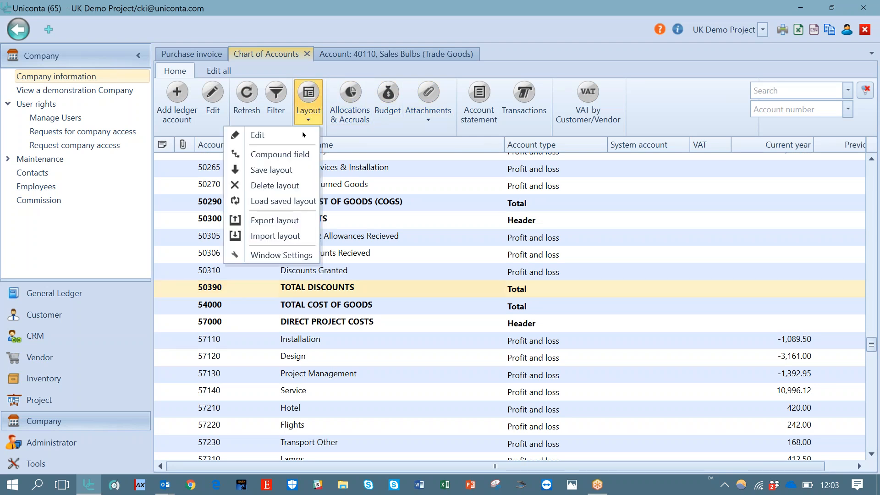
pyautogui.click(293, 134)
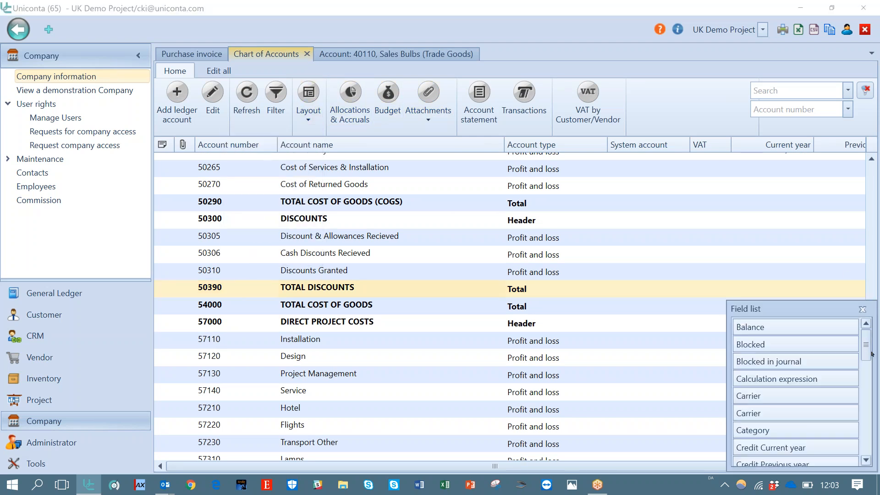
pyautogui.moveTo(802, 379); pyautogui.dragTo(609, 144)
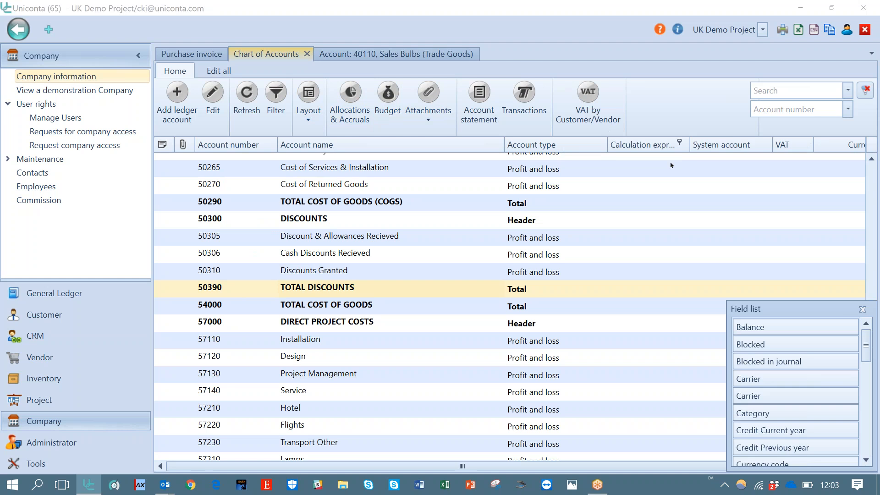
pyautogui.click(863, 310)
pyautogui.click(626, 290)
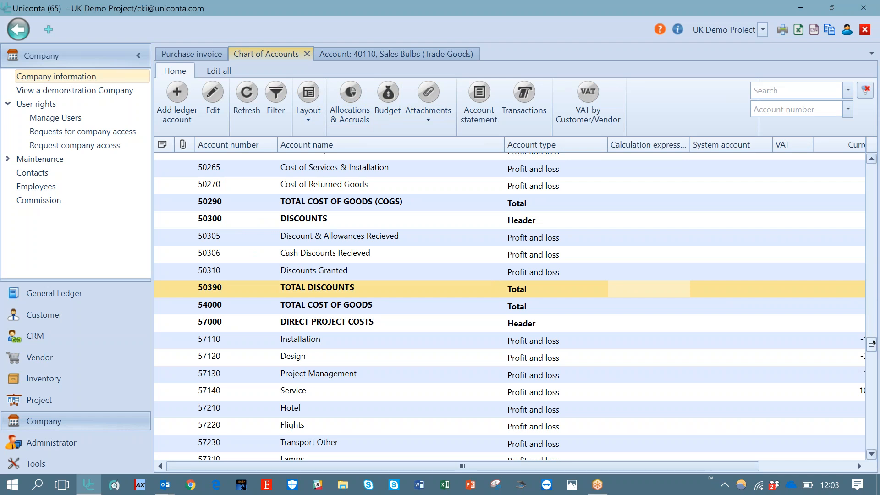
# Browse the chart of accounts from the assets at the top down to the equity totals
pyautogui.moveTo(874, 344); pyautogui.dragTo(871, 204)
pyautogui.moveTo(860, 163); pyautogui.dragTo(862, 156)
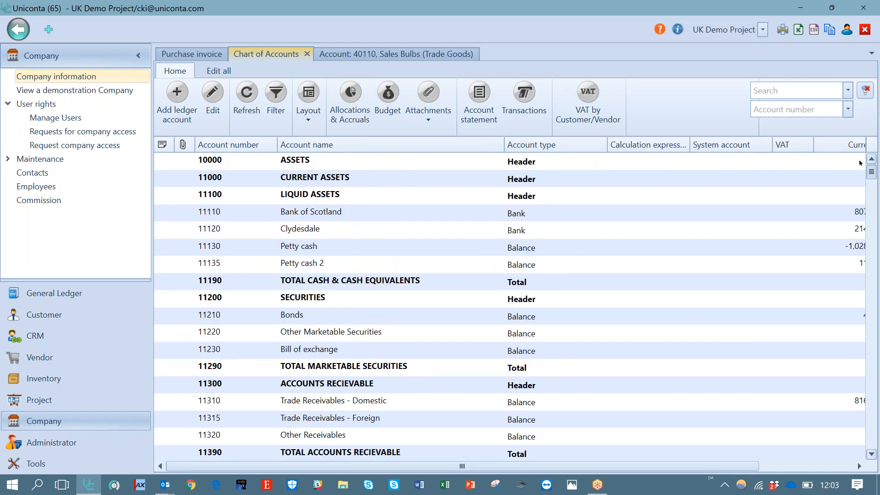
pyautogui.click(540, 161)
pyautogui.press('Down')
pyautogui.press('Down')
pyautogui.press('Down')
pyautogui.press('Up')
pyautogui.press('Up')
pyautogui.press('Up')
pyautogui.press('Down')
pyautogui.press('Down')
pyautogui.press('Down')
pyautogui.press('Down')
pyautogui.press('Down')
pyautogui.press('Down')
pyautogui.press('Down')
pyautogui.press('Down')
pyautogui.press('Down')
pyautogui.press('Down')
pyautogui.press('Down')
pyautogui.press('Down')
pyautogui.press('Down')
pyautogui.press('Down')
pyautogui.press('Down')
pyautogui.press('Down')
pyautogui.press('Down')
pyautogui.press('Down')
pyautogui.press('Down')
pyautogui.press('Down')
pyautogui.press('Down')
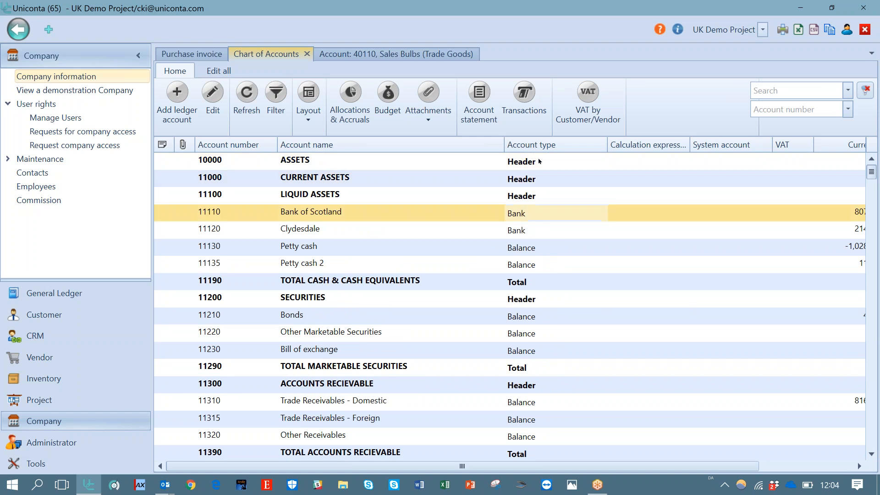
pyautogui.press('Down')
pyautogui.press('Down')
pyautogui.press('Down')
pyautogui.press('Down')
pyautogui.press('Down')
pyautogui.press('Down')
pyautogui.press('Down')
pyautogui.press('Down')
pyautogui.press('Down')
pyautogui.press('Down')
pyautogui.press('Down')
pyautogui.press('Down')
pyautogui.press('Down')
pyautogui.press('Down')
pyautogui.press('Down')
pyautogui.press('Down')
pyautogui.press('Down')
pyautogui.press('Down')
pyautogui.press('Down')
pyautogui.press('Down')
pyautogui.press('Down')
pyautogui.press('Down')
pyautogui.press('Down')
pyautogui.press('Down')
pyautogui.press('Down')
pyautogui.press('Down')
pyautogui.press('Down')
pyautogui.press('Down')
pyautogui.press('Down')
pyautogui.press('Down')
pyautogui.press('Down')
pyautogui.press('Down')
pyautogui.press('Down')
pyautogui.press('Down')
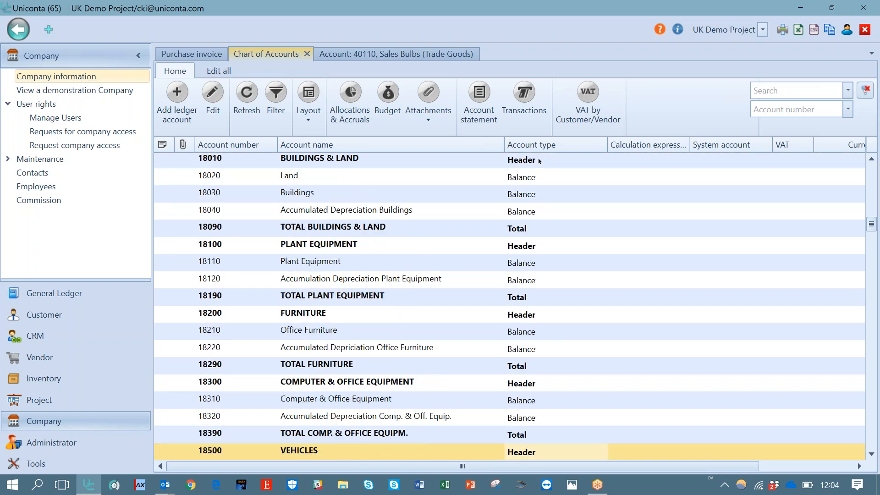
pyautogui.press('Down')
pyautogui.press('Down')
pyautogui.press('Down')
pyautogui.press('Down')
pyautogui.press('Down')
pyautogui.press('Down')
pyautogui.press('Down')
pyautogui.press('Down')
pyautogui.press('Down')
pyautogui.press('Down')
pyautogui.press('Down')
pyautogui.press('Down')
pyautogui.press('Down')
pyautogui.press('Down')
pyautogui.press('Down')
pyautogui.press('Down')
pyautogui.press('Down')
pyautogui.press('Down')
pyautogui.press('Down')
pyautogui.press('Down')
pyautogui.press('Down')
pyautogui.press('Down')
pyautogui.press('Down')
pyautogui.press('Down')
pyautogui.press('Down')
pyautogui.press('Down')
pyautogui.press('Down')
pyautogui.press('Down')
pyautogui.press('Down')
pyautogui.press('Down')
pyautogui.press('Down')
pyautogui.press('Down')
pyautogui.press('Down')
pyautogui.press('Down')
pyautogui.press('Down')
pyautogui.press('Down')
pyautogui.press('Down')
pyautogui.press('Down')
pyautogui.press('Down')
pyautogui.press('Down')
pyautogui.press('Down')
pyautogui.press('Down')
pyautogui.press('Down')
pyautogui.press('Down')
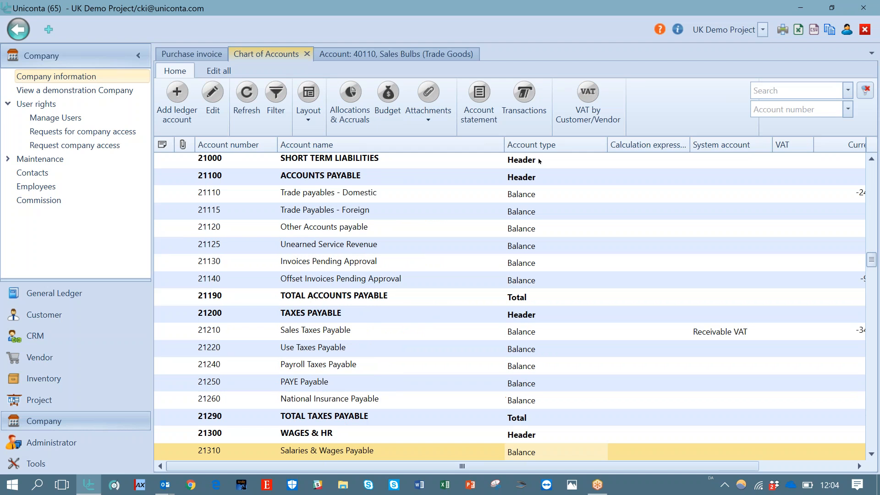
pyautogui.press('Up')
pyautogui.press('Up')
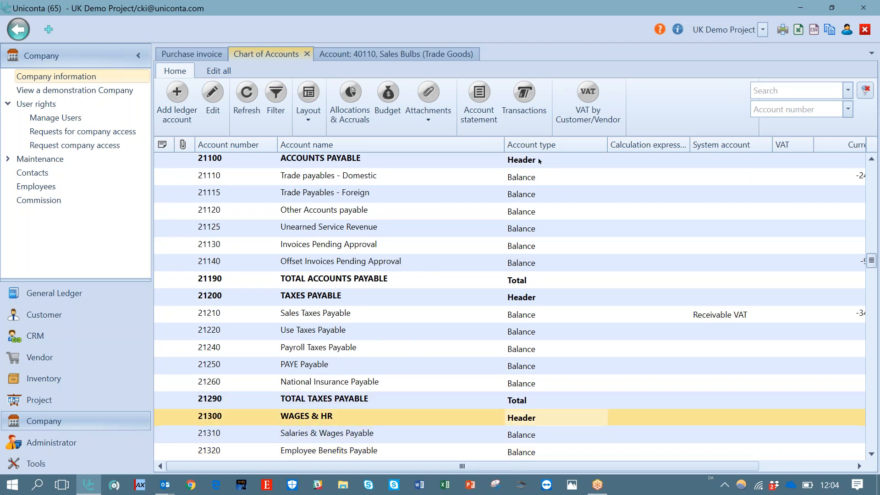
pyautogui.press('Down')
pyautogui.press('Down')
pyautogui.press('Down')
pyautogui.press('Down')
pyautogui.press('Down')
pyautogui.press('Down')
pyautogui.press('Down')
pyautogui.press('Down')
pyautogui.press('Down')
pyautogui.press('Down')
pyautogui.press('Down')
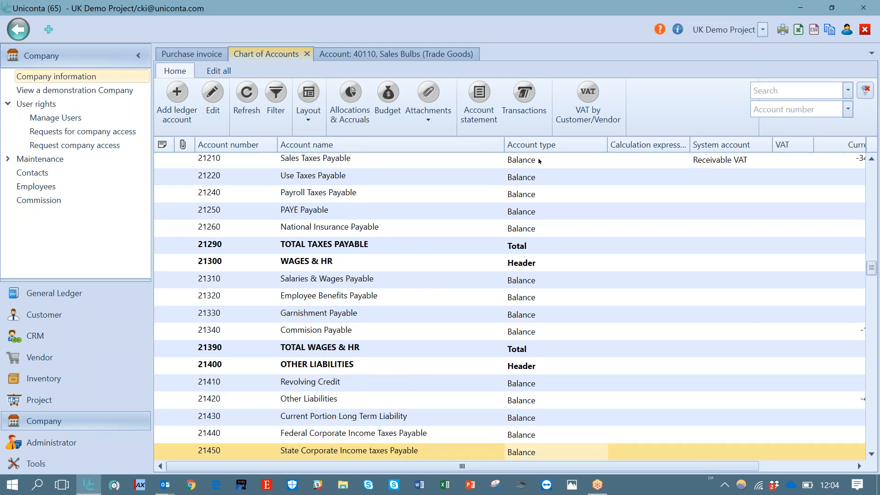
pyautogui.press('Down')
pyautogui.press('Down')
pyautogui.press('Down')
pyautogui.press('Down')
pyautogui.press('Down')
pyautogui.press('Down')
pyautogui.press('Down')
pyautogui.press('Down')
pyautogui.press('Down')
pyautogui.press('Down')
pyautogui.press('Down')
pyautogui.press('Down')
pyautogui.press('Down')
pyautogui.press('Down')
pyautogui.press('Down')
pyautogui.press('Down')
pyautogui.press('Down')
pyautogui.press('Down')
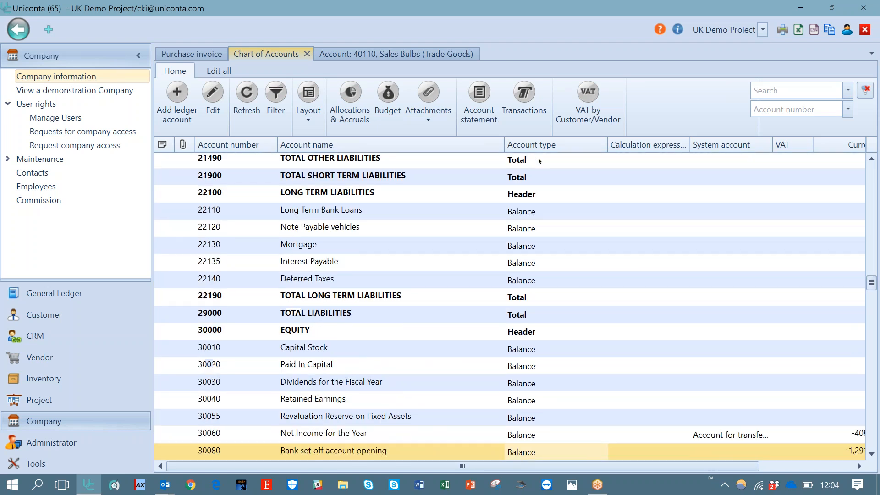
pyautogui.press('Down')
pyautogui.press('Down')
pyautogui.press('Down')
pyautogui.press('Down')
pyautogui.press('Down')
pyautogui.press('Down')
pyautogui.press('Down')
pyautogui.press('Down')
pyautogui.press('Down')
pyautogui.press('Down')
pyautogui.press('Down')
pyautogui.press('Down')
pyautogui.press('Up')
pyautogui.press('Up')
pyautogui.press('Up')
pyautogui.press('Up')
pyautogui.press('Up')
pyautogui.press('Up')
pyautogui.press('Up')
pyautogui.press('Up')
pyautogui.press('Up')
pyautogui.press('Up')
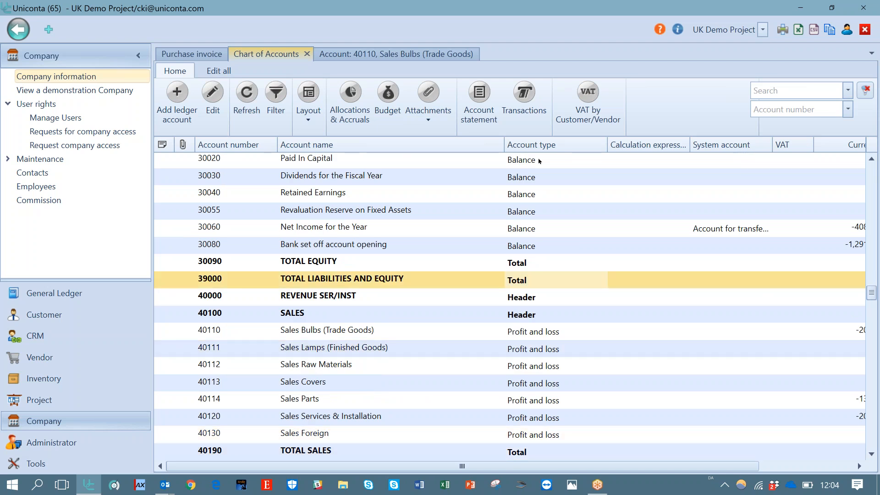
# Open account 39000 TOTAL LIABILITIES AND EQUITY, set its Total expression to 10000.39000 and save
pyautogui.click(630, 280)
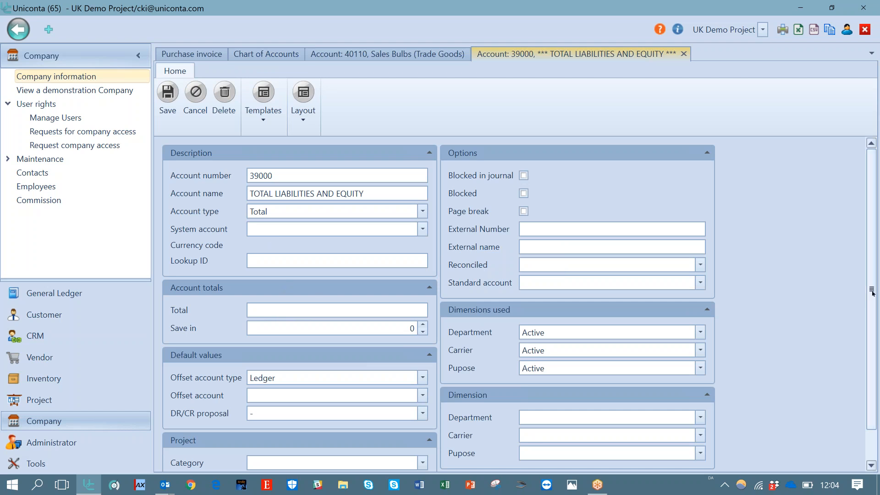
pyautogui.moveTo(875, 290); pyautogui.dragTo(873, 389)
pyautogui.scroll(2, 572, 349)
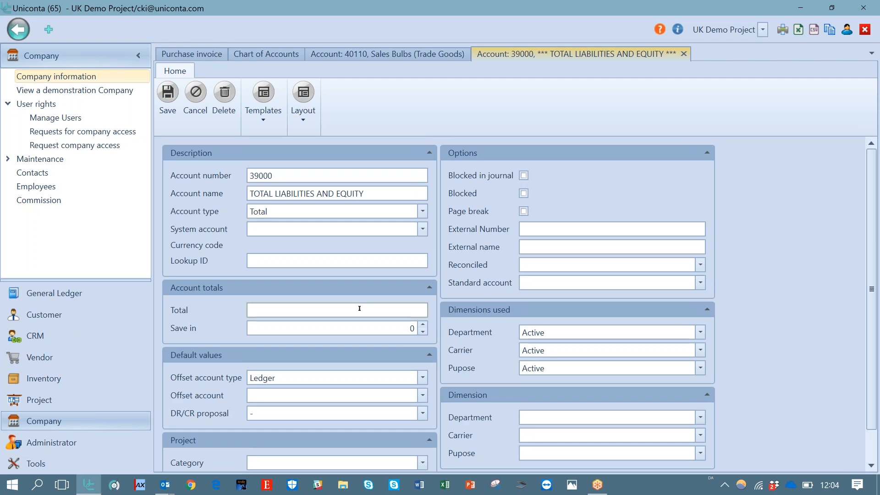
pyautogui.write('10000.39')
pyautogui.write('000')
pyautogui.click(169, 99)
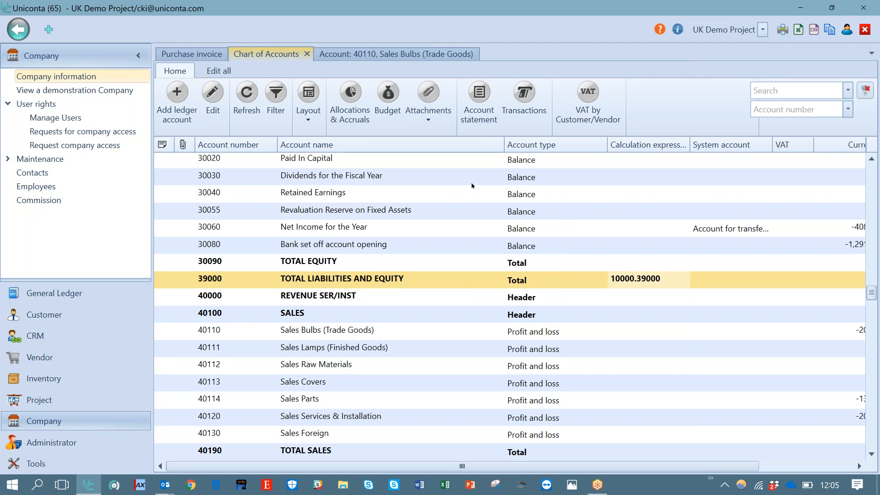
# Review the liability and equity accounts around 39000 in the chart of accounts
pyautogui.click(428, 54)
pyautogui.click(415, 317)
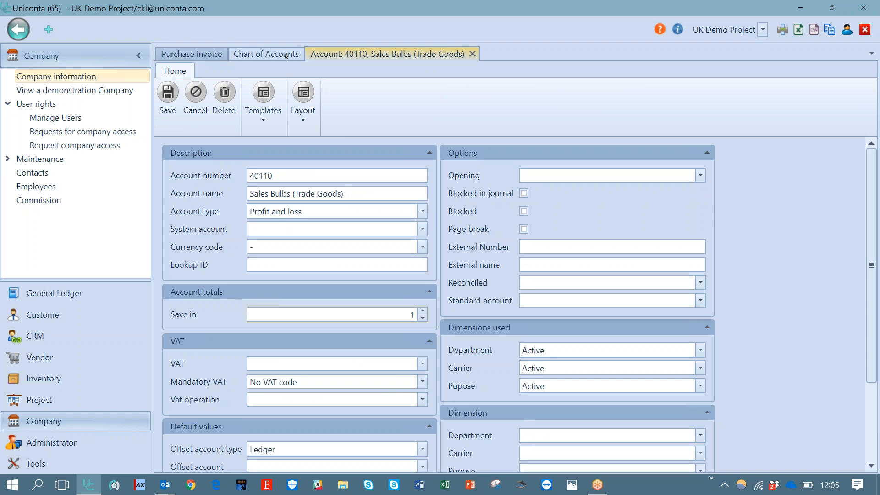
pyautogui.click(266, 54)
pyautogui.press('Up')
pyautogui.press('Up')
pyautogui.press('Up')
pyautogui.press('Up')
pyautogui.press('Up')
pyautogui.press('Up')
pyautogui.press('Up')
pyautogui.press('Up')
pyautogui.press('Up')
pyautogui.press('Up')
pyautogui.press('Up')
pyautogui.press('Up')
pyautogui.press('Up')
pyautogui.press('Up')
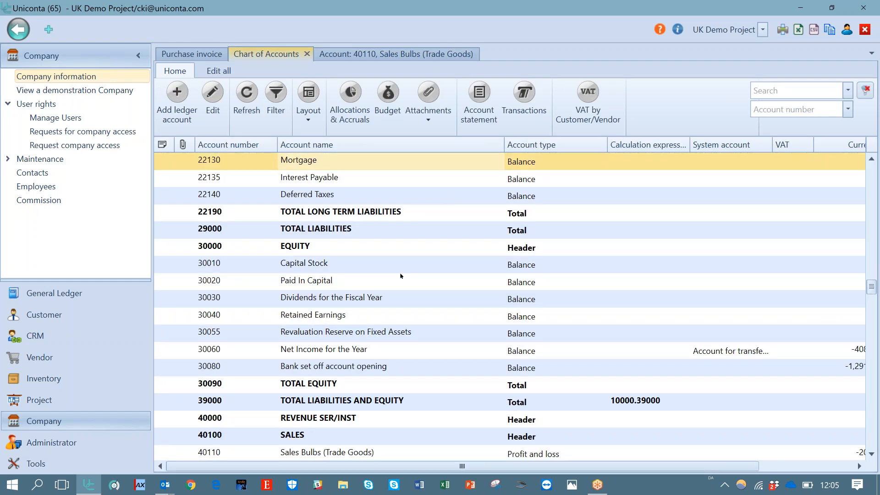
pyautogui.click(400, 276)
pyautogui.click(385, 184)
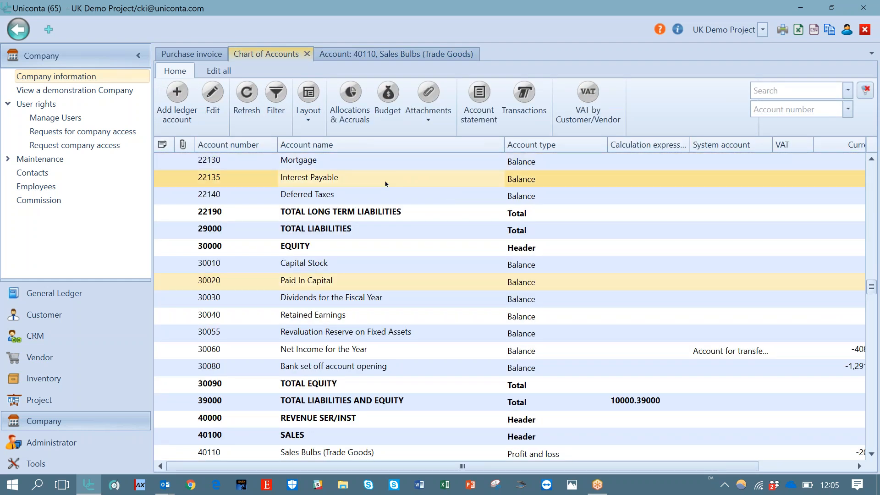
pyautogui.click(397, 160)
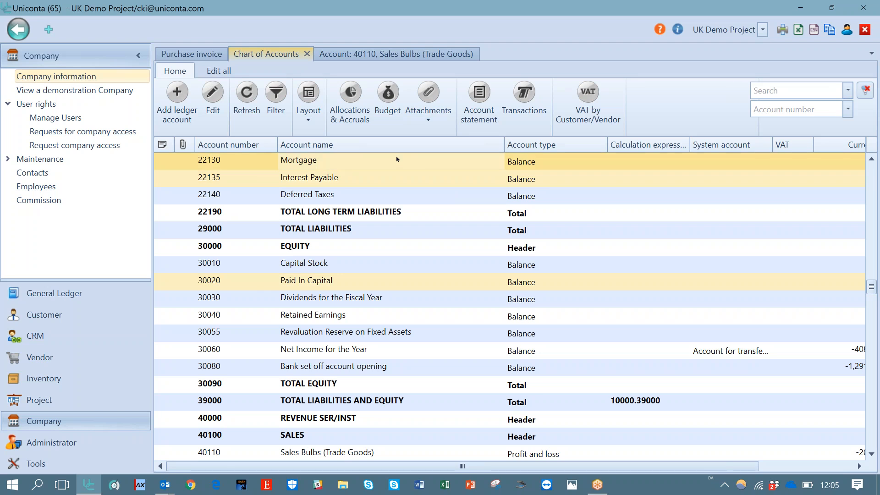
# Set account 40110's Save in value back to 0
pyautogui.click(397, 54)
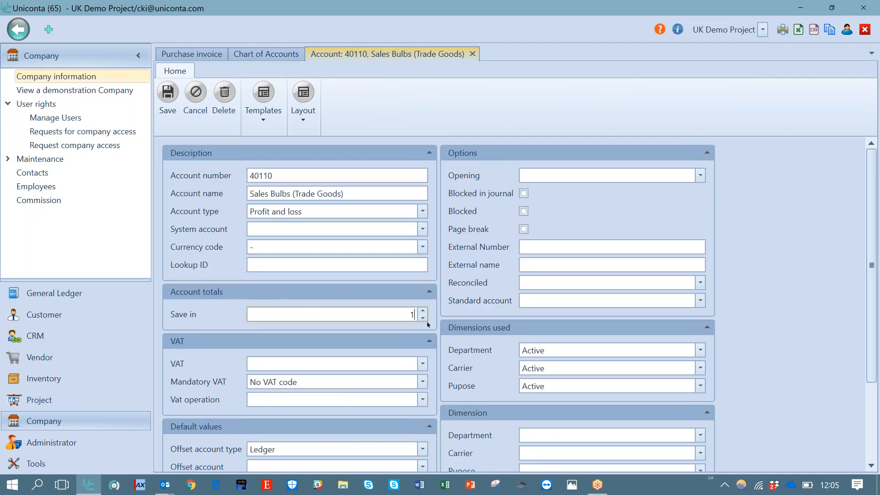
pyautogui.click(424, 318)
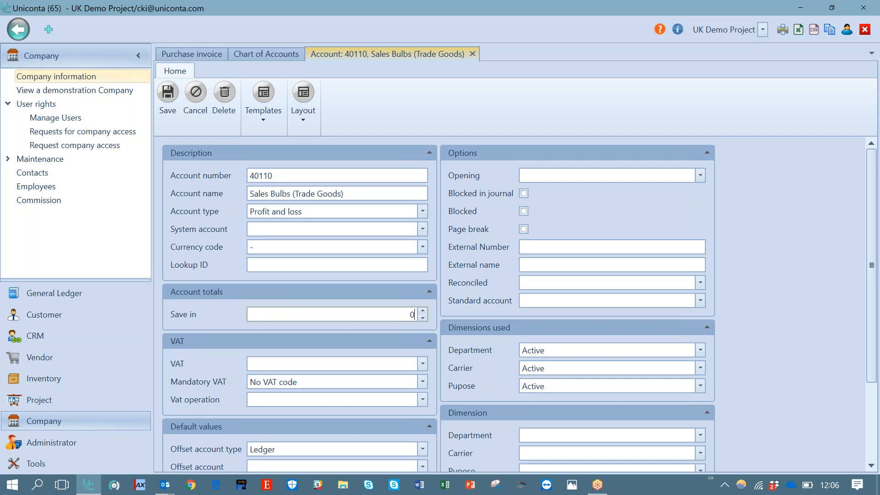
# Try changing account 40110 to a Total account with the Total expression 10000,30000,60000
pyautogui.click(422, 212)
pyautogui.click(304, 239)
pyautogui.click(285, 309)
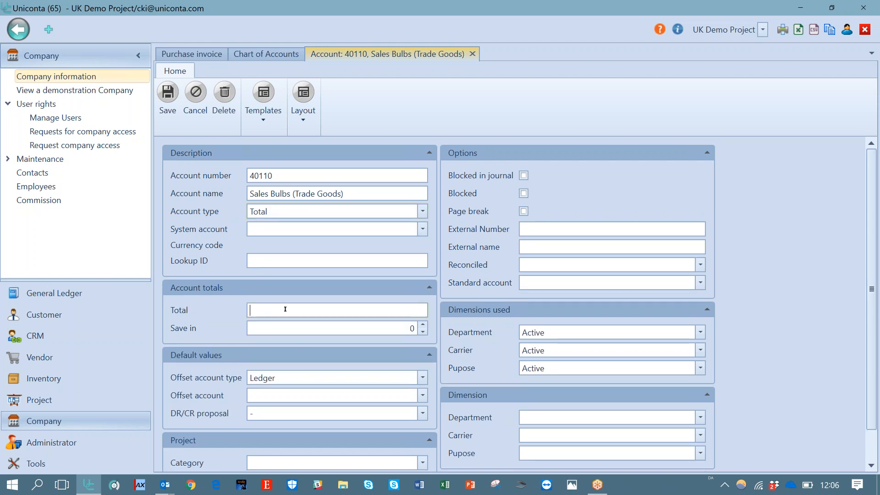
pyautogui.write('10000,30000,60000')
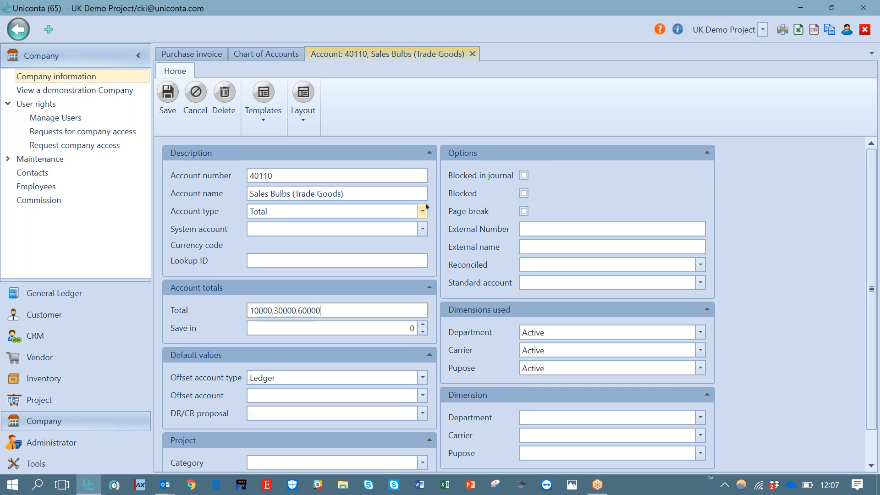
# Clear the Total expression and set account 40110's type back to Profit and loss
pyautogui.hotkey('ctrl', 'a')
pyautogui.press('BackSpace')
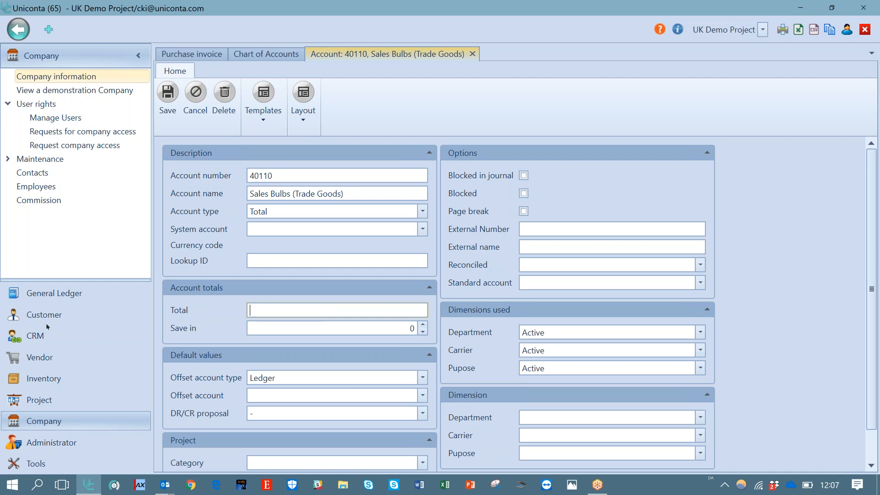
pyautogui.click(424, 212)
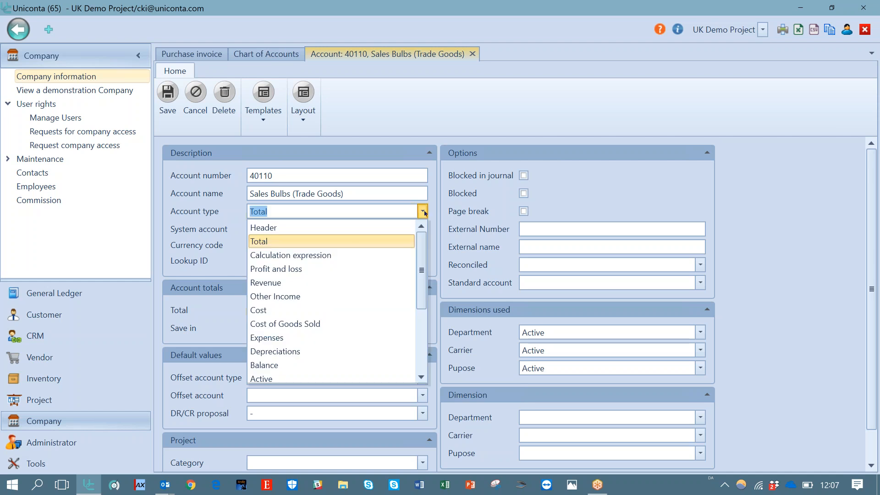
pyautogui.click(346, 270)
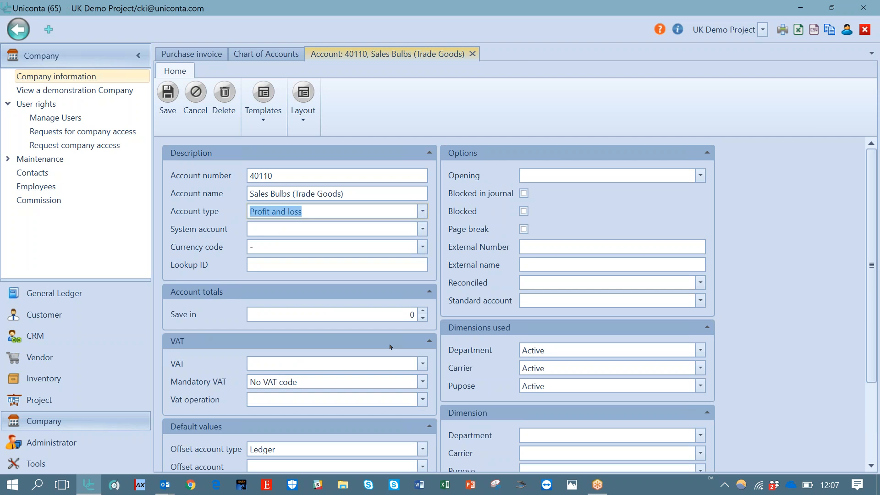
# Set account 40110's VAT code to vat_u and its Mandatory VAT option to Optional
pyautogui.click(423, 365)
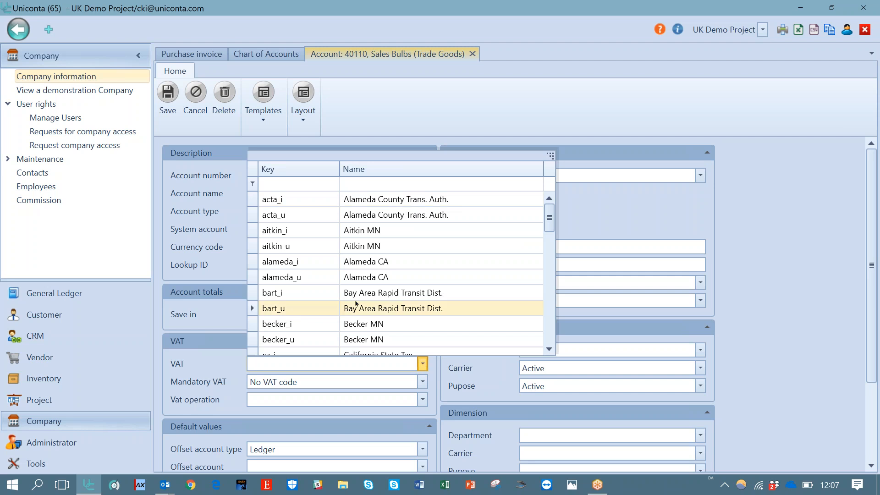
pyautogui.moveTo(549, 223); pyautogui.dragTo(549, 337)
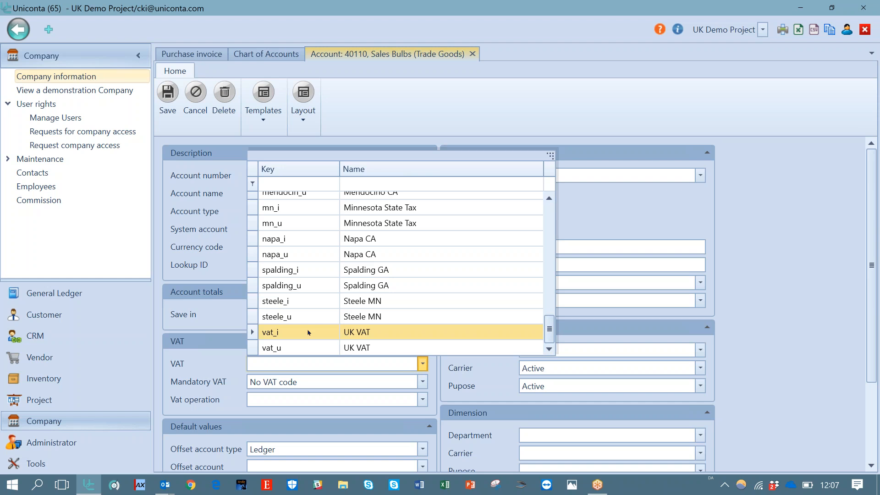
pyautogui.click(308, 352)
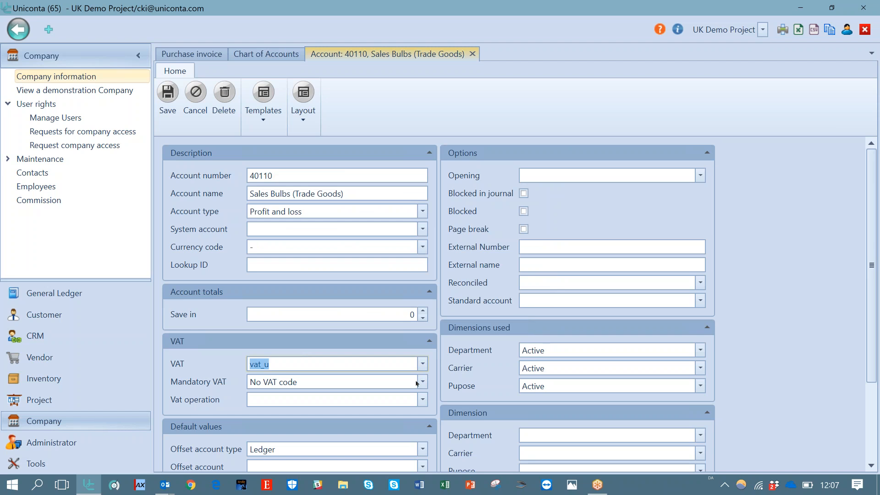
pyautogui.click(422, 384)
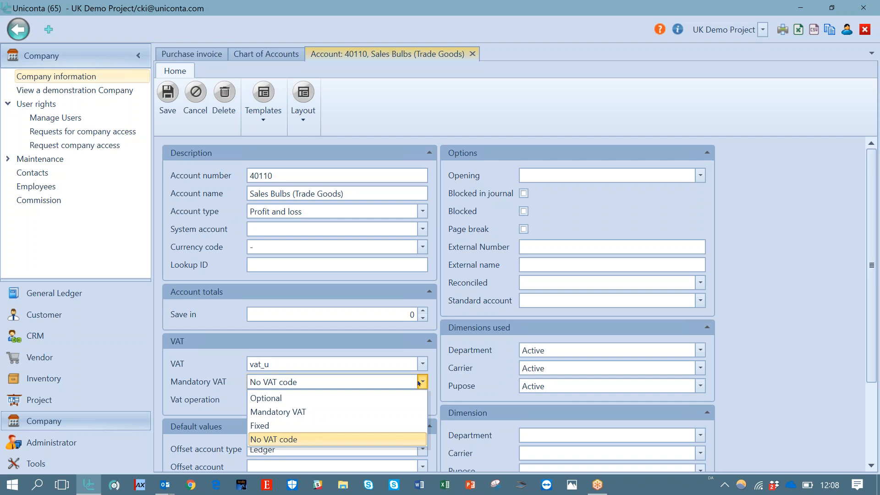
pyautogui.click(381, 399)
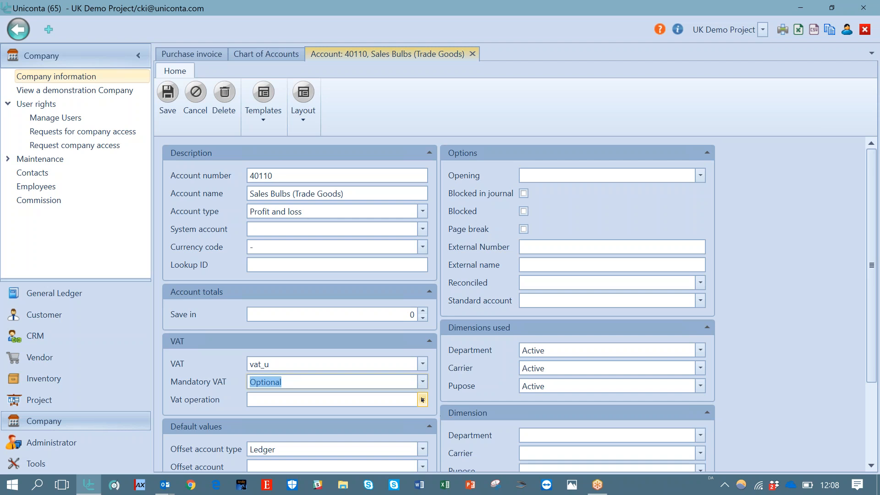
# Review the choices offered for Vat operation, Offset account type, DR/CR proposal and project Category on the account card
pyautogui.click(422, 400)
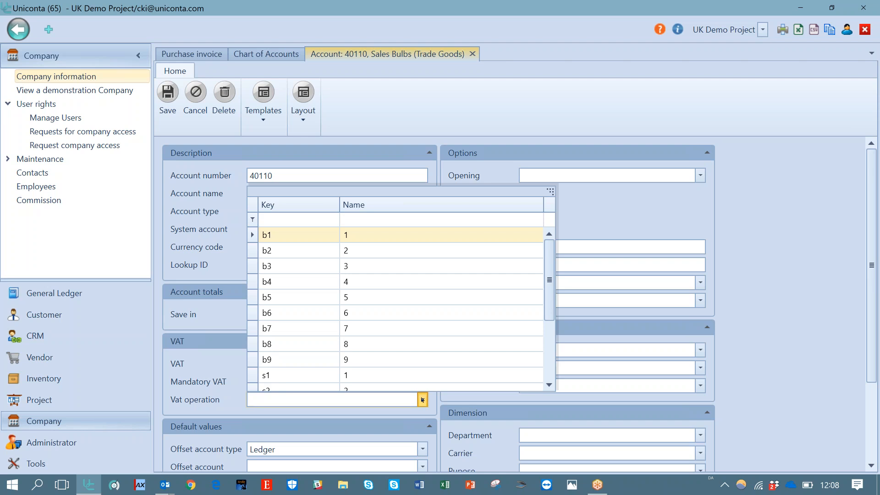
pyautogui.click(595, 224)
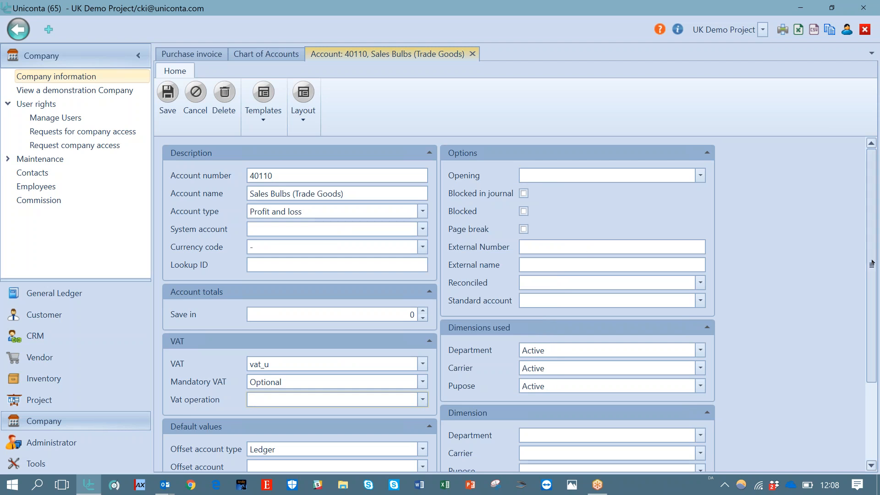
pyautogui.scroll(-2, 873, 237)
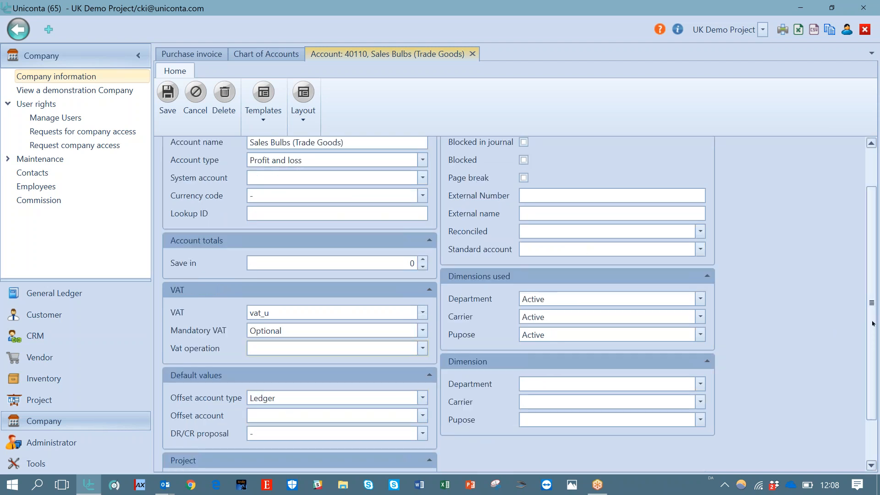
pyautogui.scroll(-2, 873, 324)
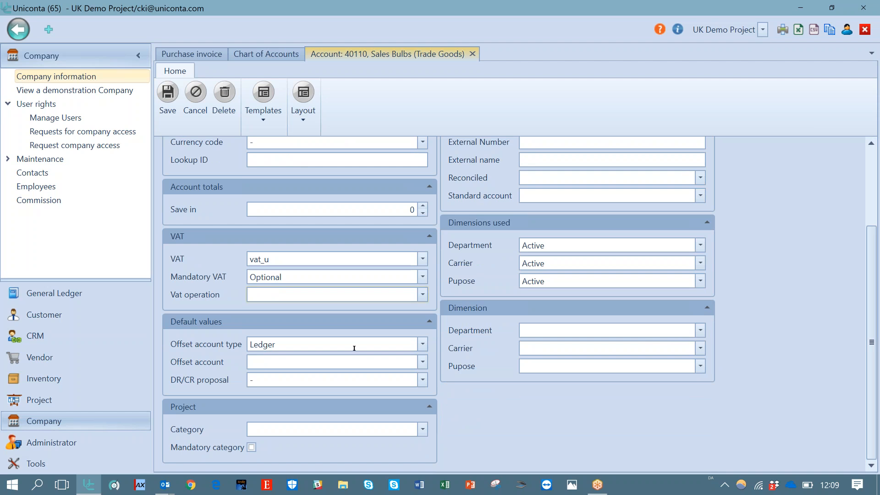
pyautogui.click(421, 345)
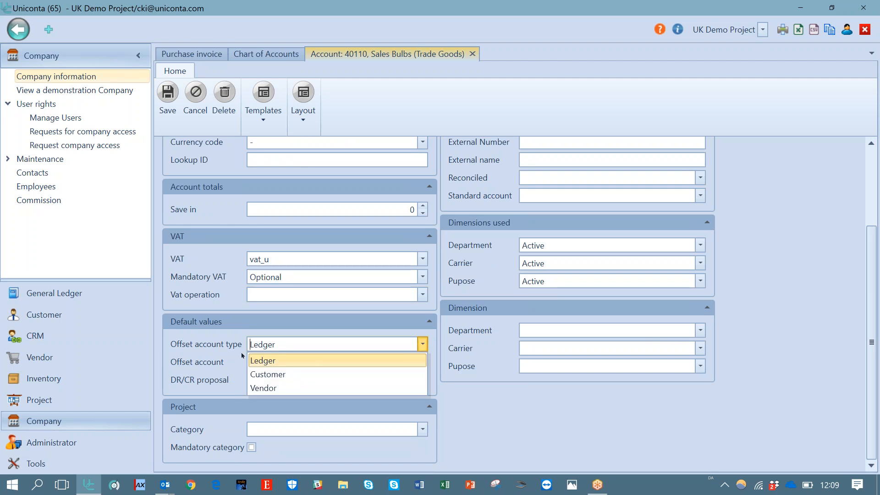
pyautogui.click(225, 367)
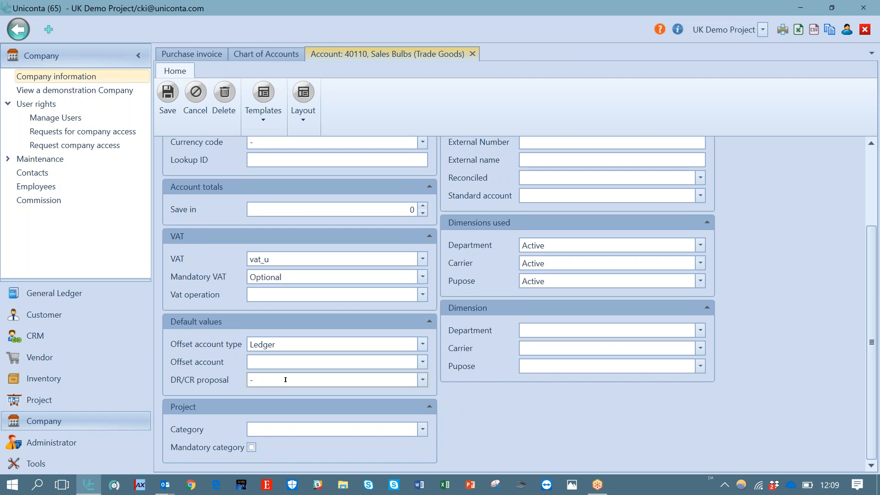
pyautogui.click(423, 381)
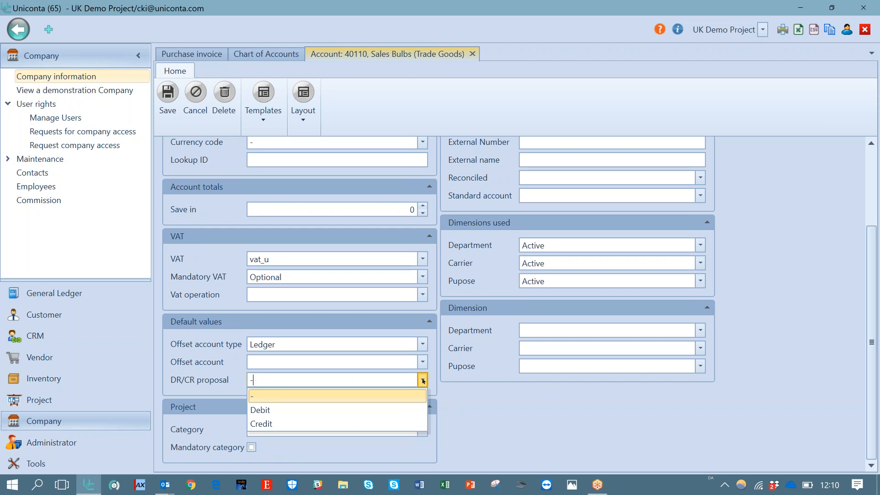
pyautogui.click(490, 408)
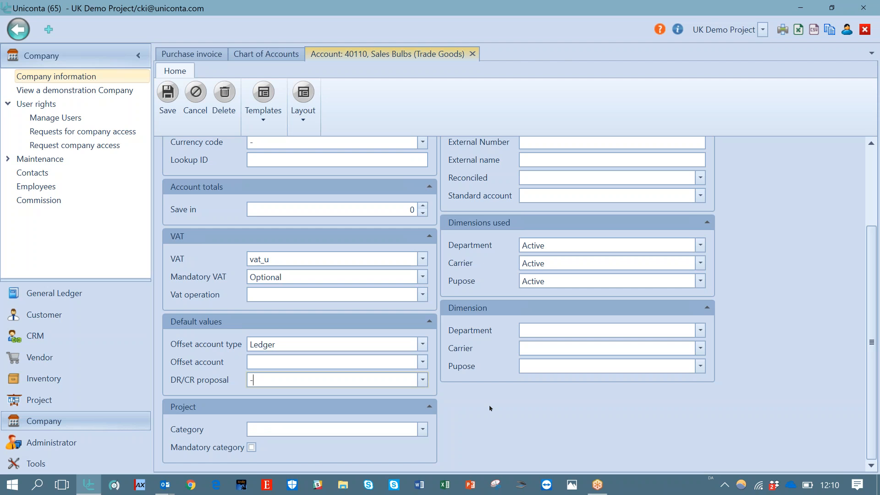
pyautogui.click(422, 432)
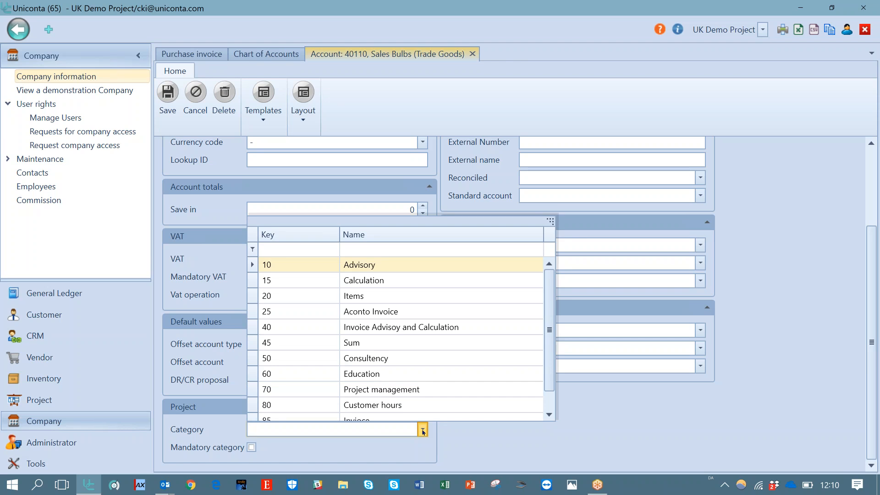
pyautogui.click(457, 432)
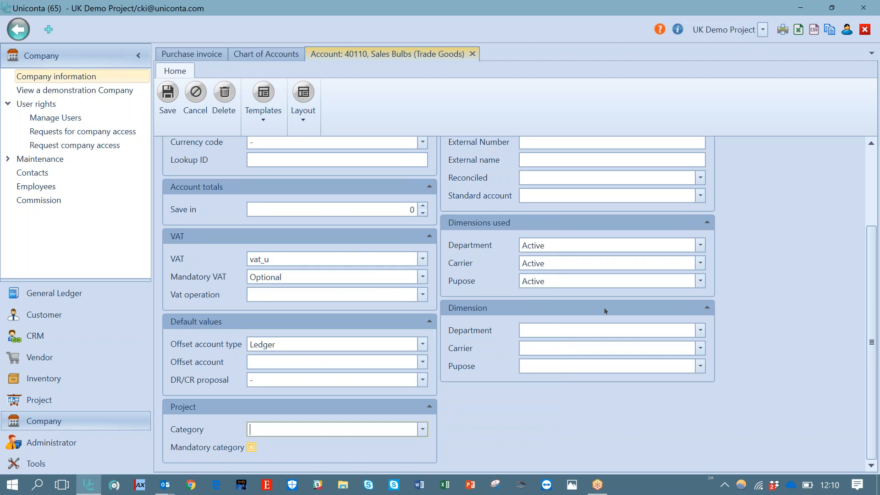
pyautogui.moveTo(875, 273); pyautogui.dragTo(876, 215)
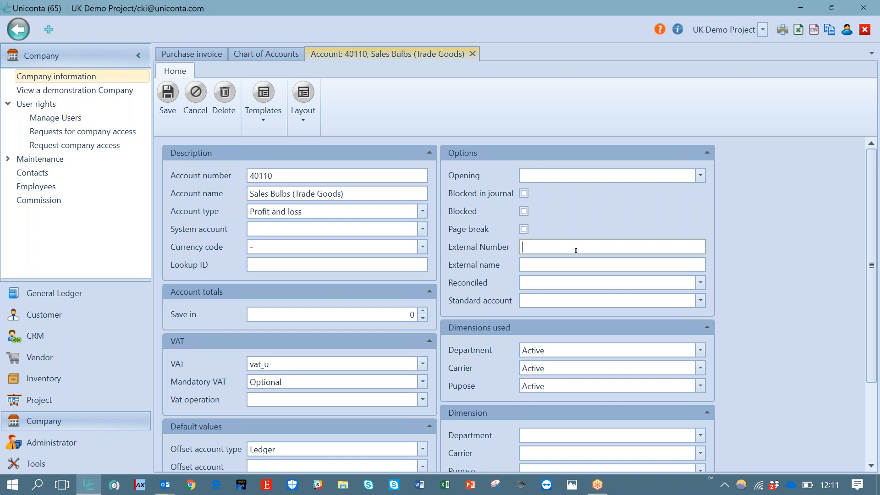
# Review the Reconciled date, Standard account, Department dimension usage and default Department dimension choices on the account card
pyautogui.click(700, 283)
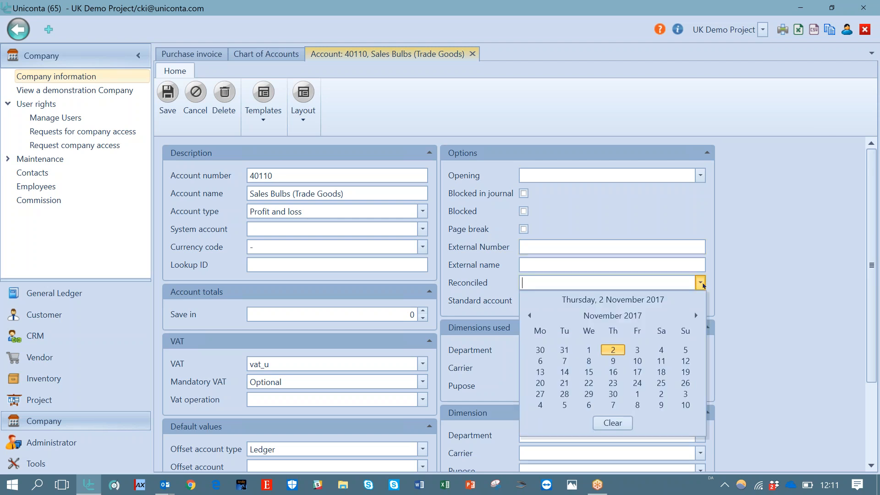
pyautogui.click(720, 280)
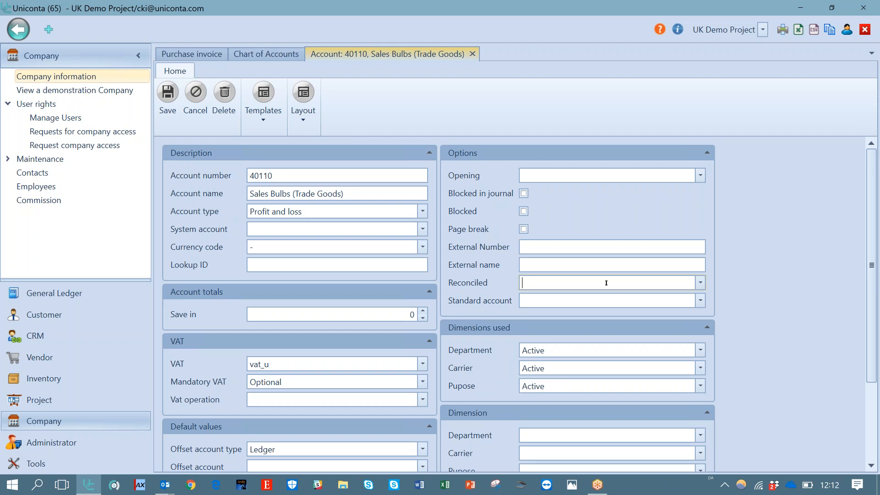
pyautogui.click(703, 302)
pyautogui.click(732, 310)
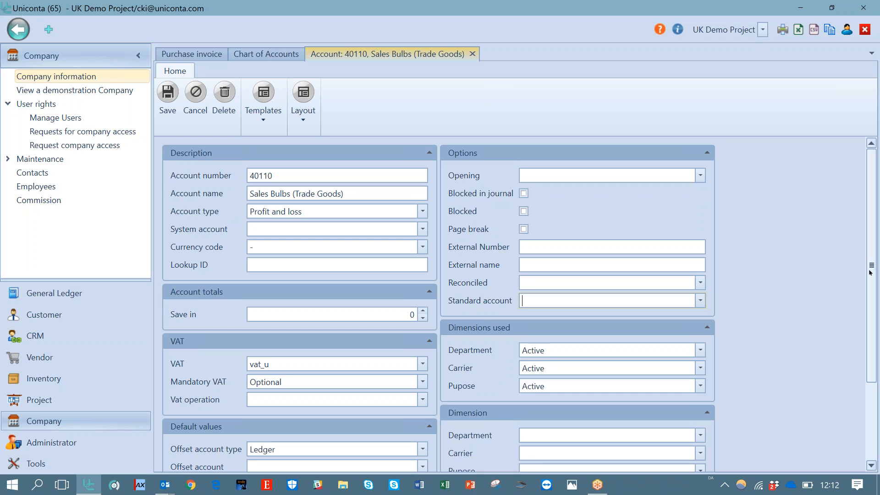
pyautogui.moveTo(871, 271); pyautogui.dragTo(873, 306)
pyautogui.scroll(-3, 875, 335)
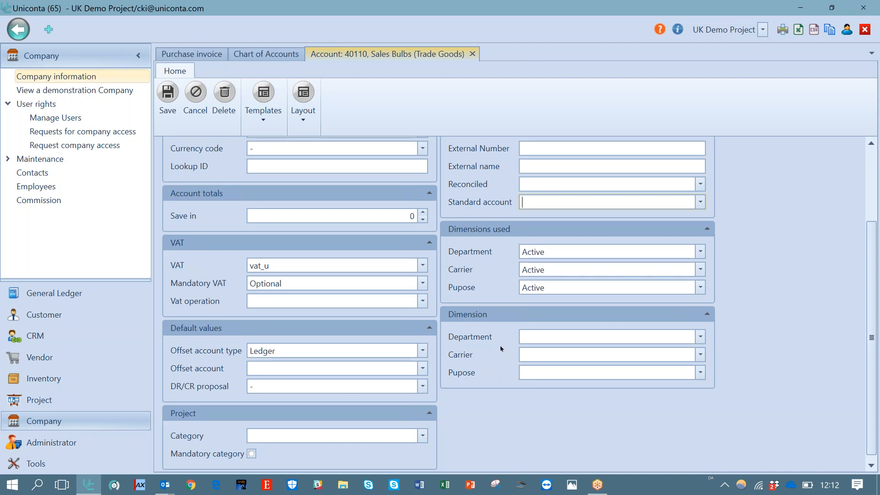
pyautogui.click(701, 252)
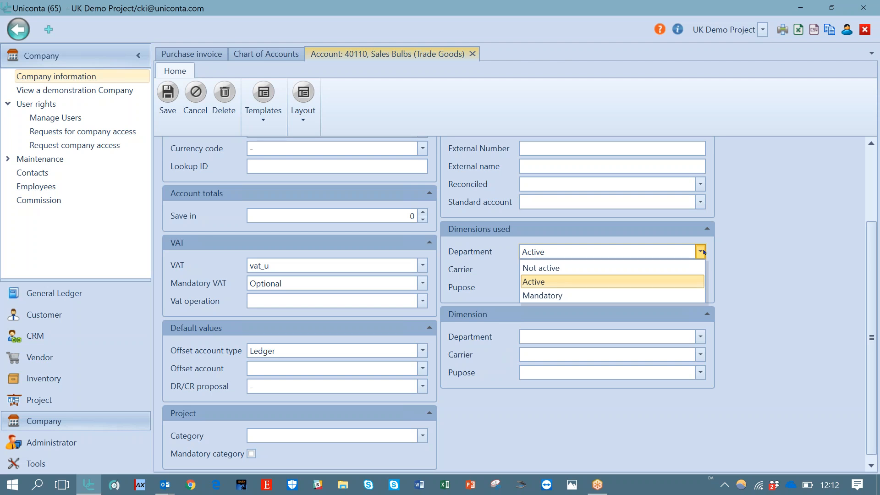
pyautogui.click(757, 278)
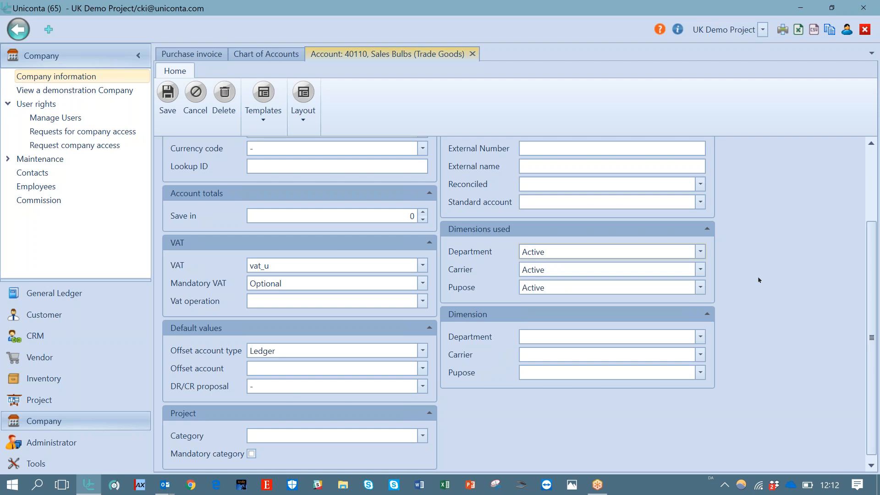
pyautogui.click(701, 251)
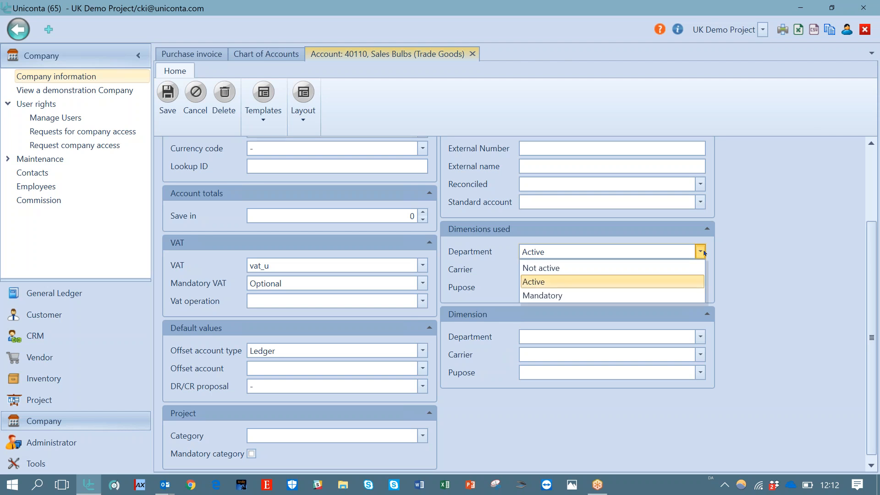
pyautogui.click(736, 263)
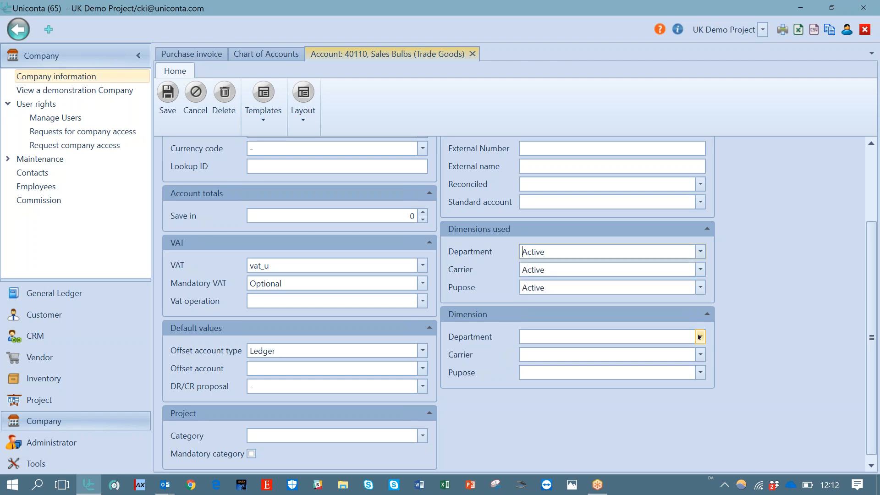
pyautogui.click(699, 337)
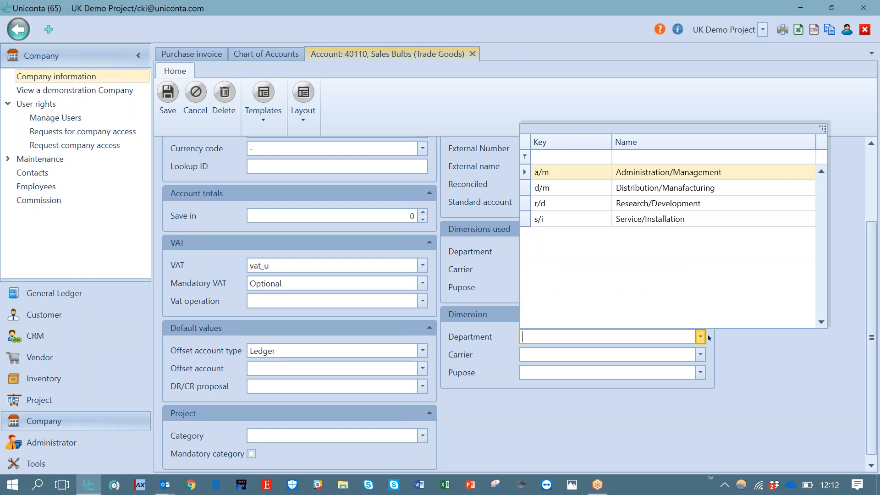
pyautogui.click(758, 357)
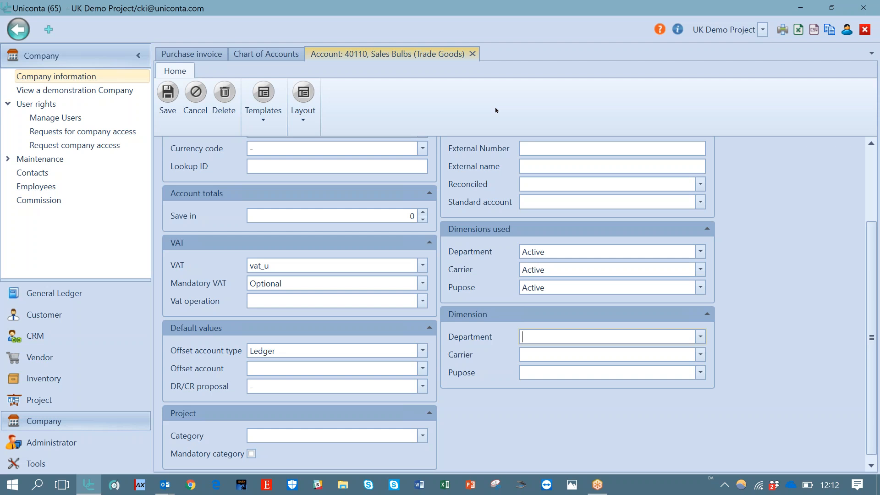
# Close the account card and open Data manipulation with the GLDimType1Client (Dimensions) table selected
pyautogui.click(472, 55)
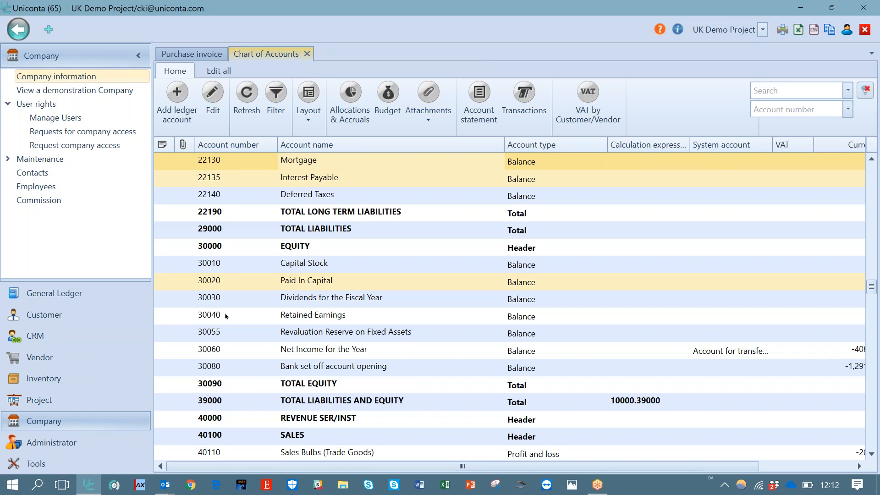
pyautogui.click(36, 464)
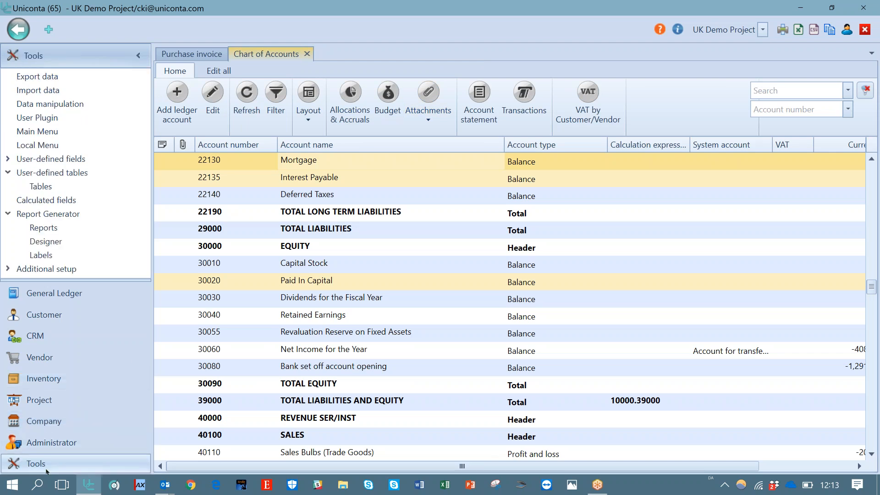
pyautogui.click(79, 108)
pyautogui.moveTo(432, 196); pyautogui.dragTo(441, 308)
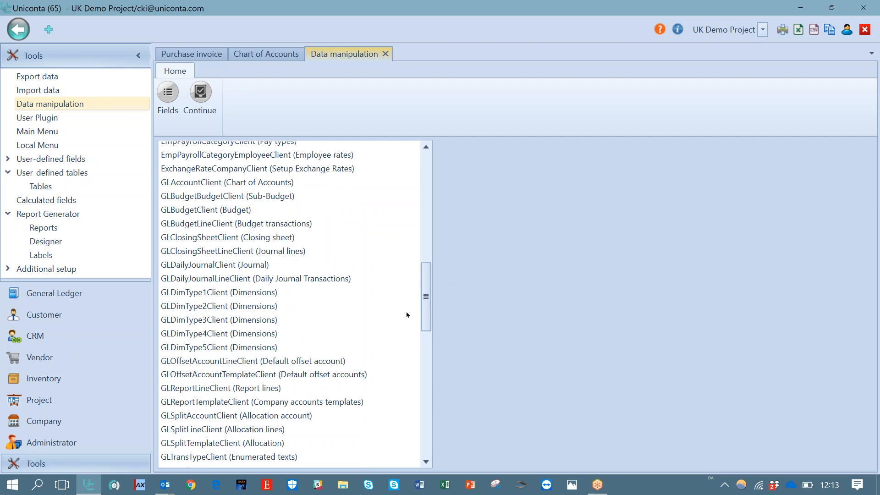
pyautogui.click(418, 293)
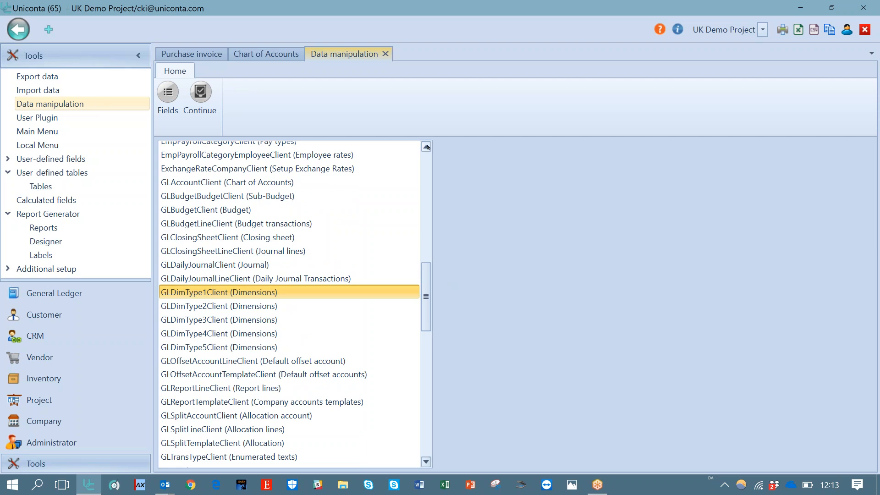
# Open the GLAccountClient (Chart of Accounts) table in Data manipulation with all fields selected
pyautogui.click(275, 182)
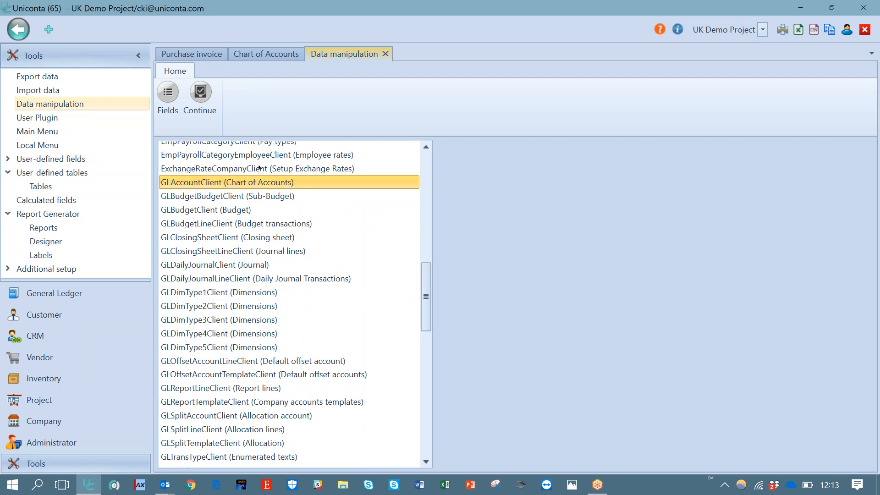
pyautogui.click(167, 94)
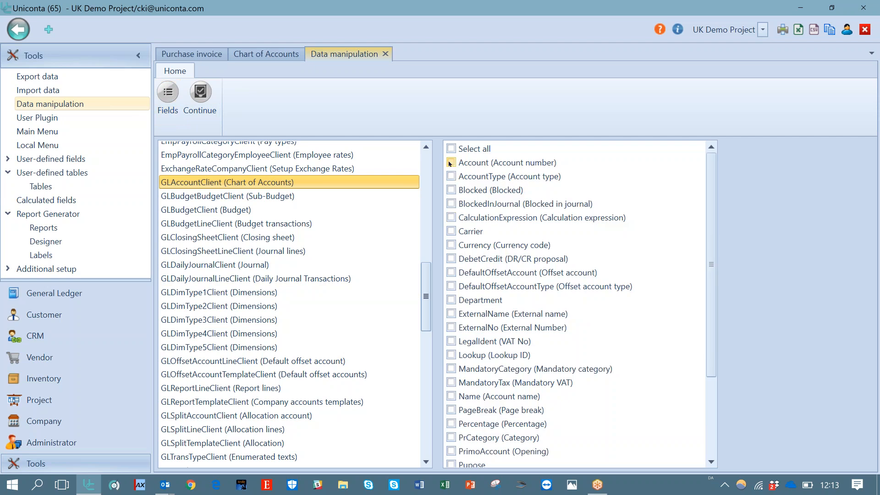
pyautogui.click(451, 163)
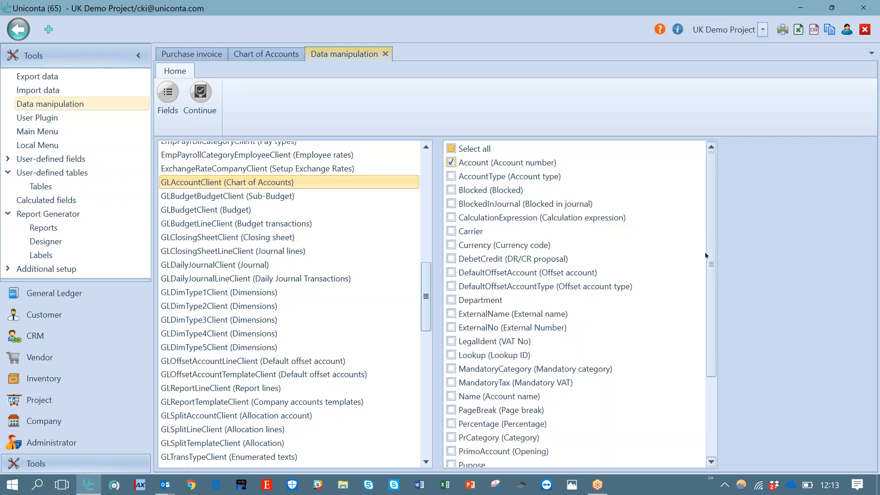
pyautogui.click(451, 300)
pyautogui.scroll(-2, 712, 344)
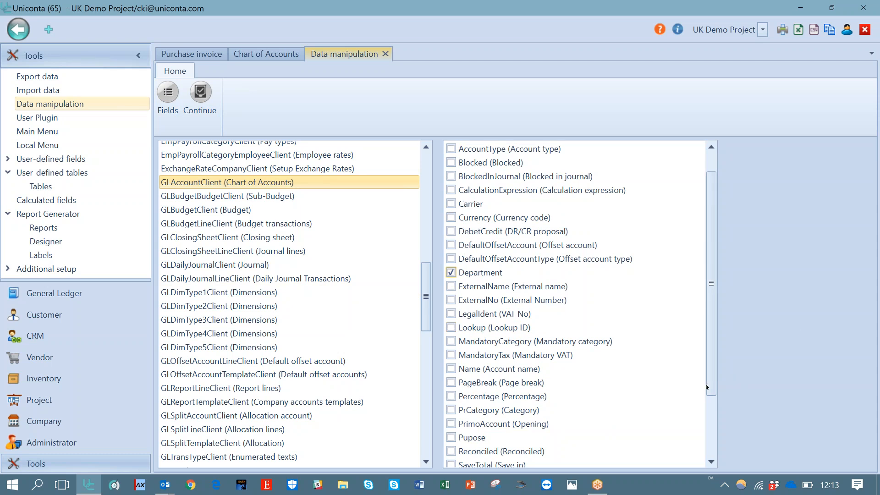
pyautogui.scroll(2, 712, 156)
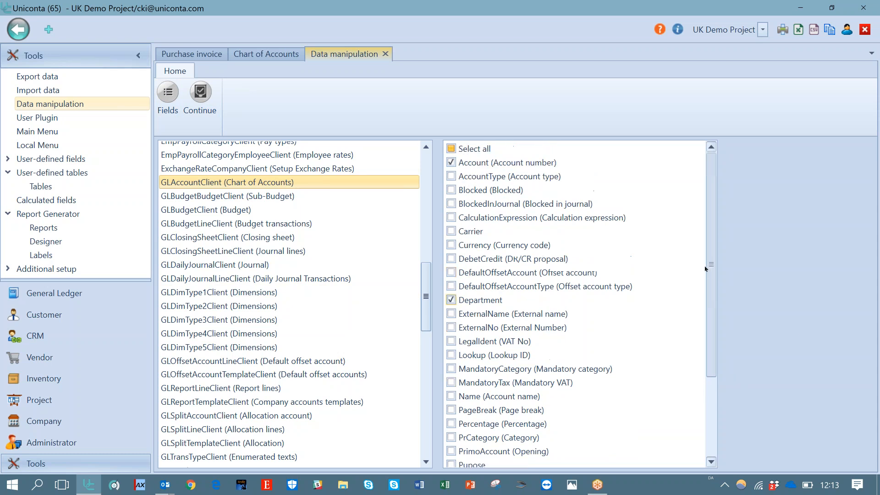
pyautogui.click(451, 148)
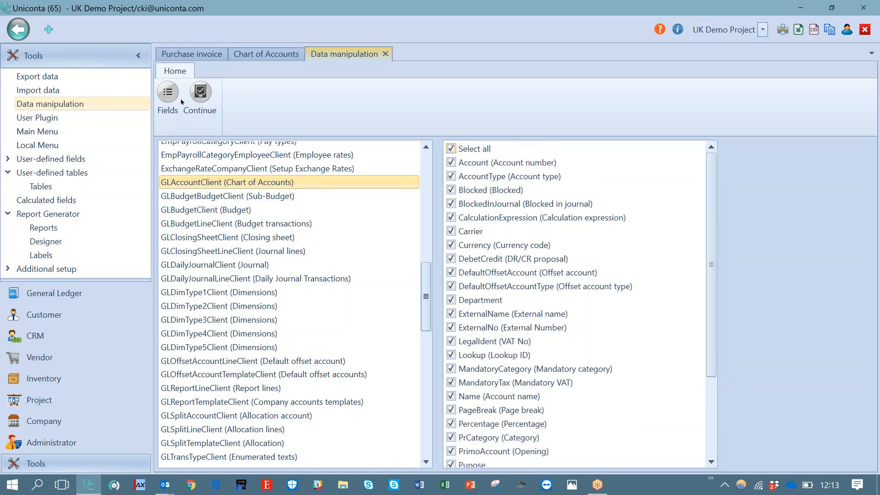
pyautogui.click(205, 95)
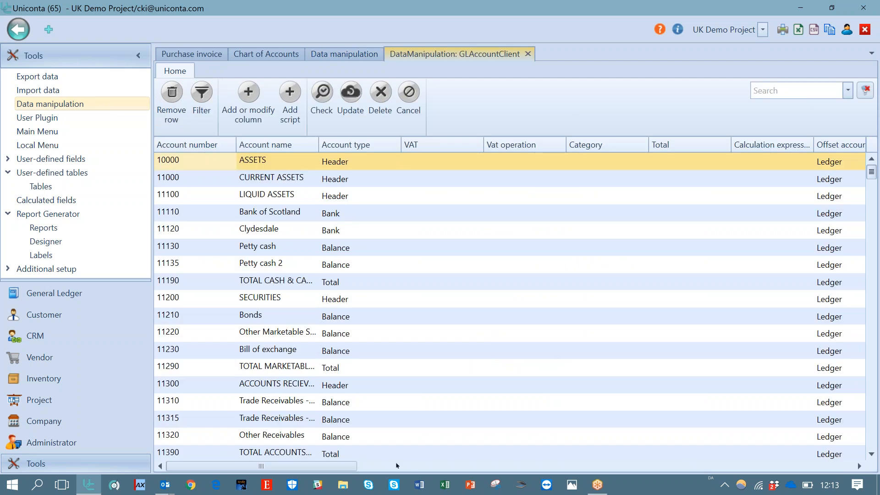
# Scroll the grid to the Department column and review the department choices for the first account
pyautogui.moveTo(347, 465); pyautogui.dragTo(841, 466)
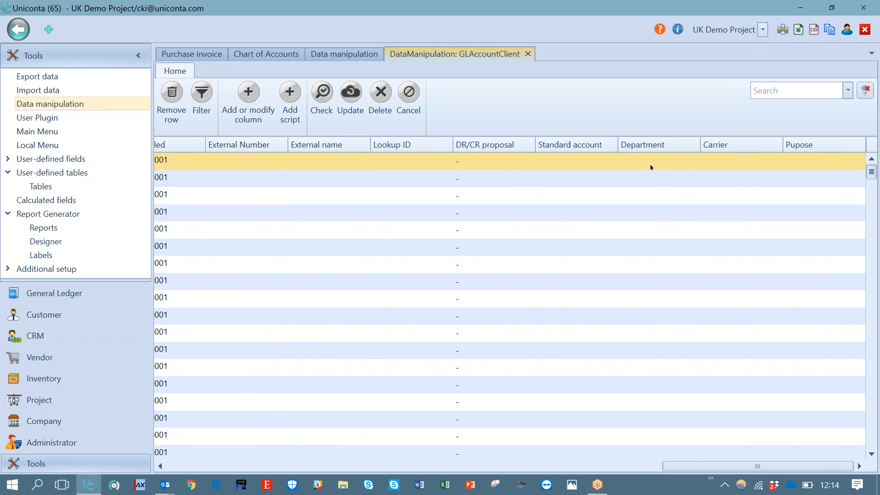
pyautogui.click(651, 167)
pyautogui.click(663, 165)
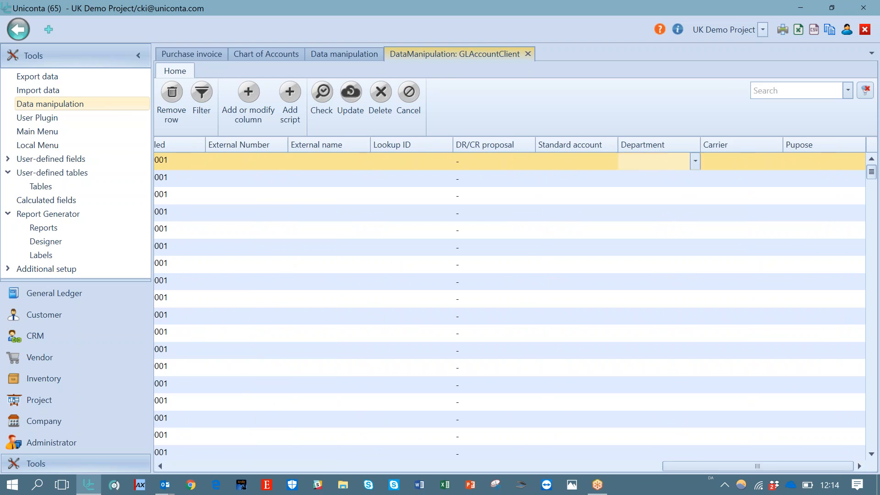
pyautogui.click(695, 163)
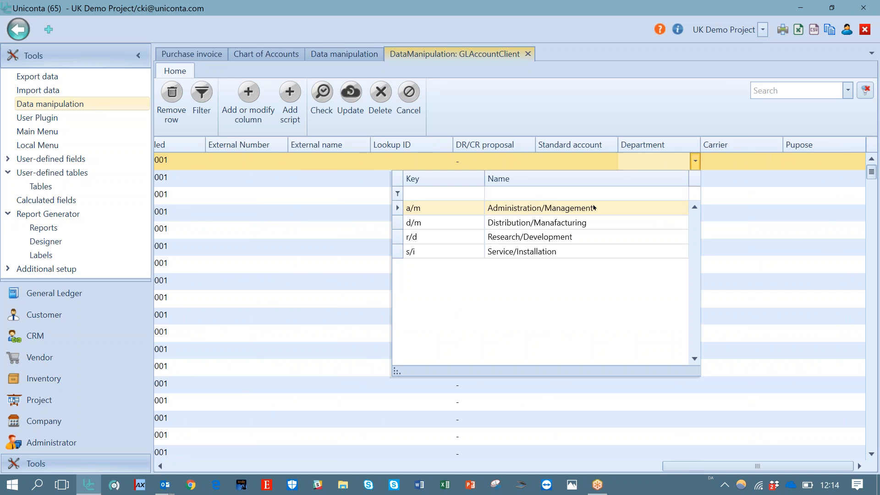
pyautogui.click(578, 120)
# Review the field names offered for adding or modifying a column, then close the dialog and the data manipulation tabs
pyautogui.click(247, 100)
pyautogui.click(593, 102)
pyautogui.moveTo(589, 164)
pyautogui.mouseDown()
pyautogui.moveTo(592, 246)
pyautogui.moveTo(587, 149)
pyautogui.mouseUp()
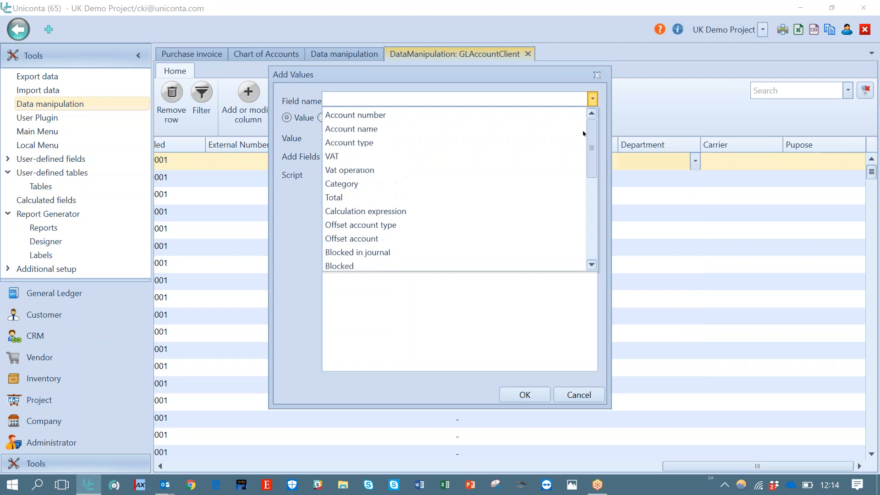
pyautogui.click(593, 265)
pyautogui.click(592, 265)
pyautogui.click(593, 265)
pyautogui.click(593, 265)
pyautogui.click(593, 265)
pyautogui.click(593, 265)
pyautogui.click(592, 265)
pyautogui.click(593, 265)
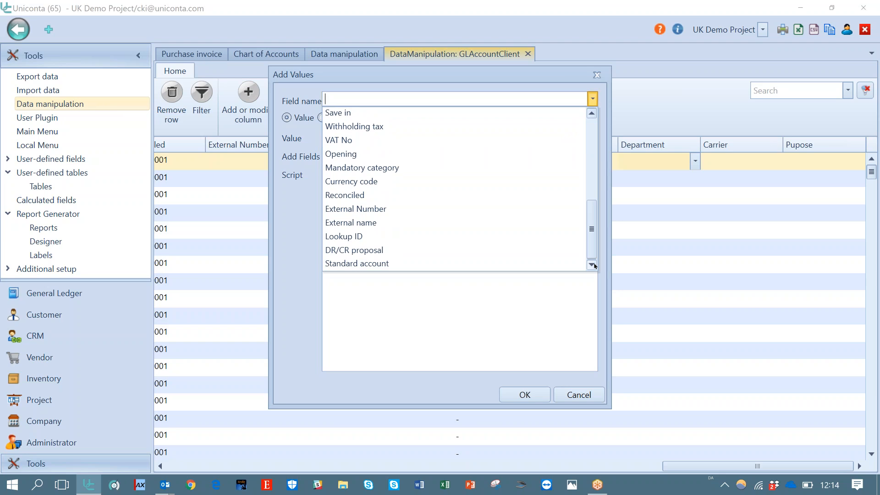
pyautogui.click(591, 393)
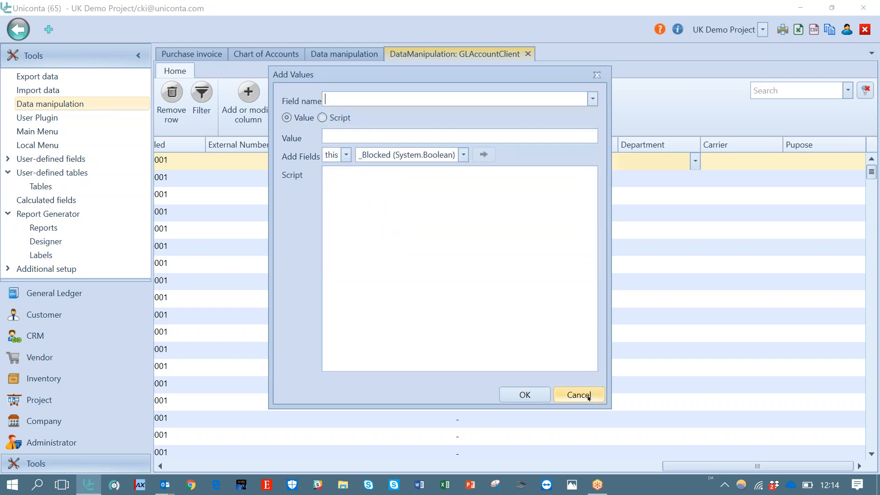
pyautogui.click(599, 75)
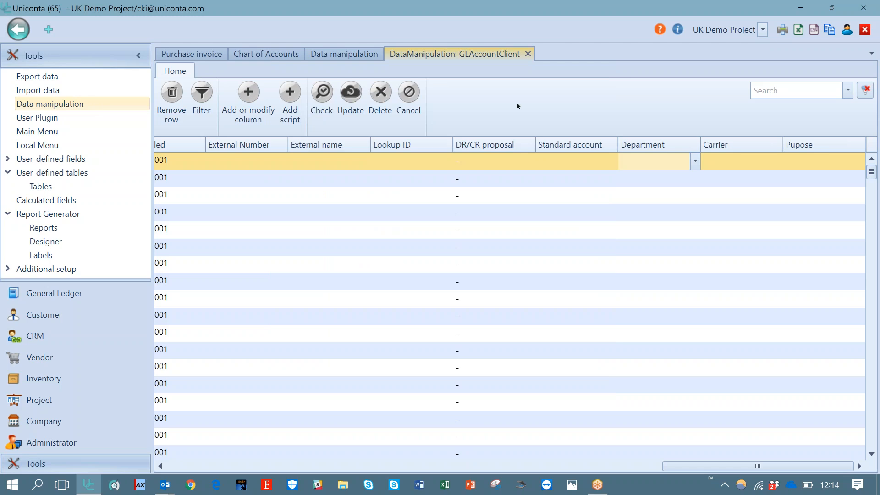
pyautogui.click(528, 54)
pyautogui.click(390, 53)
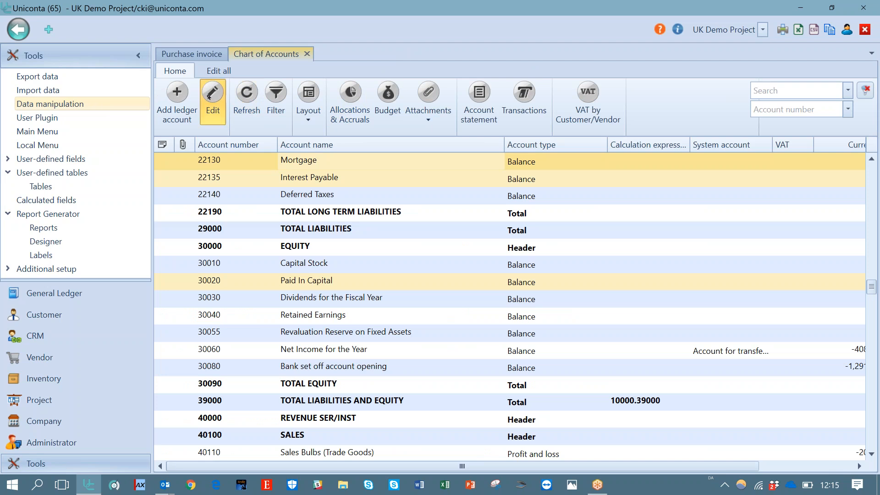
# Open the card of account 30020 Paid In Capital for review and close it again
pyautogui.click(209, 96)
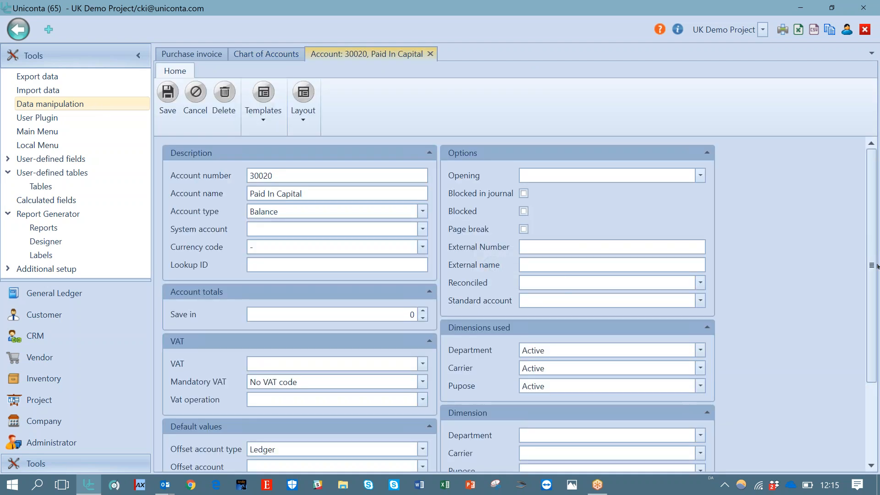
pyautogui.moveTo(877, 266); pyautogui.dragTo(878, 362)
pyautogui.click(541, 20)
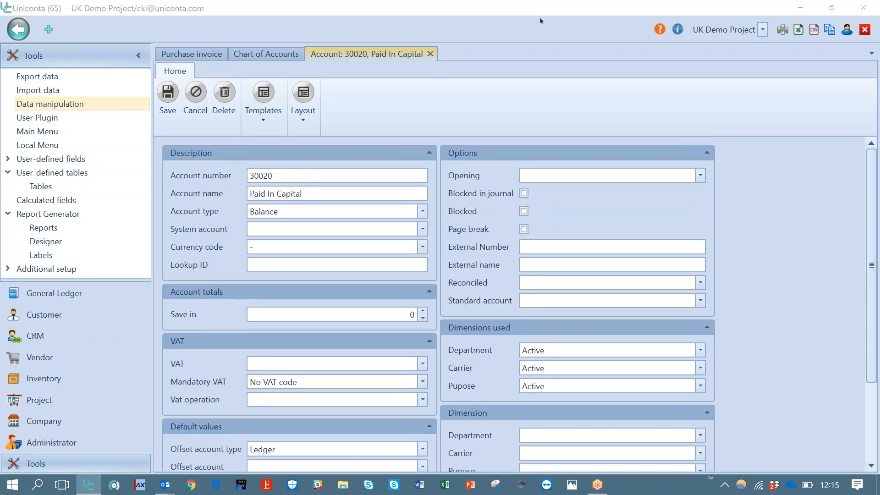
pyautogui.click(807, 261)
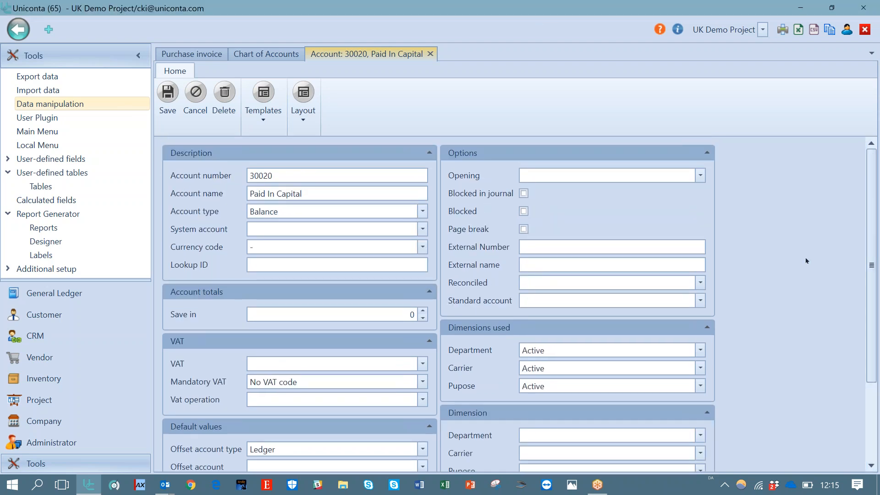
pyautogui.click(838, 302)
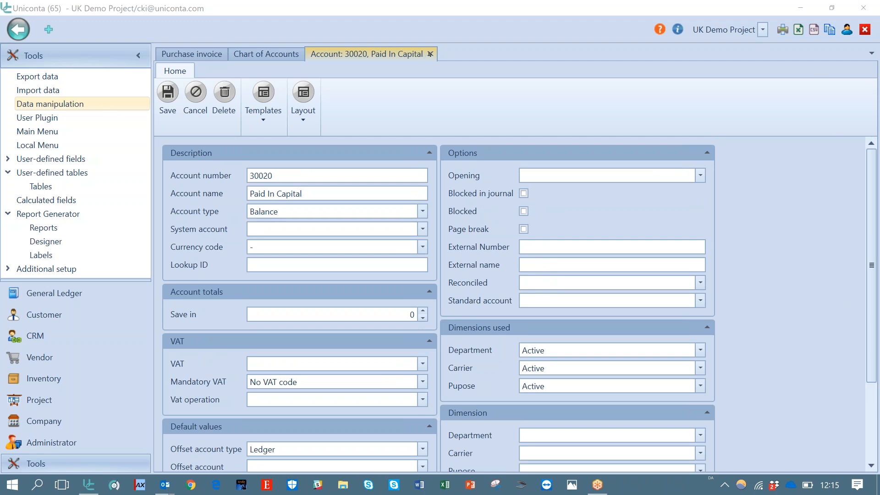
pyautogui.click(430, 54)
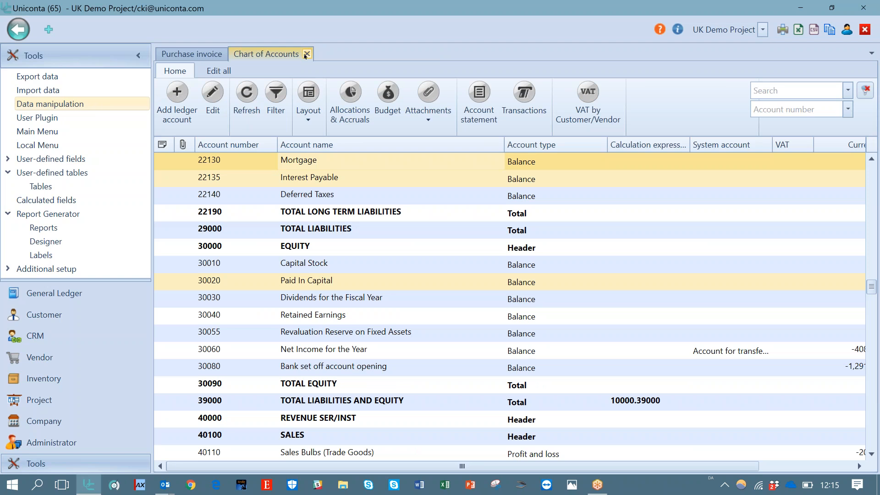
# Close the chart of accounts and open the vat_u UK VAT code from the General Ledger VAT list
pyautogui.click(866, 31)
pyautogui.click(509, 284)
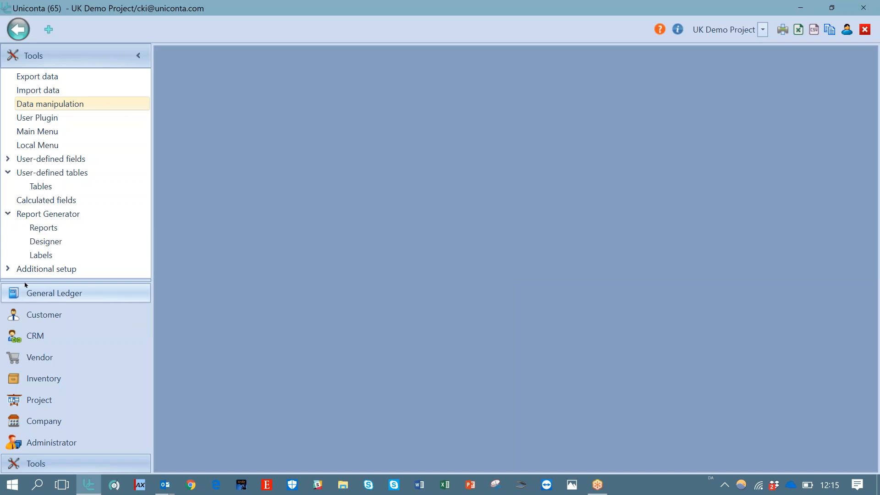
pyautogui.click(41, 296)
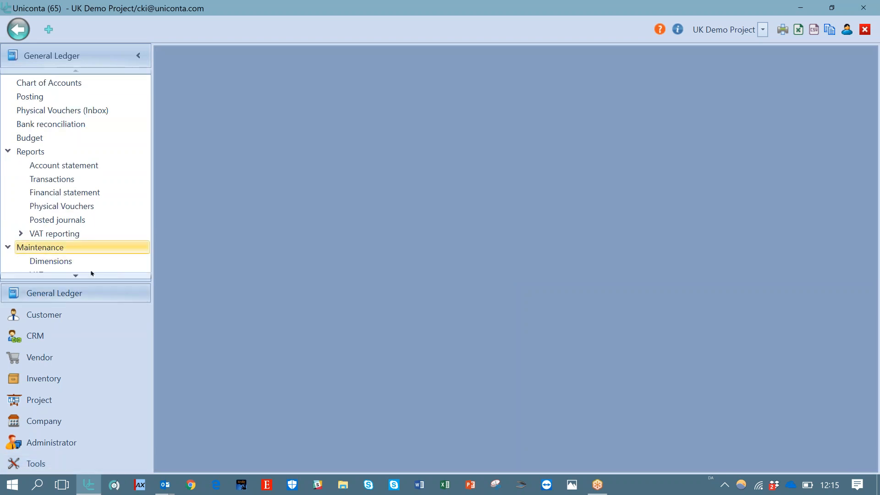
pyautogui.click(76, 277)
pyautogui.click(75, 277)
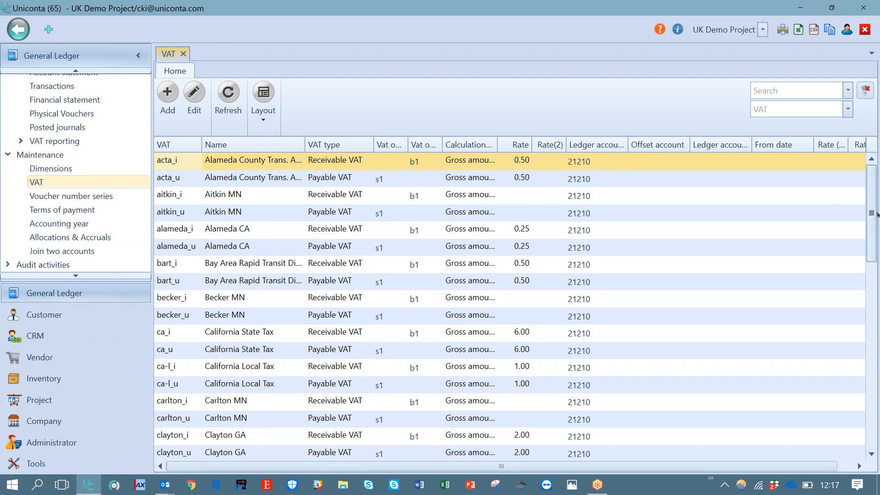
pyautogui.scroll(-3, 867, 335)
pyautogui.scroll(-10, 866, 335)
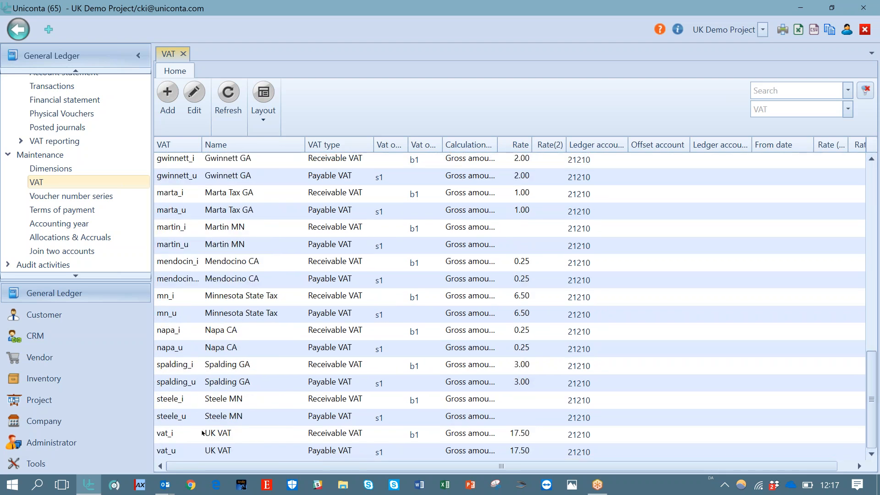
pyautogui.click(202, 433)
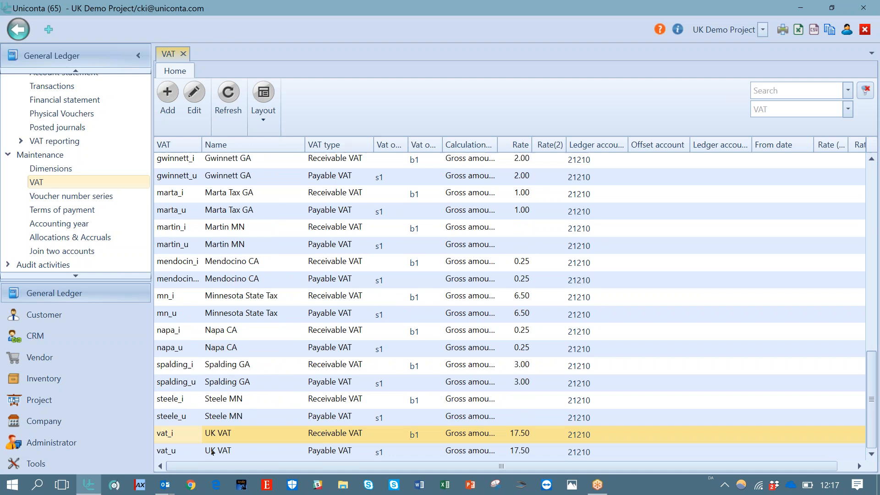
pyautogui.click(212, 451)
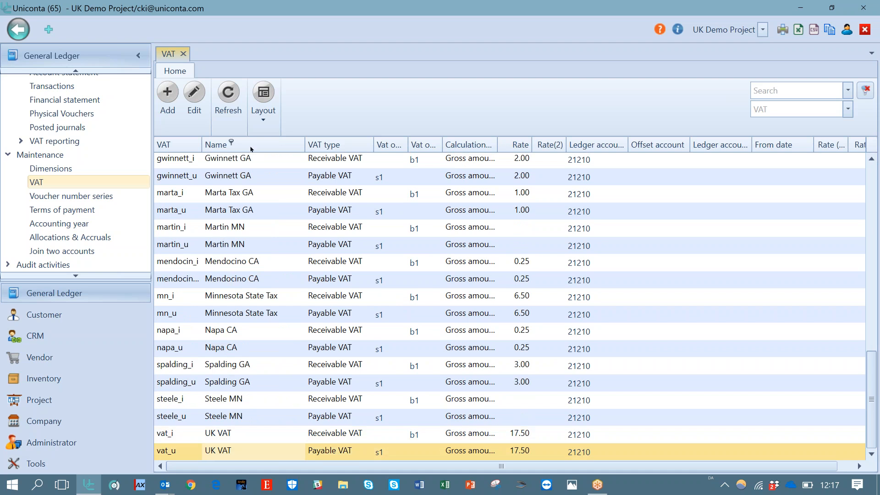
pyautogui.click(202, 92)
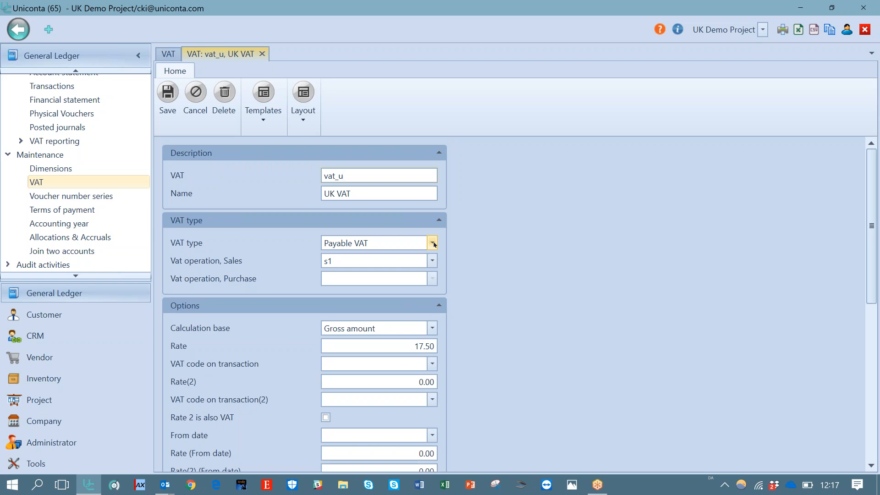
# Review the VAT type options and the Vat operation, Sales choices on the vat_u card
pyautogui.click(433, 244)
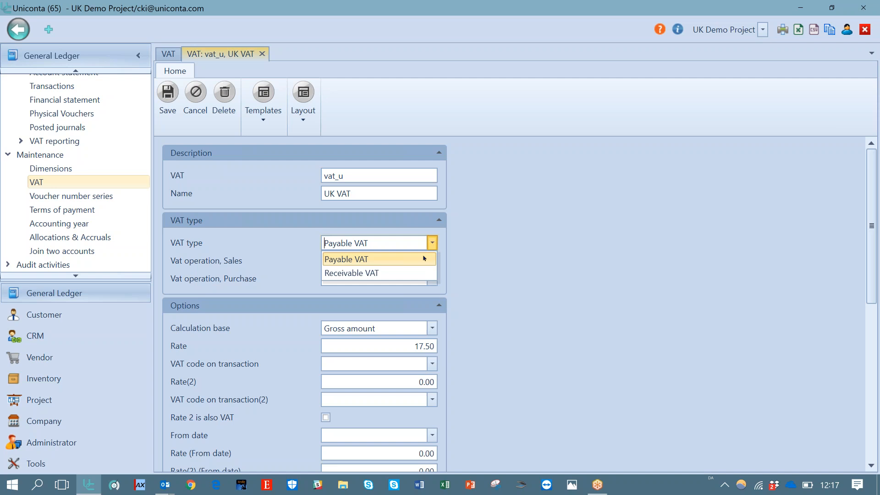
pyautogui.click(424, 259)
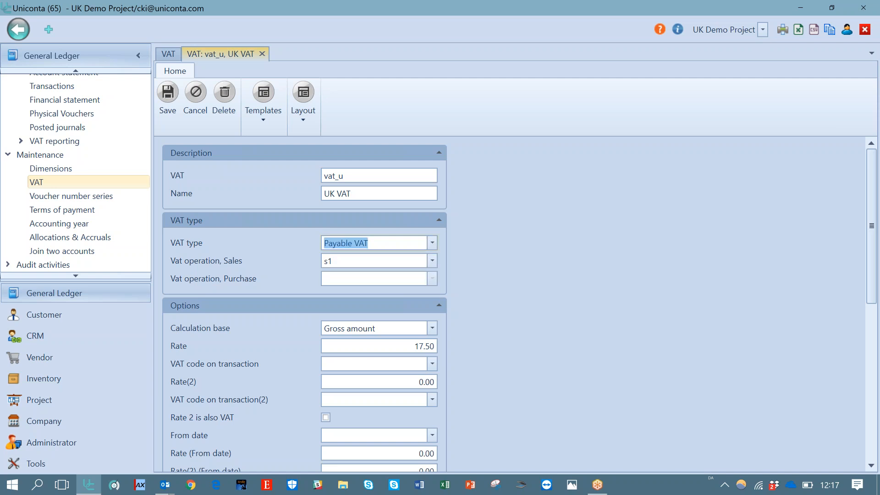
pyautogui.click(352, 262)
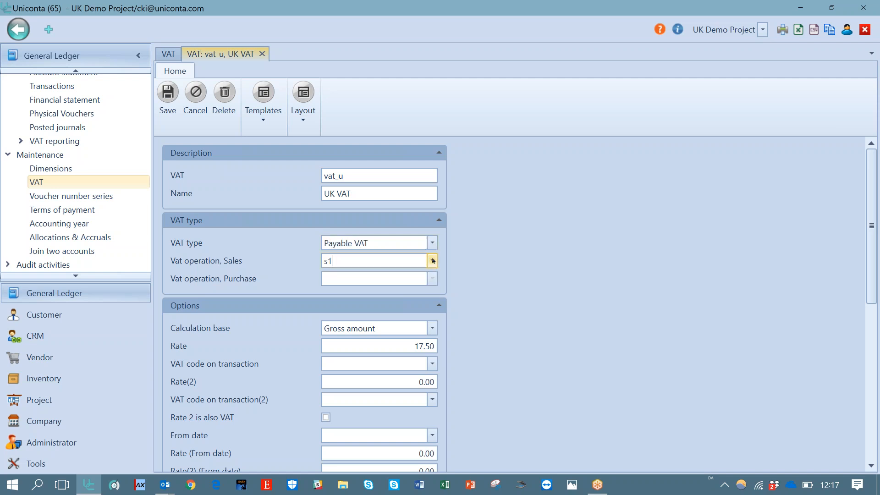
pyautogui.click(433, 261)
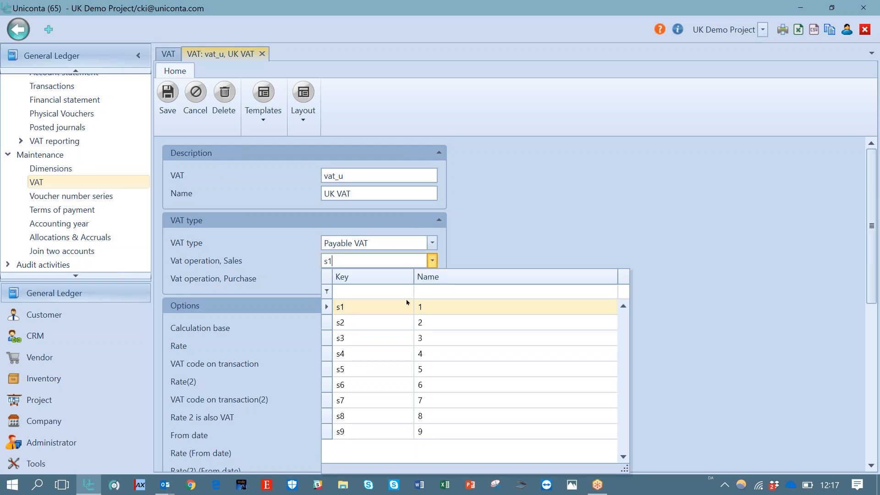
pyautogui.click(503, 249)
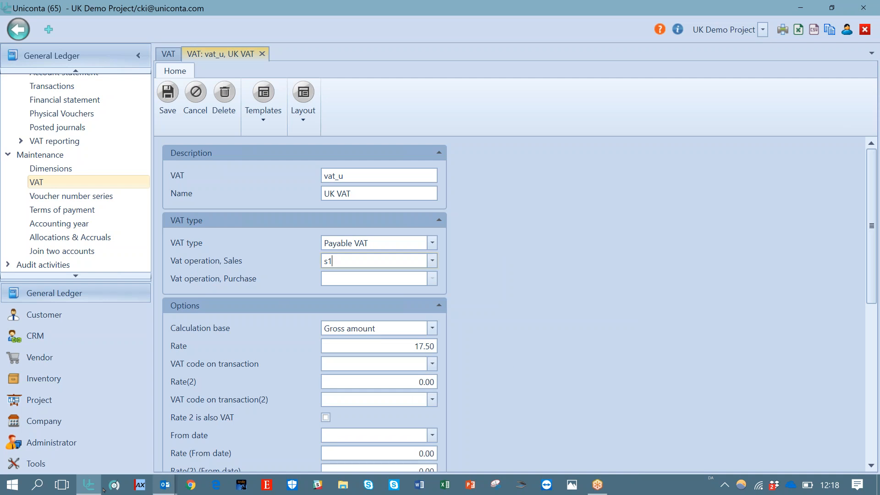
# Switch to the other Uniconta window showing the New Online Systems ApS company
pyautogui.moveTo(93, 486)
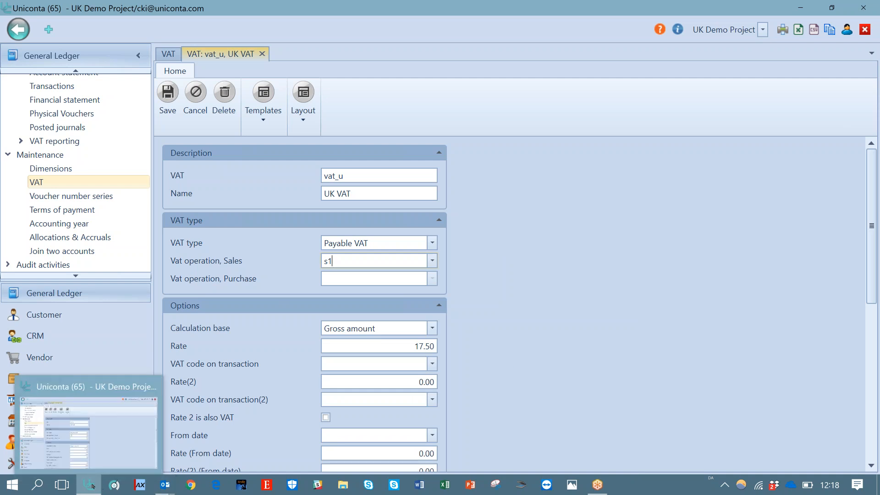
pyautogui.rightClick(92, 485)
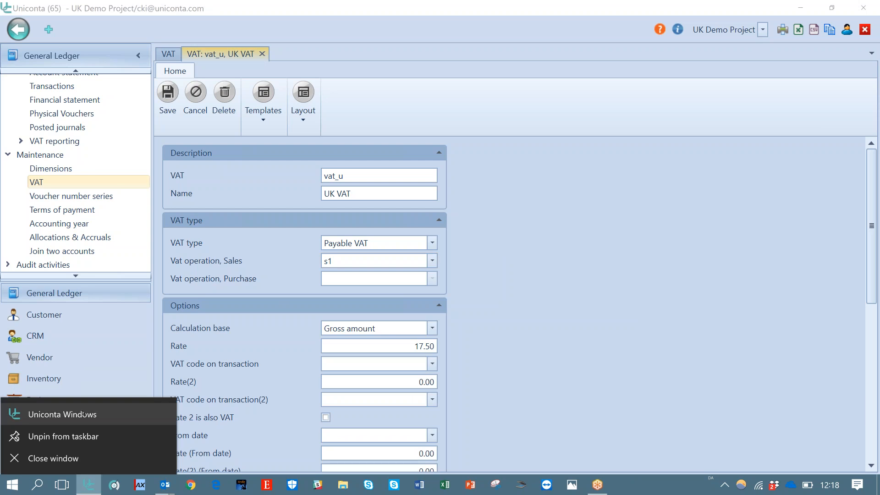
pyautogui.click(83, 414)
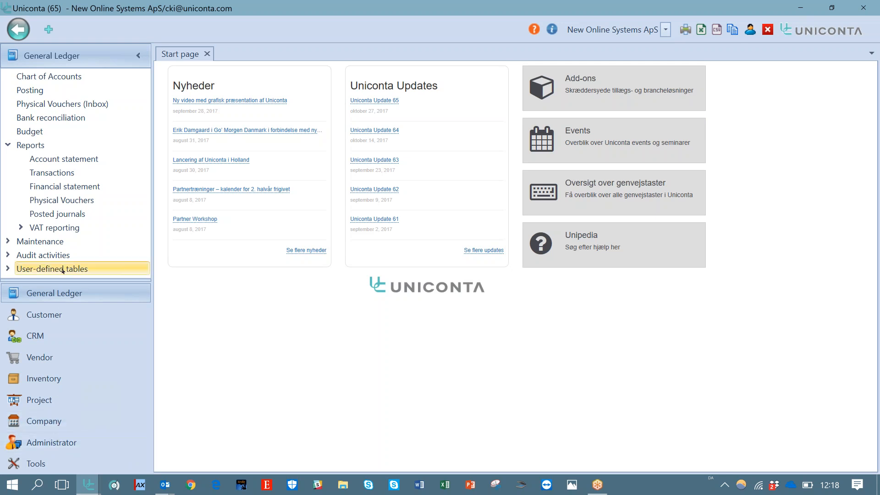
# Open the U25 Udgående (salg) VAT code card from the General Ledger VAT list under Maintenance
pyautogui.click(26, 242)
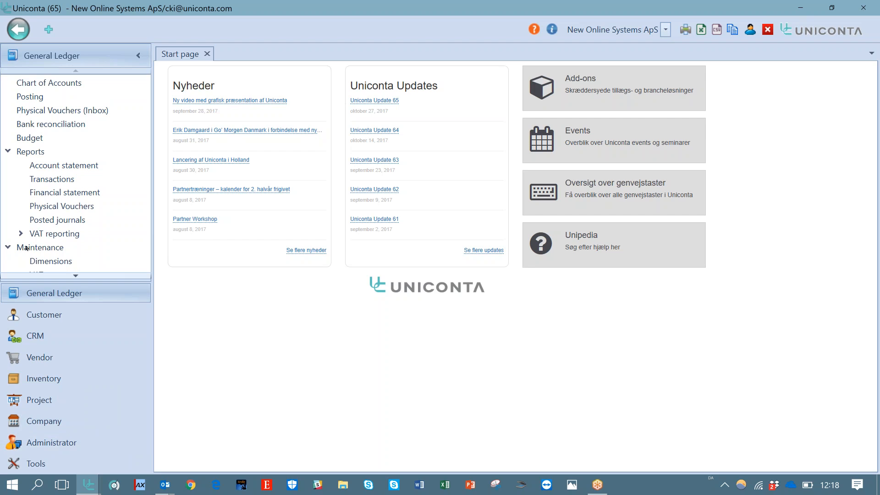
pyautogui.click(76, 275)
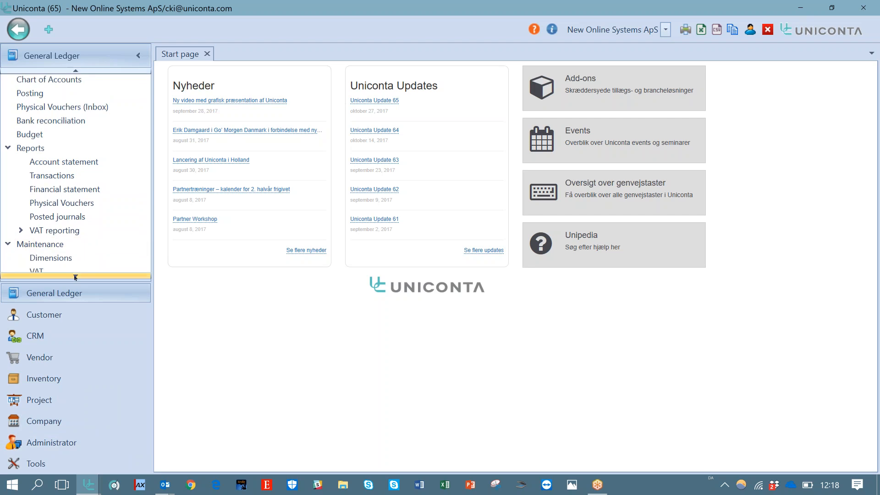
pyautogui.click(37, 240)
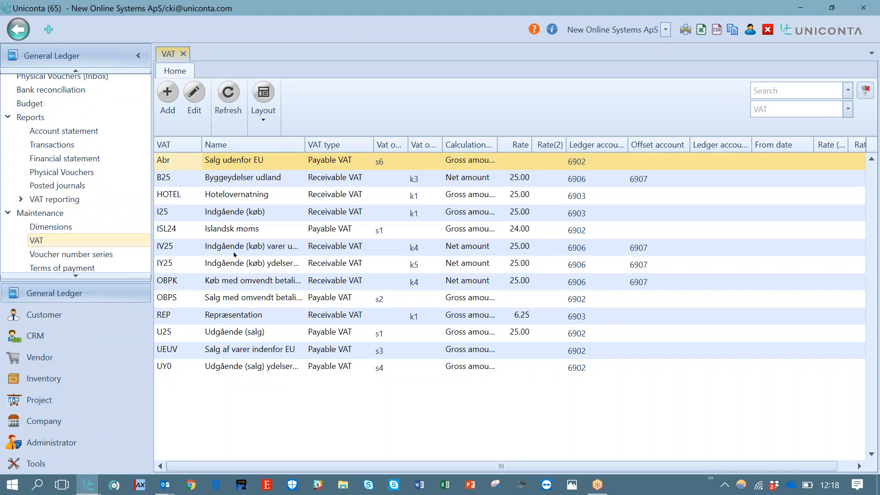
pyautogui.click(230, 334)
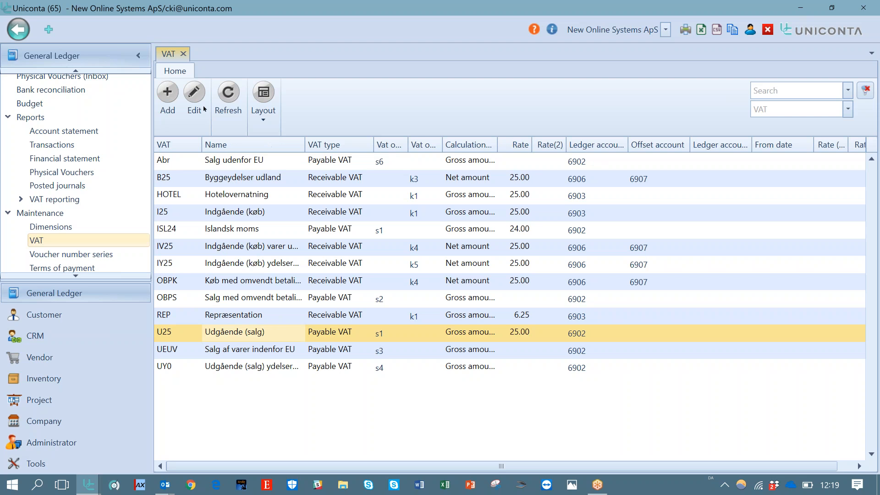
pyautogui.click(194, 96)
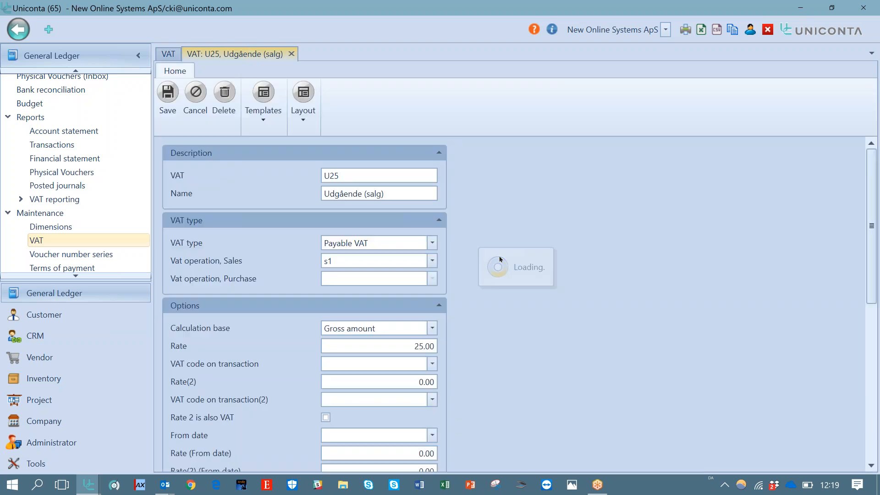
# Review the Vat operation, Sales choices s1 to s7 on the U25 card without changing them
pyautogui.click(432, 261)
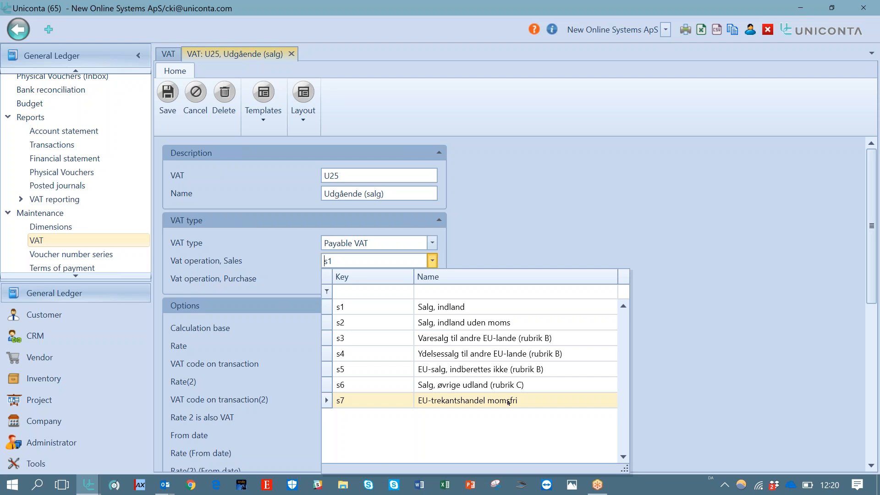
pyautogui.click(559, 233)
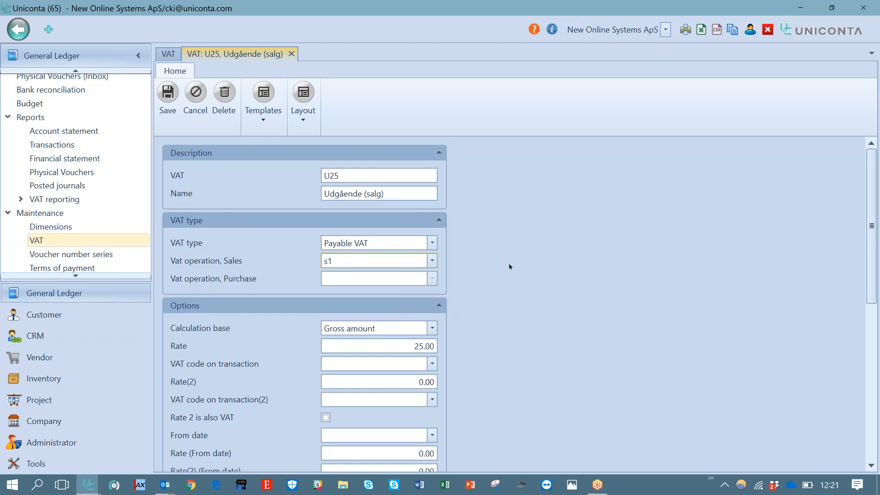
pyautogui.click(332, 261)
pyautogui.moveTo(391, 257); pyautogui.dragTo(310, 263)
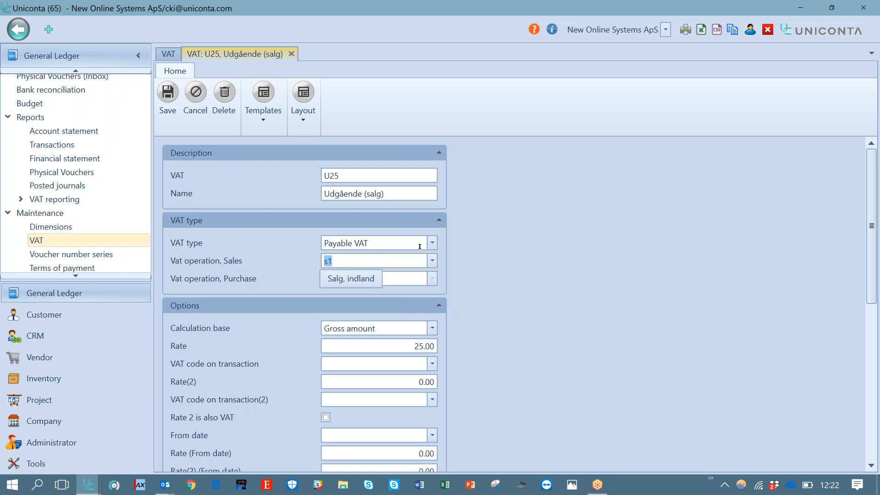
pyautogui.click(435, 261)
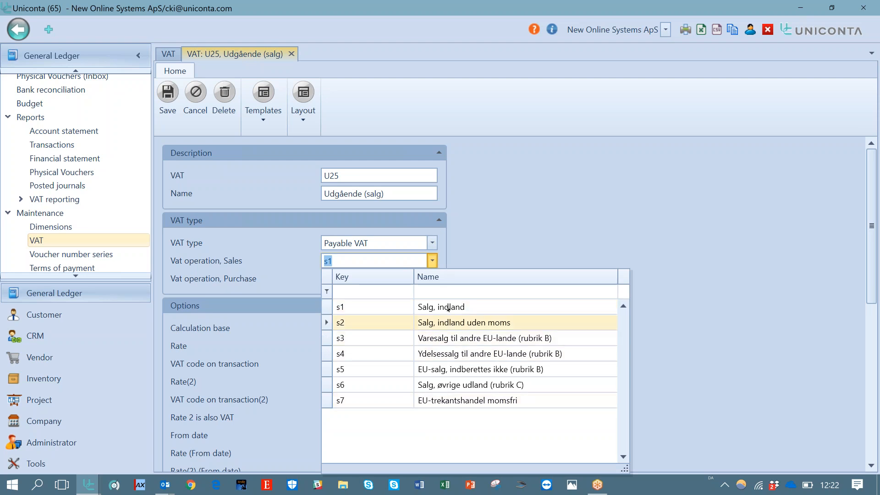
pyautogui.click(490, 254)
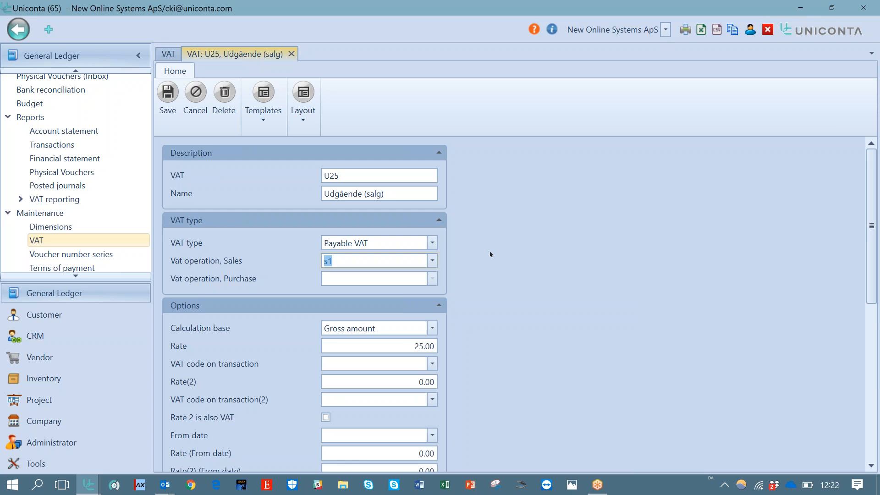
pyautogui.hotkey('alt', 'Tab')
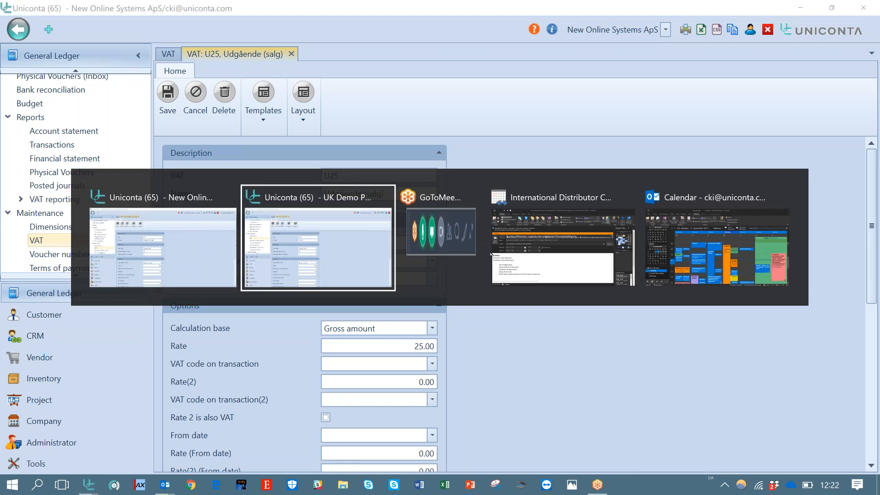
pyautogui.hotkey('alt', 'Tab')
pyautogui.hotkey('alt', 'Tab')
pyautogui.hotkey('alt', 'Tab')
pyautogui.hotkey('alt', 'Tab')
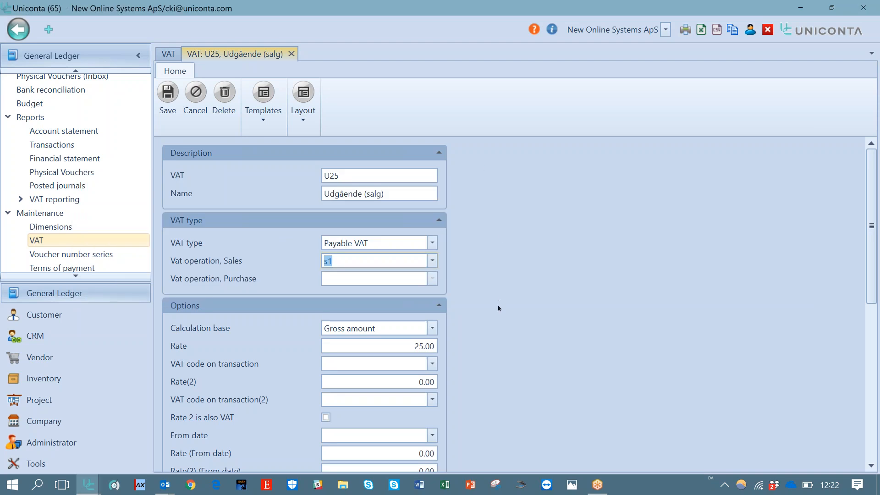
# Review the Calculation base options and the Vat operation, Sales list on the U25 card
pyautogui.scroll(-2, 874, 289)
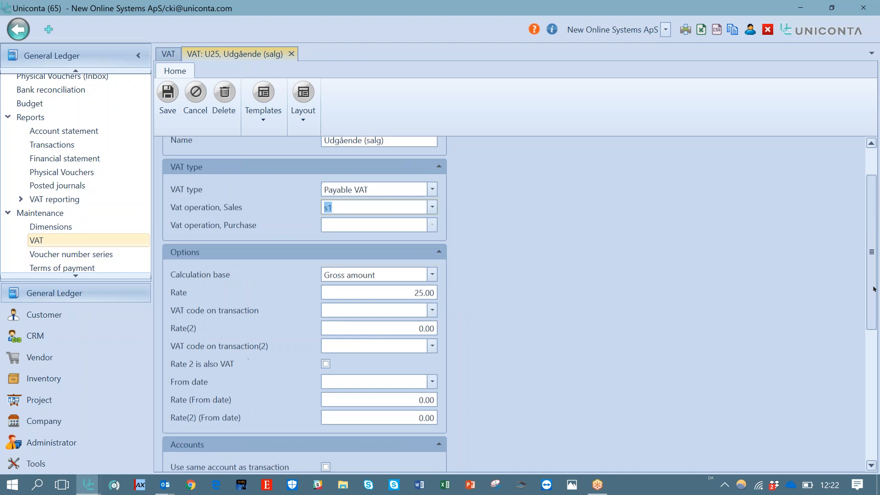
pyautogui.click(433, 275)
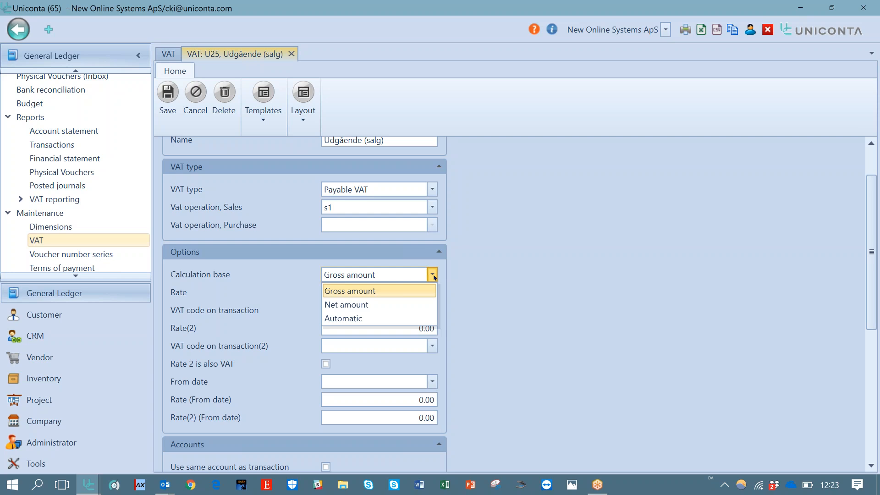
pyautogui.click(480, 277)
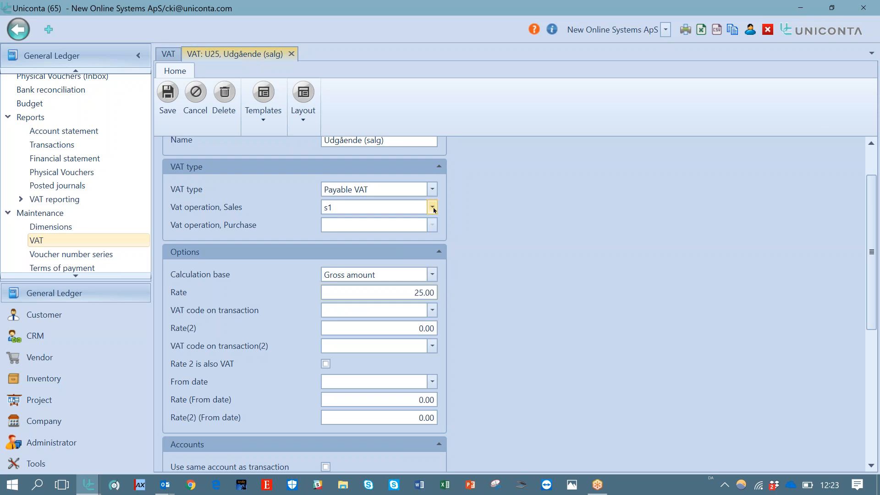
pyautogui.click(432, 208)
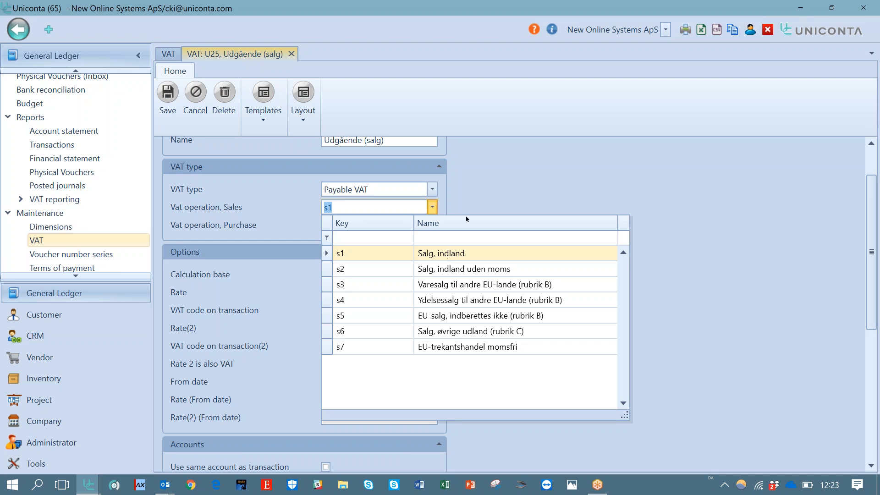
pyautogui.click(481, 196)
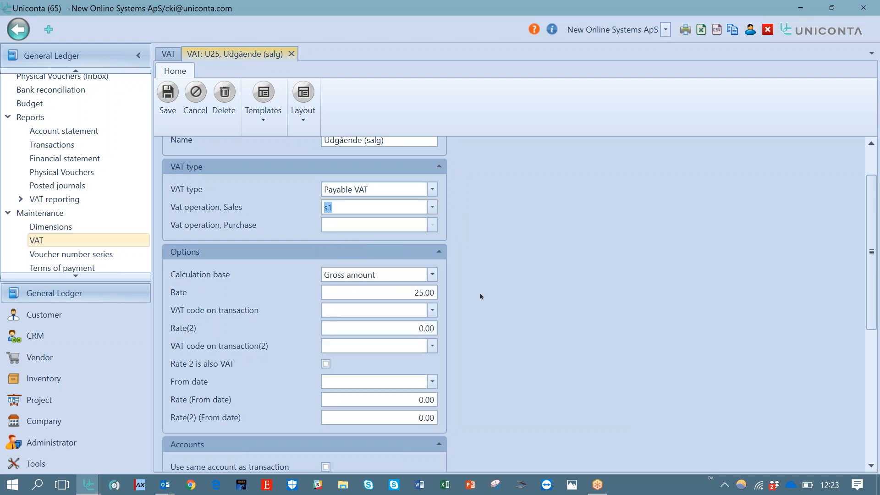
# Try setting the VAT code on transaction to U25, then clear the field again
pyautogui.click(432, 312)
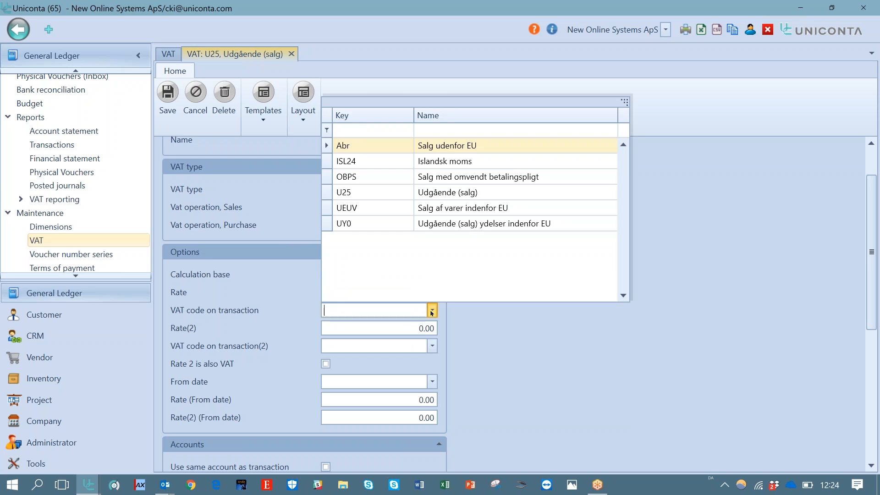
pyautogui.click(494, 310)
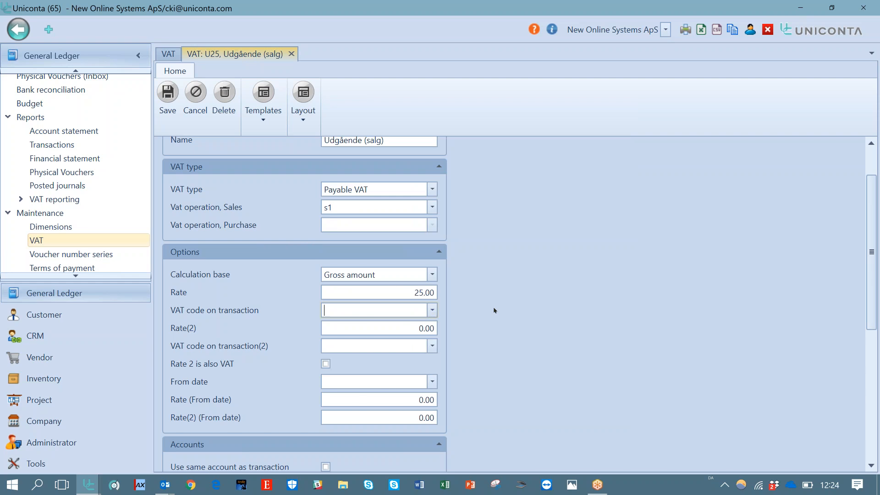
pyautogui.click(432, 311)
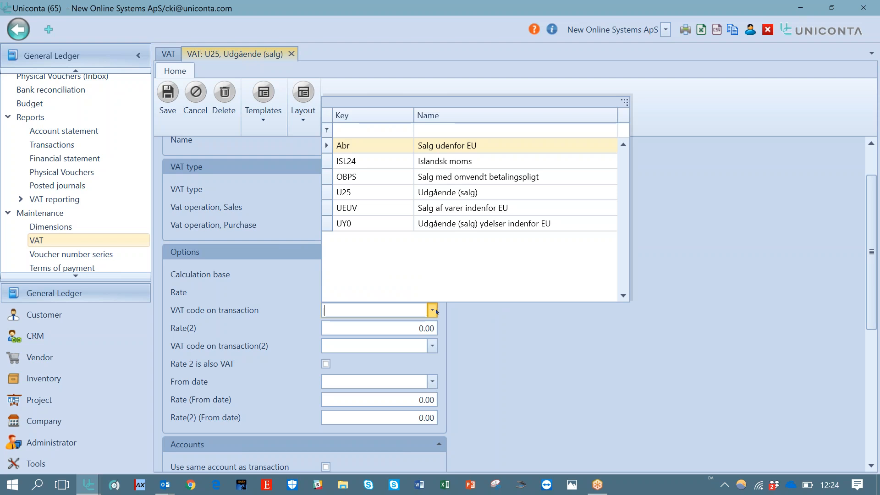
pyautogui.click(459, 319)
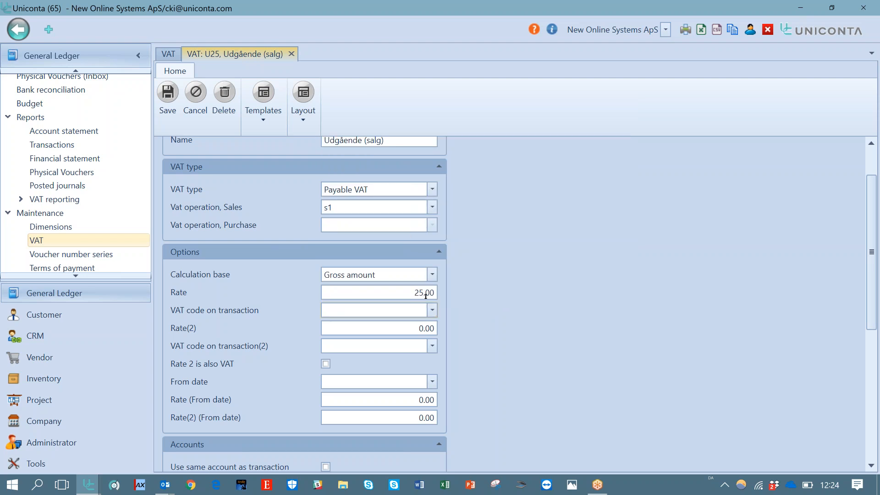
pyautogui.click(433, 310)
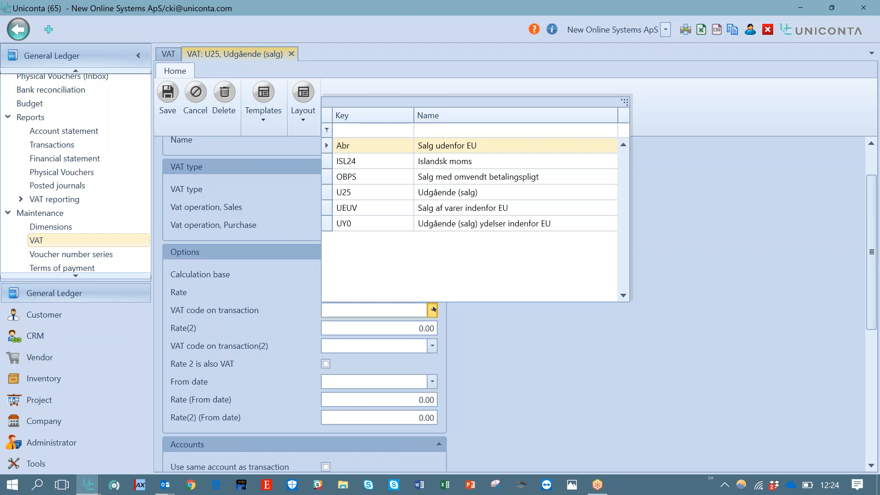
pyautogui.click(389, 189)
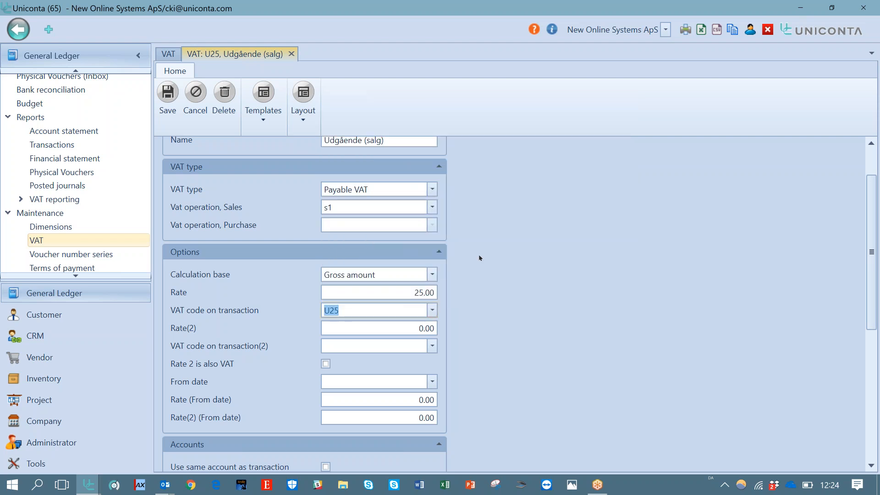
pyautogui.click(432, 310)
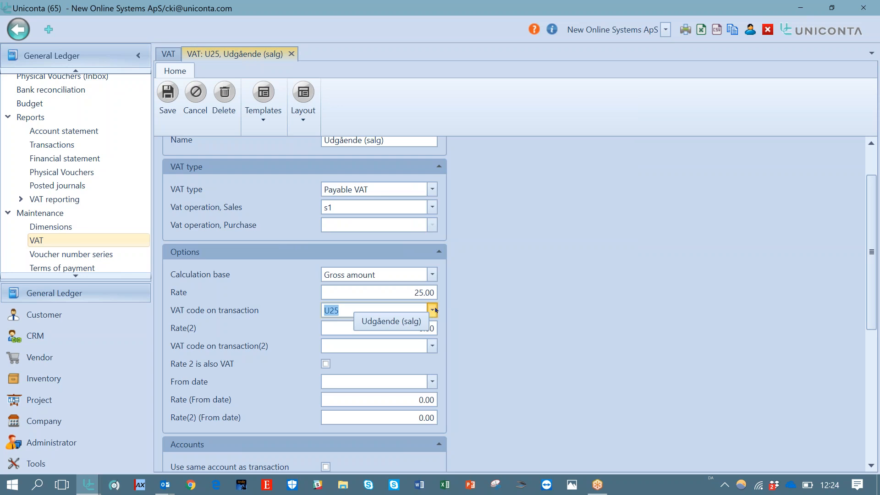
pyautogui.click(397, 308)
pyautogui.press('BackSpace')
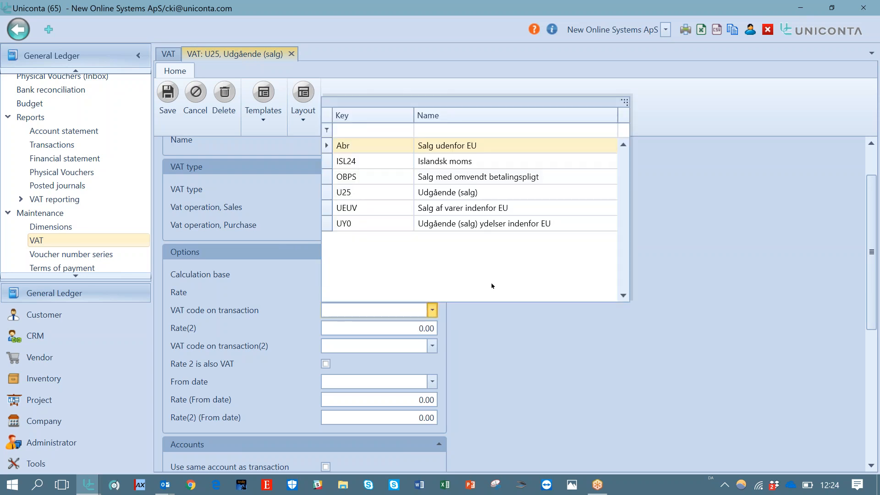
pyautogui.press('Escape')
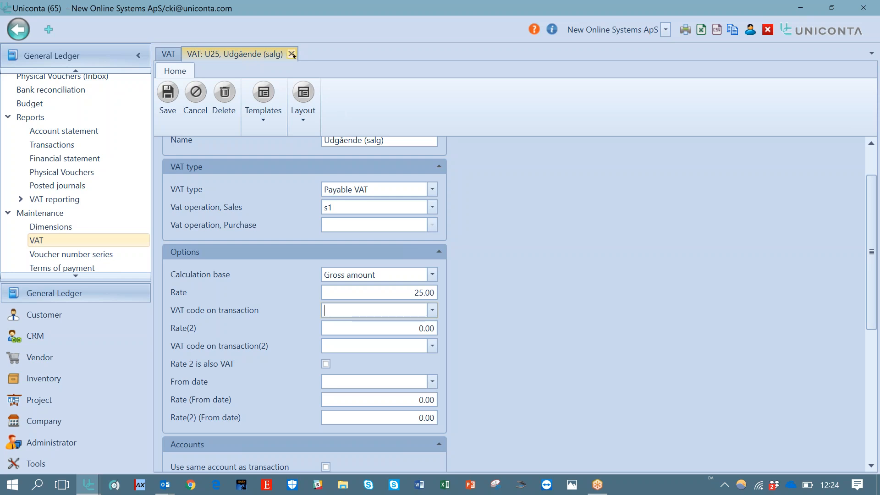
# Close the U25 card, open the REP Repræsentation VAT code card for review and close it
pyautogui.click(292, 54)
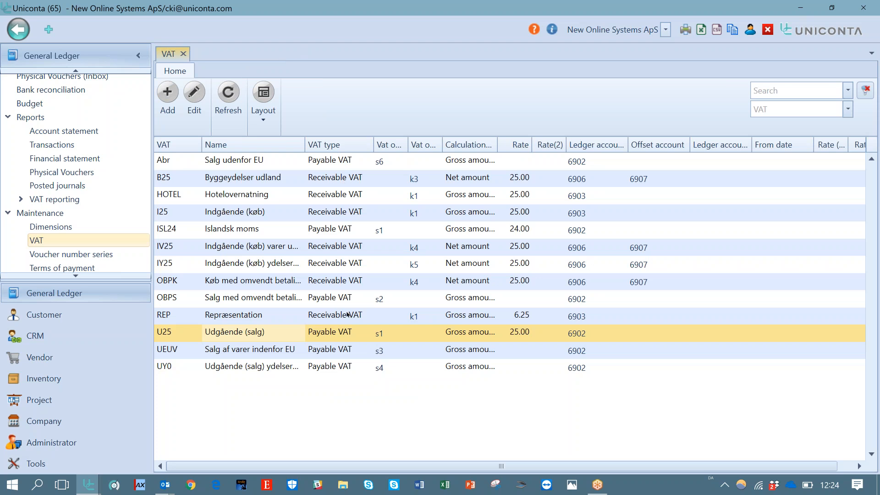
pyautogui.click(348, 314)
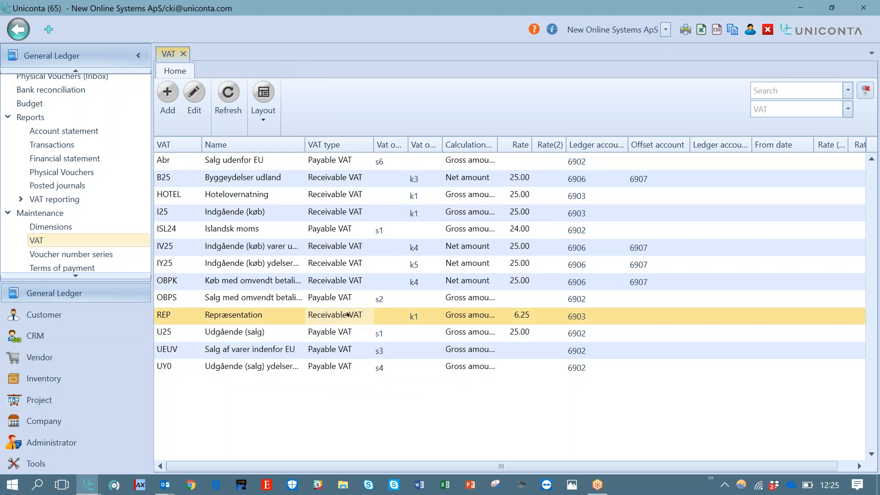
pyautogui.click(195, 97)
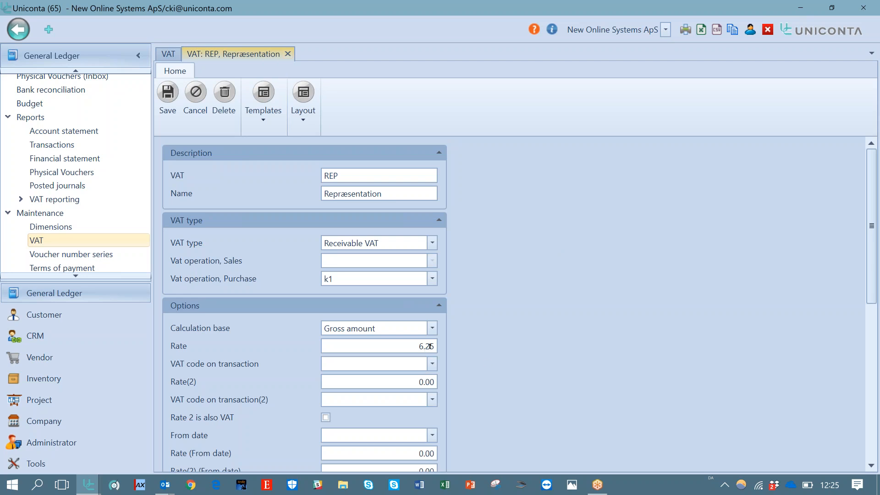
pyautogui.click(288, 54)
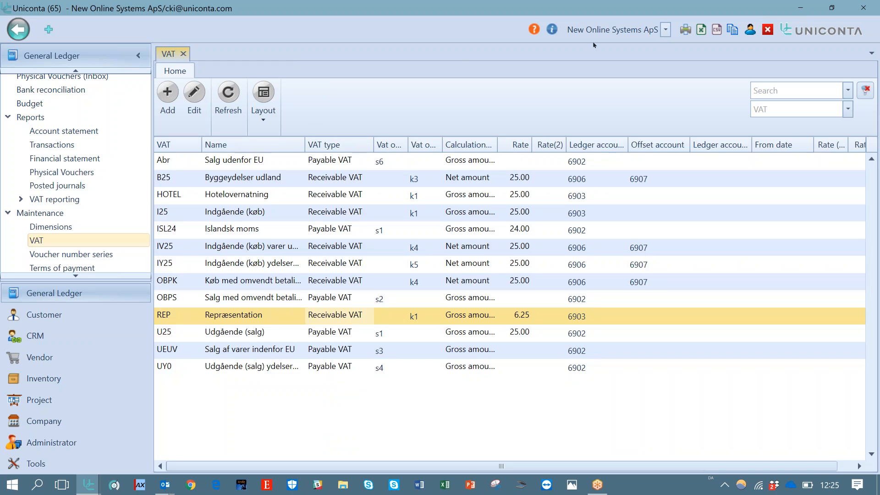
# Switch the active company to Demo Alt til havet
pyautogui.click(665, 30)
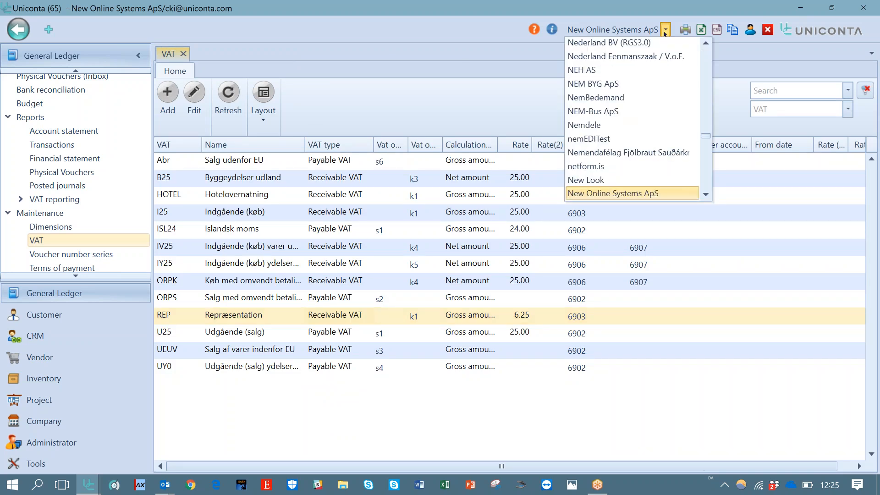
pyautogui.write('demo')
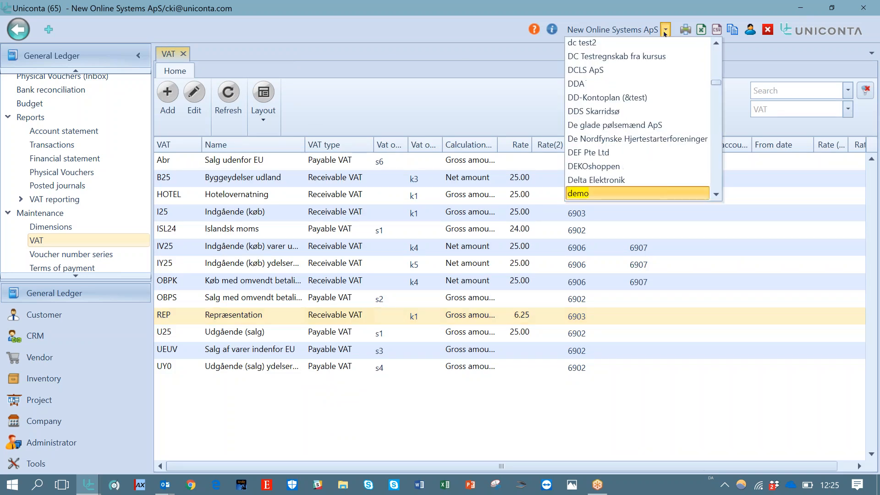
pyautogui.press('Down')
pyautogui.press('Down')
pyautogui.press('Down')
pyautogui.press('Down')
pyautogui.press('Down')
pyautogui.press('Down')
pyautogui.press('Down')
pyautogui.press('Down')
pyautogui.press('Down')
pyautogui.press('Down')
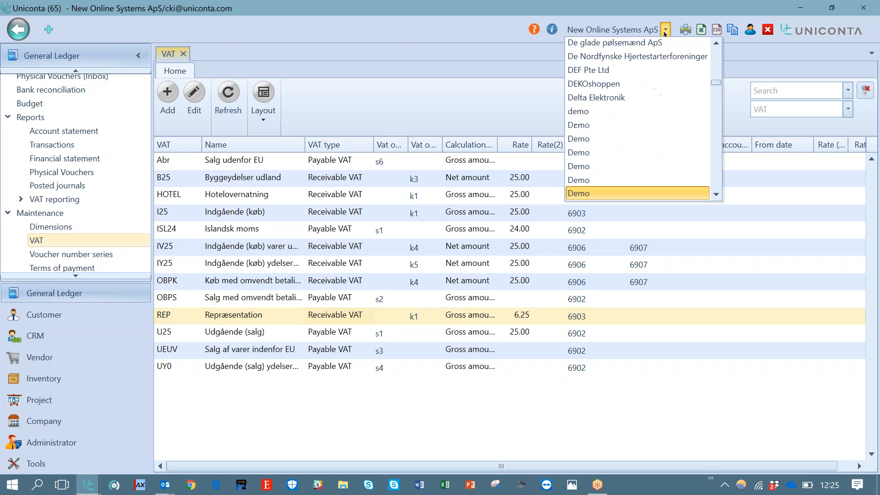
pyautogui.press('Down')
pyautogui.press('Down')
pyautogui.press('Down')
pyautogui.press('Down')
pyautogui.press('Down')
pyautogui.press('Down')
pyautogui.press('Down')
pyautogui.press('Down')
pyautogui.press('Down')
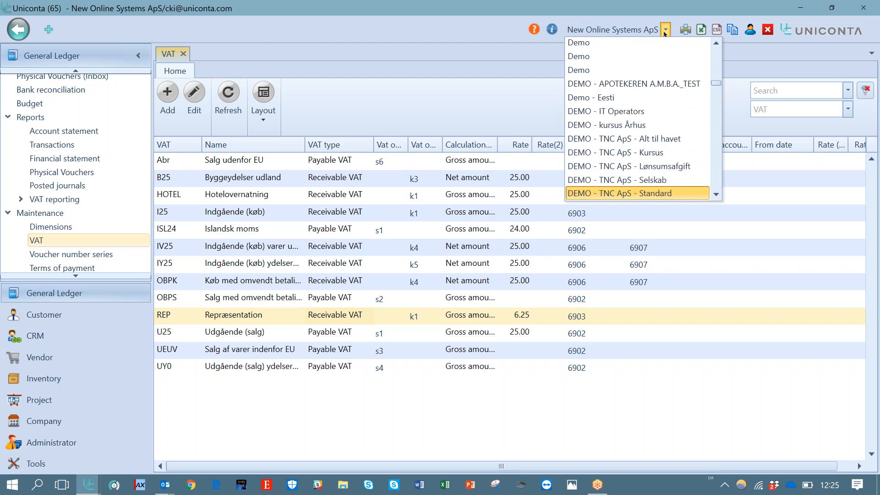
pyautogui.press('Down')
pyautogui.press('Down')
pyautogui.press('Down')
pyautogui.press('Down')
pyautogui.press('Down')
pyautogui.press('Up')
pyautogui.press('Up')
pyautogui.press('Up')
pyautogui.press('Return')
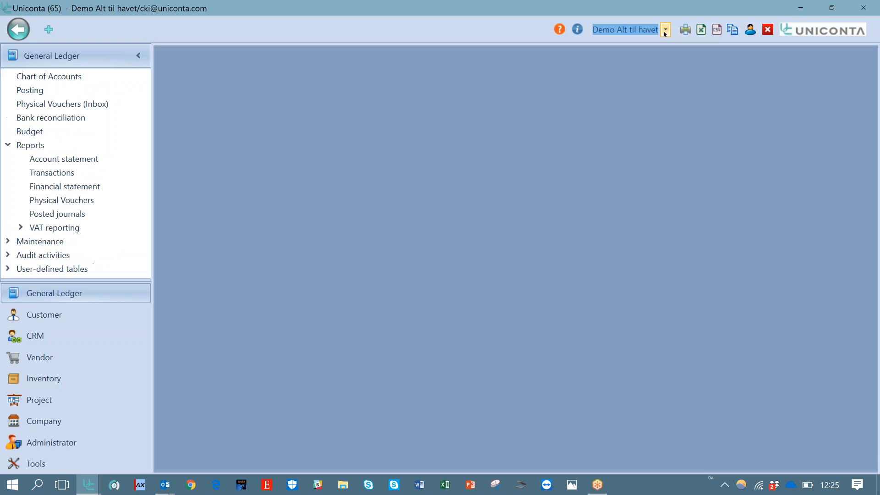
# Open the IREP Repræsentation VAT code card from the VAT list and scroll through its settings
pyautogui.click(7, 241)
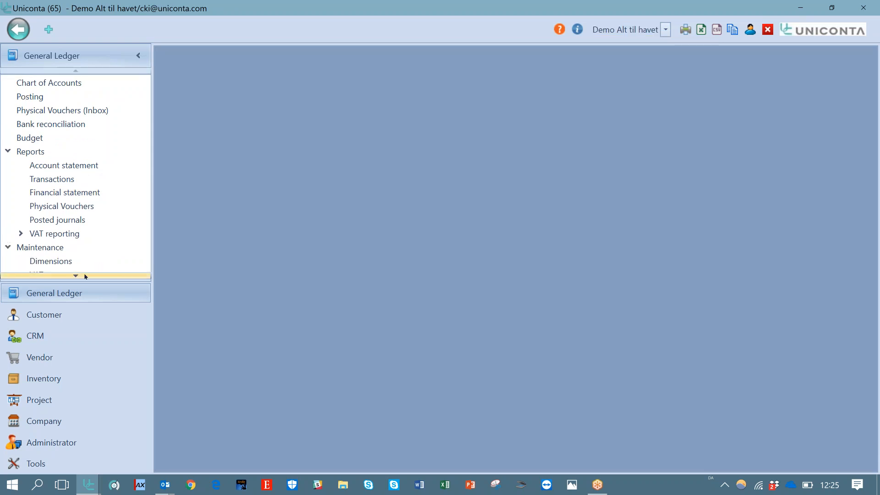
pyautogui.scroll(-1, 87, 274)
pyautogui.click(50, 239)
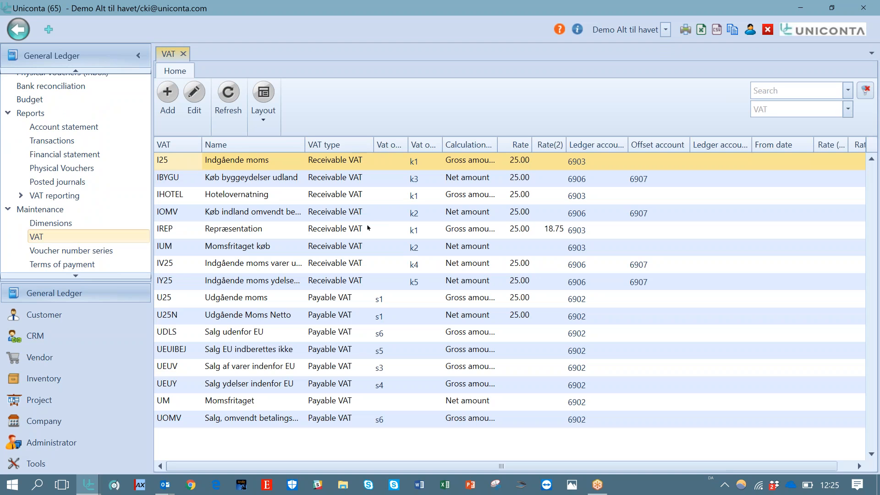
pyautogui.click(341, 229)
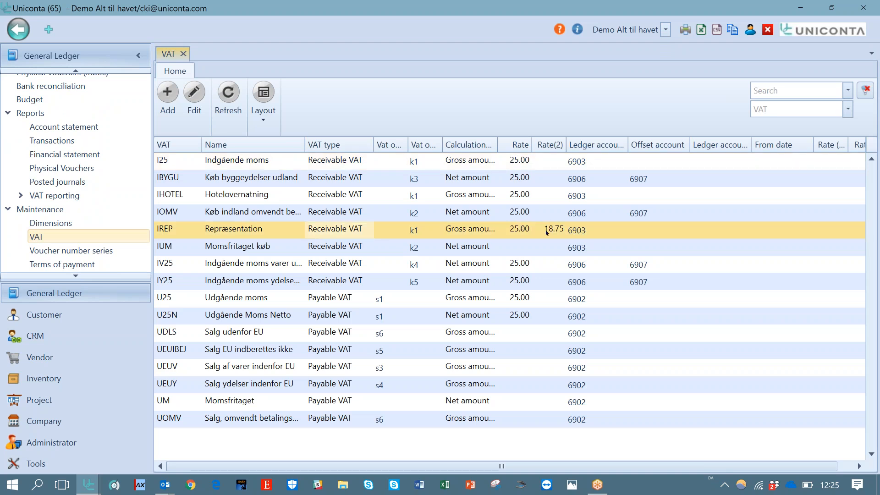
pyautogui.click(196, 98)
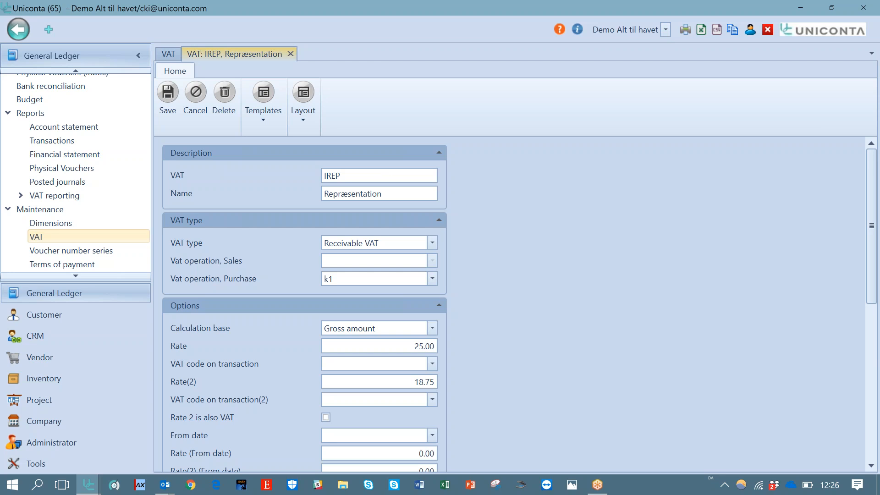
pyautogui.moveTo(873, 225); pyautogui.dragTo(874, 248)
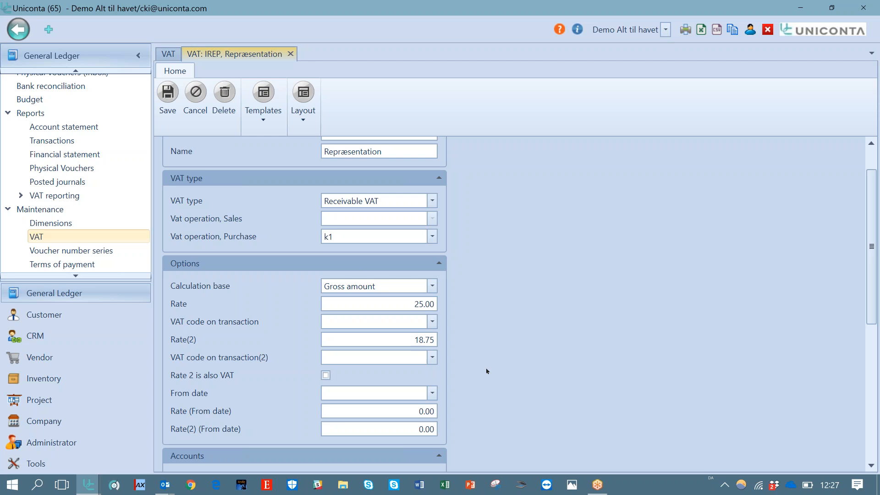
pyautogui.moveTo(871, 250); pyautogui.dragTo(874, 386)
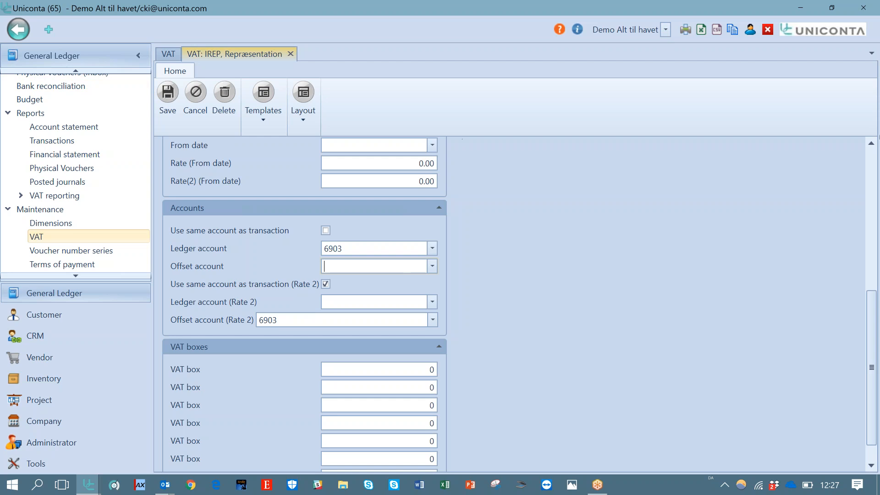
pyautogui.scroll(5, 863, 161)
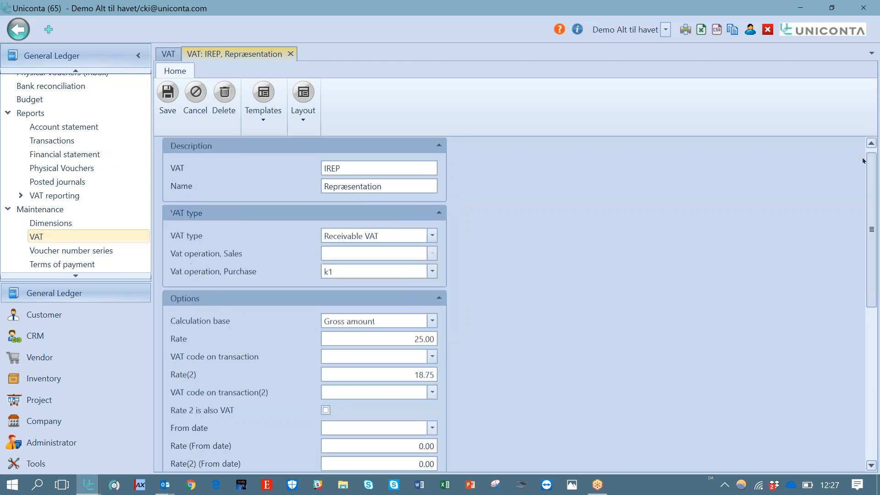
pyautogui.scroll(1, 864, 161)
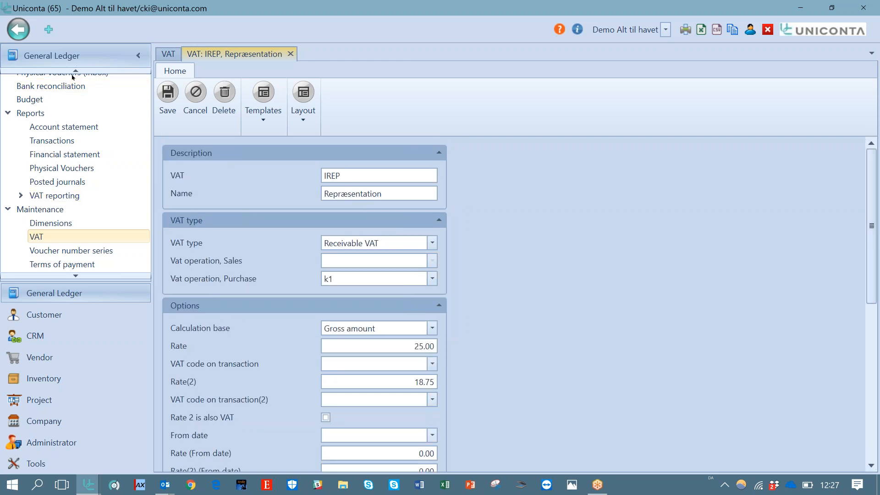
pyautogui.scroll(3, 73, 77)
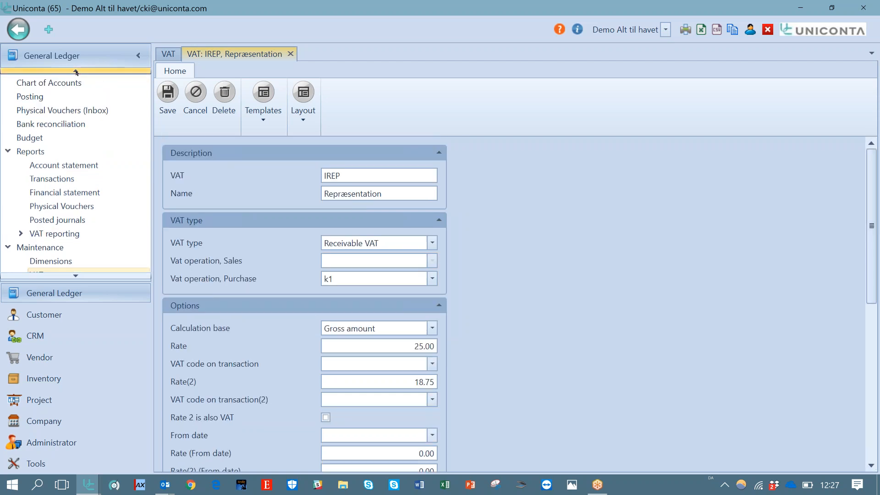
# Open the Bank journal setup from Posting, then return to the IREP card's Accounts section
pyautogui.click(46, 97)
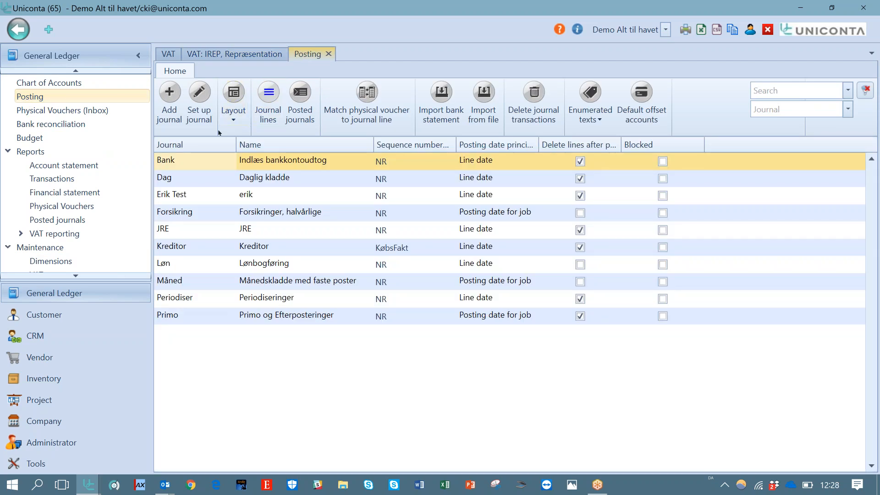
pyautogui.click(197, 111)
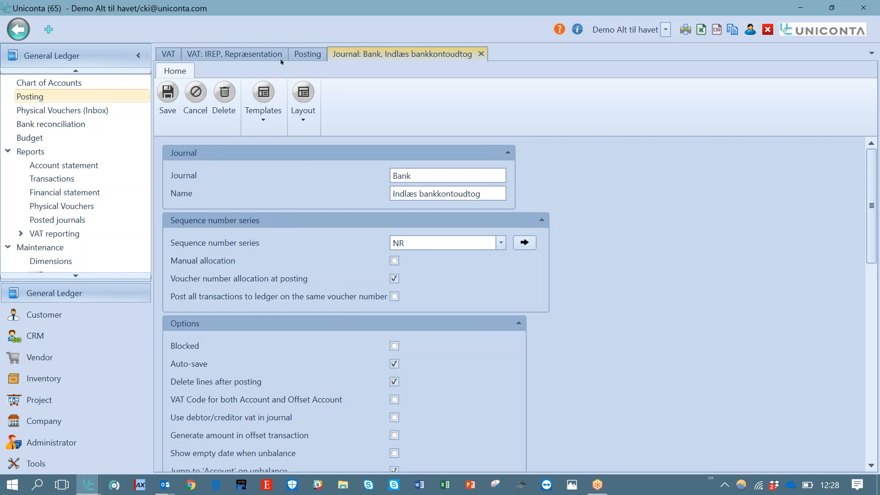
pyautogui.click(261, 56)
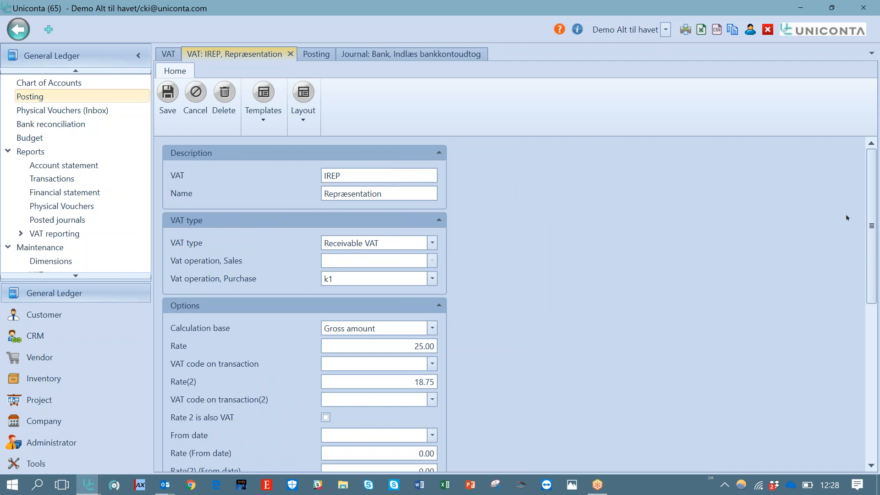
pyautogui.moveTo(870, 235); pyautogui.dragTo(878, 397)
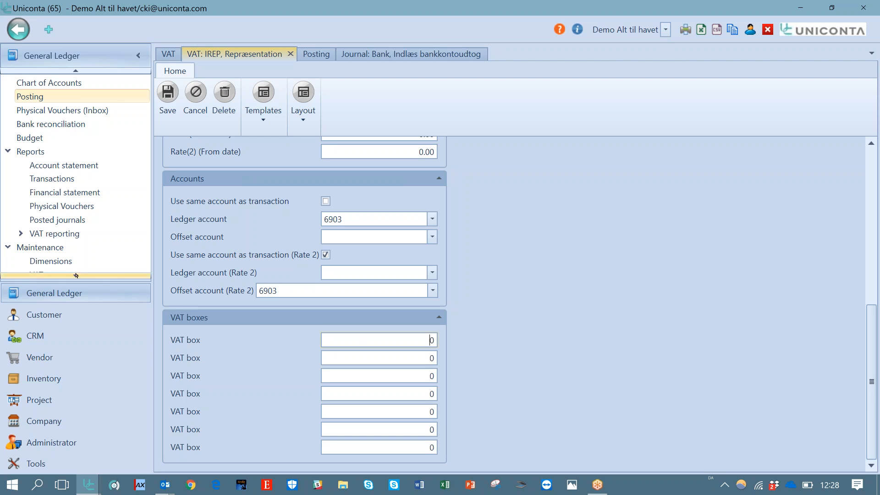
# Open the VAT specification and search for the period 01/07/2017 to 30/11/2017
pyautogui.click(76, 276)
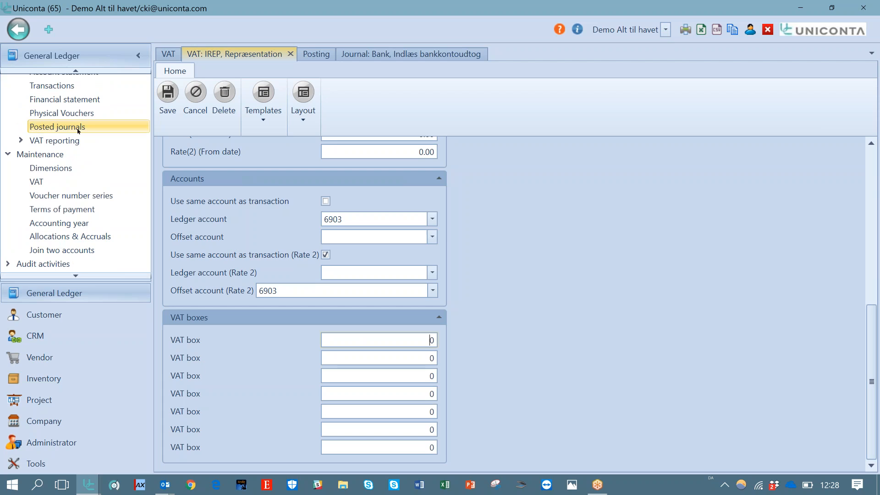
pyautogui.click(23, 141)
pyautogui.click(81, 154)
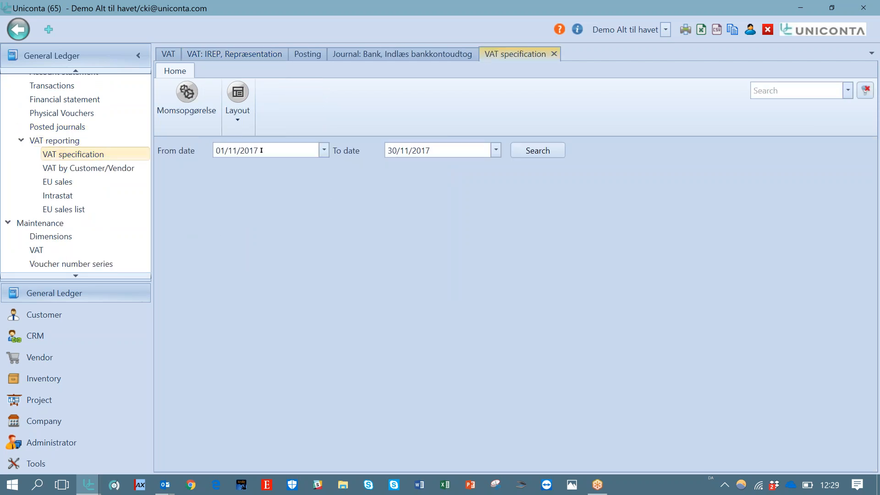
pyautogui.doubleClick(233, 150)
pyautogui.write('07')
pyautogui.click(536, 150)
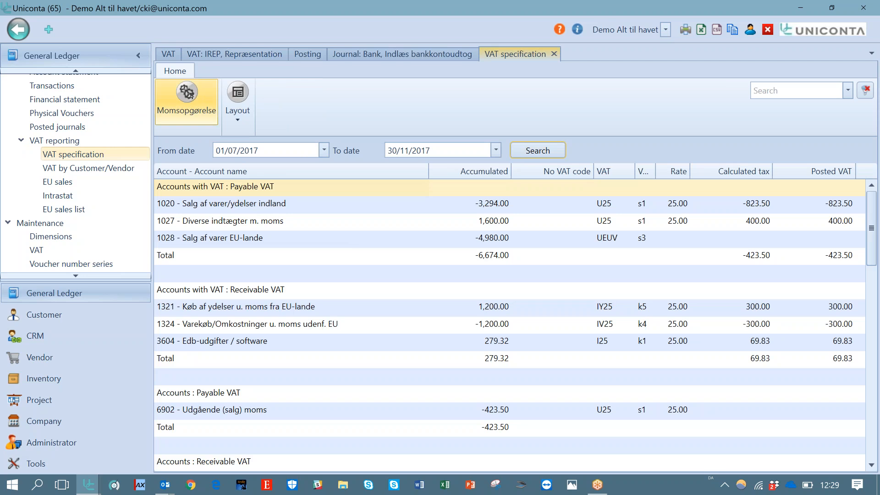
# Generate the Momsopgørelse VAT statement, scroll through it and close it
pyautogui.click(190, 93)
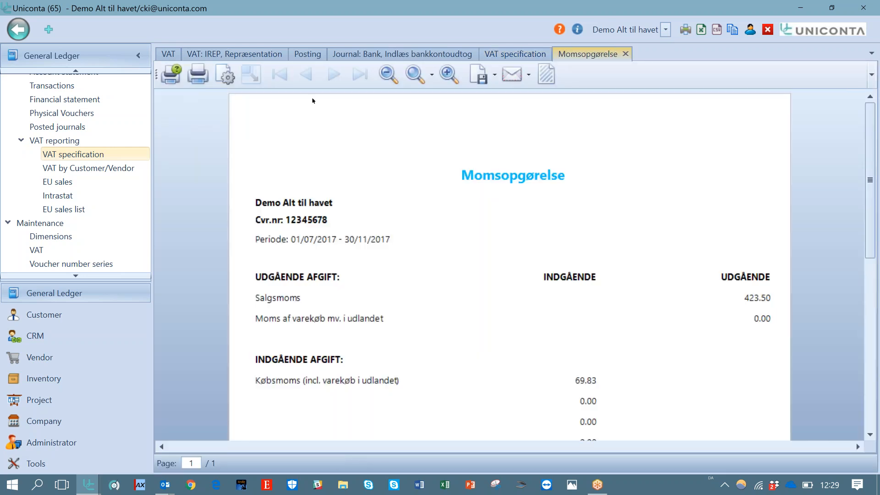
pyautogui.moveTo(870, 244); pyautogui.dragTo(874, 173)
pyautogui.click(626, 54)
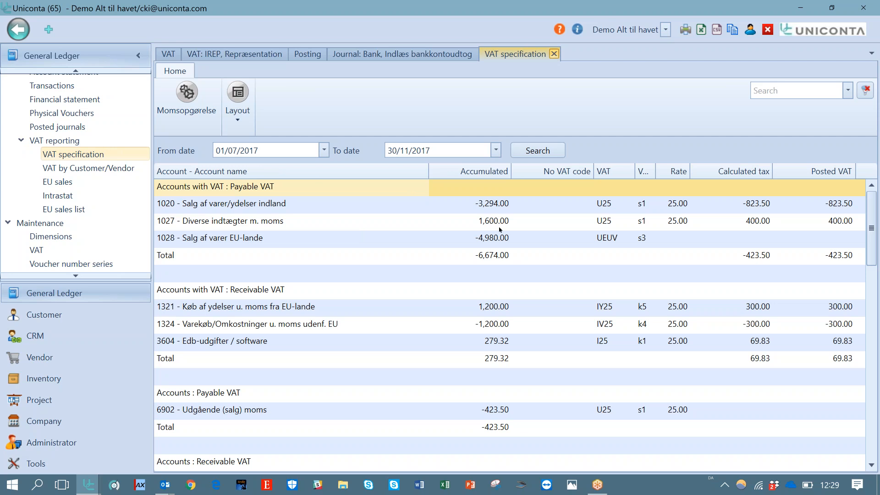
# Close the VAT specification and open the Kontant entry under Terms of payment
pyautogui.click(554, 53)
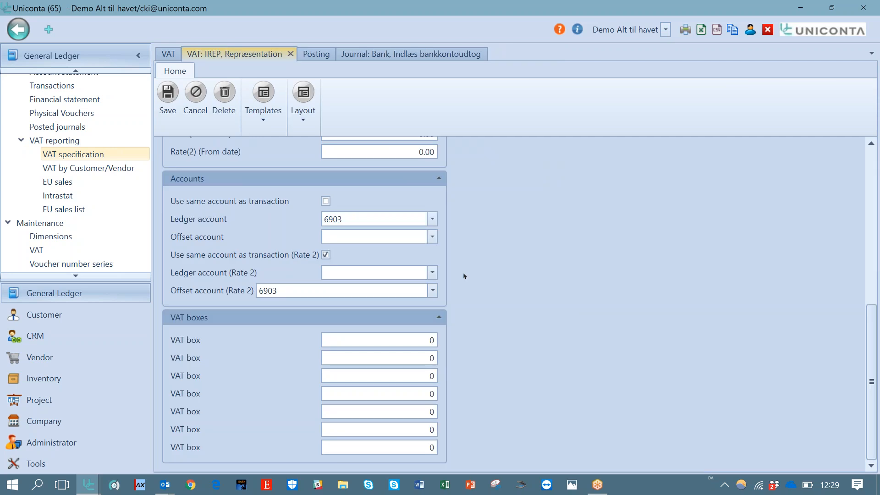
pyautogui.click(537, 13)
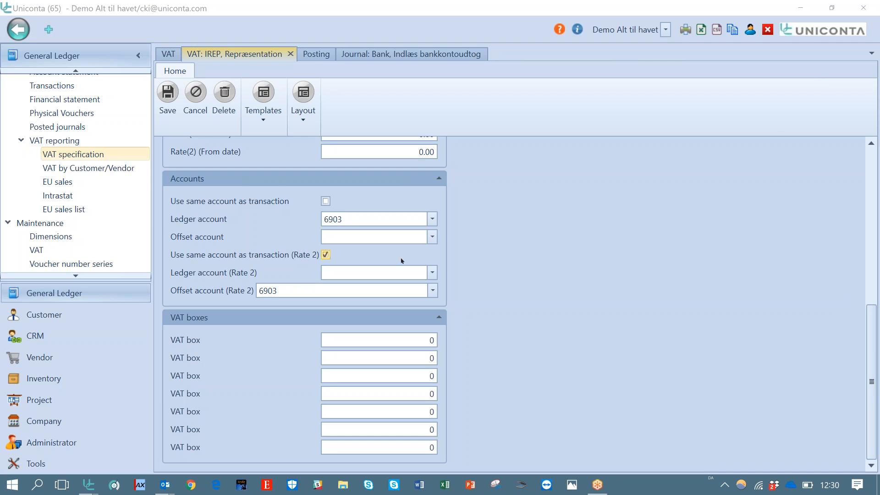
pyautogui.click(74, 275)
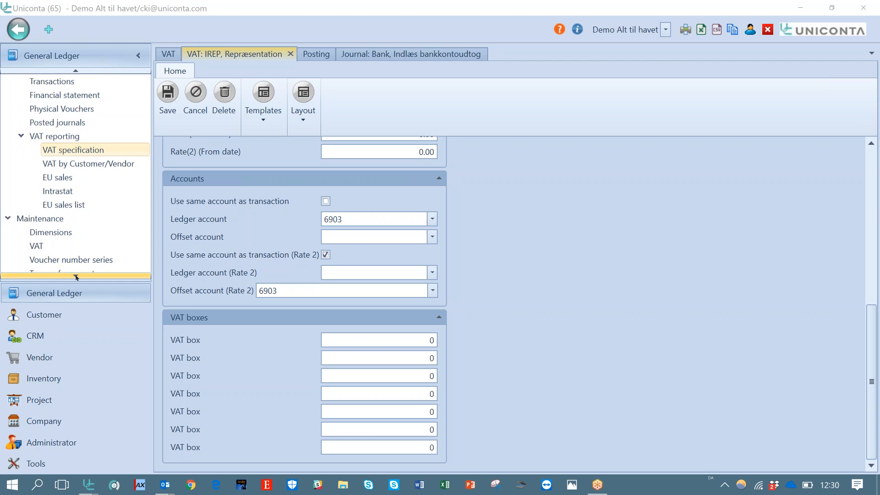
pyautogui.scroll(-3, 75, 275)
pyautogui.click(75, 233)
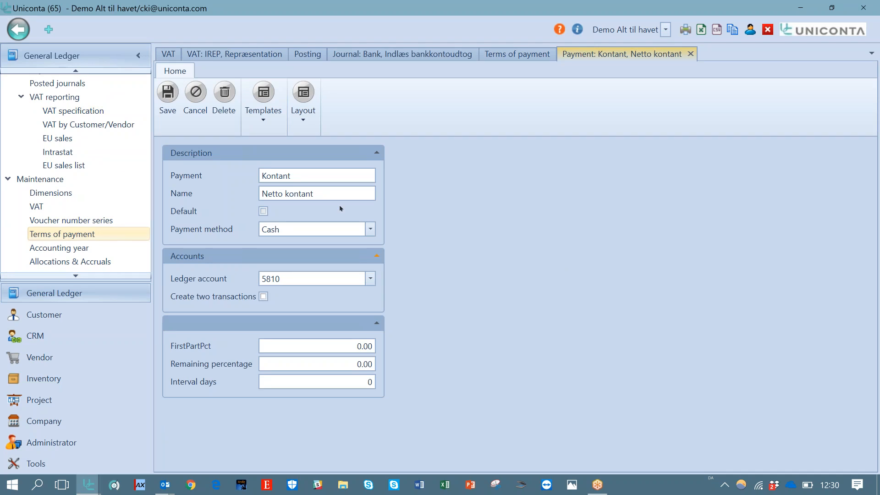
# Enter layout editing on the Kontant payment card, leave it, reopen the card and close it
pyautogui.click(304, 118)
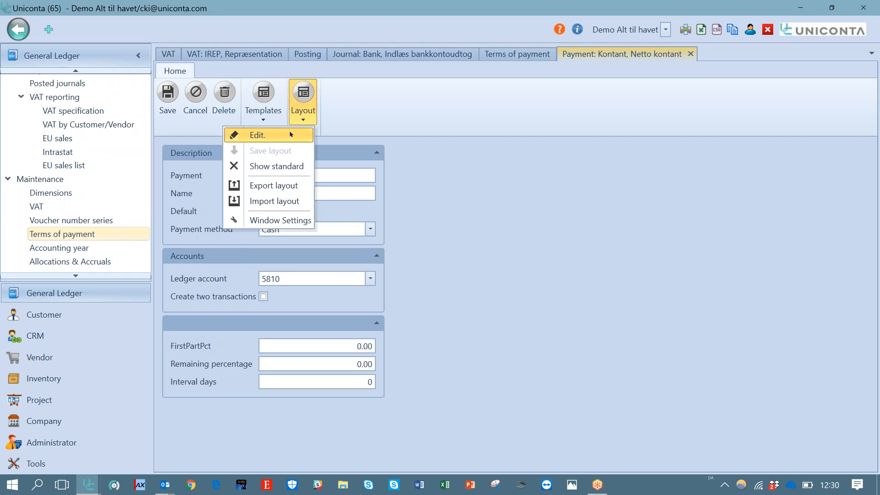
pyautogui.click(255, 135)
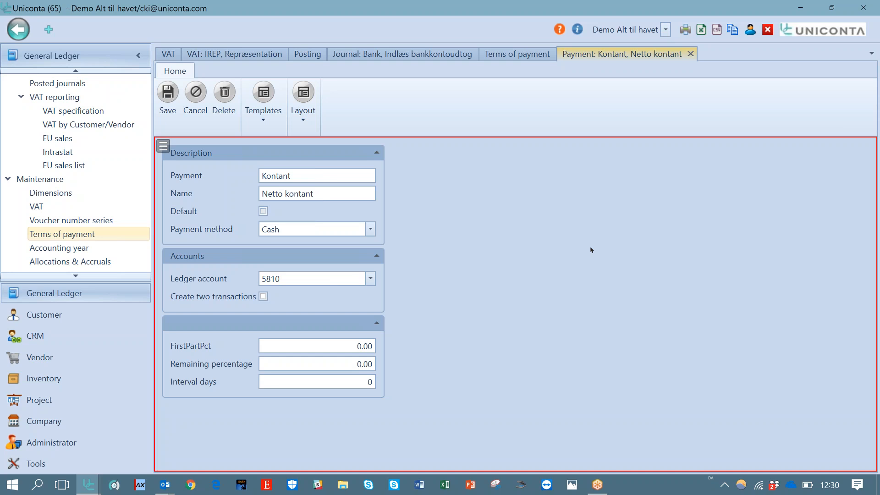
pyautogui.press('Escape')
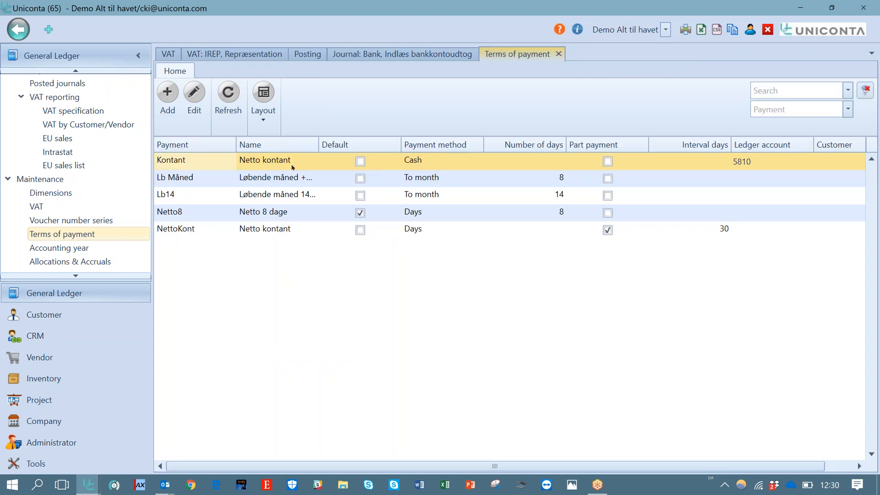
pyautogui.click(200, 107)
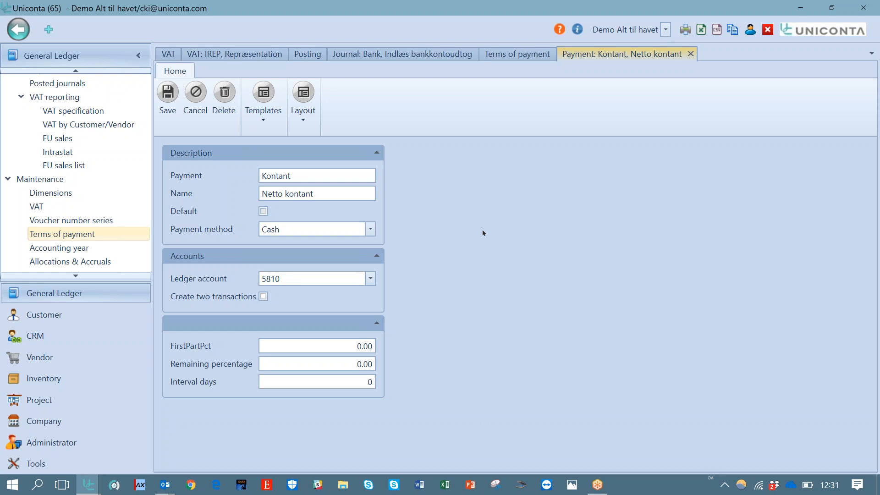
pyautogui.click(693, 54)
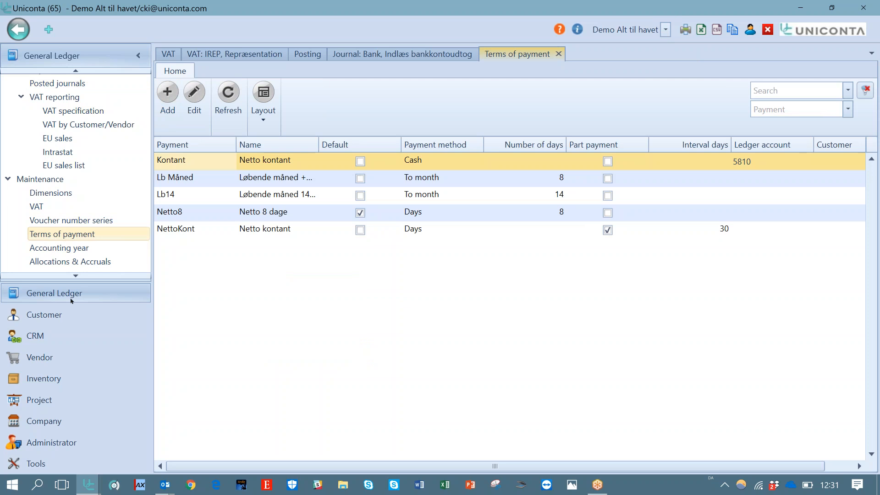
# Open the Havnstrup Havn customer card from the Customer list and review its Group settings
pyautogui.click(68, 314)
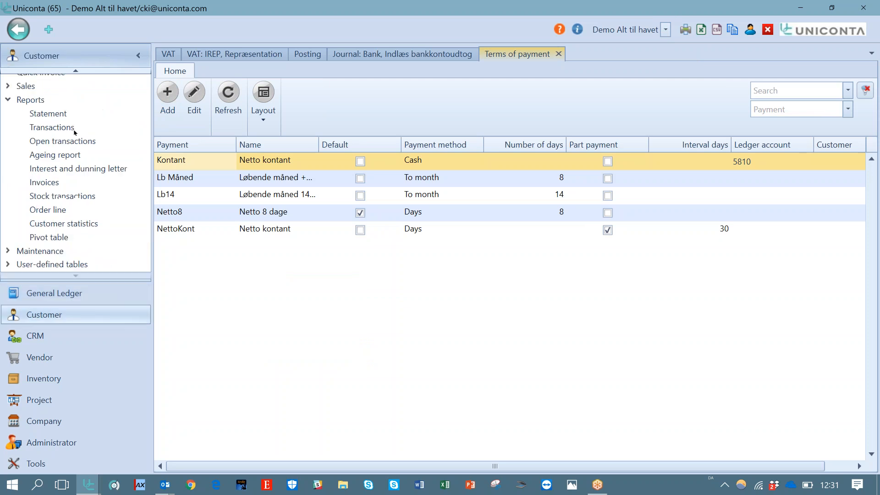
pyautogui.click(77, 71)
pyautogui.click(48, 84)
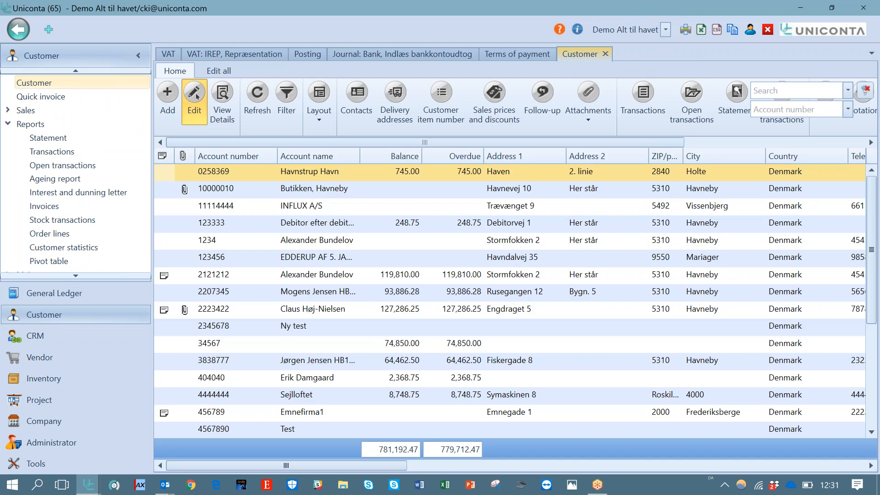
pyautogui.click(195, 96)
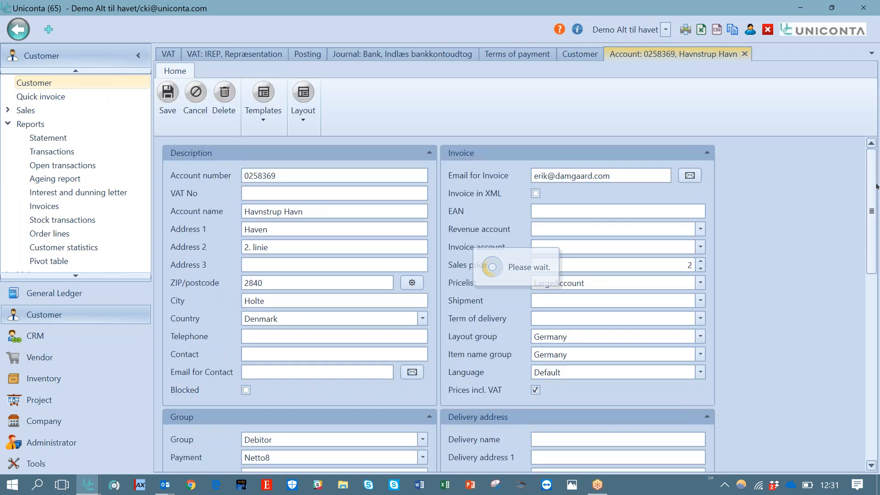
pyautogui.moveTo(878, 186); pyautogui.dragTo(877, 294)
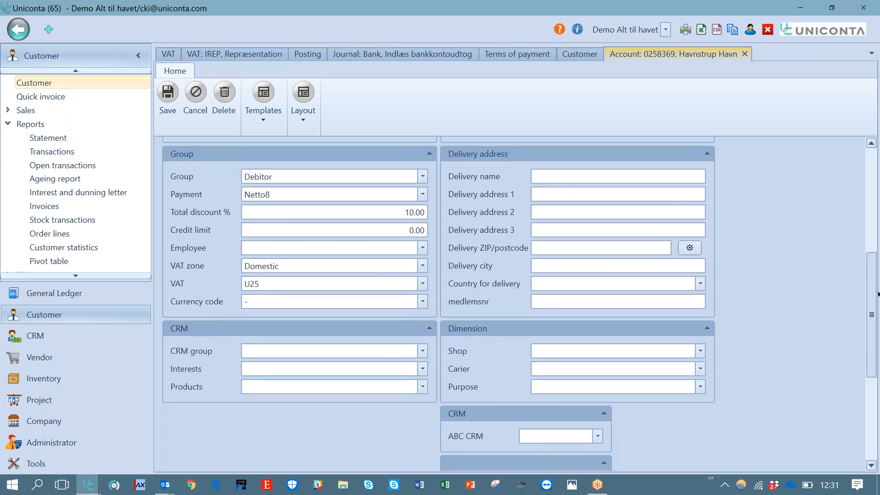
pyautogui.moveTo(878, 290); pyautogui.dragTo(870, 209)
pyautogui.moveTo(870, 207); pyautogui.dragTo(869, 202)
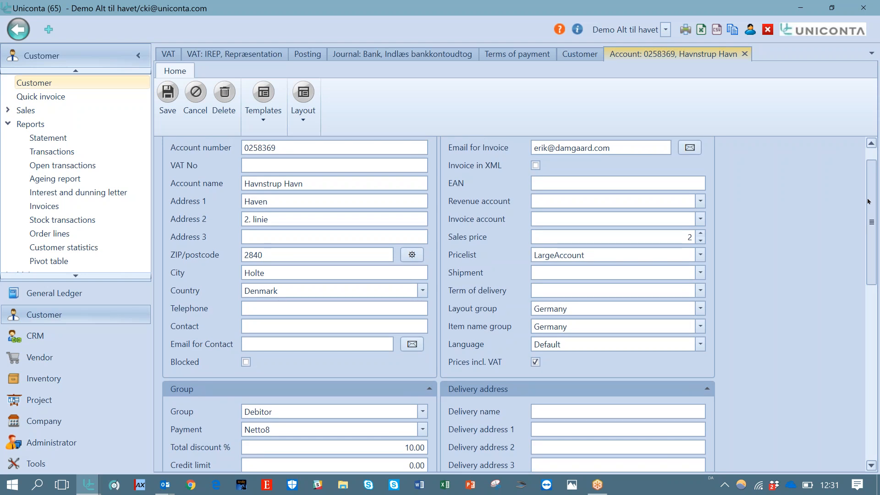
# Browse the payment terms available for the Havnstrup Havn customer and reopen its customer card
pyautogui.click(423, 430)
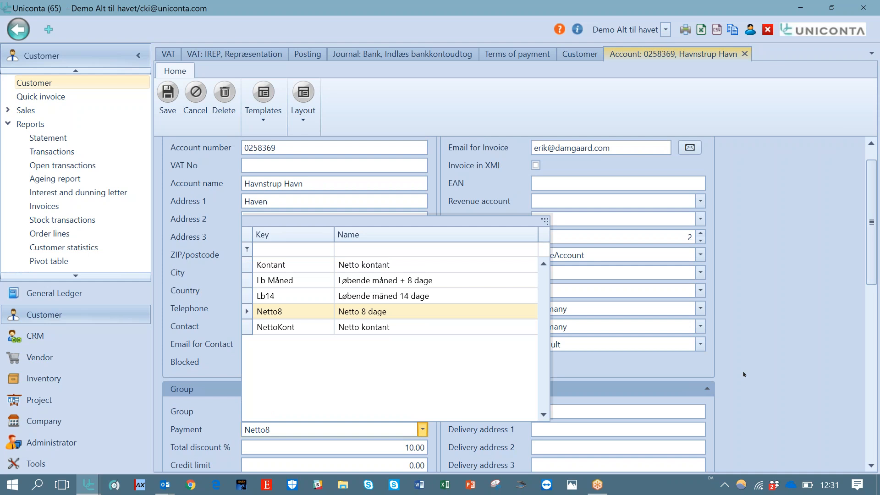
pyautogui.click(760, 376)
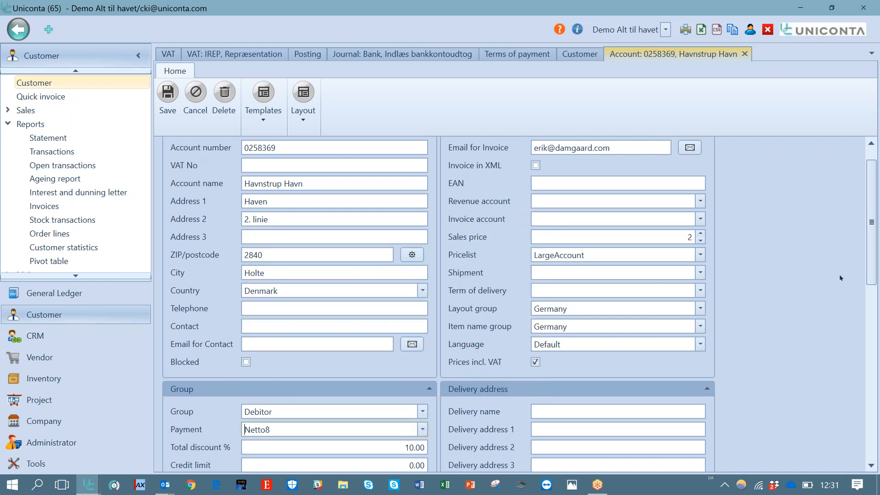
pyautogui.click(305, 120)
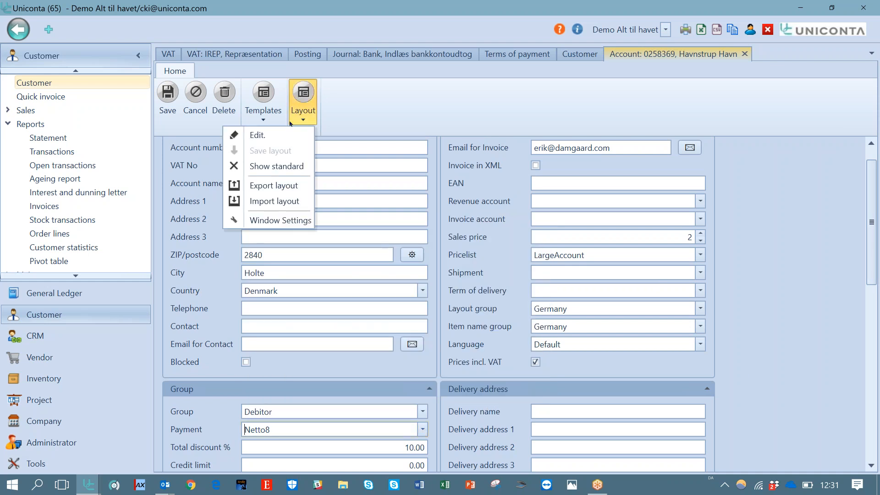
pyautogui.click(283, 137)
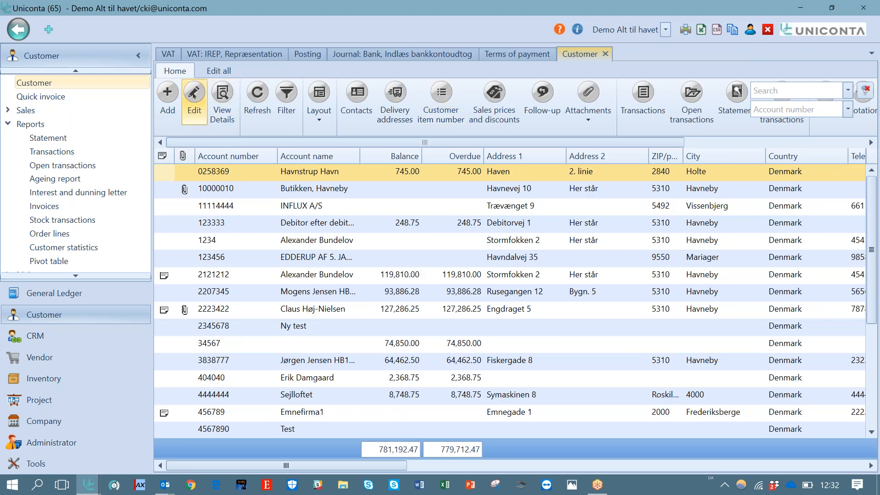
pyautogui.click(195, 98)
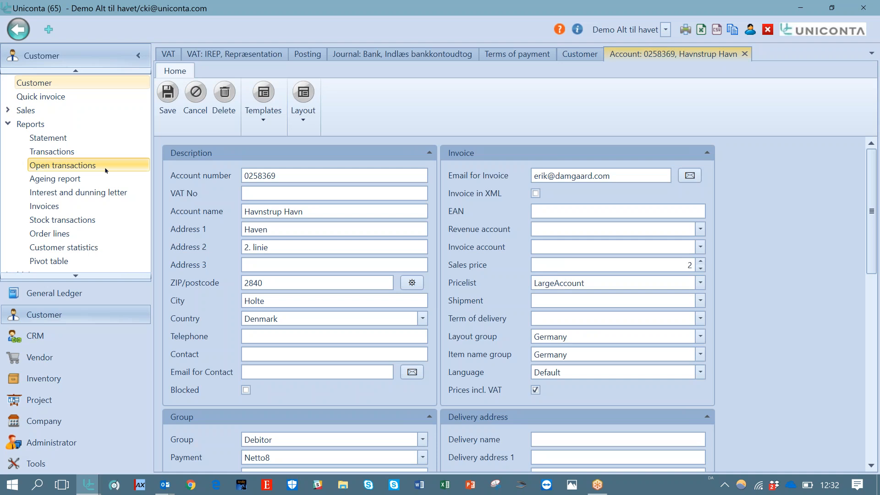
# Open Terms of payment under General Ledger maintenance
pyautogui.click(76, 276)
pyautogui.click(77, 276)
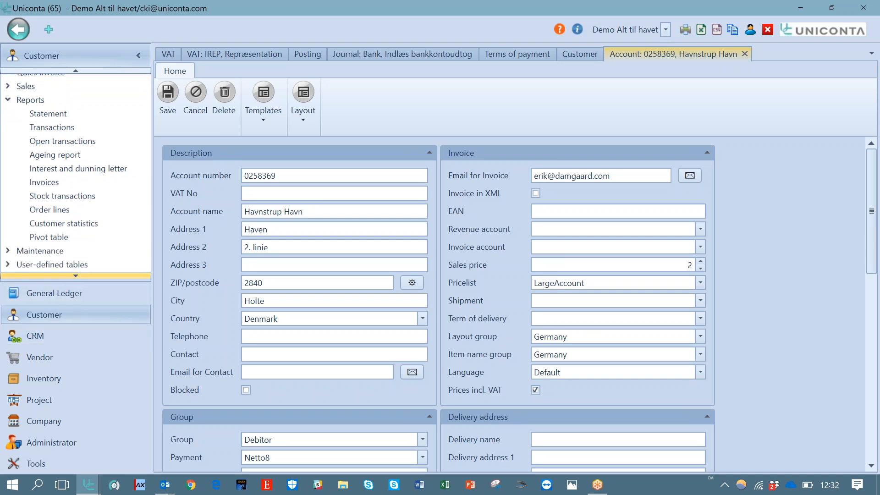
pyautogui.click(69, 293)
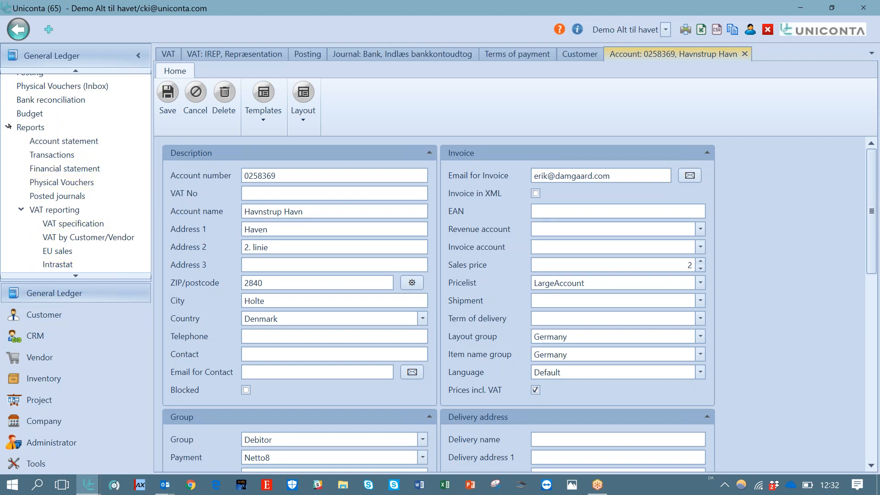
pyautogui.click(8, 127)
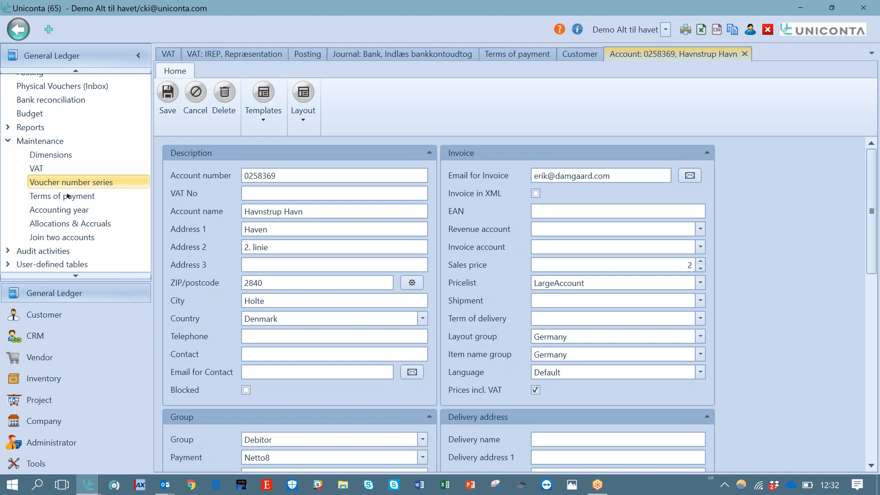
pyautogui.click(51, 196)
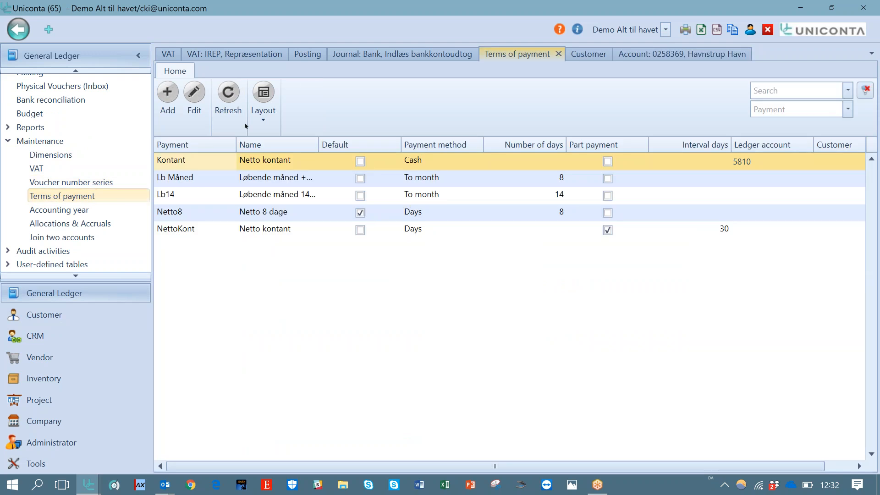
# Open the field list of the Terms of payment grid layout and close it again
pyautogui.click(194, 94)
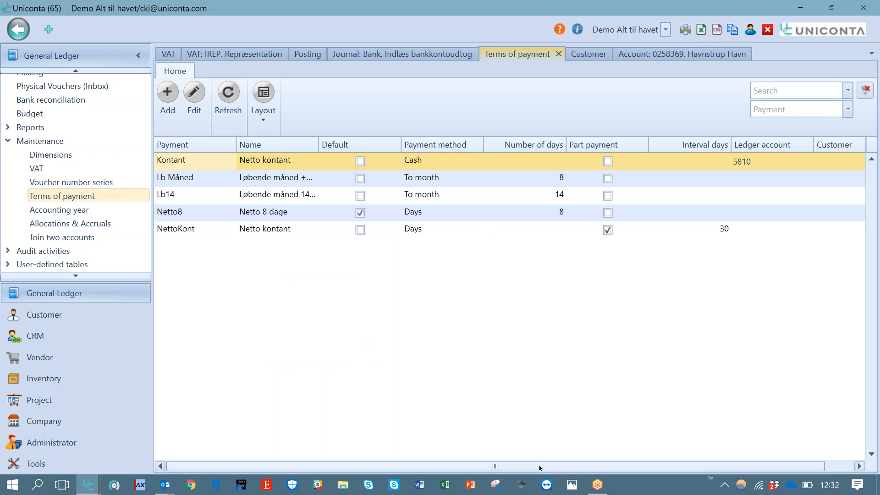
pyautogui.moveTo(594, 466); pyautogui.dragTo(389, 460)
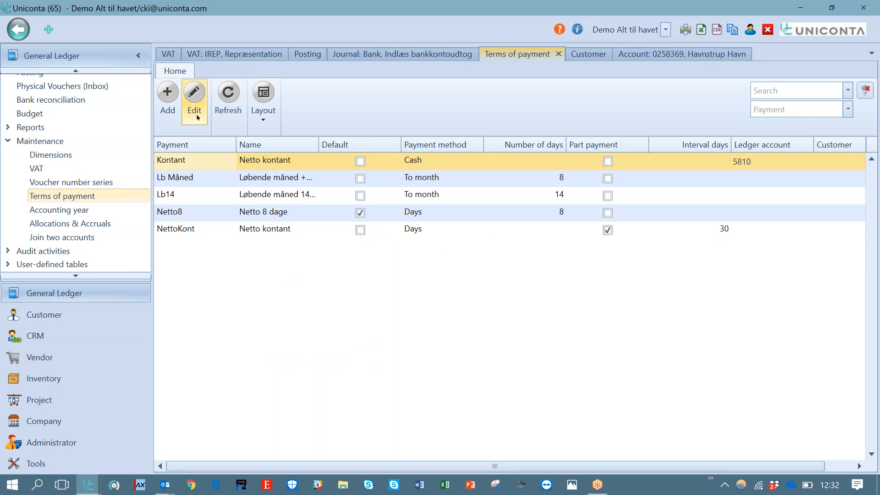
pyautogui.click(263, 118)
pyautogui.click(220, 133)
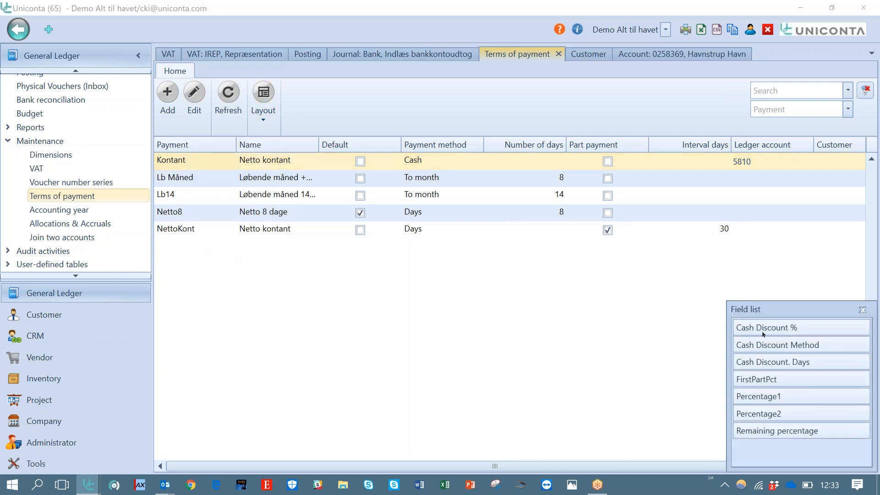
pyautogui.click(863, 310)
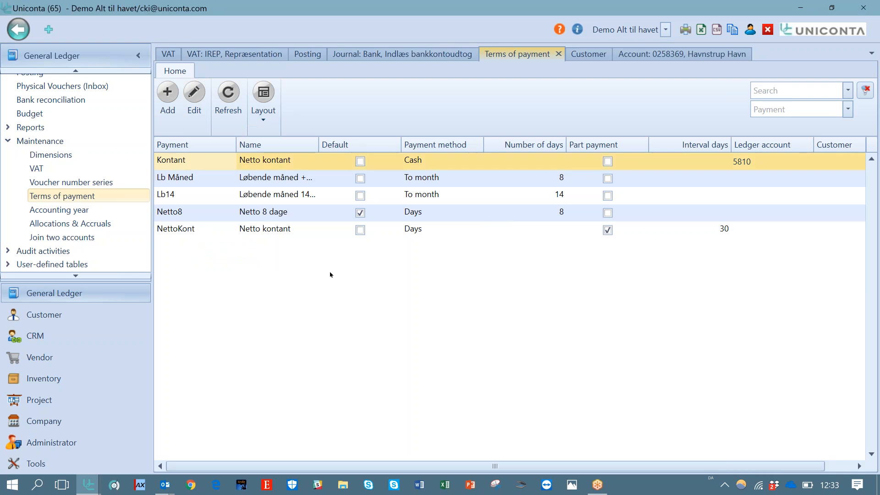
# Reset the Kontant payment card to its standard layout, close all open windows and reopen Terms of payment
pyautogui.click(195, 94)
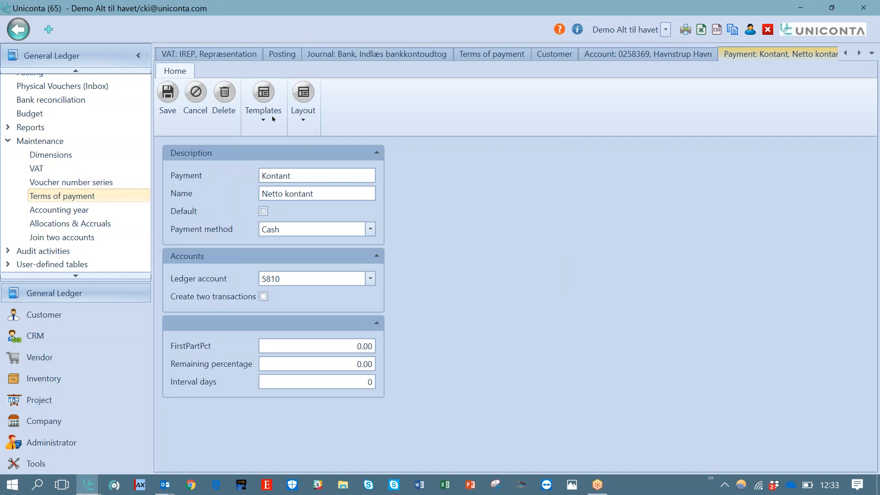
pyautogui.click(303, 104)
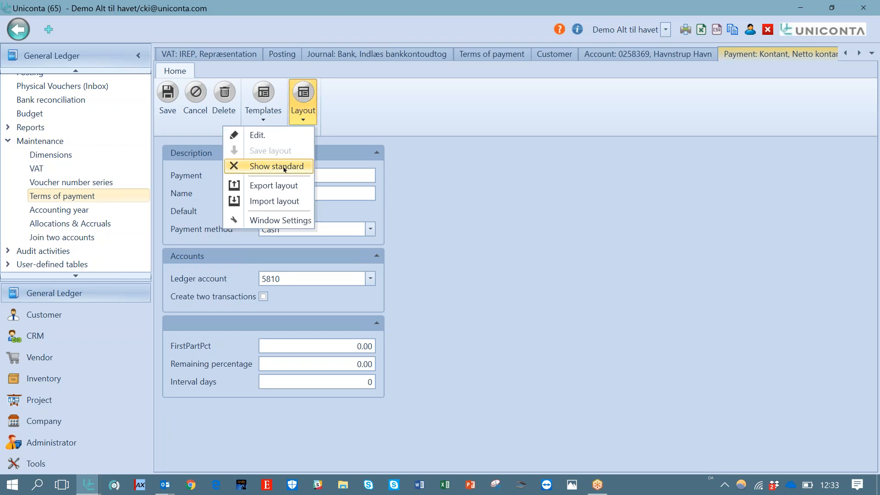
pyautogui.click(243, 166)
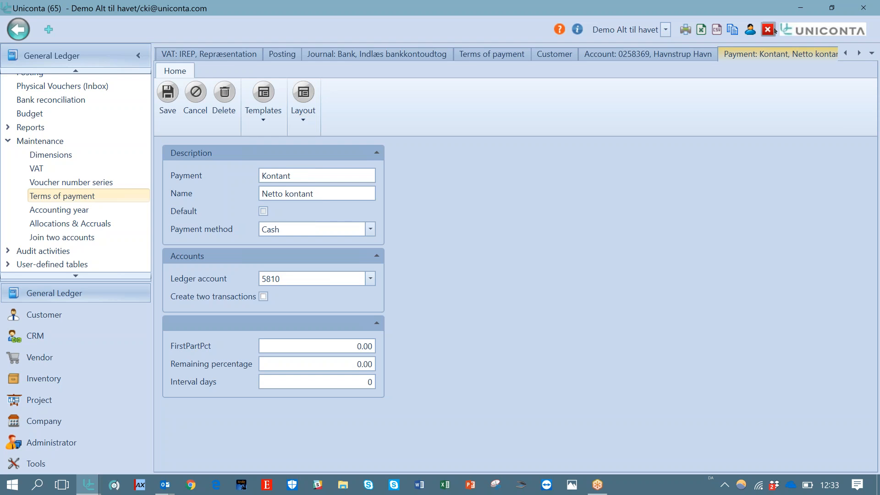
pyautogui.click(770, 31)
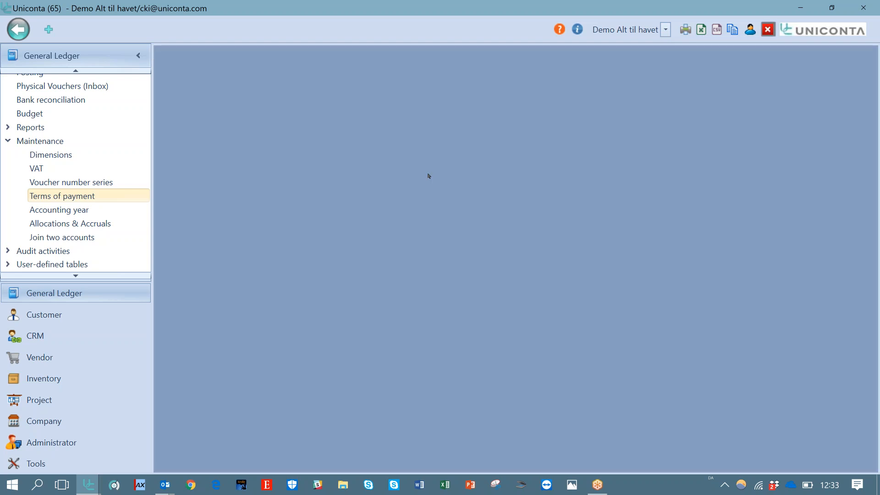
pyautogui.click(76, 197)
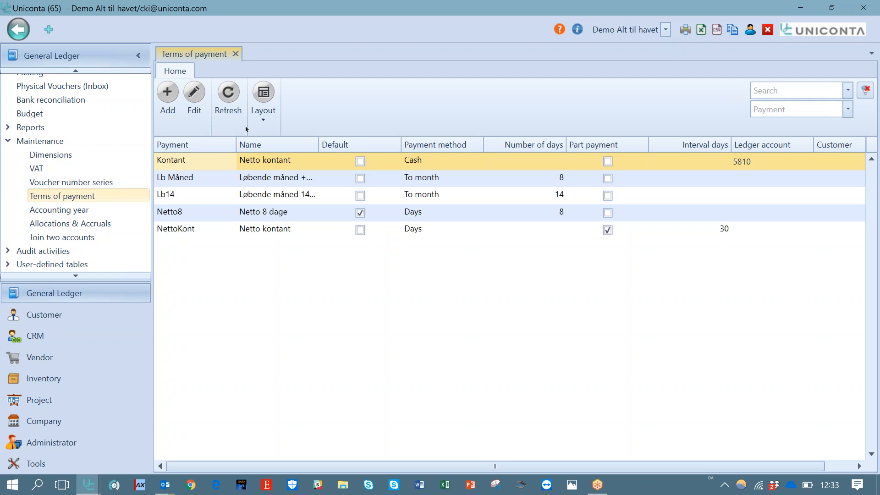
# Open the Kontant payment card in layout editing mode and leave it
pyautogui.click(194, 97)
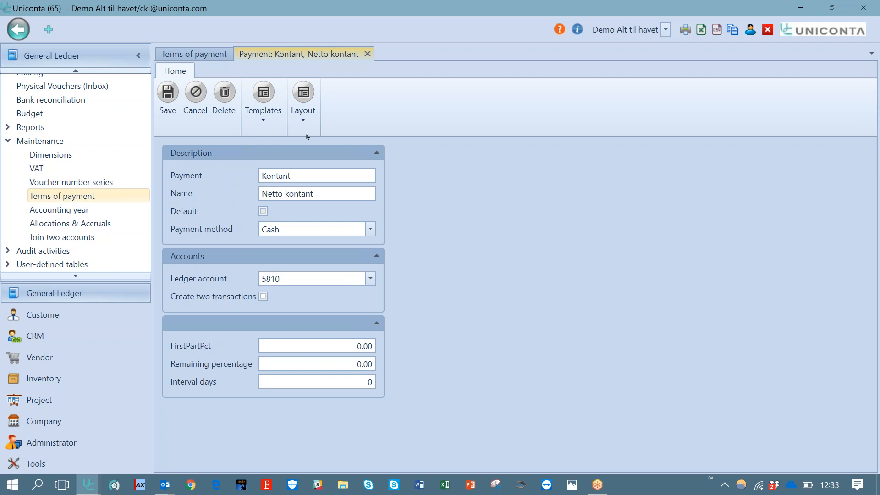
pyautogui.click(304, 117)
pyautogui.click(257, 135)
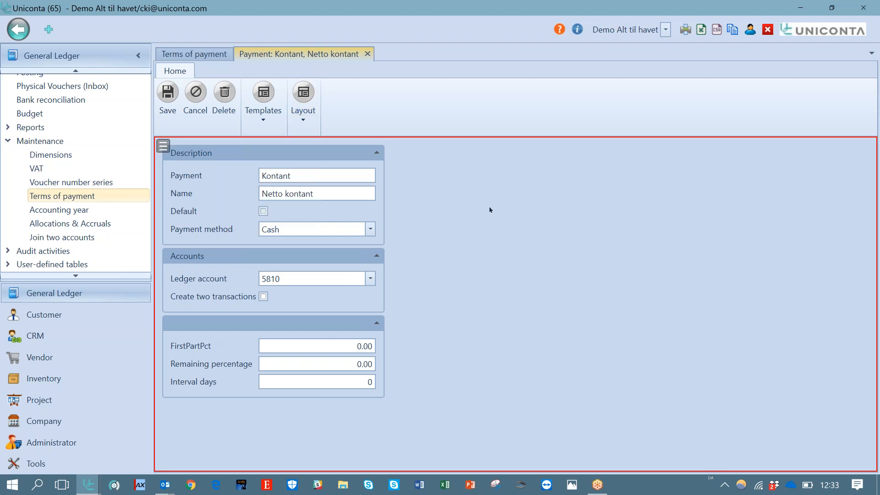
pyautogui.press('Escape')
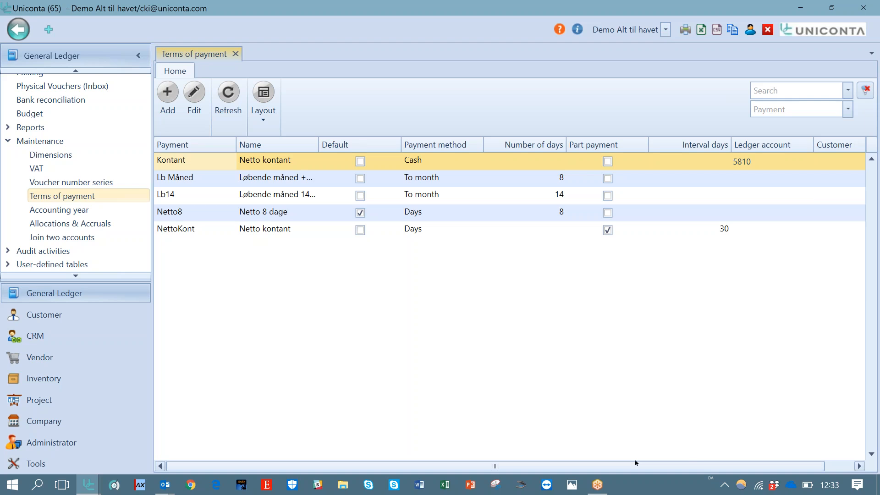
# Show the Terms of payment grid's field list and close it
pyautogui.moveTo(758, 463); pyautogui.dragTo(787, 464)
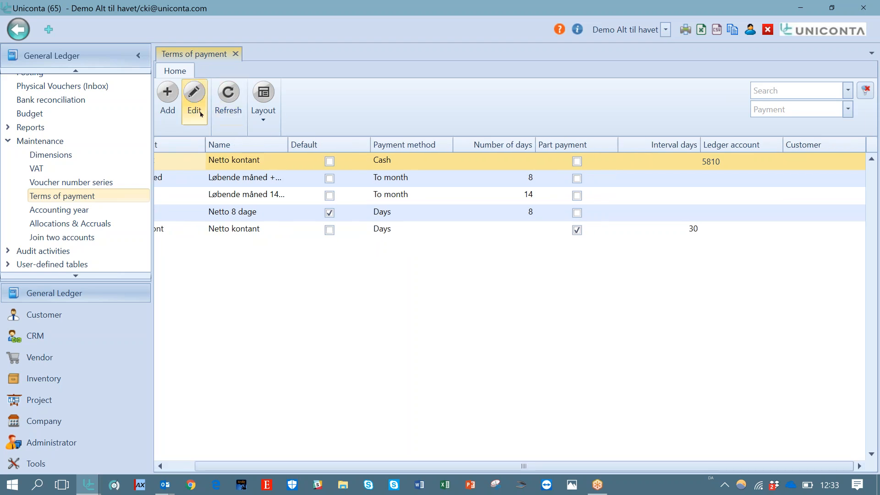
pyautogui.click(262, 107)
pyautogui.click(253, 134)
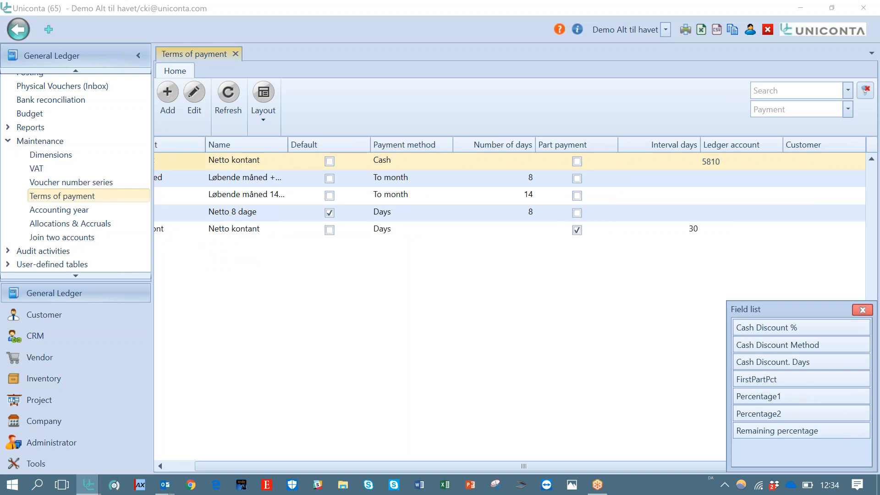
pyautogui.click(863, 310)
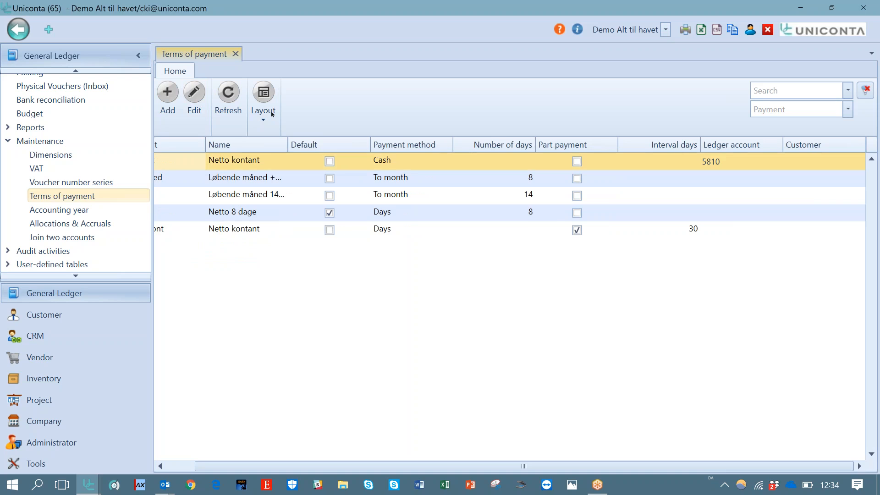
# Restore the standard layout of the Kontant payment card, close the card and reopen it
pyautogui.click(194, 96)
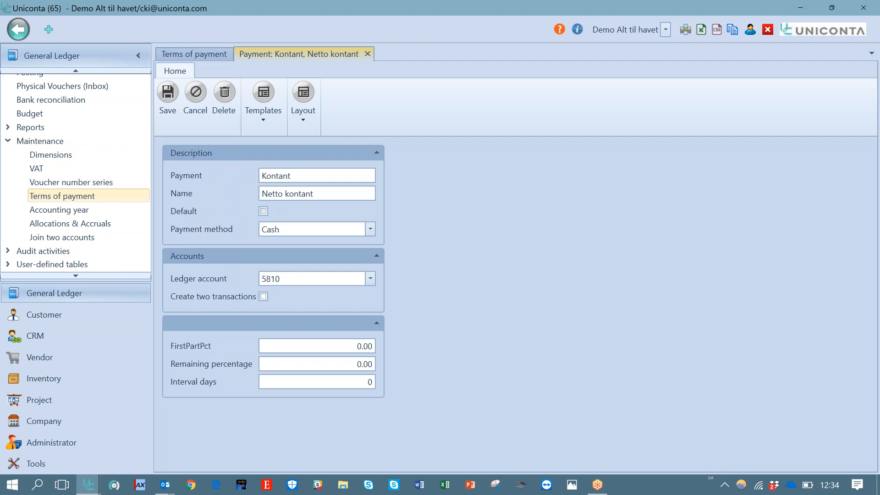
pyautogui.click(303, 121)
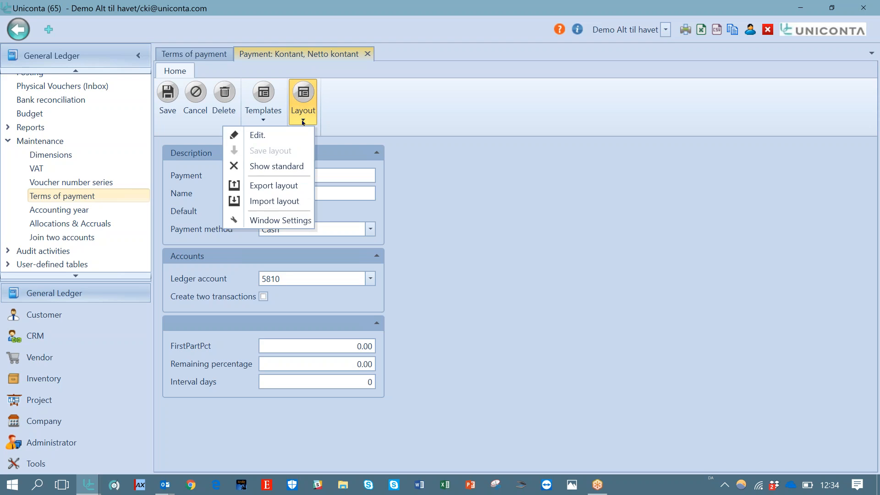
pyautogui.click(286, 167)
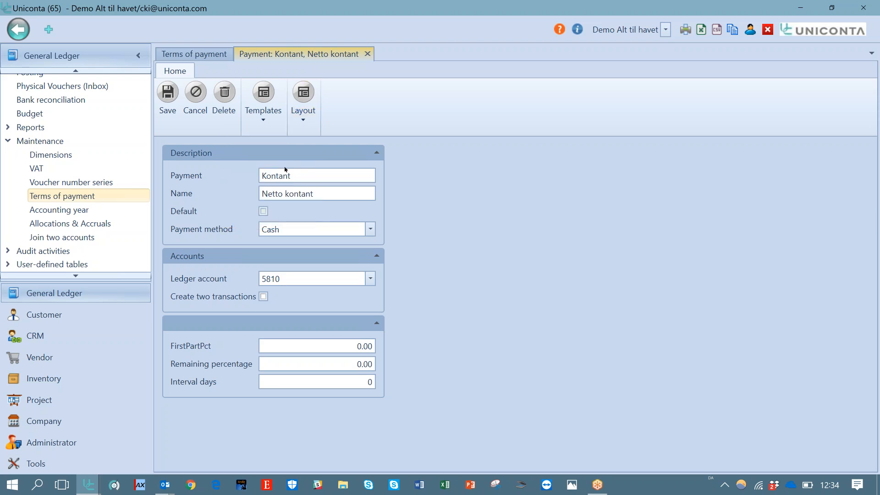
pyautogui.click(367, 54)
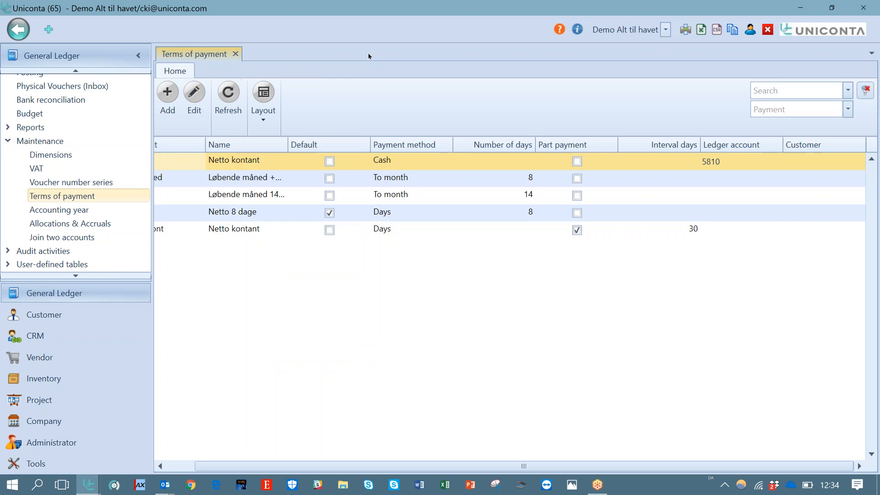
pyautogui.click(194, 94)
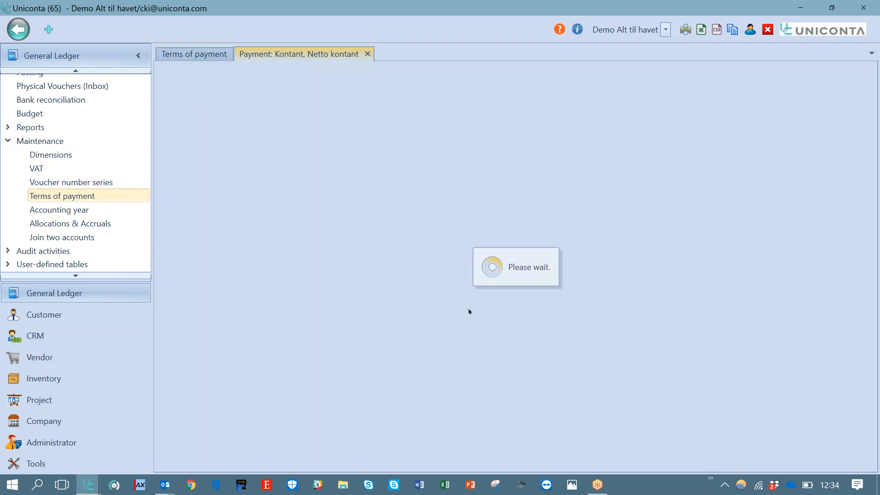